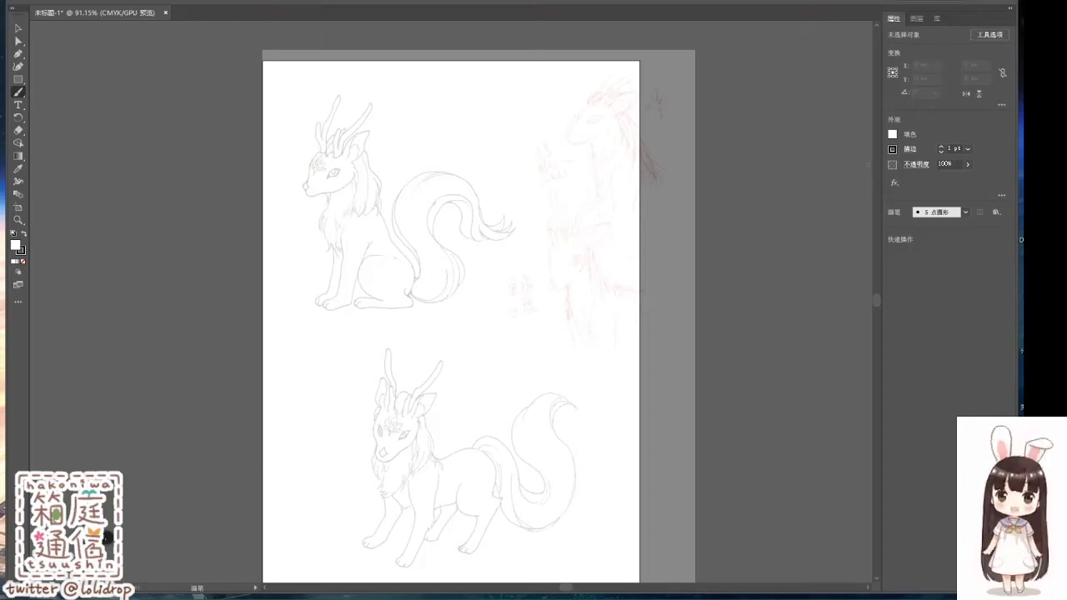
# Step: Zoom in and finish tracing the head outline around the ears, then select the nose path
pyautogui.hotkey('ctrl', '+')
pyautogui.hotkey('ctrl', '+')
pyautogui.hotkey('ctrl', '+')
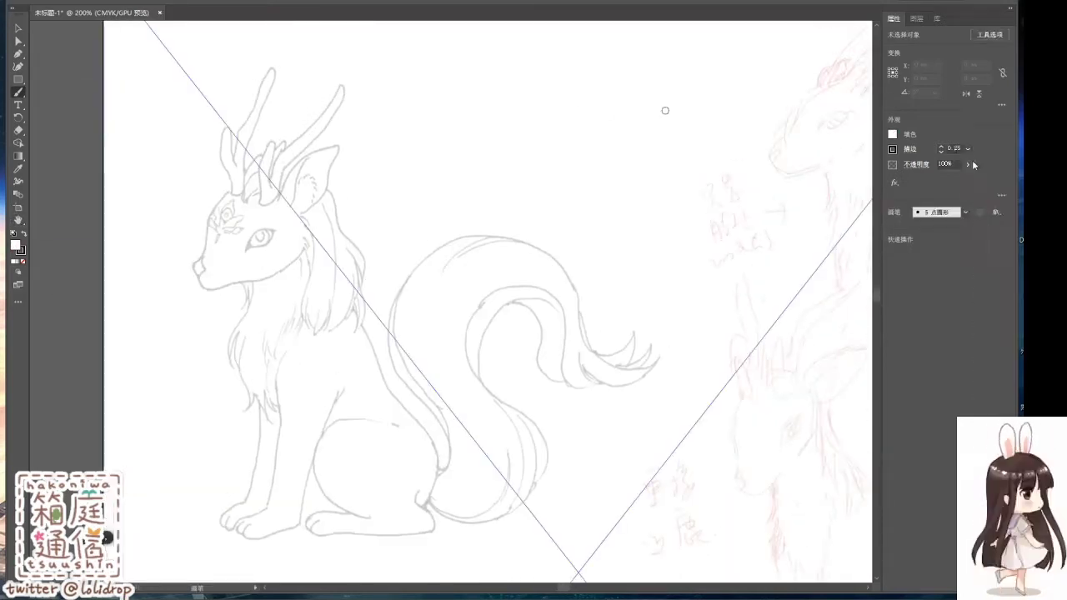
pyautogui.moveTo(305, 250); pyautogui.dragTo(233, 190)
pyautogui.press('a')
pyautogui.click(275, 203)
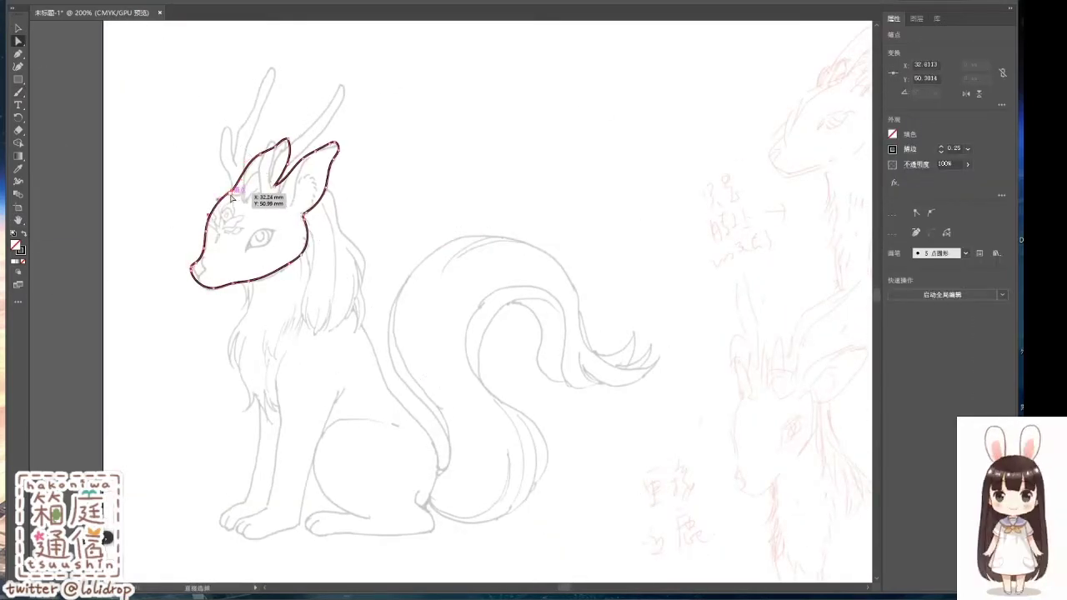
pyautogui.press('v')
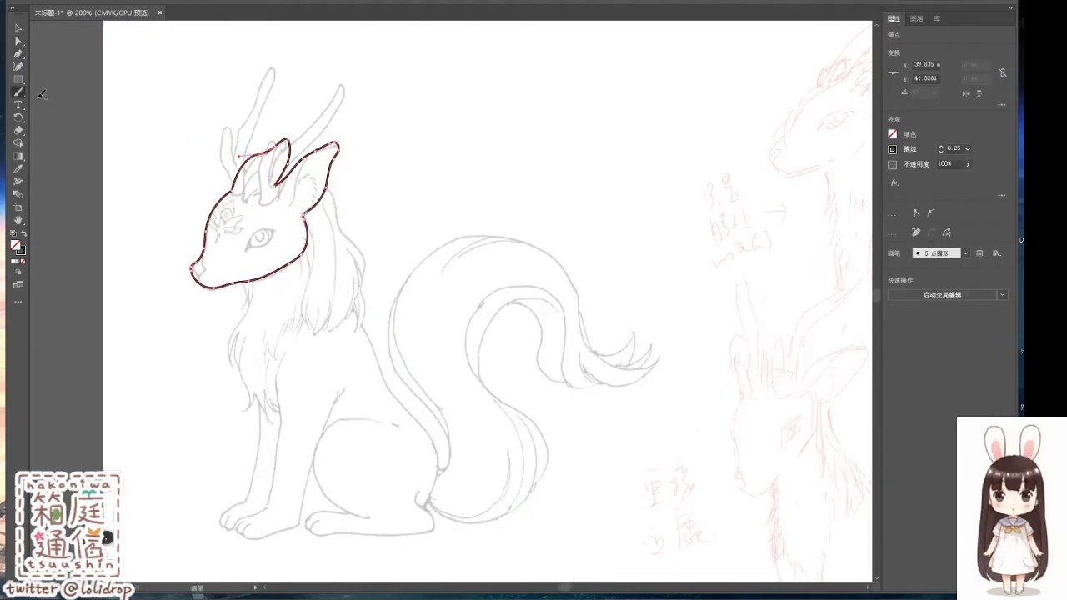
pyautogui.click(192, 256)
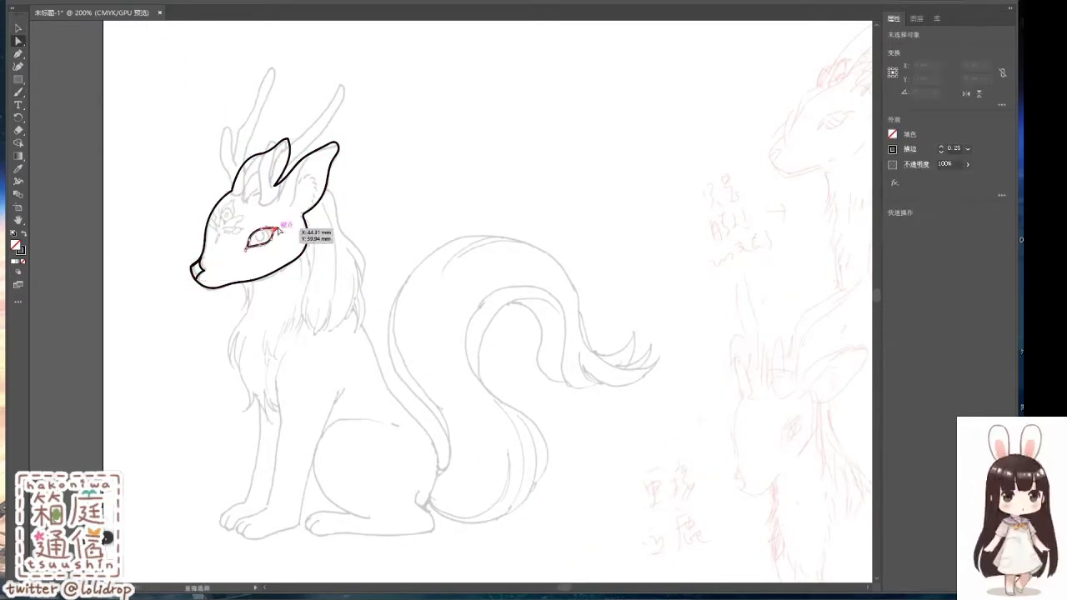
# Step: Draw a round iris ellipse, position it in the eye, and select the eye shapes
pyautogui.press('l')
pyautogui.press('v')
pyautogui.moveTo(254, 250); pyautogui.dragTo(259, 239)
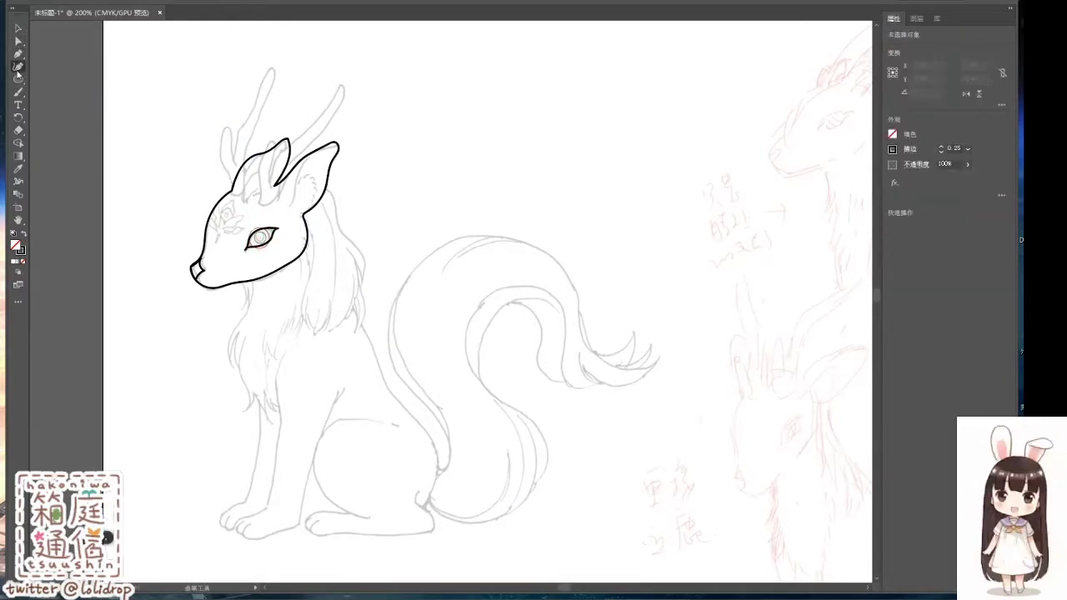
pyautogui.click(17, 53)
pyautogui.press('v')
pyautogui.click(260, 240)
pyautogui.click(917, 18)
# Step: Group the eye shapes and move the shape-combining panel aside
pyautogui.rightClick(286, 240)
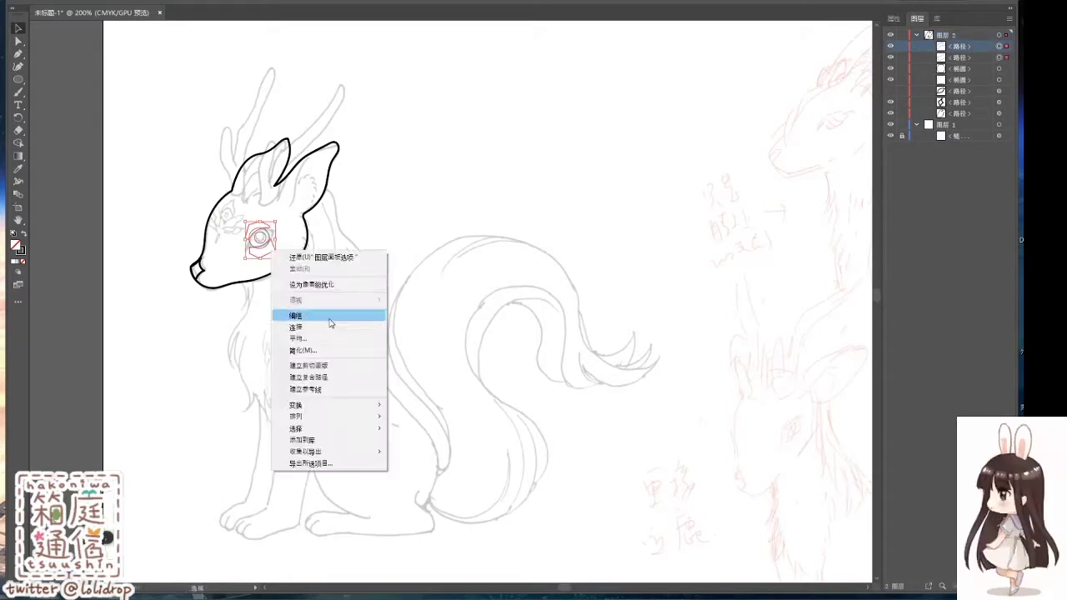
pyautogui.click(317, 307)
pyautogui.click(894, 18)
pyautogui.moveTo(117, 342); pyautogui.dragTo(907, 329)
# Step: Set the head outline's stroke weight to 0.05
pyautogui.click(917, 19)
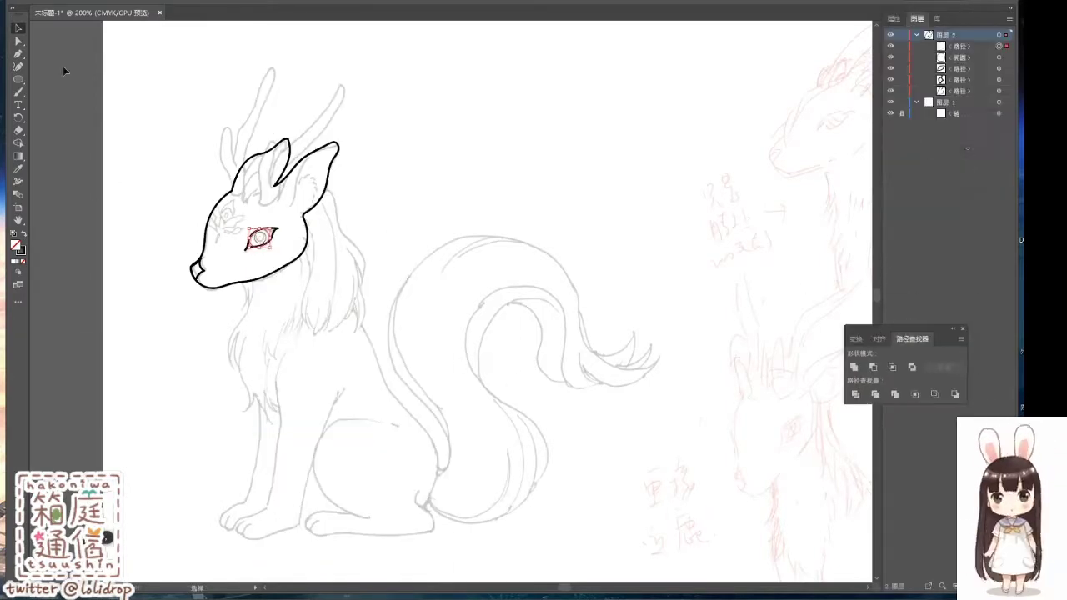
pyautogui.click(311, 211)
pyautogui.doubleClick(953, 148)
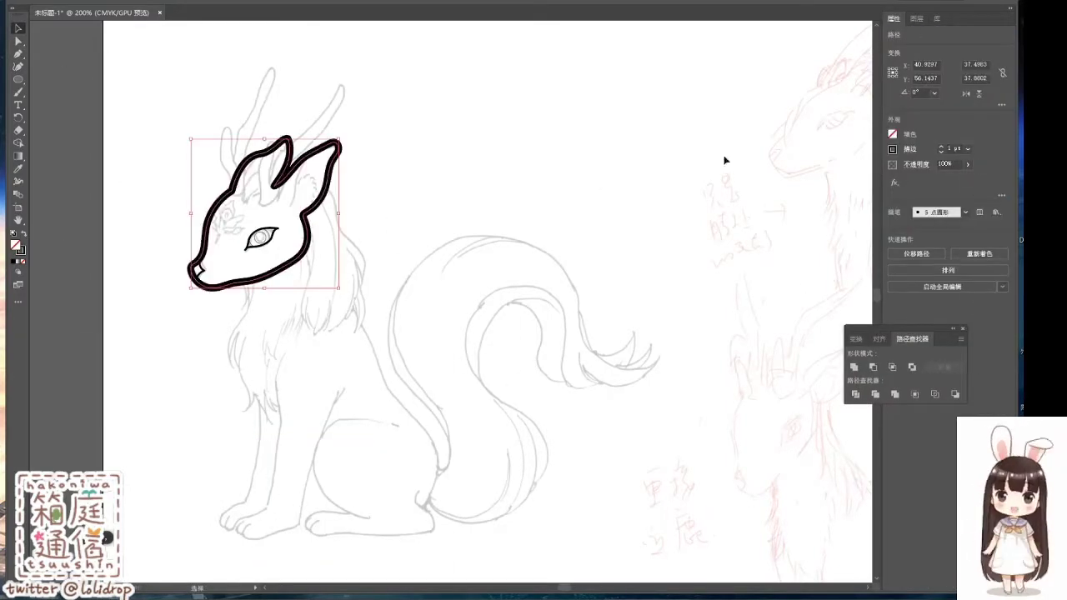
pyautogui.write('0.05')
pyautogui.press('Return')
# Step: Give the eye a 0.5 pt stroke, then select the eye outline for editing
pyautogui.click(261, 239)
pyautogui.click(967, 149)
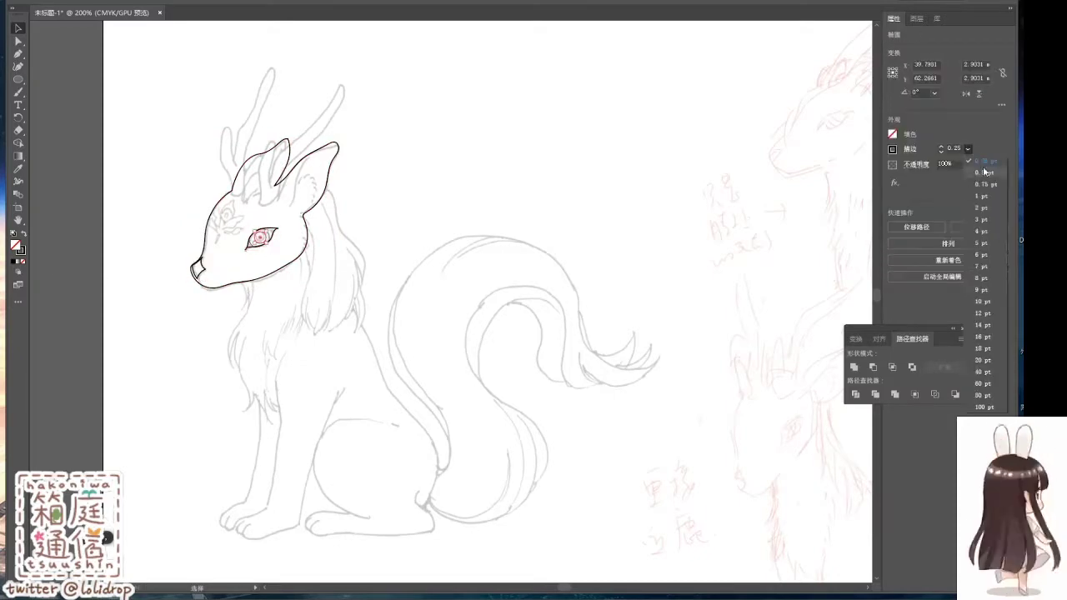
pyautogui.click(967, 179)
pyautogui.press('a')
pyautogui.click(292, 275)
pyautogui.click(259, 247)
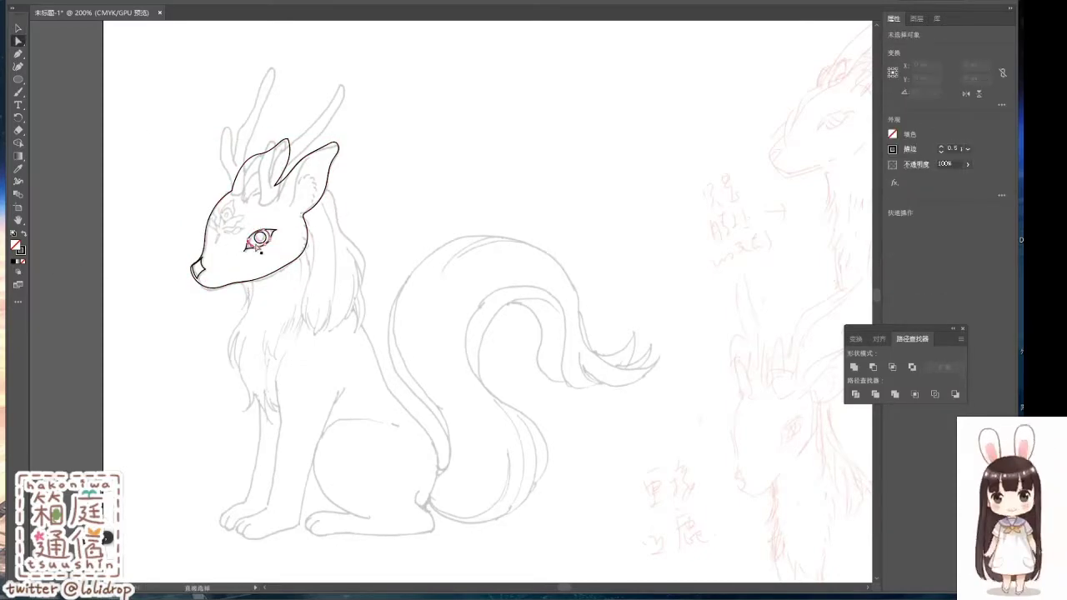
# Step: Zoom in on the eye's lower lid, pan to recentre it, then zoom back out
pyautogui.scroll(4, 259, 248)
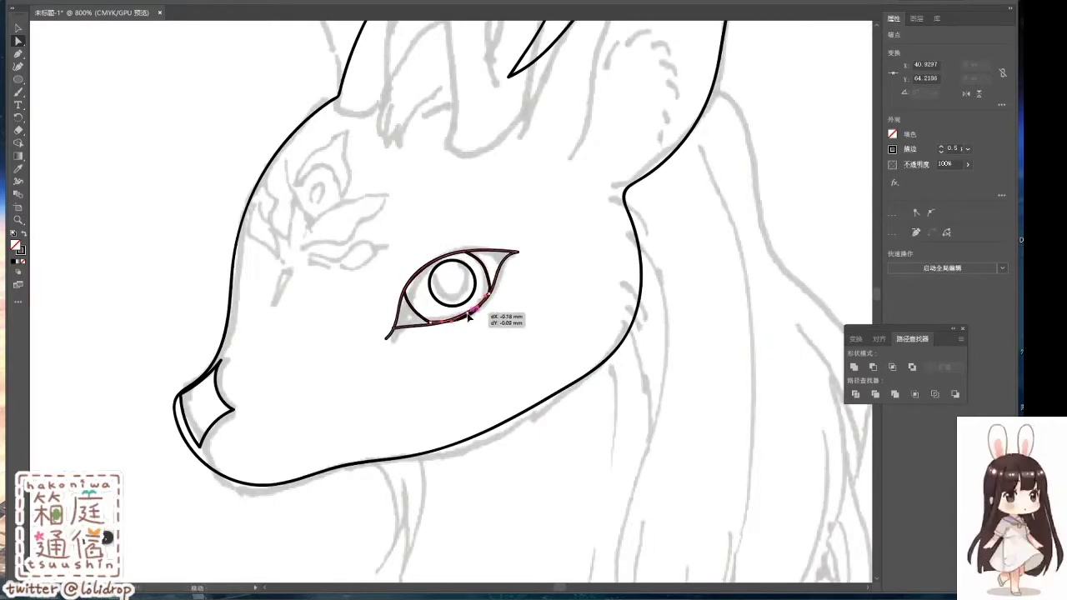
pyautogui.press('F7')
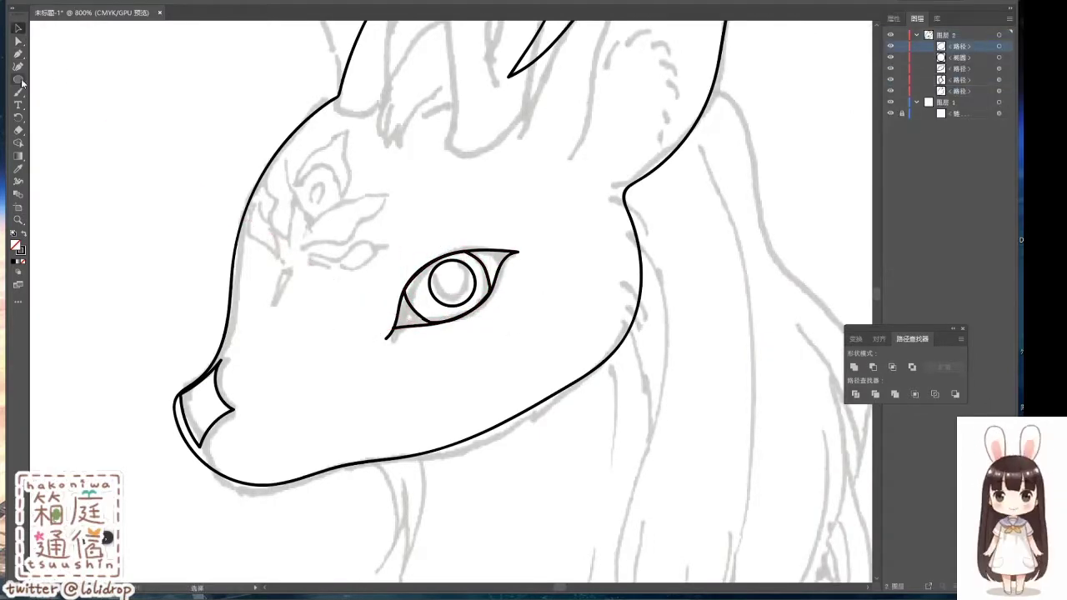
pyautogui.moveTo(376, 231); pyautogui.dragTo(341, 287)
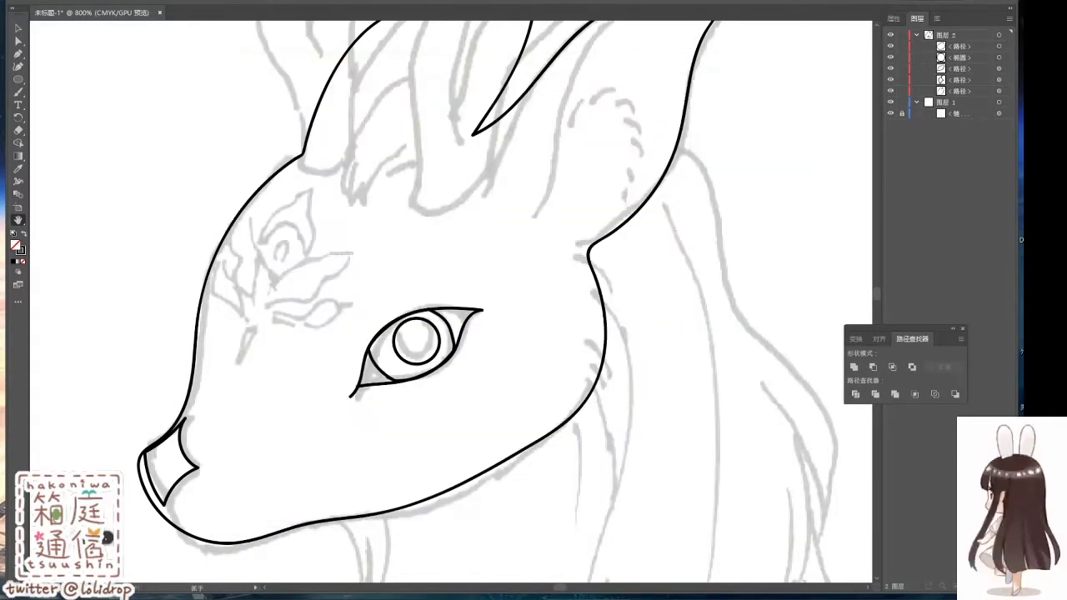
pyautogui.click(893, 19)
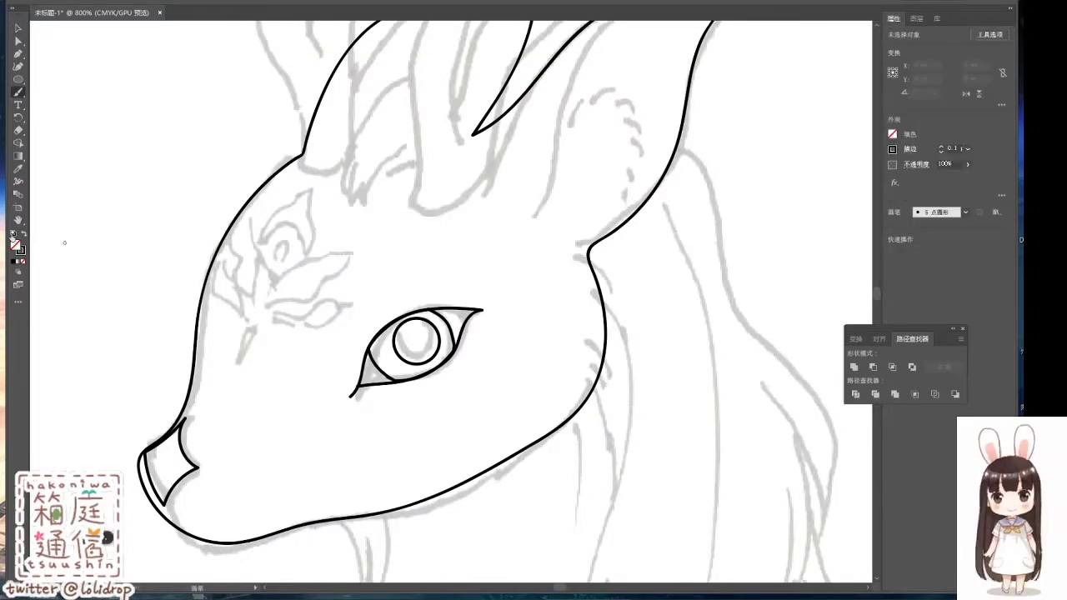
# Step: Trace the right and left antlers over the sketch
pyautogui.hotkey('ctrl', '-')
pyautogui.hotkey('ctrl', '-')
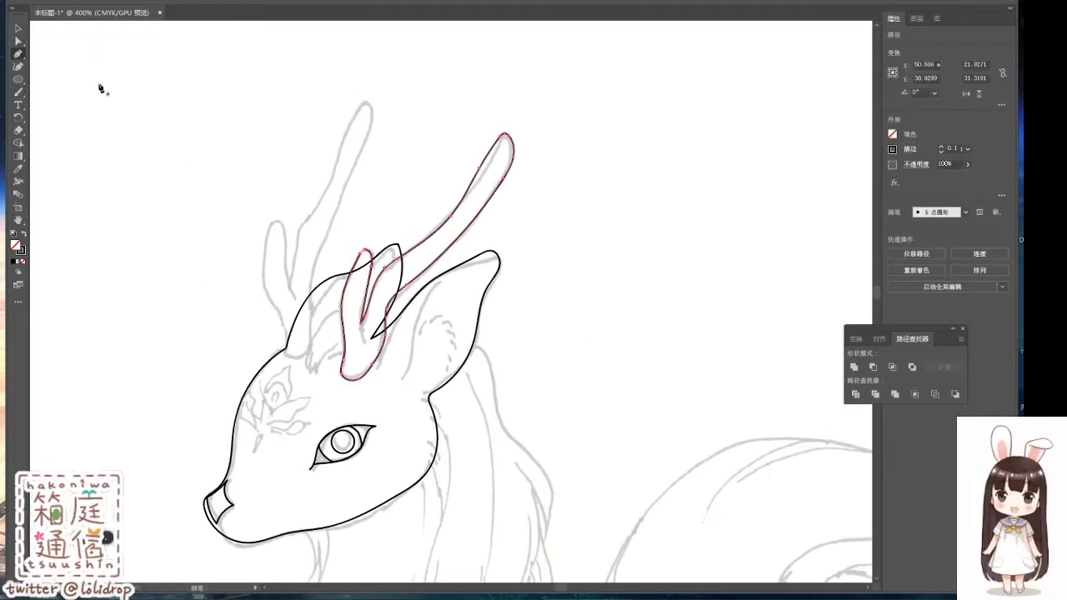
pyautogui.click(369, 372)
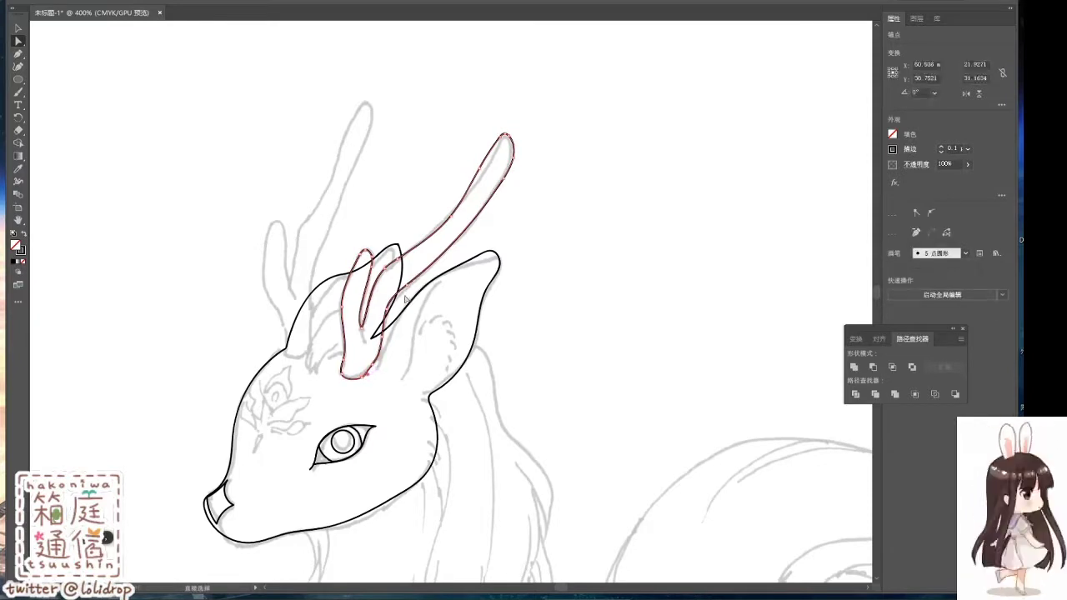
pyautogui.click(18, 54)
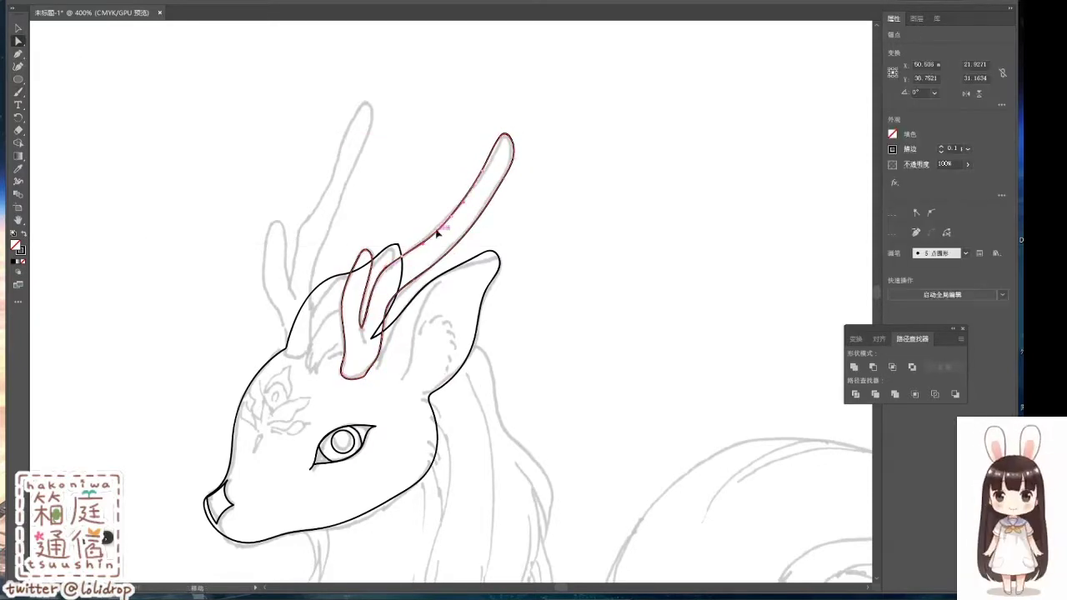
pyautogui.moveTo(288, 354); pyautogui.dragTo(269, 236)
# Step: Adjust anchors at the base and tips of the left antler
pyautogui.press('a')
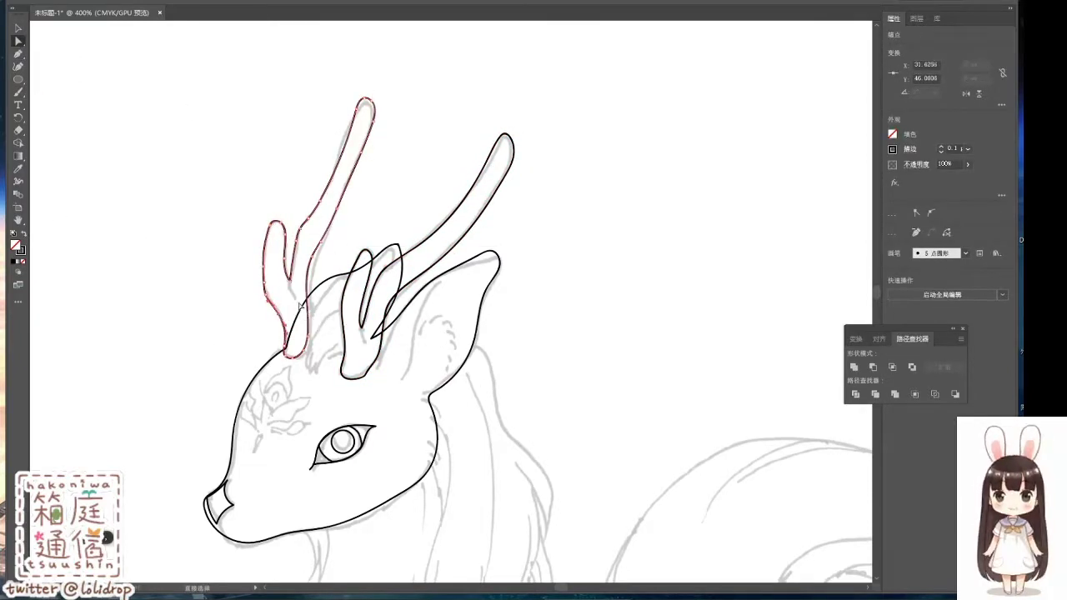
pyautogui.click(286, 348)
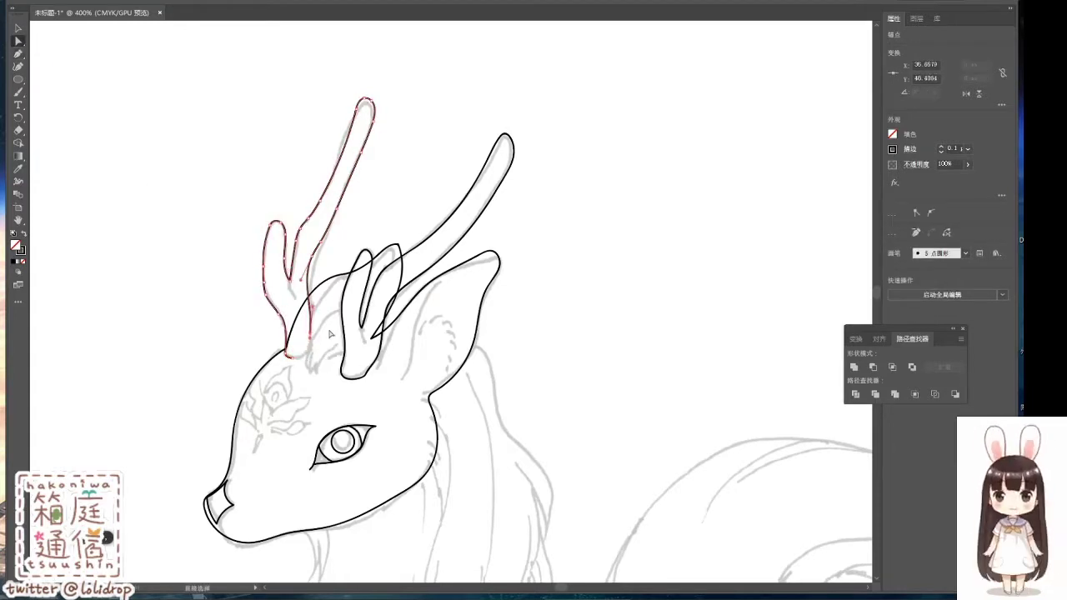
pyautogui.click(345, 153)
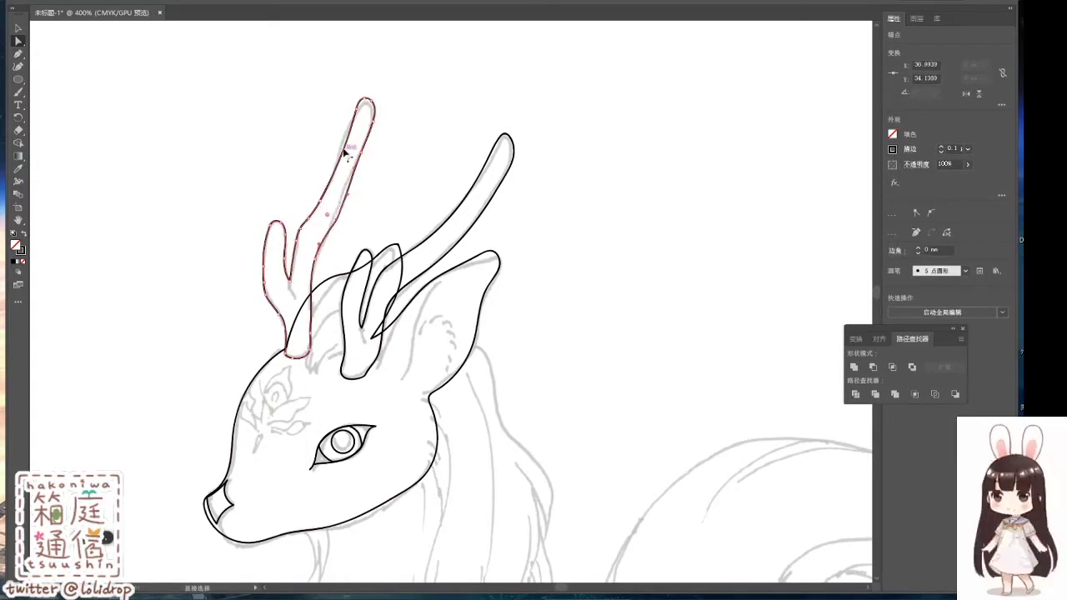
pyautogui.click(356, 173)
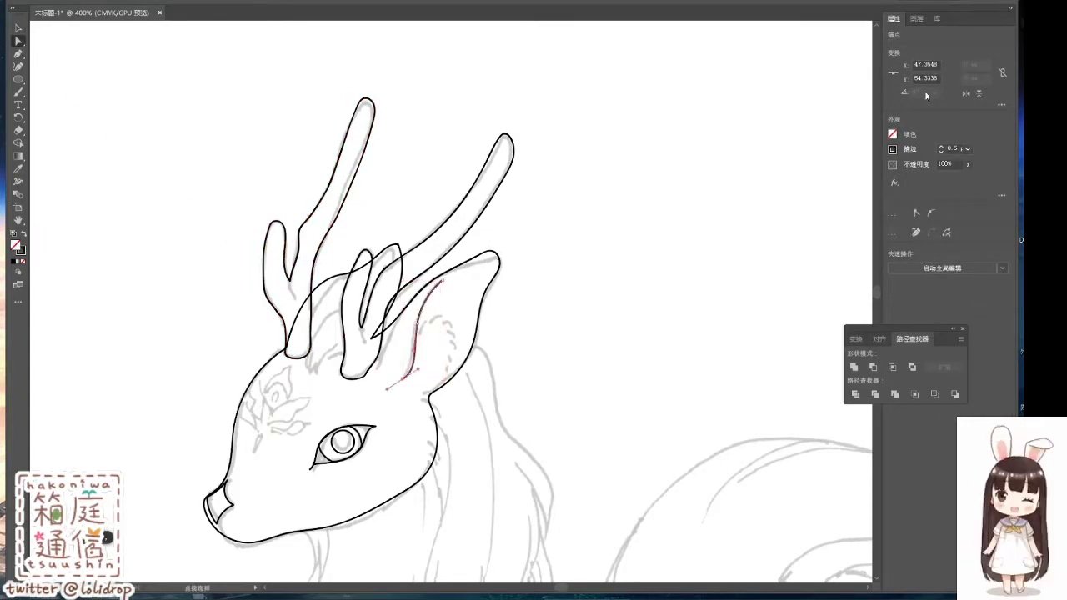
# Step: Hide the antler paths in the Layers panel
pyautogui.click(917, 17)
pyautogui.moveTo(890, 45); pyautogui.dragTo(890, 79)
pyautogui.click(437, 283)
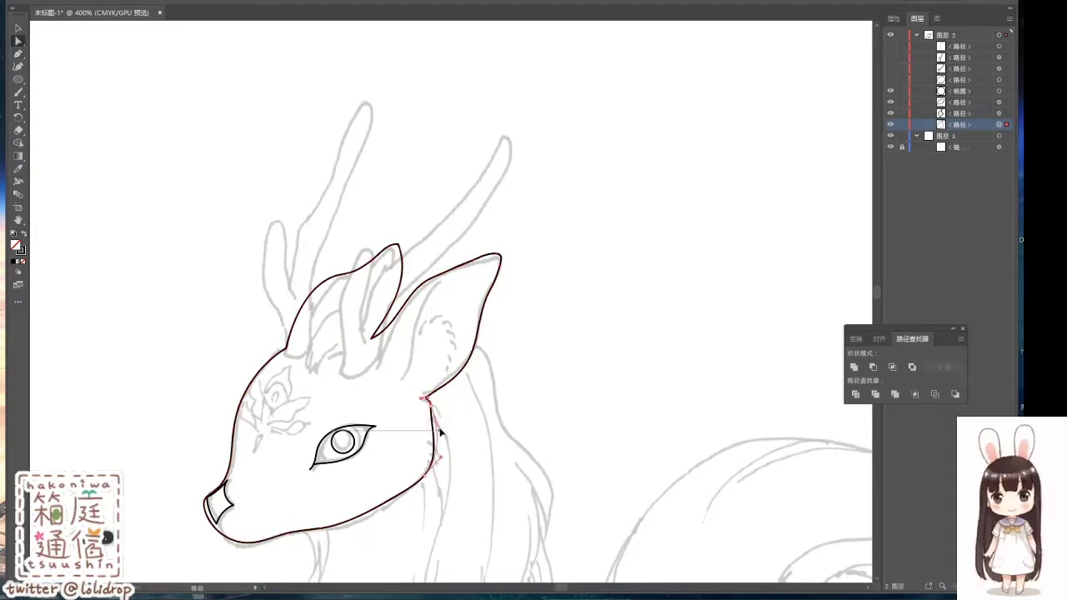
# Step: Reshape the jaw contour near the neck and hide the right antler path
pyautogui.moveTo(439, 426); pyautogui.dragTo(442, 444)
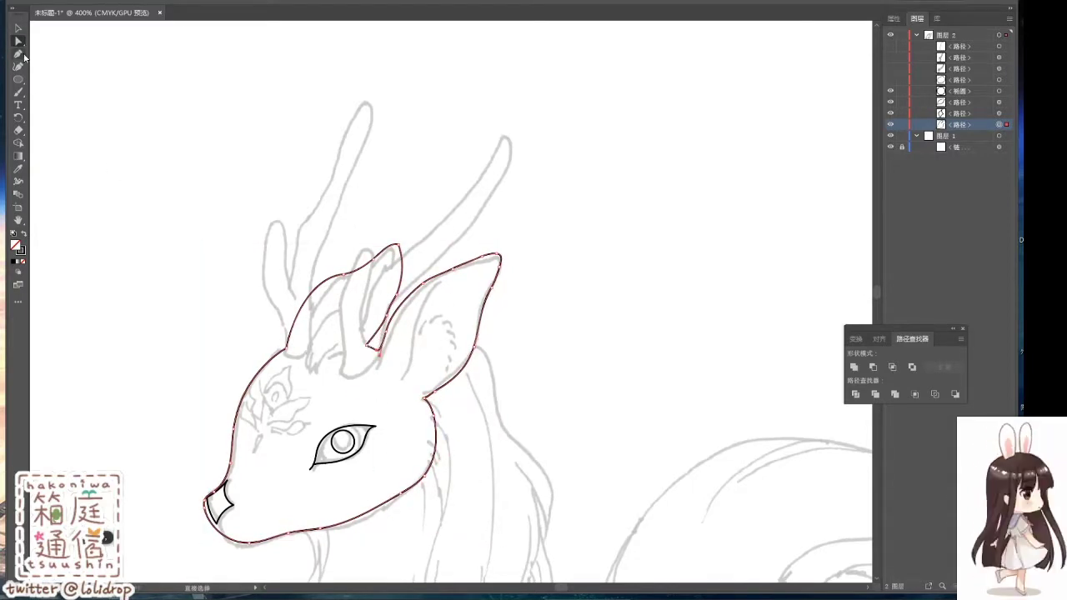
pyautogui.press('a')
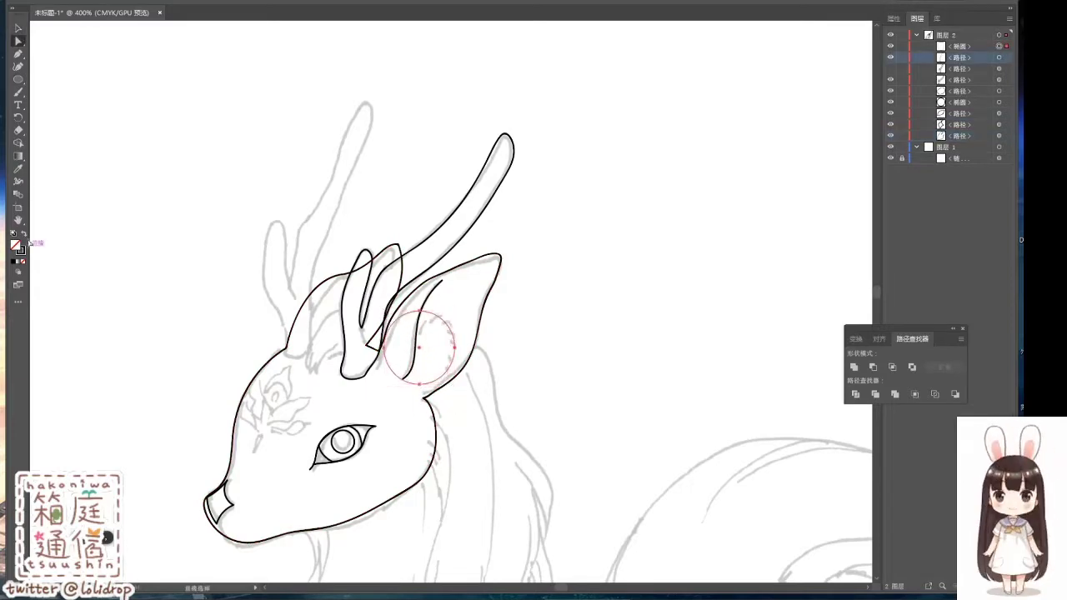
pyautogui.click(890, 80)
pyautogui.press('v')
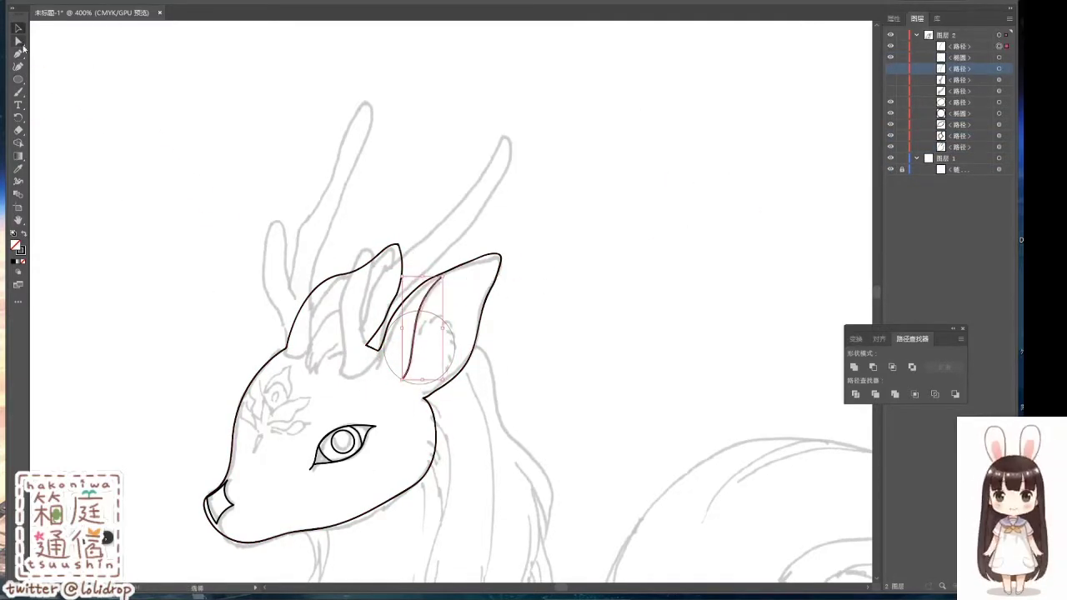
# Step: Draw a black curved inner-ear line in the right ear and show the antlers again
pyautogui.press('p')
pyautogui.click(441, 280)
pyautogui.click(402, 379)
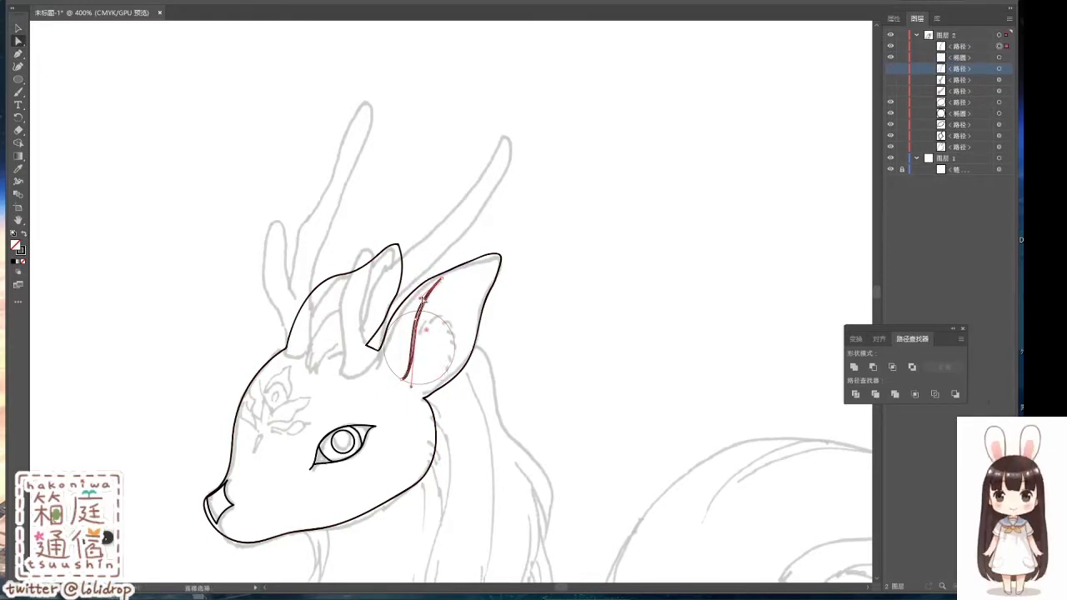
pyautogui.click(428, 287)
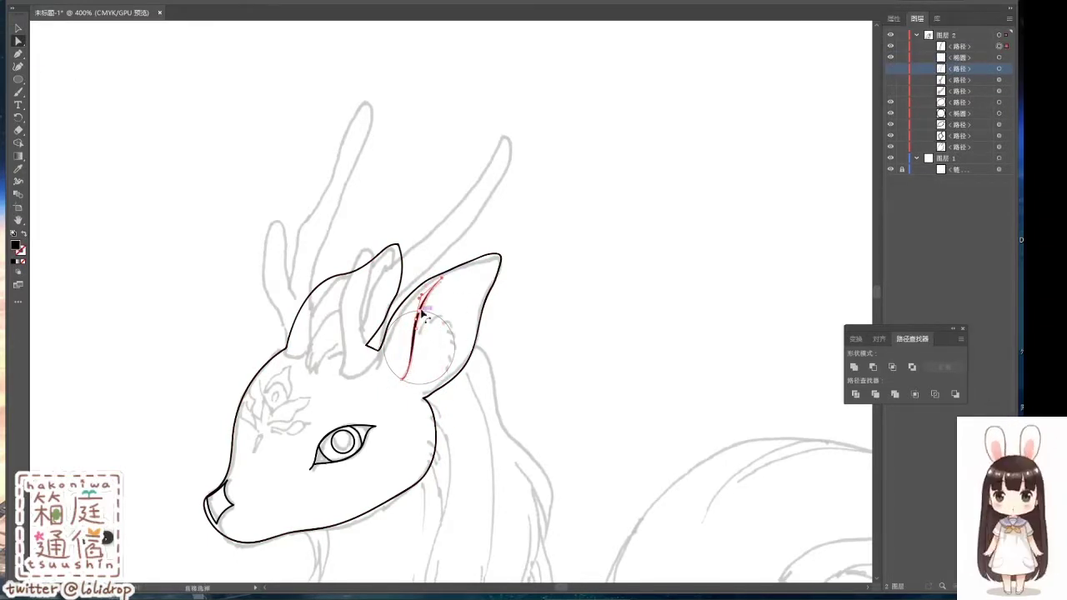
pyautogui.hotkey('ctrl', 'alt', '3')
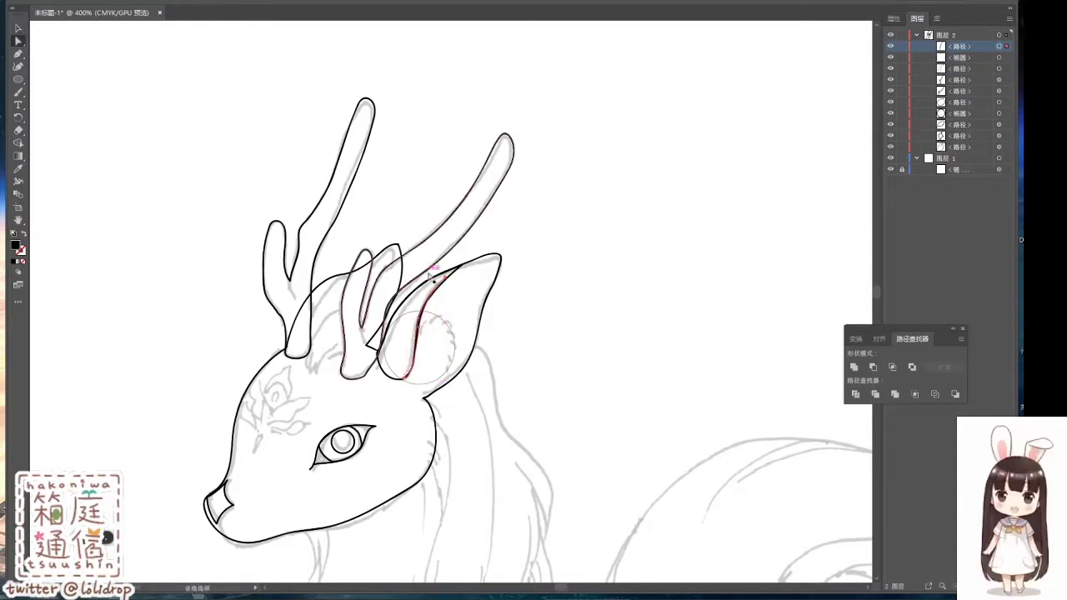
pyautogui.click(541, 186)
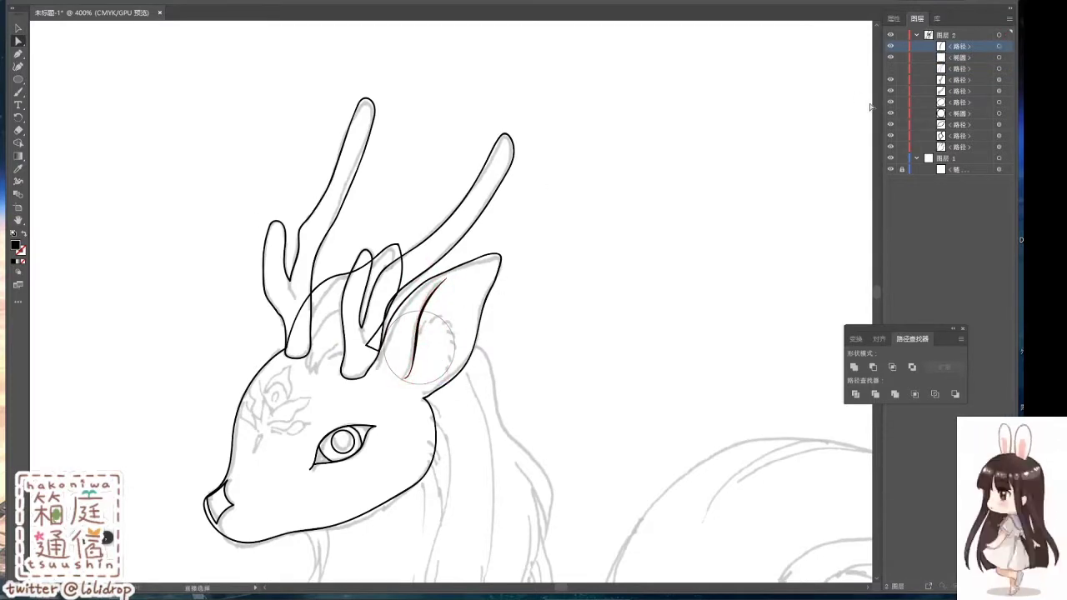
# Step: Draw one scalloped half of the cloud-like flower outline left of the head
pyautogui.press('p')
pyautogui.moveTo(166, 237)
pyautogui.mouseDown()
pyautogui.moveTo(143, 233)
pyautogui.moveTo(167, 219)
pyautogui.mouseUp()
pyautogui.hotkey('ctrl', 'z')
pyautogui.hotkey('ctrl', 'z')
pyautogui.hotkey('ctrl', 'z')
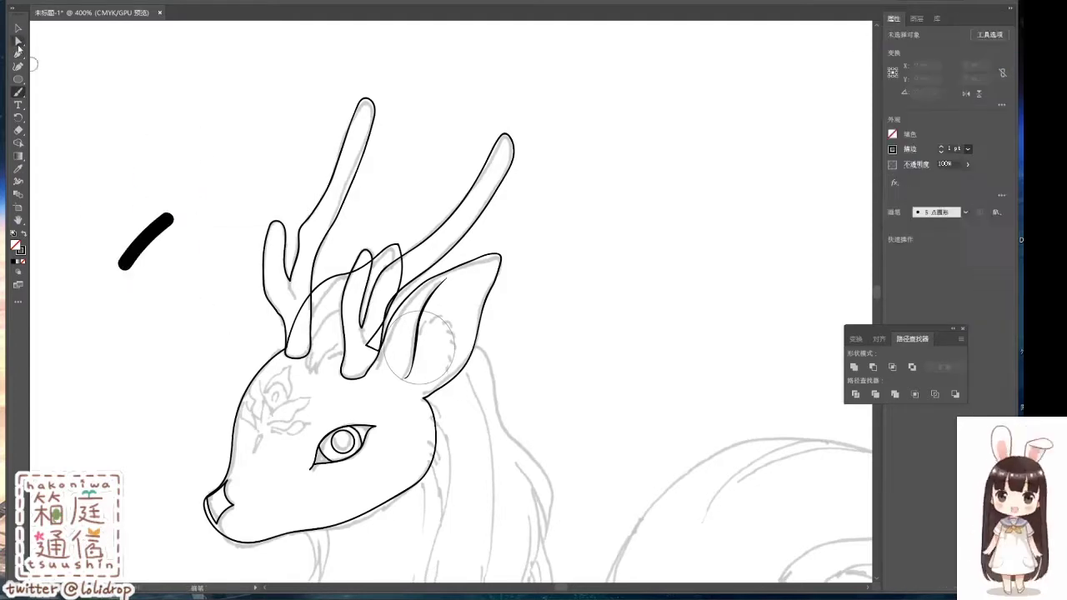
pyautogui.press('v')
pyautogui.press('a')
pyautogui.moveTo(177, 334)
pyautogui.mouseDown()
pyautogui.moveTo(192, 276)
pyautogui.moveTo(151, 342)
pyautogui.mouseUp()
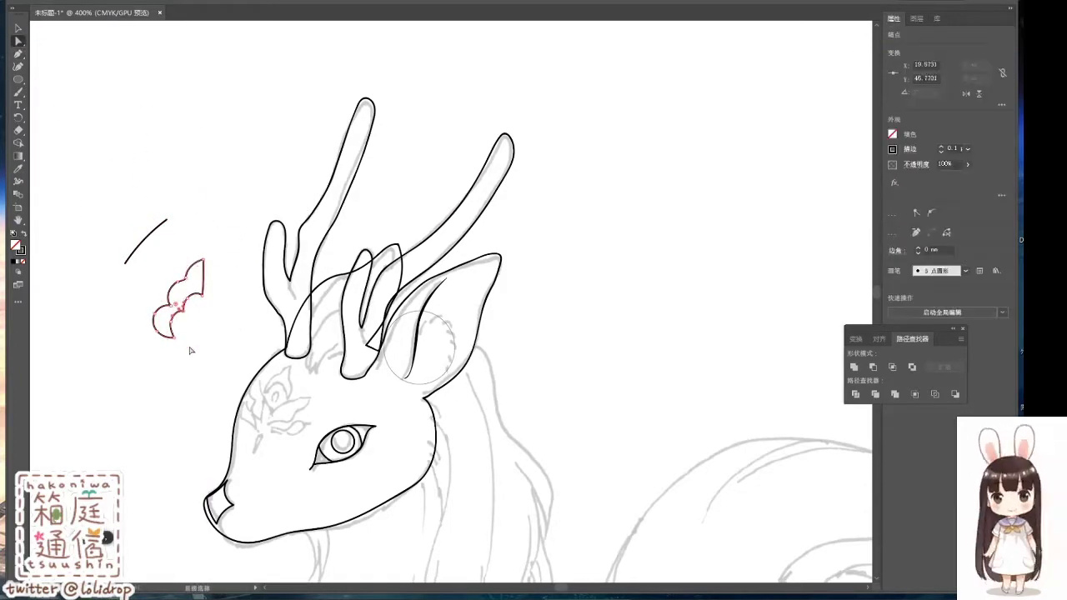
pyautogui.click(204, 297)
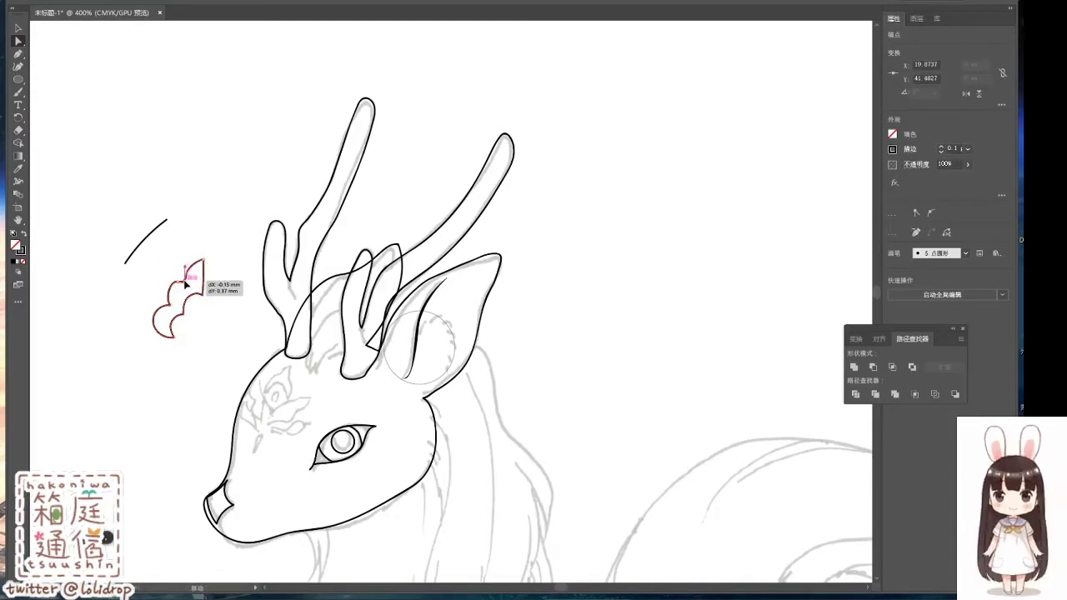
# Step: Reflect-copy the scalloped half vertically and join the halves into a symmetric shape
pyautogui.press('v')
pyautogui.rightClick(191, 254)
pyautogui.click(317, 430)
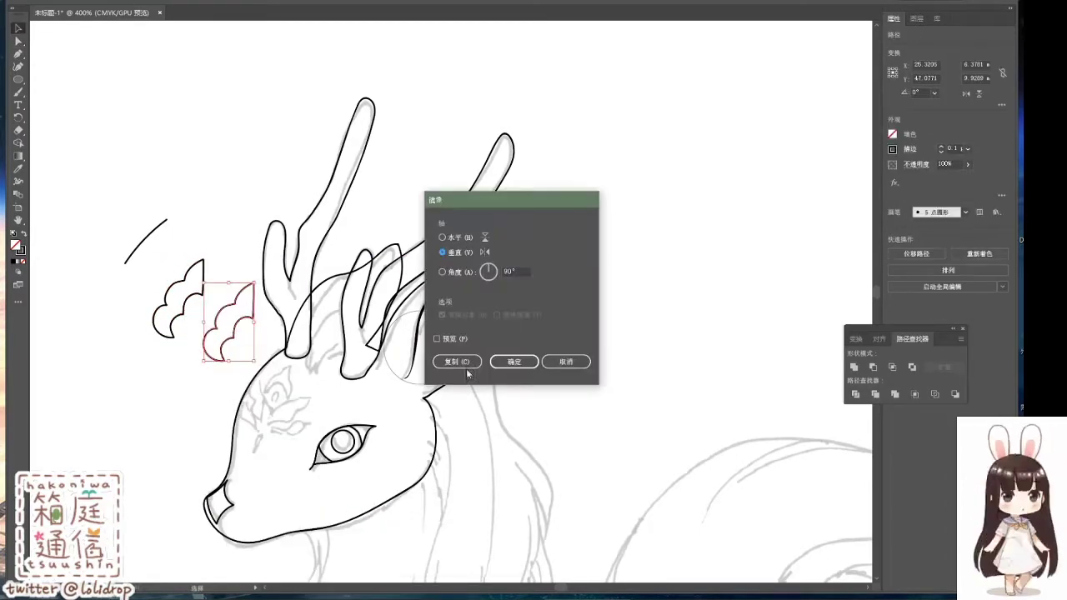
pyautogui.click(463, 365)
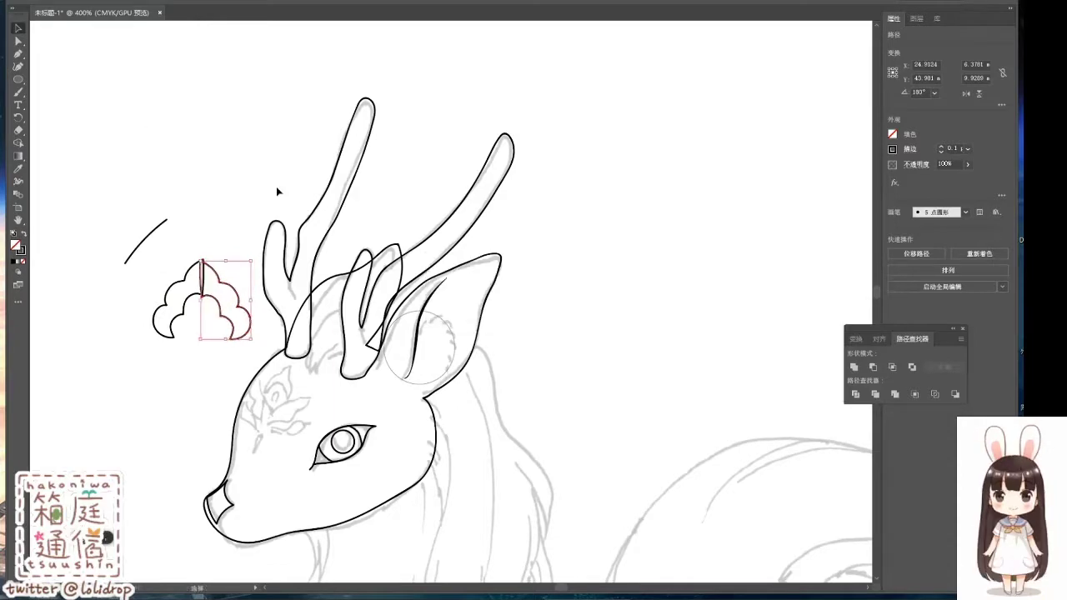
pyautogui.moveTo(238, 300); pyautogui.dragTo(240, 300)
pyautogui.click(239, 298)
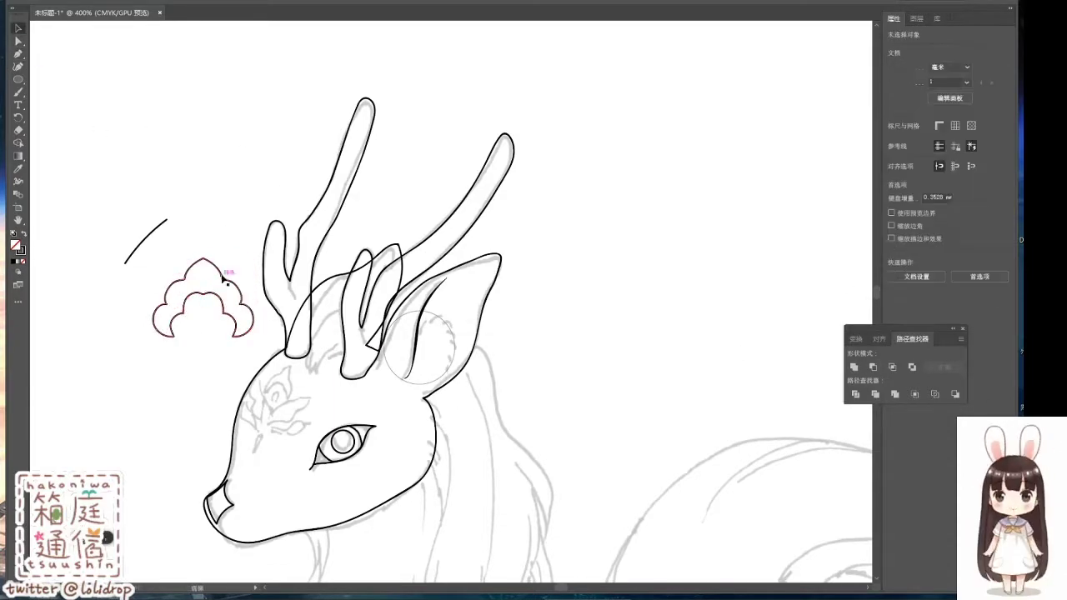
# Step: Select the scalloped shape, browse its brush styles, and select its anchors
pyautogui.rightClick(219, 310)
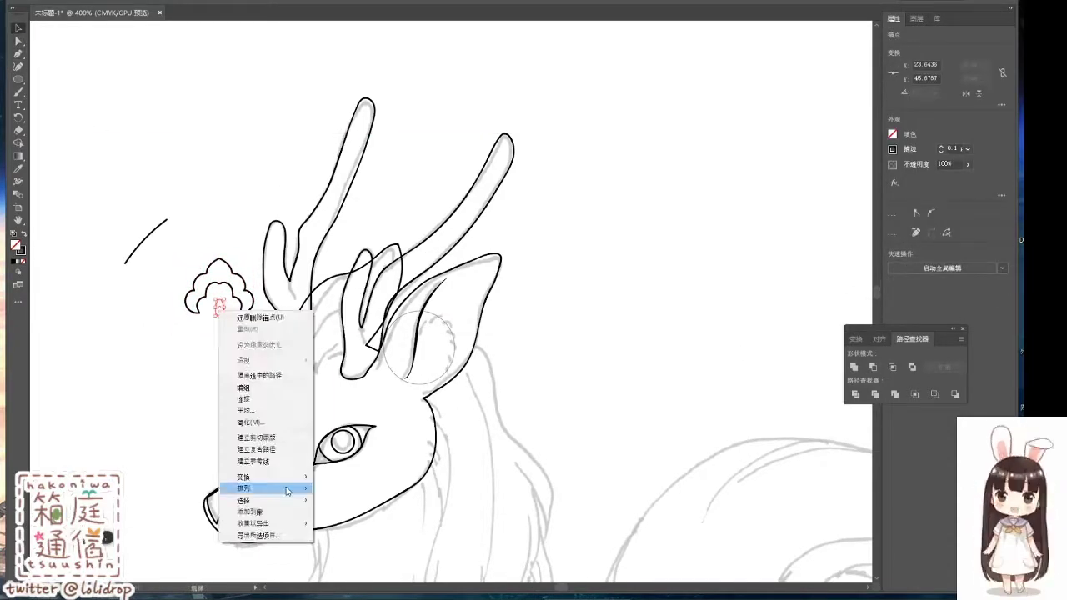
pyautogui.click(250, 301)
pyautogui.click(937, 211)
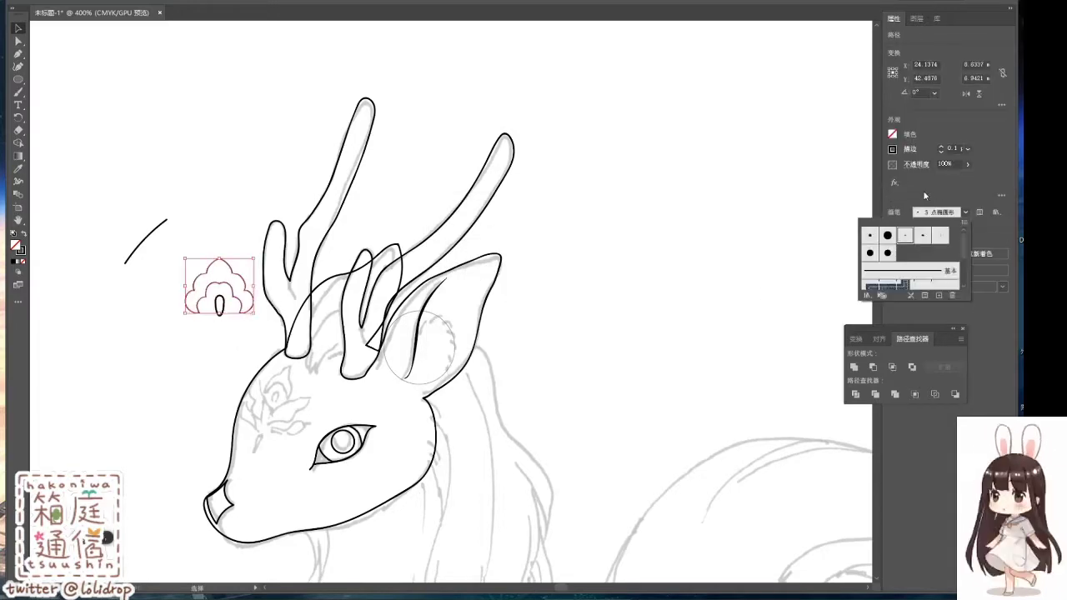
pyautogui.press('a')
pyautogui.click(219, 266)
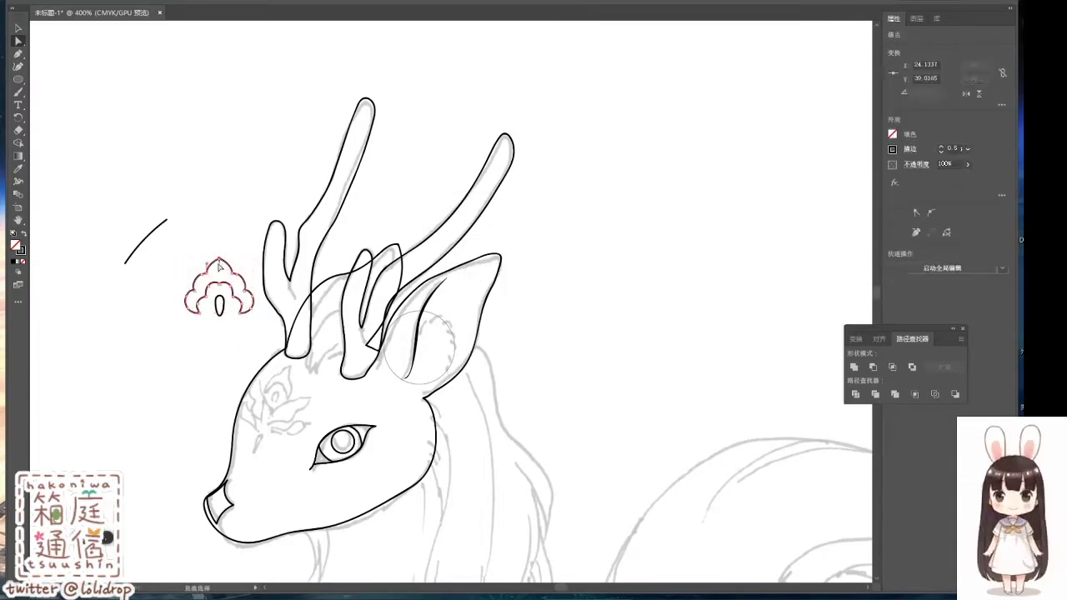
# Step: Draw a closed, curled leaf path beneath the flower's left side
pyautogui.press('p')
pyautogui.moveTo(184, 307); pyautogui.dragTo(174, 292)
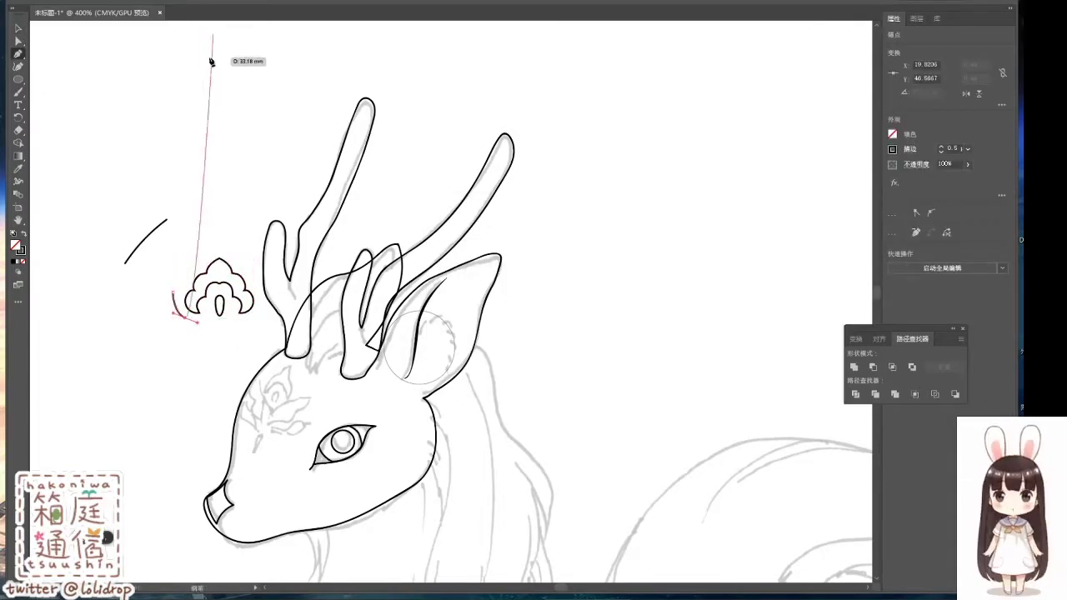
pyautogui.click(217, 351)
pyautogui.press('a')
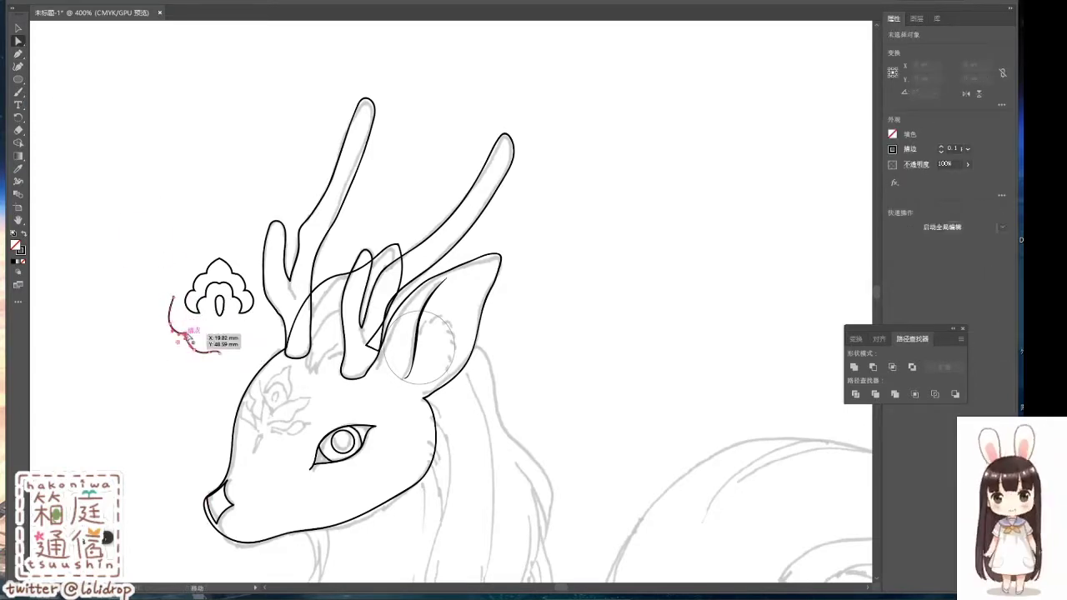
pyautogui.press('p')
pyautogui.moveTo(215, 351); pyautogui.dragTo(205, 357)
pyautogui.press('a')
pyautogui.press('p')
pyautogui.click(173, 296)
pyautogui.press('a')
pyautogui.click(176, 343)
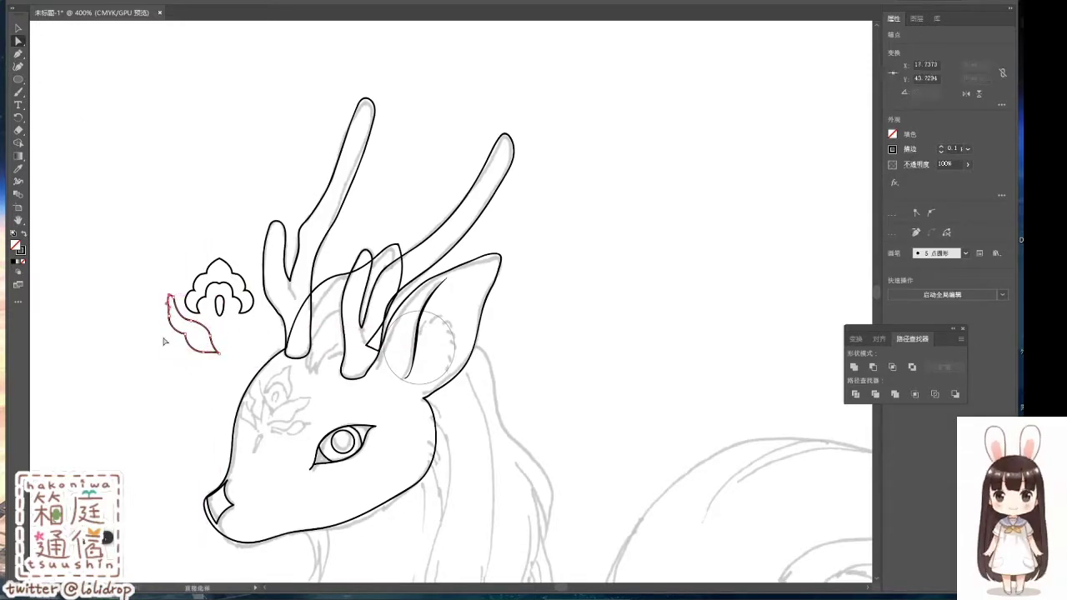
# Step: Mirror-copy the leaf and place the copy on the flower's other side
pyautogui.press('p')
pyautogui.click(192, 350)
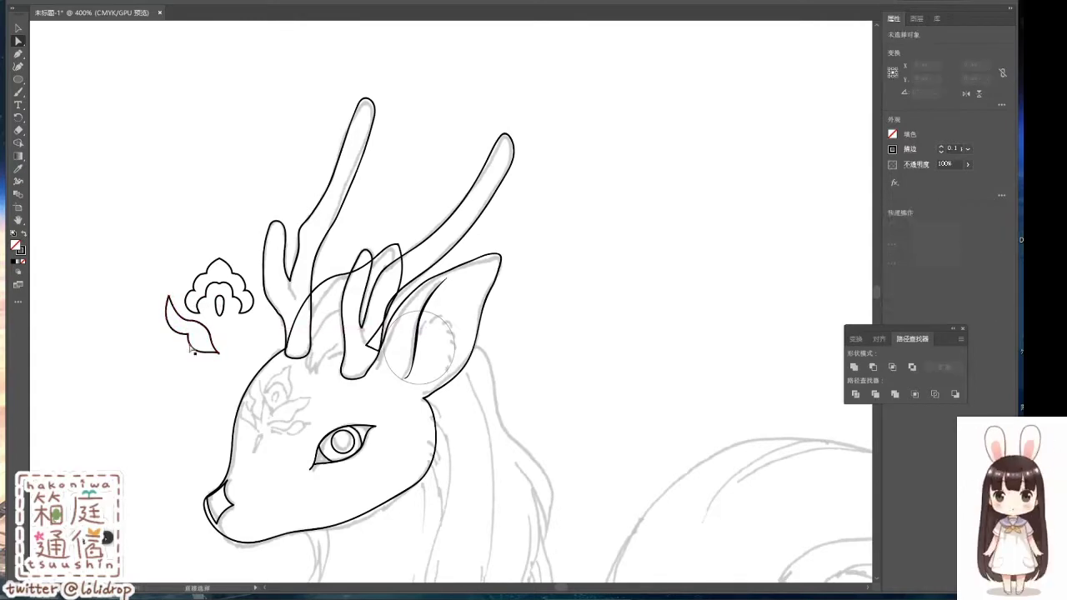
pyautogui.press('v')
pyautogui.click(209, 329)
pyautogui.rightClick(423, 272)
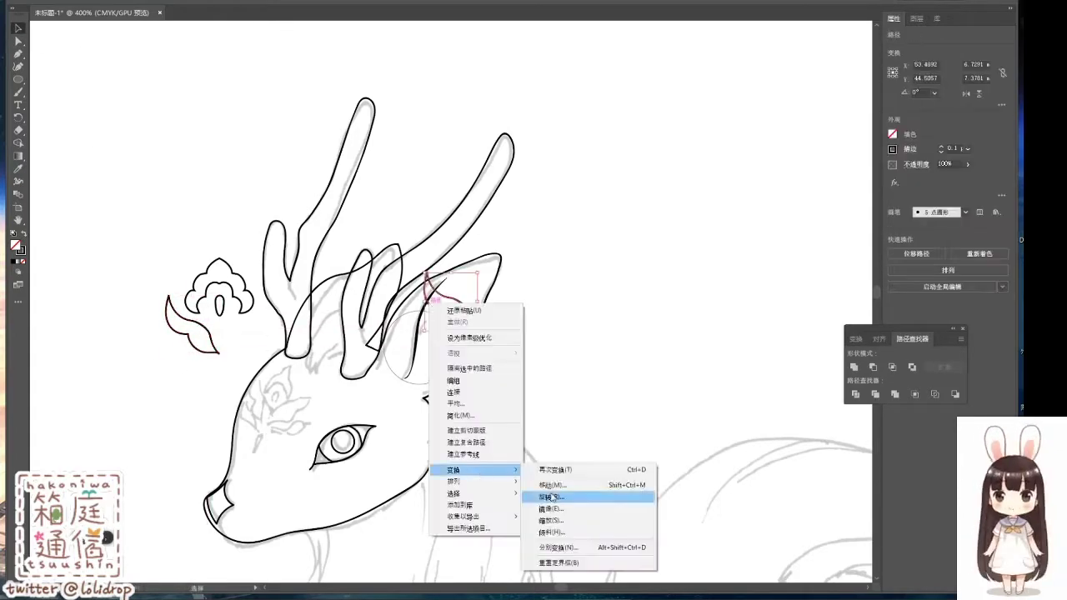
pyautogui.click(601, 493)
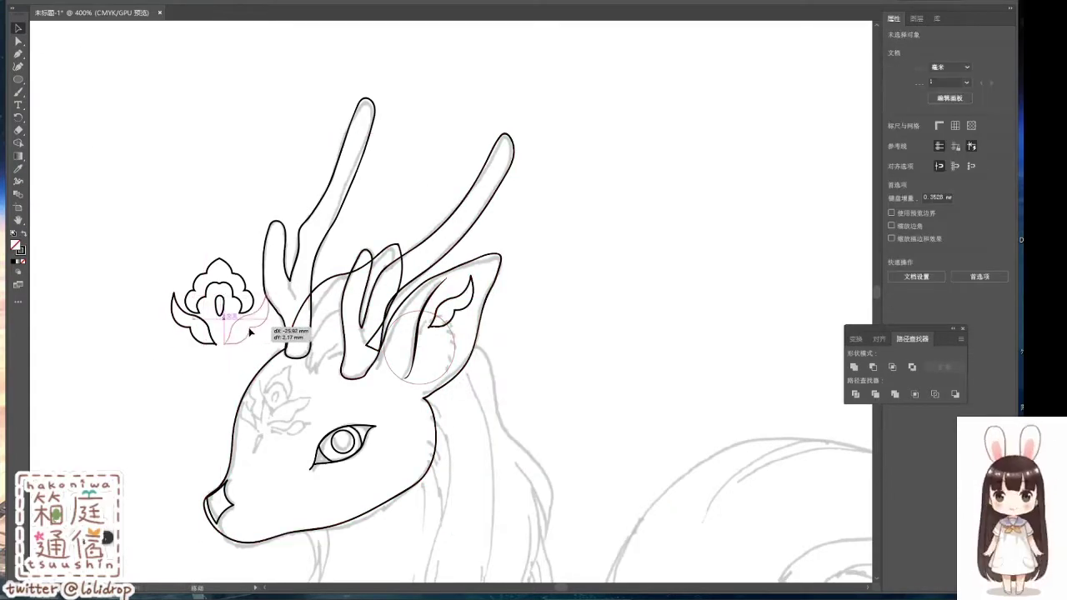
pyautogui.moveTo(218, 349); pyautogui.dragTo(153, 334)
# Step: Draw a new lower leaf curve at the motif's bottom left
pyautogui.click(148, 326)
pyautogui.press('a')
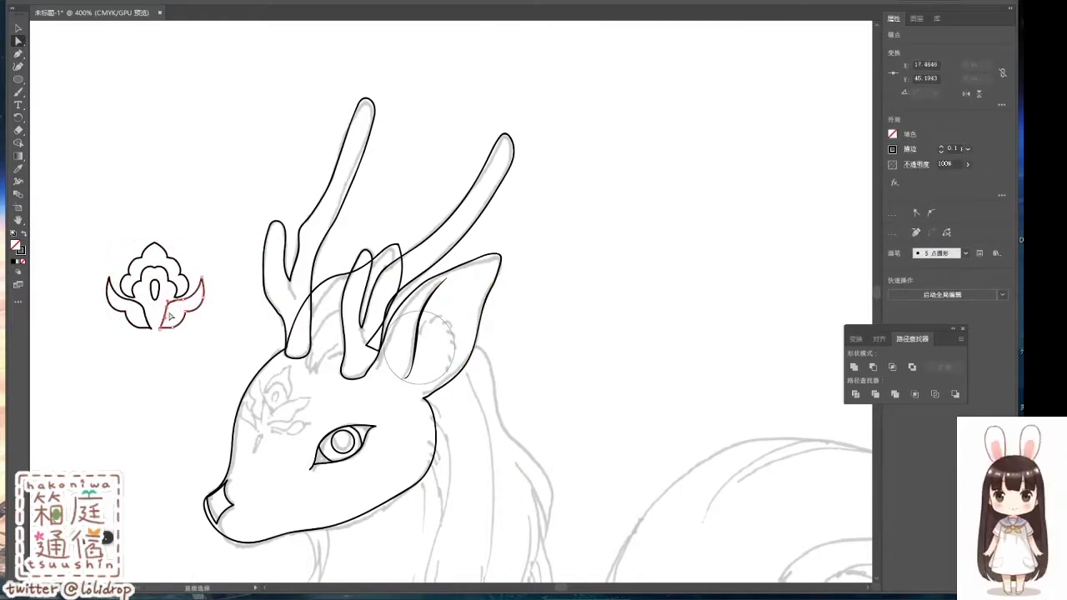
pyautogui.press('p')
pyautogui.click(150, 332)
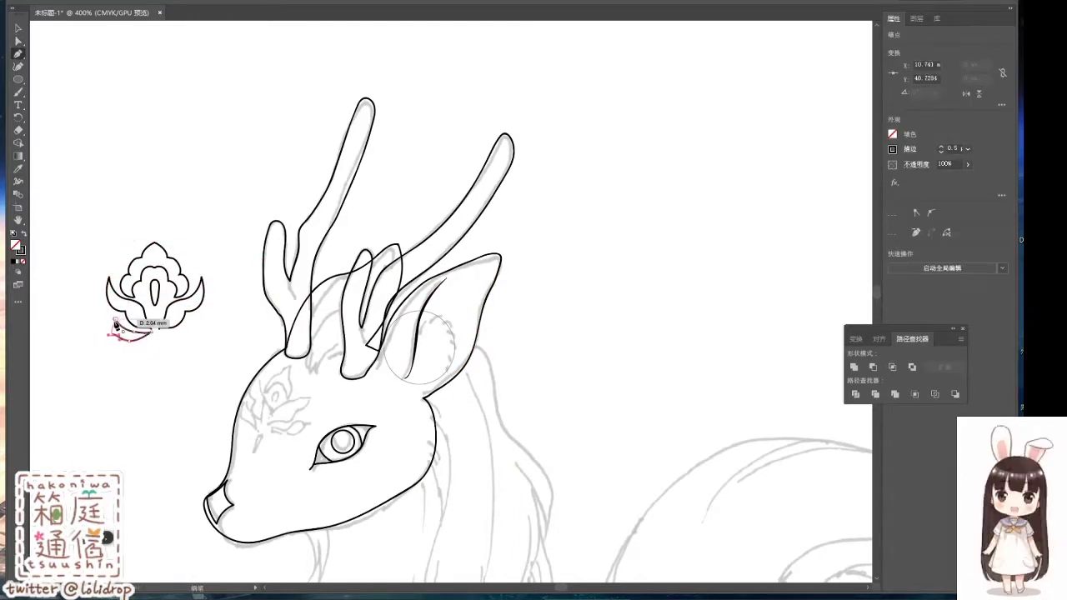
pyautogui.click(115, 323)
pyautogui.press('a')
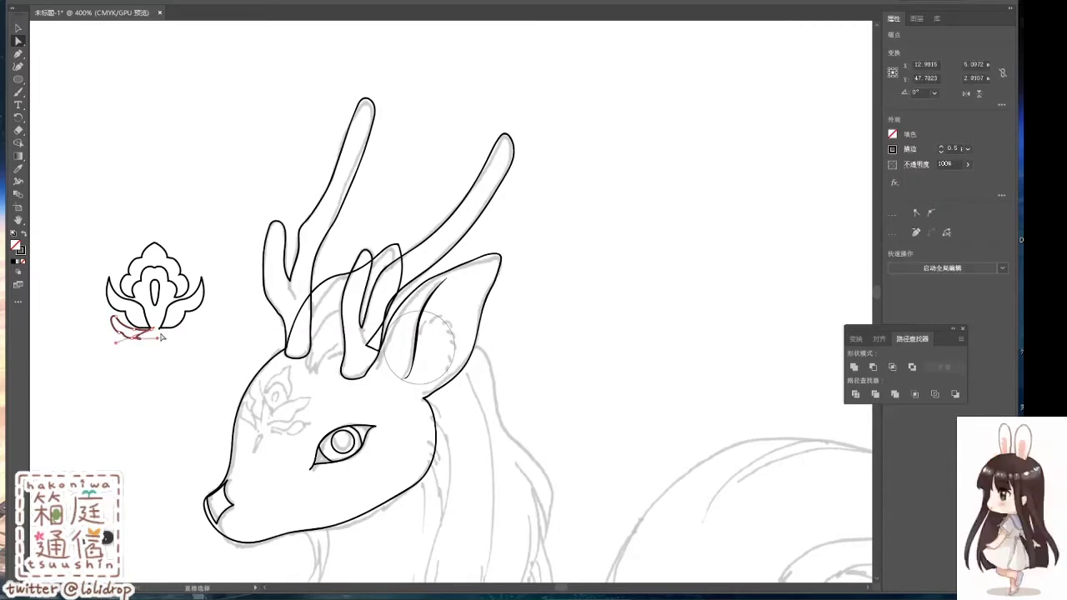
pyautogui.click(146, 335)
# Step: Mirror the lower leaf to the right and group all motif parts
pyautogui.rightClick(123, 332)
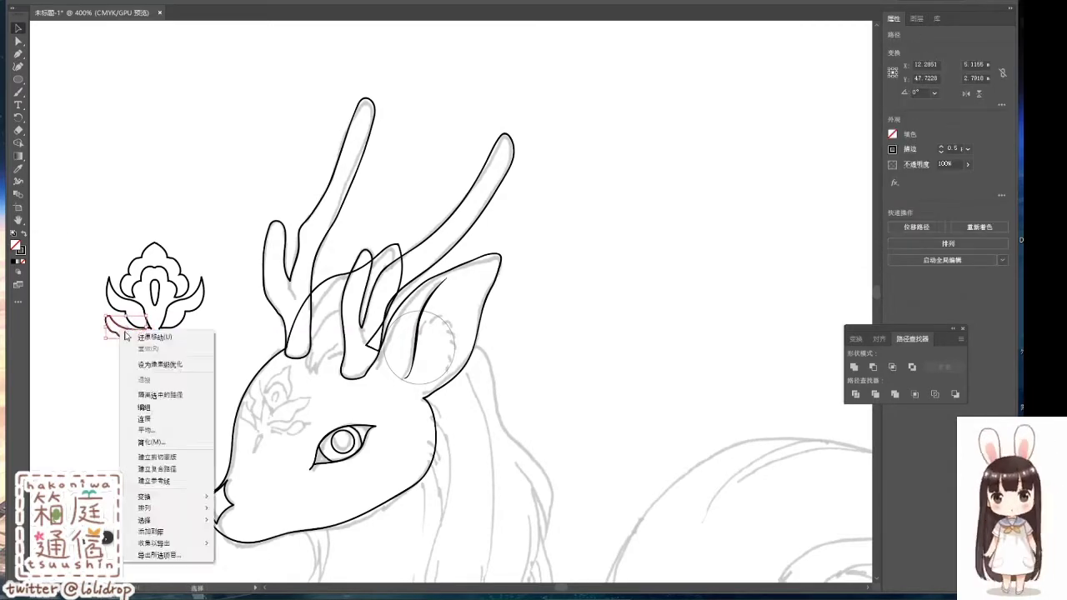
pyautogui.click(159, 339)
pyautogui.rightClick(454, 288)
pyautogui.click(243, 331)
pyautogui.rightClick(190, 324)
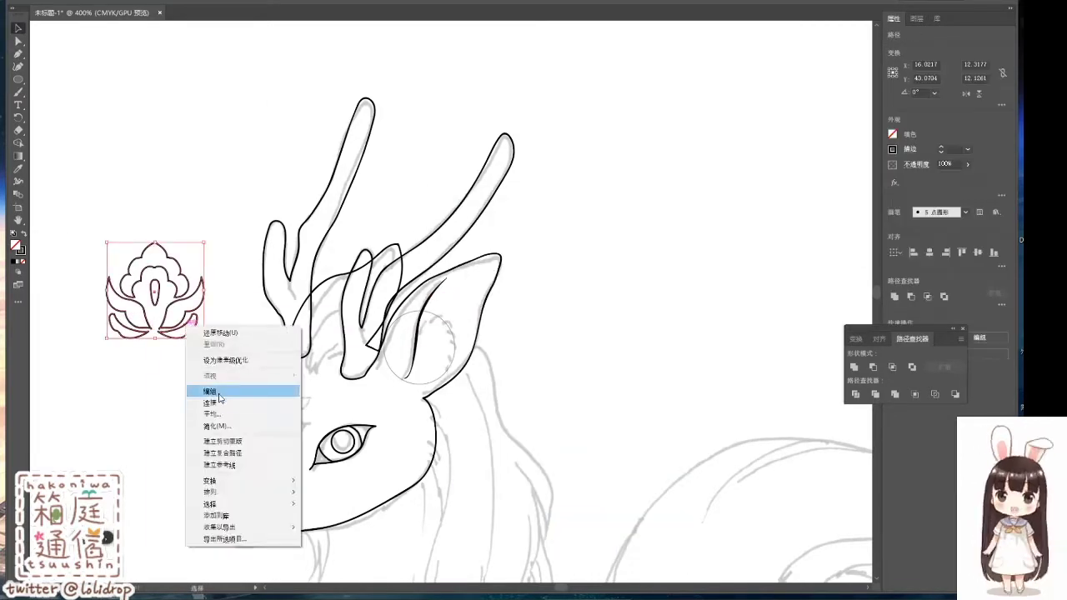
pyautogui.click(237, 388)
# Step: Move the grouped motif onto the deer's forehead
pyautogui.moveTo(165, 304); pyautogui.dragTo(285, 424)
pyautogui.press('Escape')
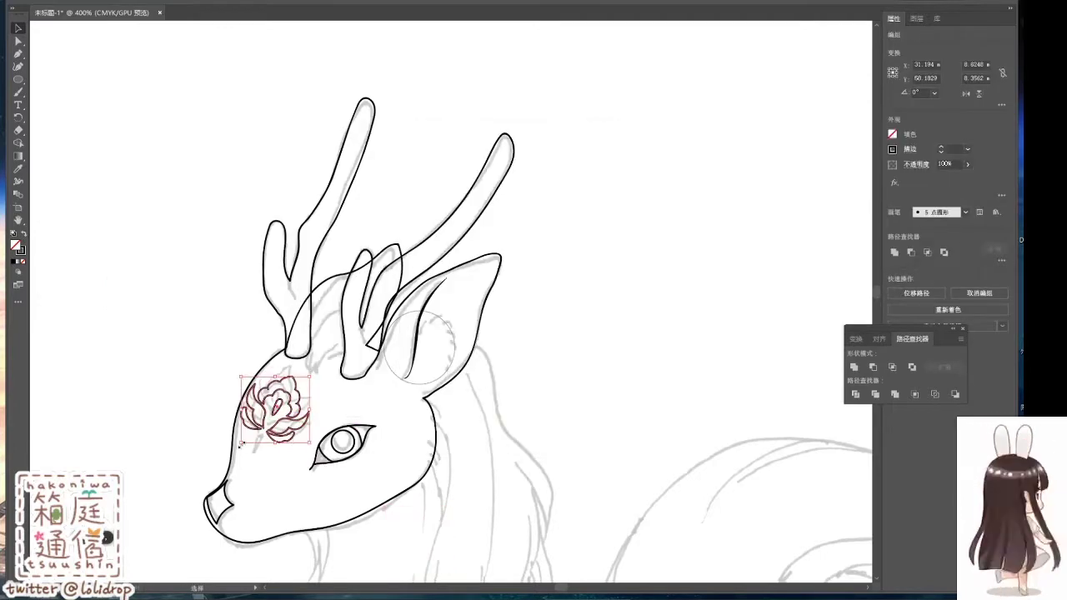
pyautogui.rightClick(283, 412)
pyautogui.press('Escape')
pyautogui.press('v')
pyautogui.rightClick(287, 430)
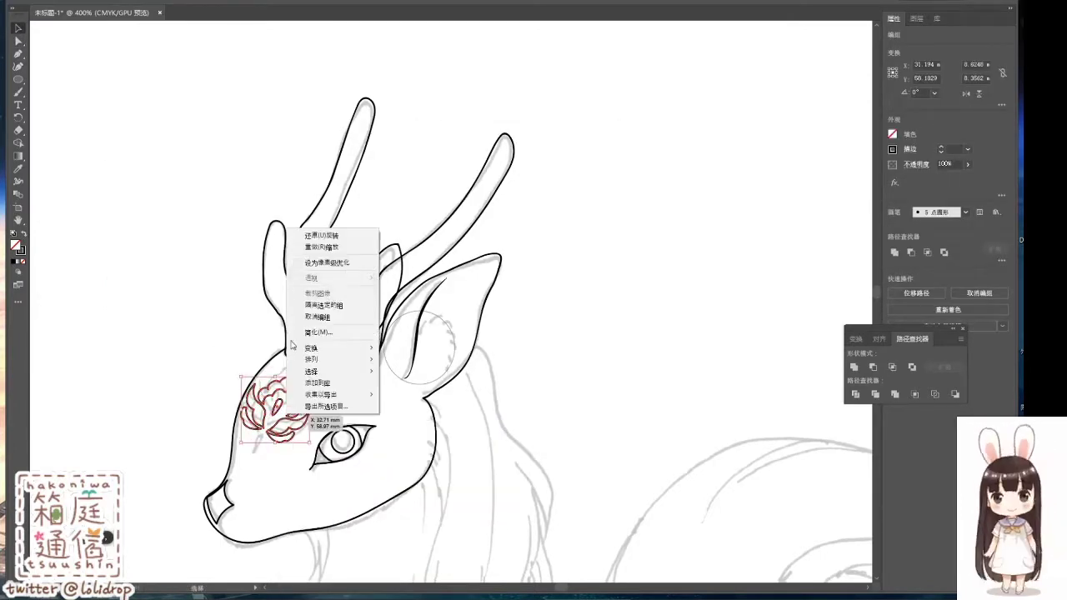
pyautogui.rightClick(297, 400)
pyautogui.rightClick(283, 416)
pyautogui.press('Escape')
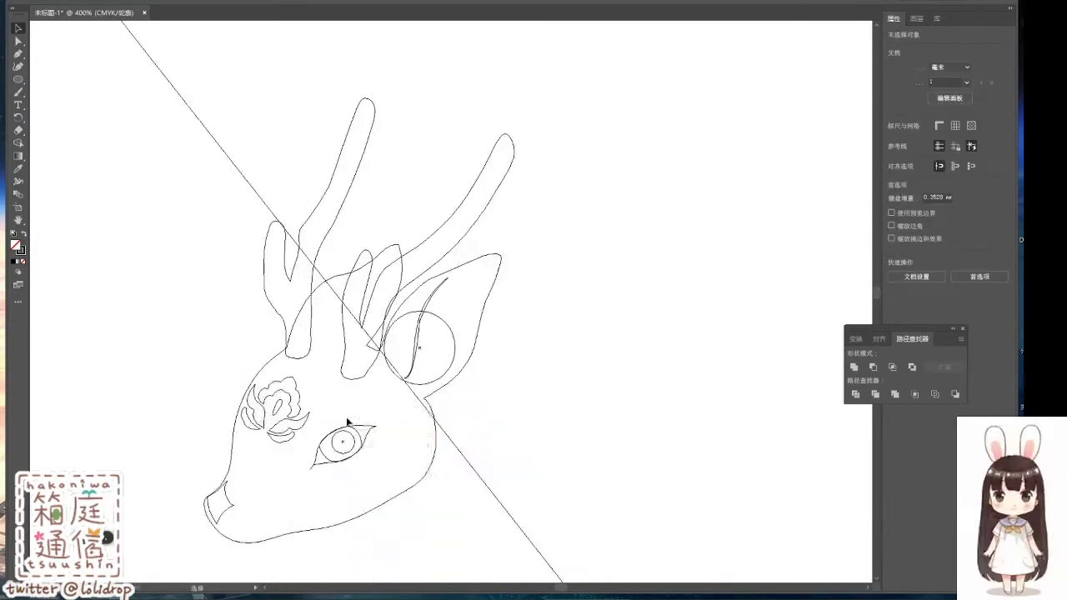
# Step: Rotate the motif 6.5° and move it to empty canvas left of the head
pyautogui.rightClick(303, 340)
pyautogui.rightClick(289, 426)
pyautogui.click(425, 389)
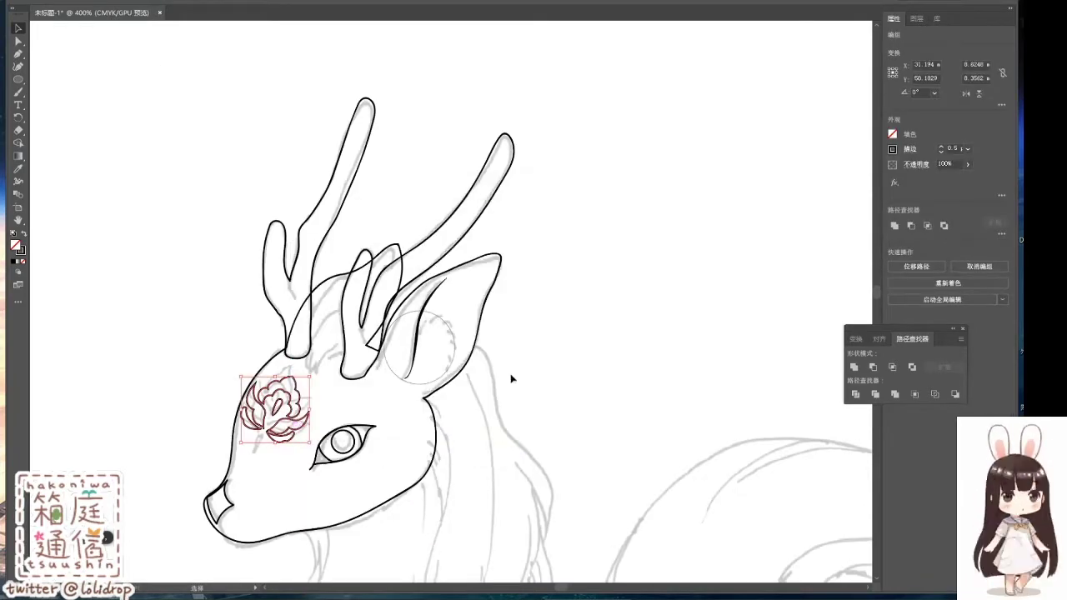
pyautogui.press('Return')
pyautogui.moveTo(250, 440); pyautogui.dragTo(140, 335)
# Step: Hide the antler and ear outlines and draw a fur tuft between the ears
pyautogui.click(140, 335)
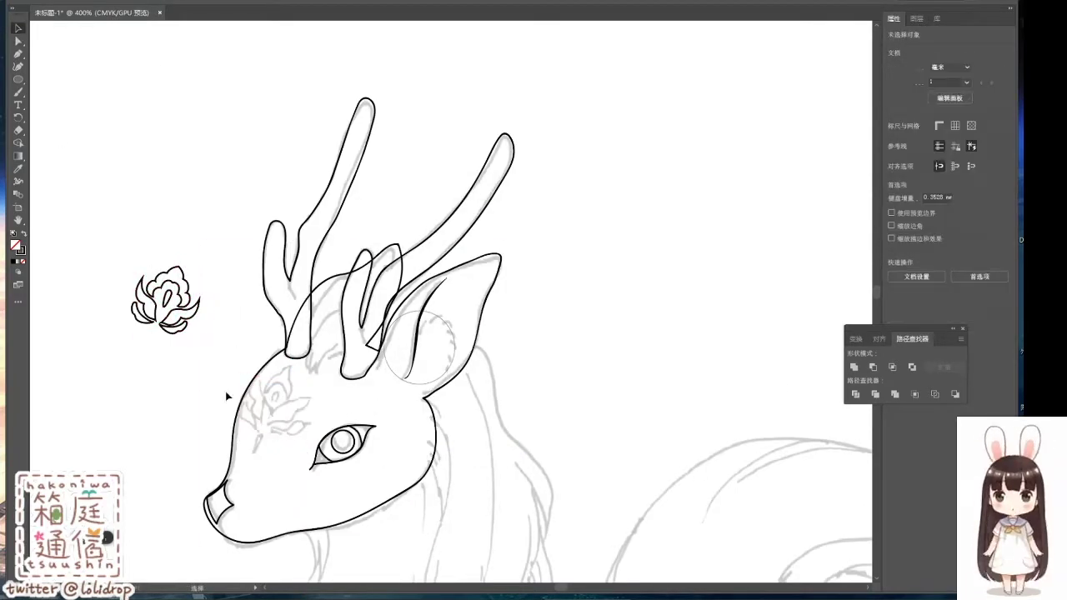
pyautogui.moveTo(229, 398); pyautogui.dragTo(171, 269)
pyautogui.press('p')
pyautogui.click(917, 18)
pyautogui.moveTo(890, 46); pyautogui.dragTo(890, 102)
pyautogui.click(265, 191)
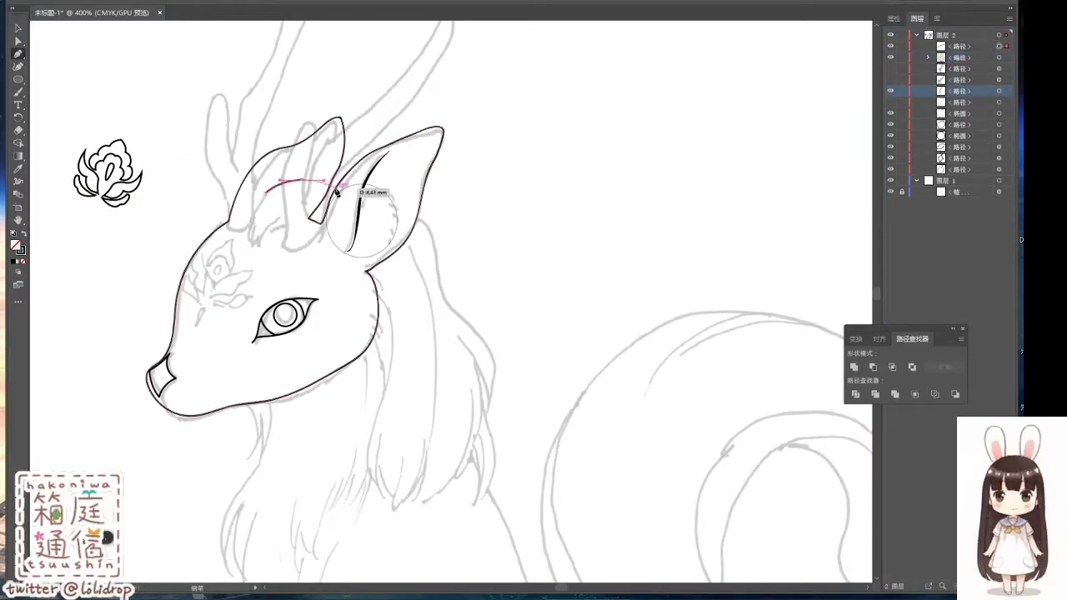
pyautogui.moveTo(332, 190); pyautogui.dragTo(328, 213)
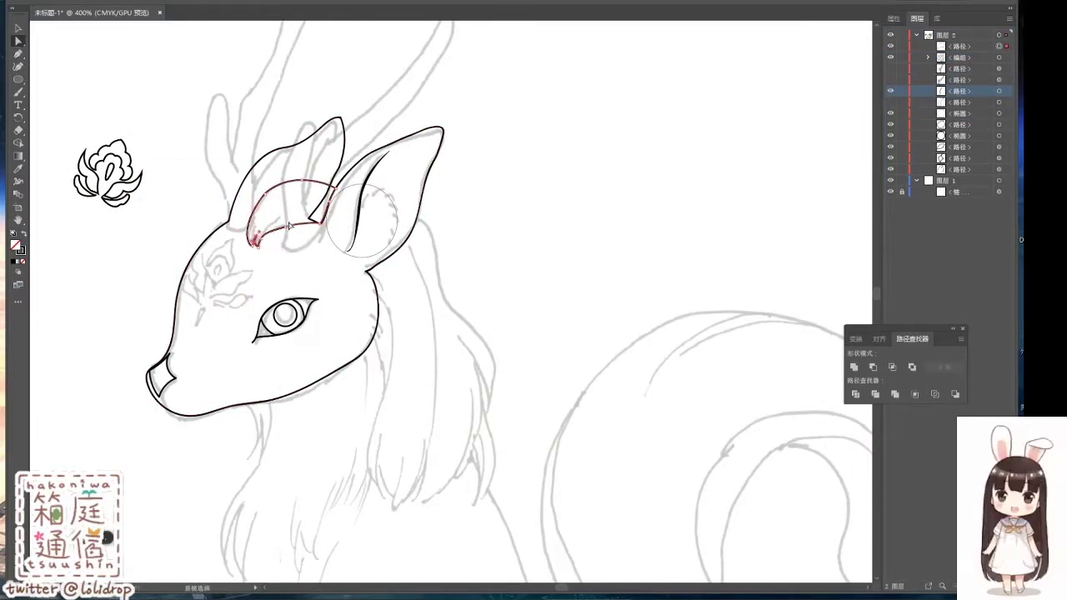
pyautogui.click(255, 241)
# Step: Show the antlers again and draw a beard line under the chin
pyautogui.press('v')
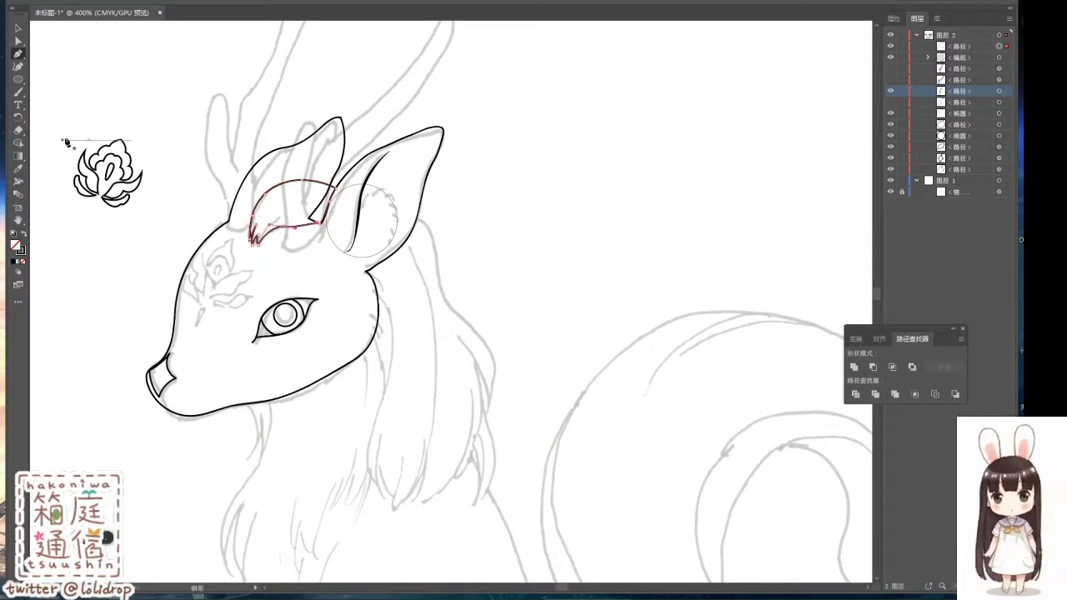
pyautogui.click(896, 79)
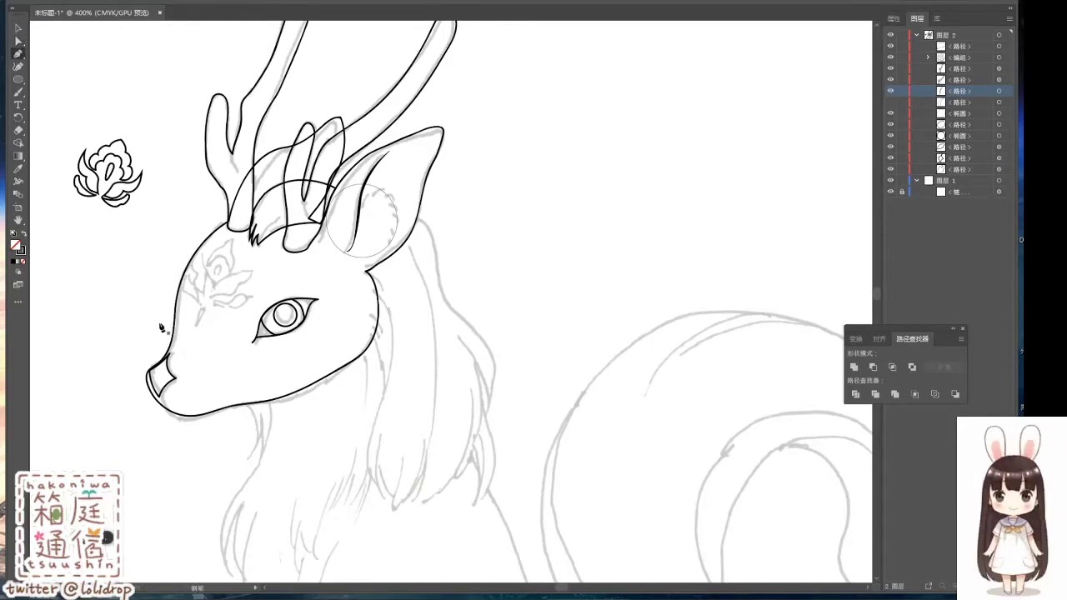
pyautogui.click(250, 408)
pyautogui.click(244, 463)
pyautogui.click(271, 403)
pyautogui.moveTo(235, 367); pyautogui.dragTo(239, 275)
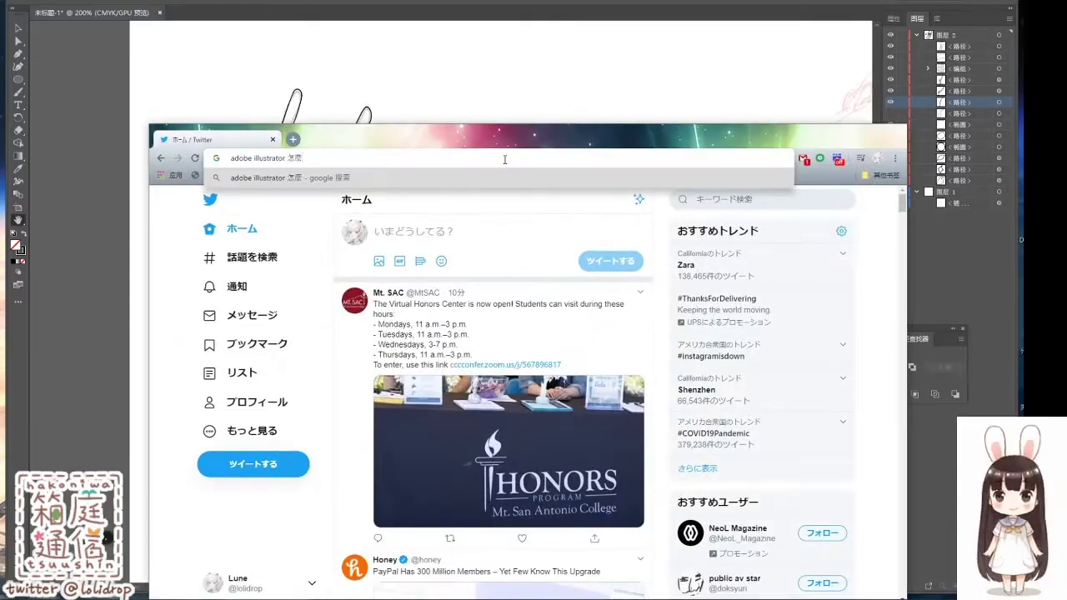
# Step: Search the web and open Adobe's 'Scale, shear, and distort objects' help page
pyautogui.press('Return')
pyautogui.click(489, 462)
pyautogui.scroll(-10, 369, 419)
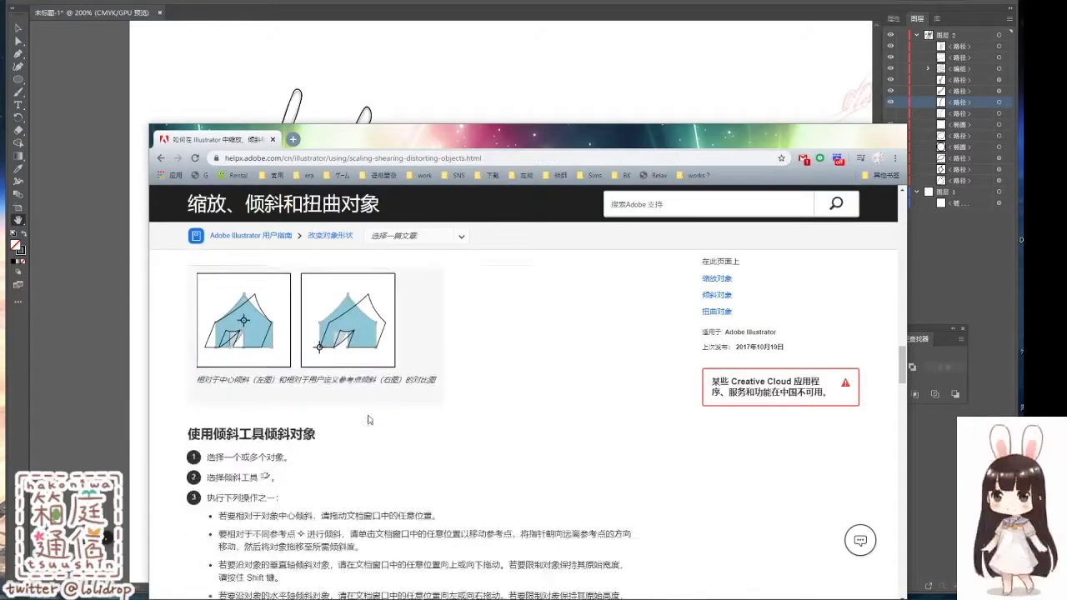
# Step: Free-distort the flower's corners and move it toward the creature's head
pyautogui.rightClick(196, 191)
pyautogui.click(238, 225)
pyautogui.moveTo(550, 317)
pyautogui.mouseDown()
pyautogui.moveTo(546, 331)
pyautogui.moveTo(538, 317)
pyautogui.mouseUp()
pyautogui.moveTo(497, 247); pyautogui.dragTo(504, 242)
pyautogui.press('Return')
pyautogui.moveTo(212, 196); pyautogui.dragTo(265, 243)
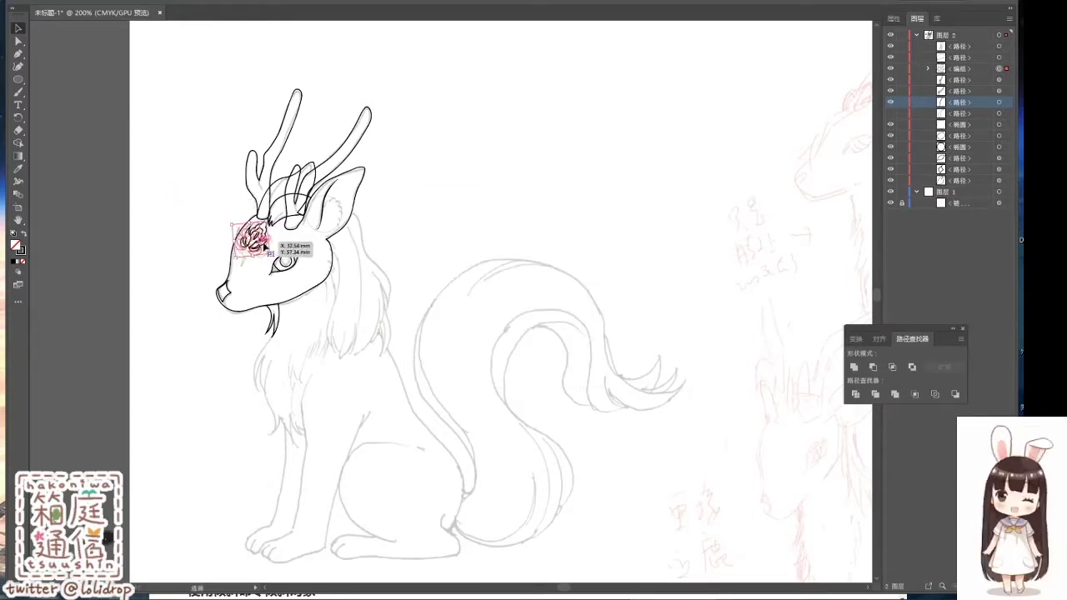
pyautogui.moveTo(225, 75)
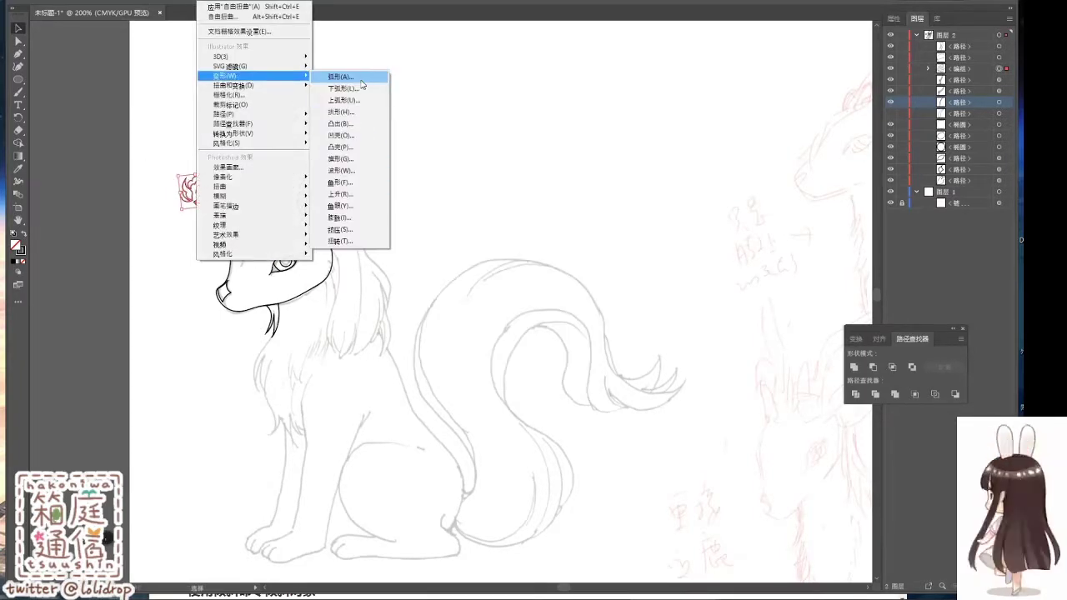
# Step: Skew the flower emblem with Free Distort and drag it onto the forehead
pyautogui.click(357, 76)
pyautogui.click(567, 343)
pyautogui.click(223, 16)
pyautogui.moveTo(497, 245); pyautogui.dragTo(502, 239)
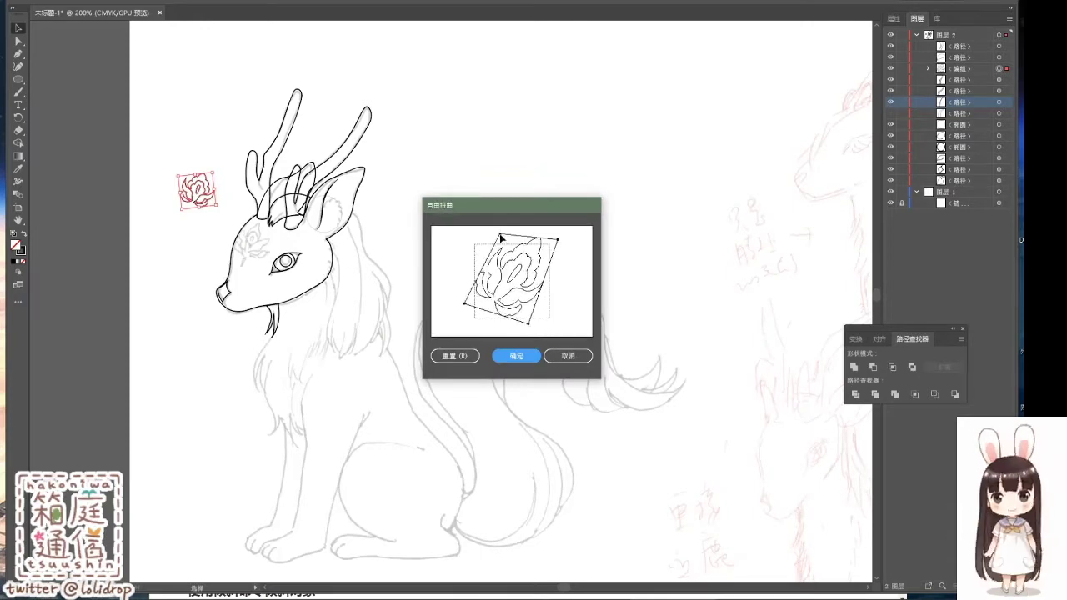
pyautogui.press('Return')
pyautogui.moveTo(196, 191); pyautogui.dragTo(250, 242)
pyautogui.click(205, 291)
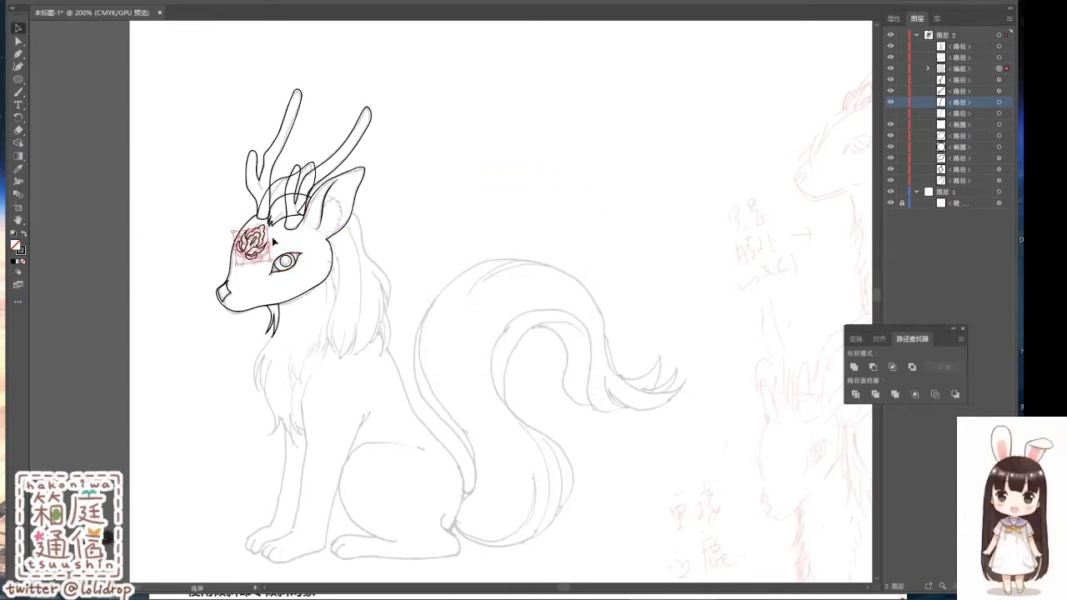
# Step: Draw a short curved path from the jaw down the neck, then zoom out
pyautogui.click(281, 308)
pyautogui.moveTo(329, 310); pyautogui.dragTo(328, 351)
pyautogui.click(447, 155)
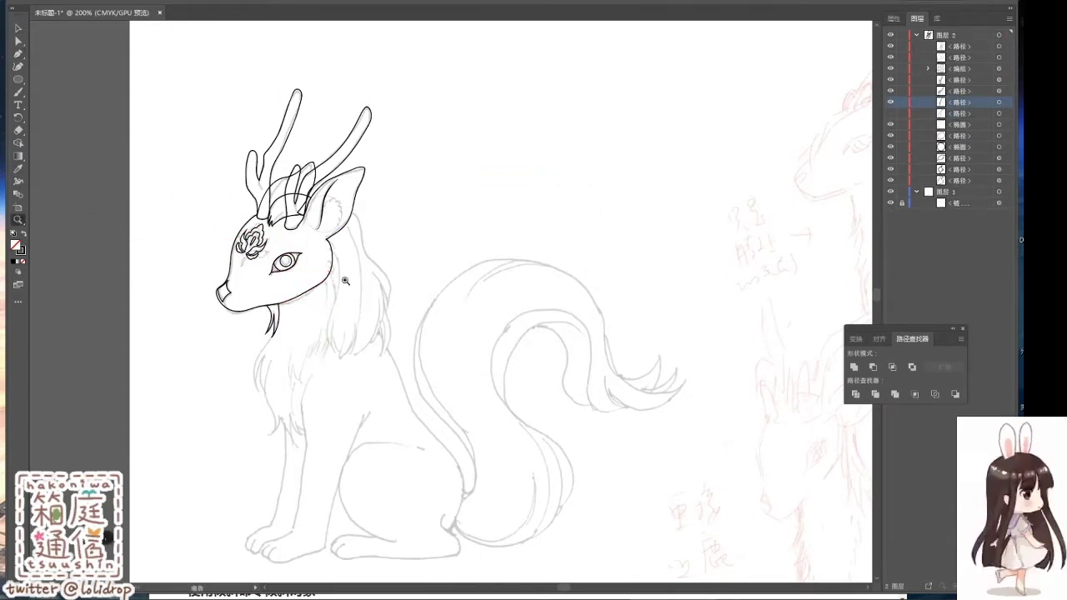
pyautogui.press('h')
pyautogui.scroll(-3, 534, 300)
pyautogui.scroll(2, 626, 214)
# Step: Delete the stray neck path and paint a mane strand from chin down the neck
pyautogui.press('Delete')
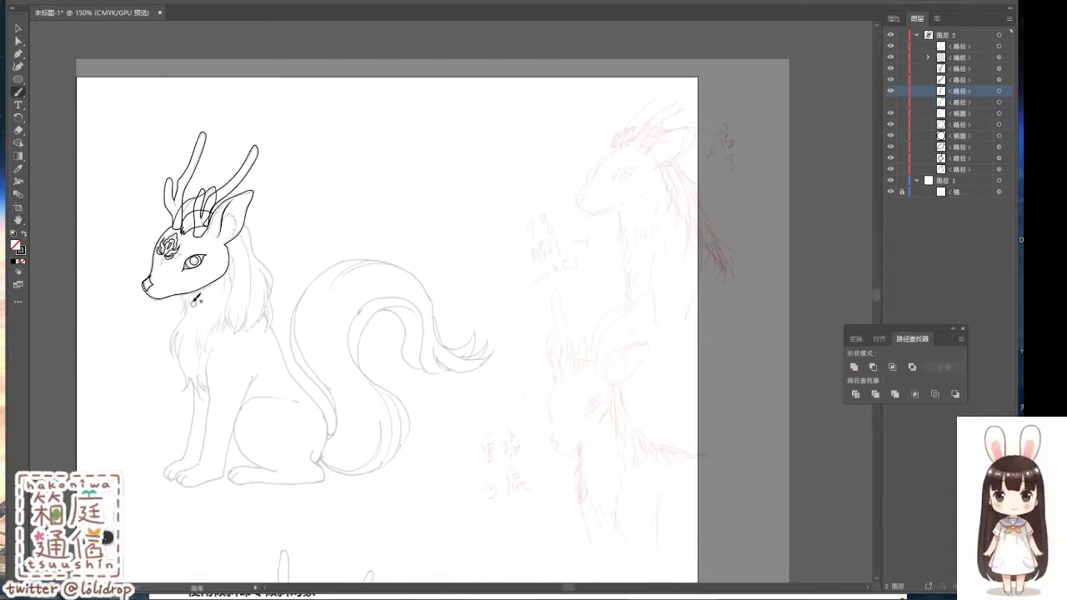
pyautogui.press('b')
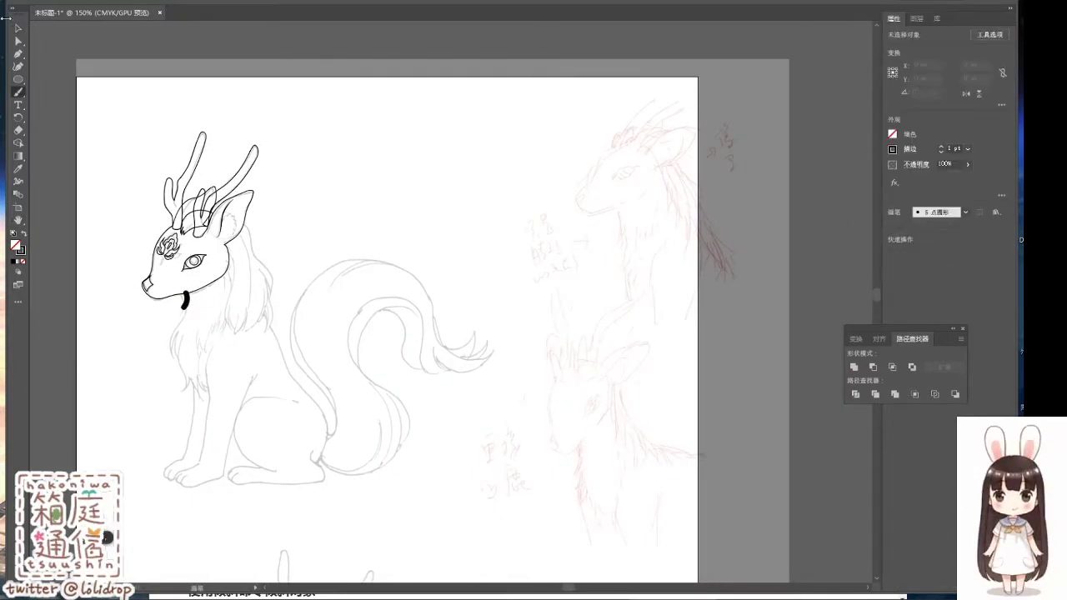
pyautogui.hotkey('ctrl', 'z')
pyautogui.press('v')
pyautogui.press('b')
pyautogui.moveTo(187, 297); pyautogui.dragTo(184, 356)
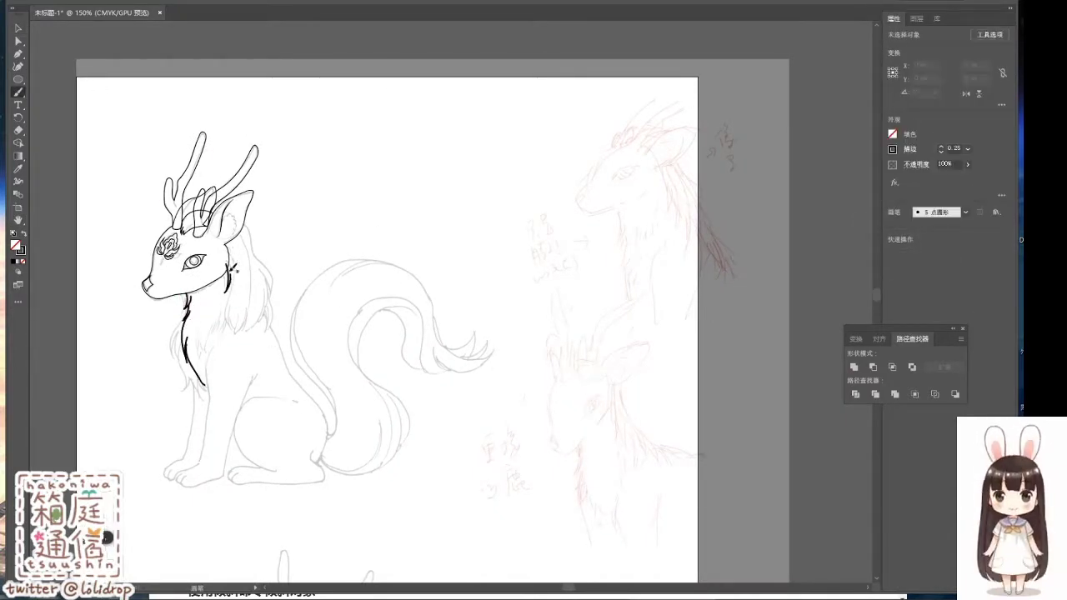
# Step: Select the mane strokes, group them and move the group to a new layer
pyautogui.press('v')
pyautogui.click(266, 275)
pyautogui.keyDown('shift'); pyautogui.click(184, 350); pyautogui.keyUp('shift')
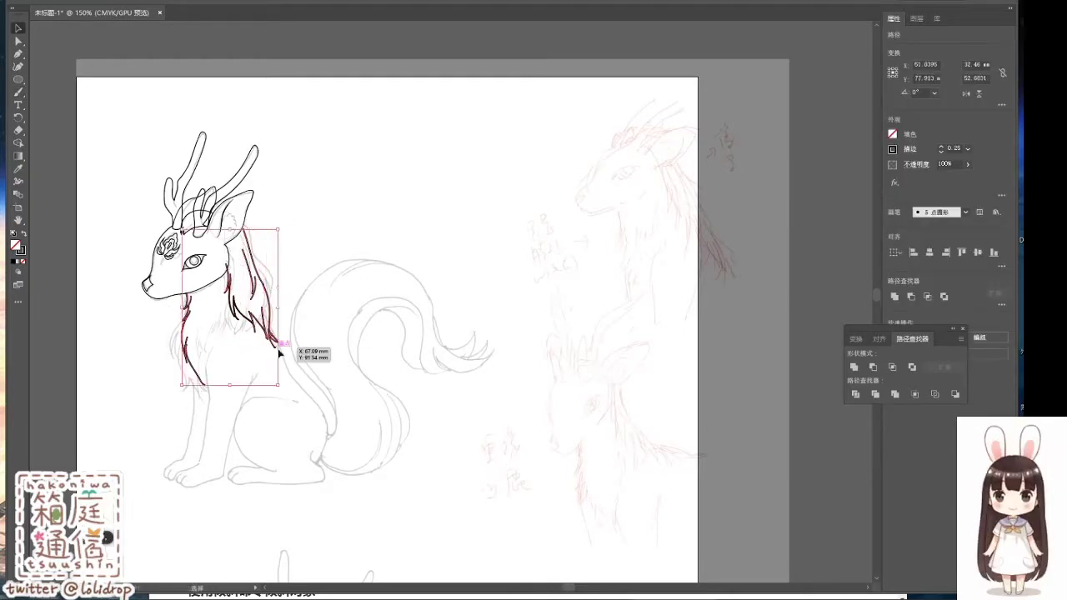
pyautogui.keyDown('shift'); pyautogui.click(174, 348); pyautogui.keyUp('shift')
pyautogui.press('F7')
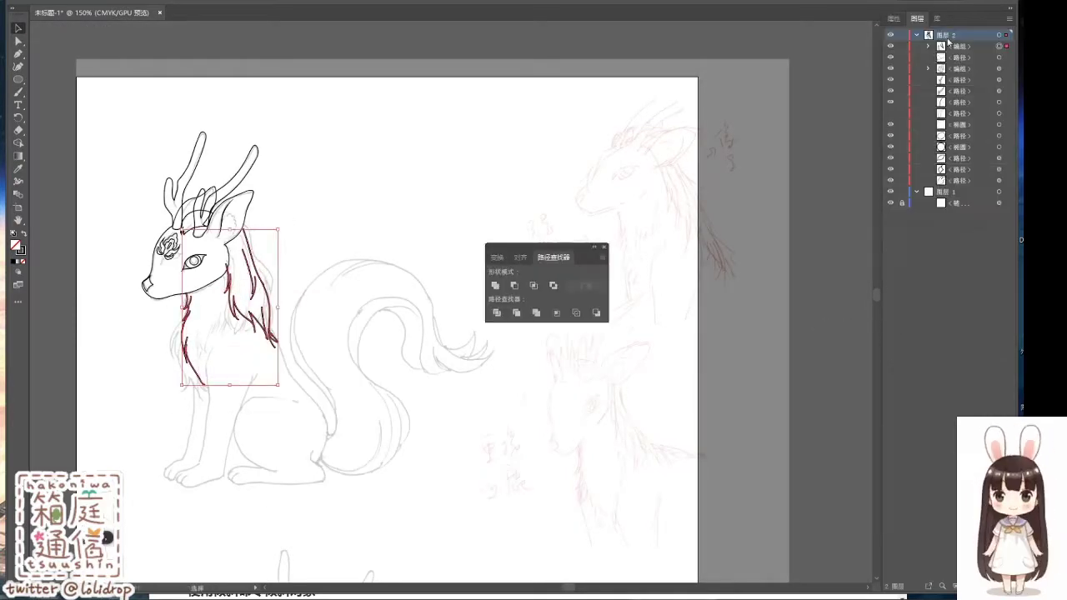
pyautogui.rightClick(250, 277)
pyautogui.click(292, 369)
# Step: Give the mane group a green 0.5 pt stroke at 28% opacity
pyautogui.click(999, 46)
pyautogui.click(894, 19)
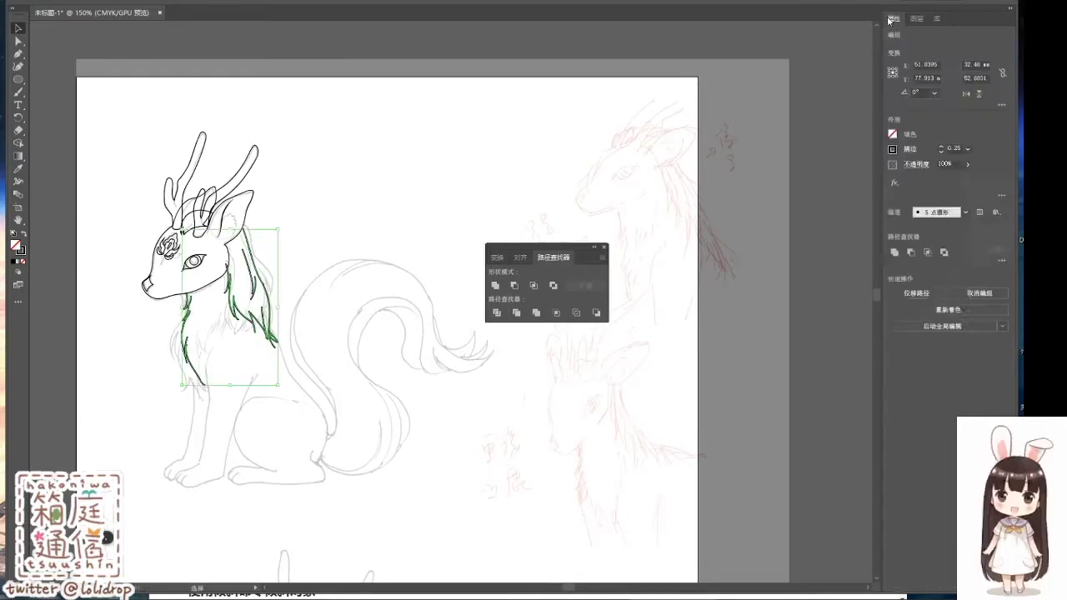
pyautogui.press('F6')
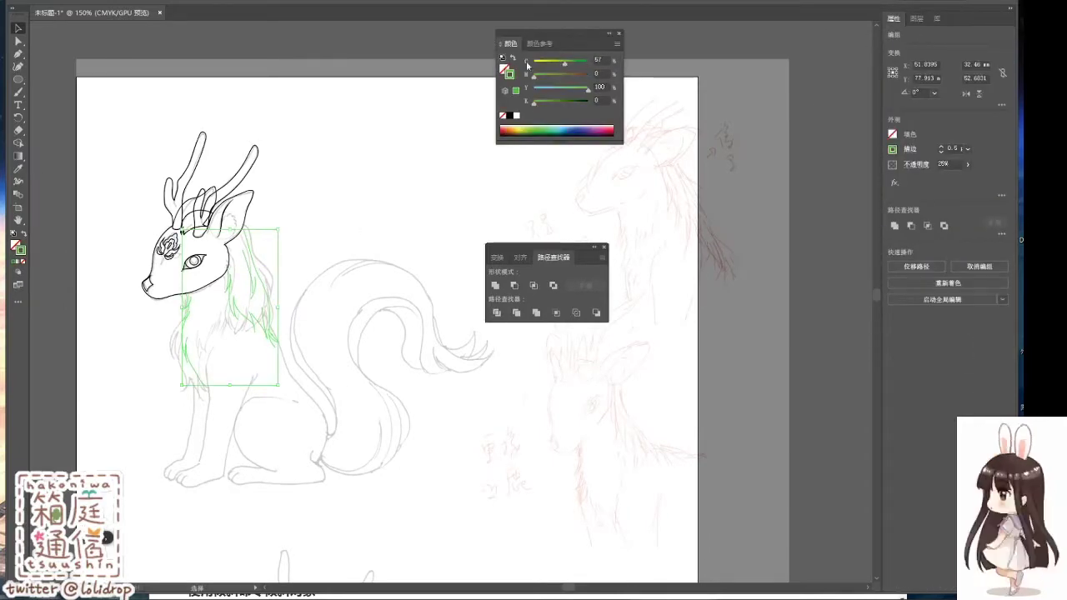
pyautogui.press('F6')
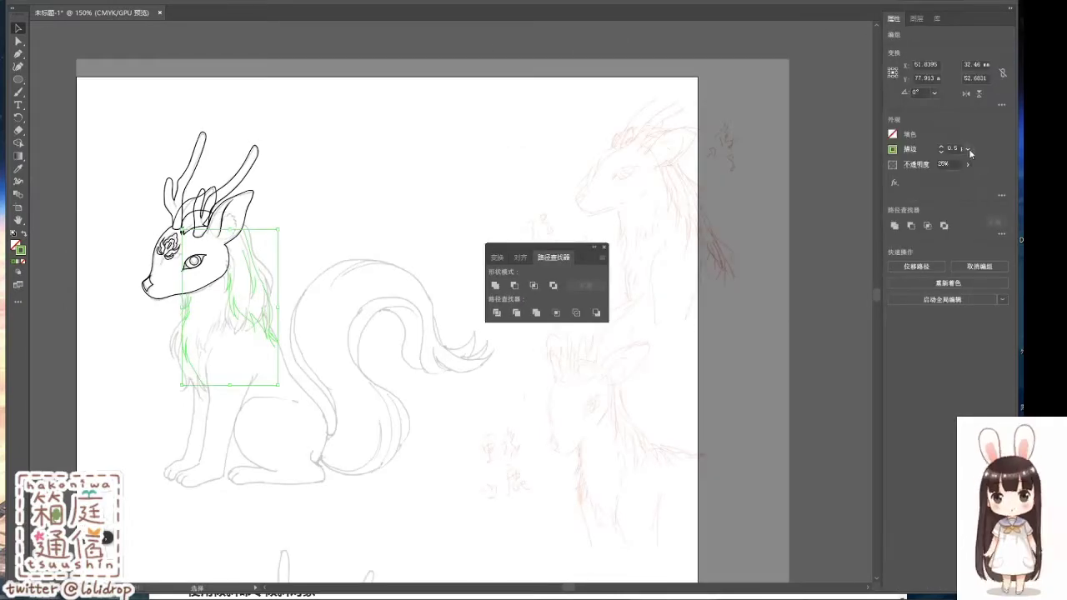
pyautogui.hotkey('ctrl', 'shift', 'a')
pyautogui.hotkey('ctrl', '+')
# Step: Pen a black body outline from neck down the chest, around the haunch and up the back
pyautogui.press('p')
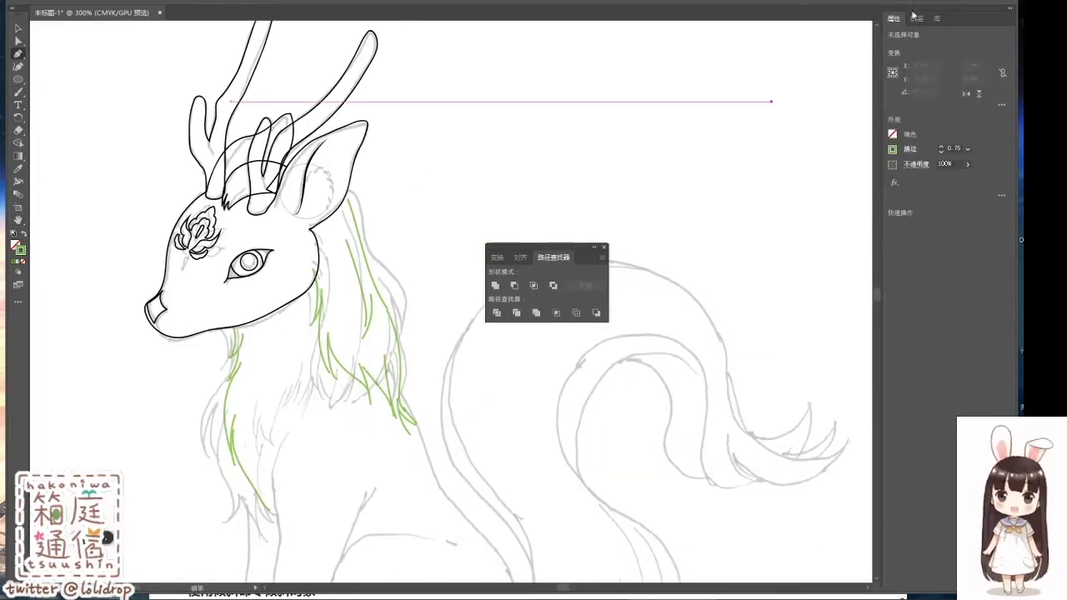
pyautogui.click(916, 17)
pyautogui.moveTo(234, 330); pyautogui.dragTo(236, 354)
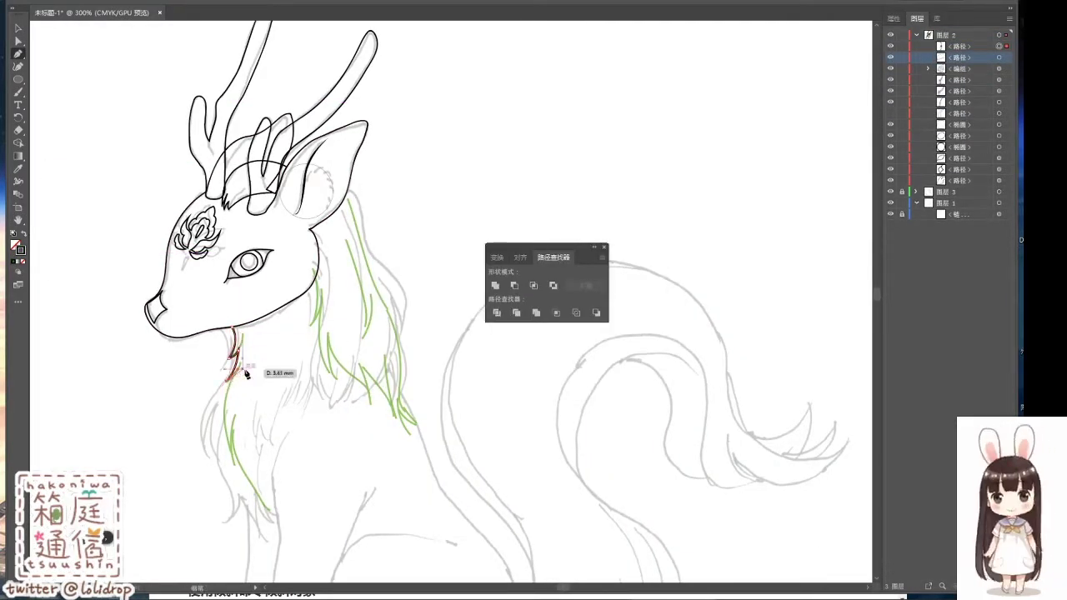
pyautogui.moveTo(332, 574); pyautogui.dragTo(334, 584)
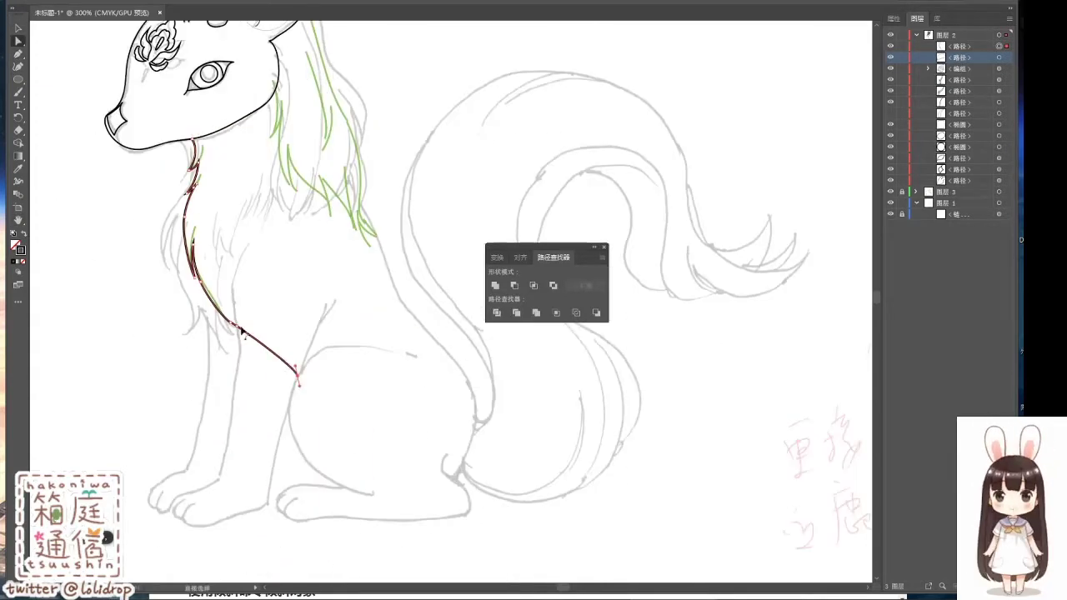
pyautogui.moveTo(367, 468)
pyautogui.mouseDown()
pyautogui.moveTo(438, 481)
pyautogui.moveTo(417, 490)
pyautogui.mouseUp()
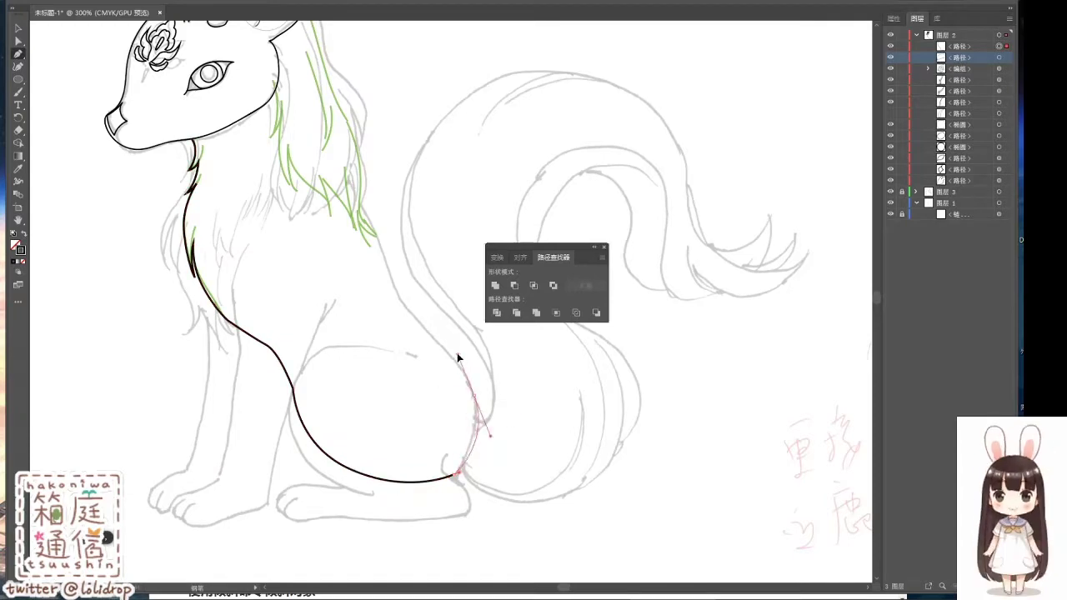
pyautogui.click(200, 142)
pyautogui.keyDown('ctrl'); pyautogui.click(431, 481); pyautogui.keyUp('ctrl')
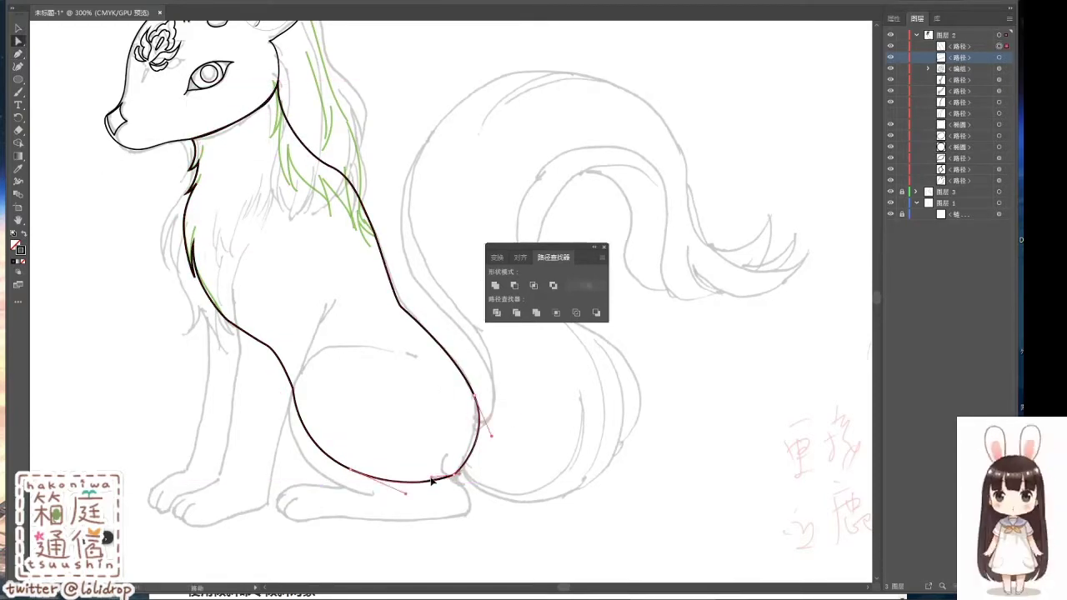
pyautogui.scroll(4, 408, 352)
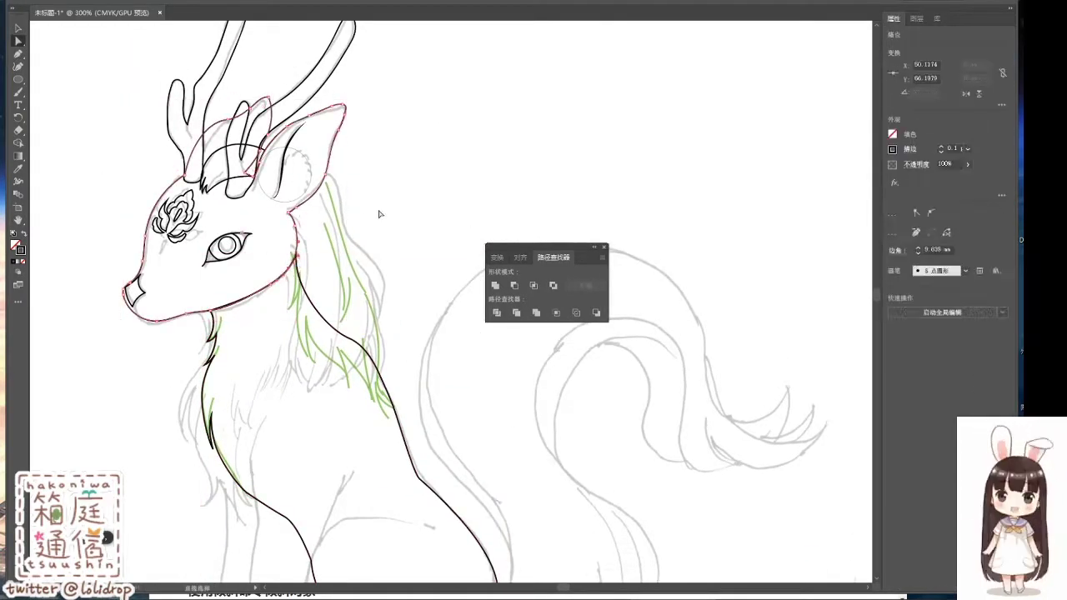
pyautogui.moveTo(208, 315); pyautogui.dragTo(215, 311)
# Step: Pen a closed zigzag hair strand down the back of the neck
pyautogui.press('p')
pyautogui.click(323, 181)
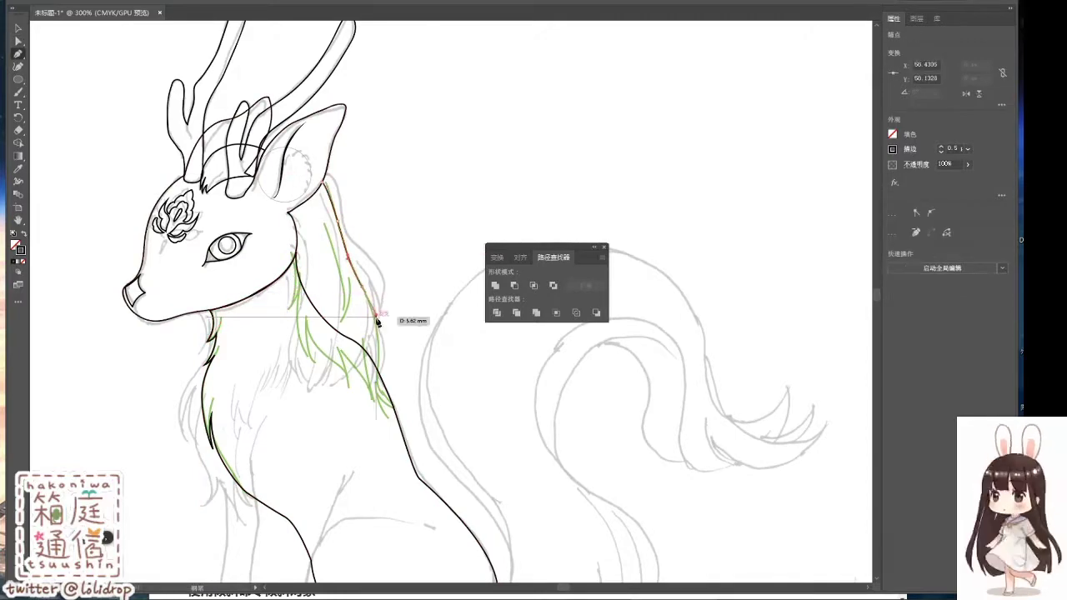
pyautogui.moveTo(377, 373); pyautogui.dragTo(380, 399)
pyautogui.click(348, 385)
pyautogui.click(321, 300)
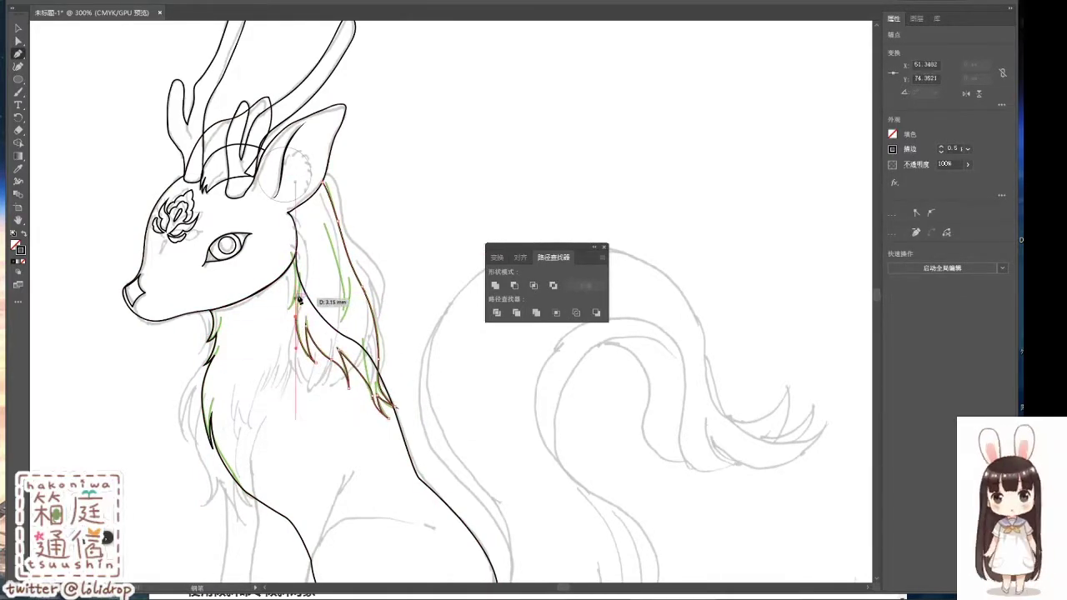
pyautogui.click(293, 288)
pyautogui.click(325, 181)
pyautogui.press('v')
# Step: Move the neck strand onto Layer 3 and set its stroke to red
pyautogui.press('F7')
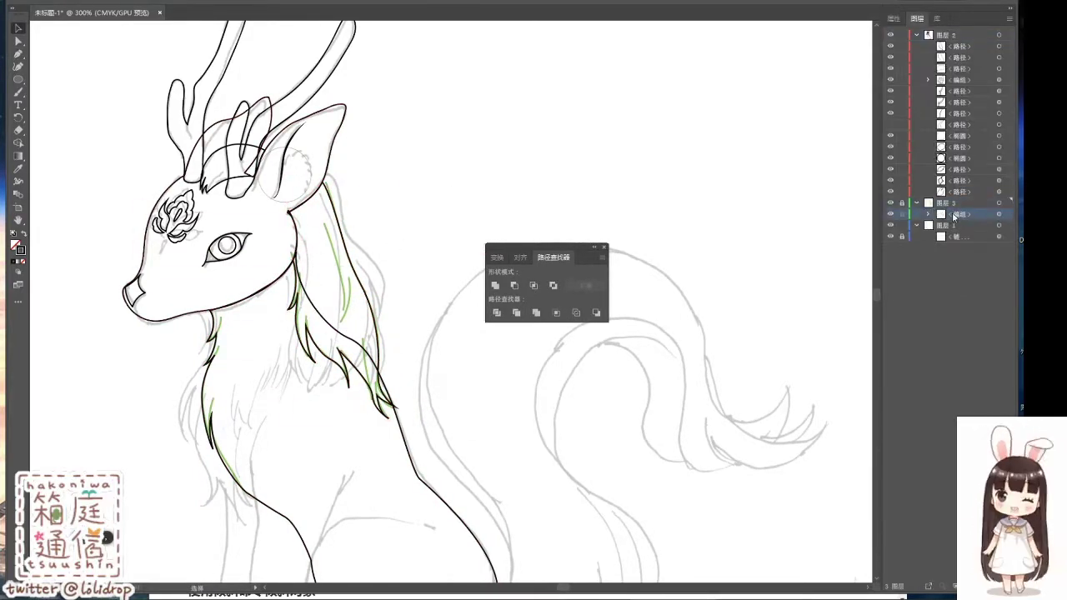
pyautogui.click(431, 114)
pyautogui.moveTo(891, 51); pyautogui.dragTo(908, 204)
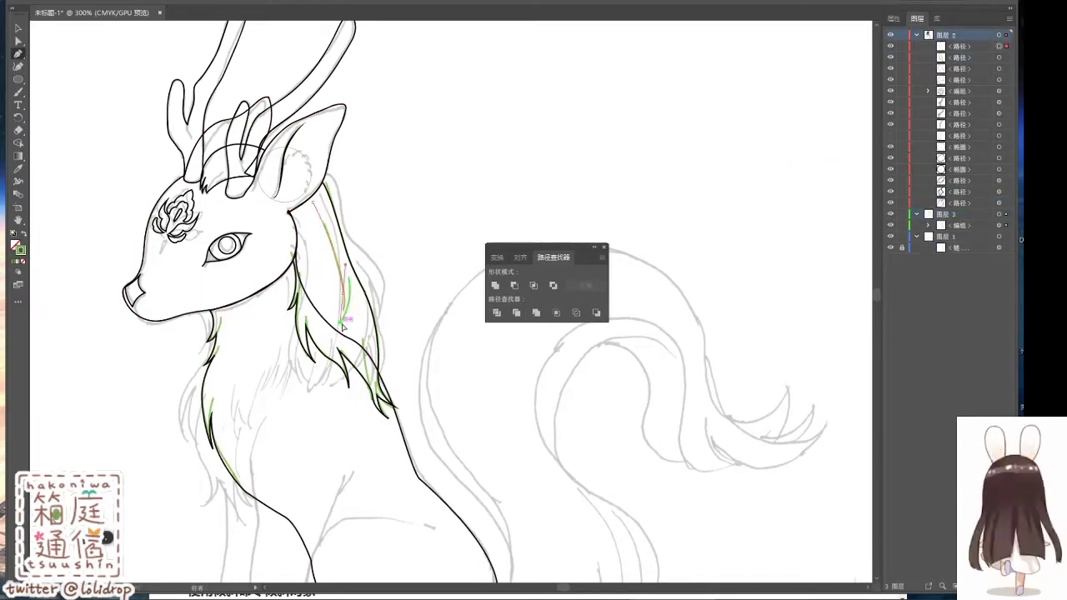
pyautogui.press('p')
pyautogui.press('v')
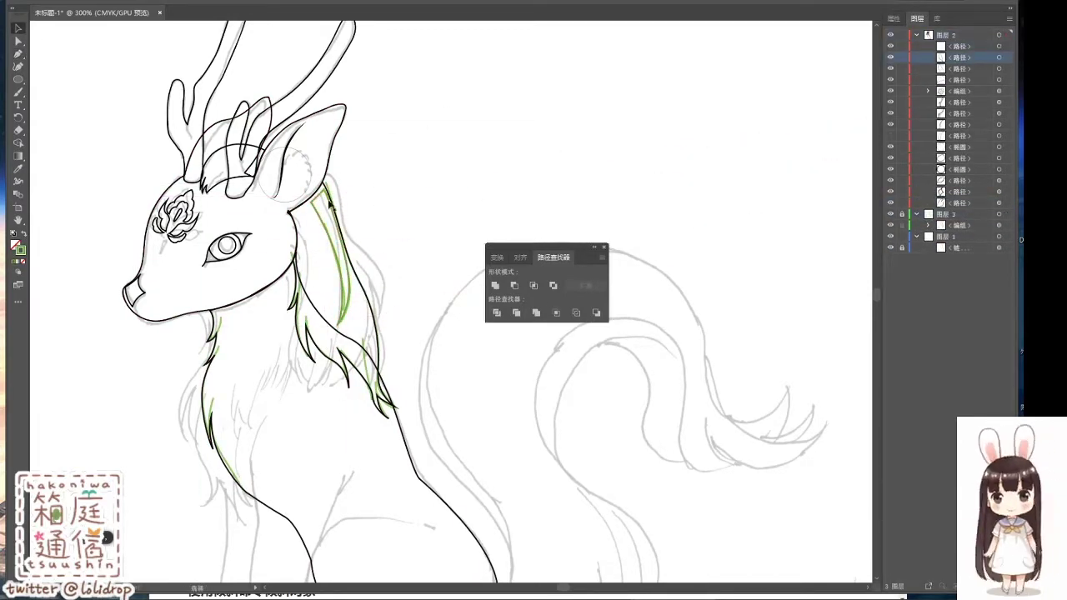
pyautogui.click(346, 242)
pyautogui.doubleClick(20, 249)
pyautogui.press('Return')
pyautogui.press('p')
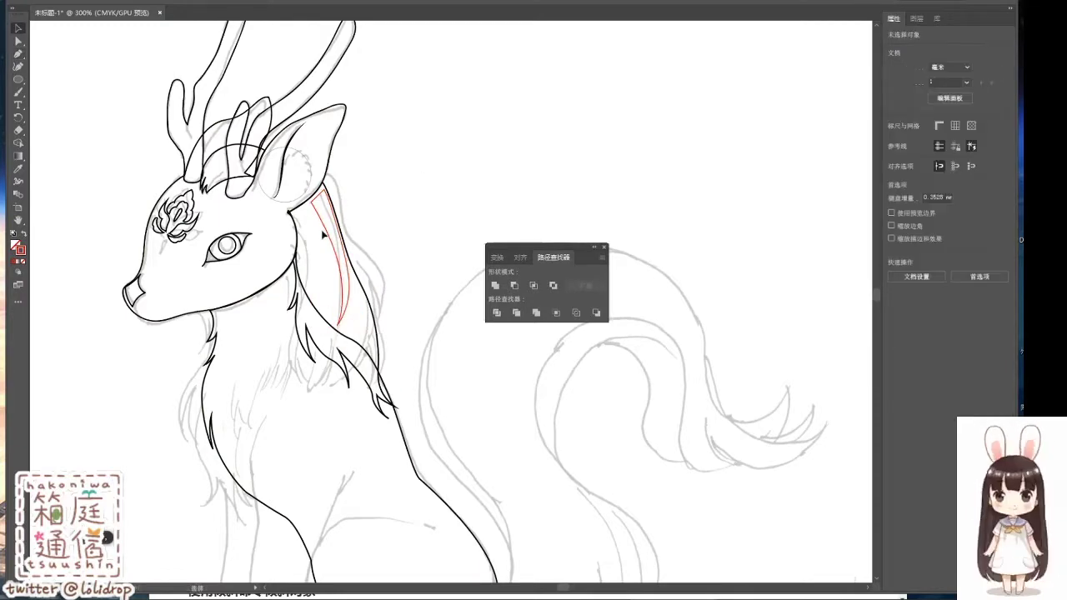
# Step: Draw three new mane strands running down the neck toward the shoulder
pyautogui.keyDown('ctrl'); pyautogui.click(576, 208); pyautogui.keyUp('ctrl')
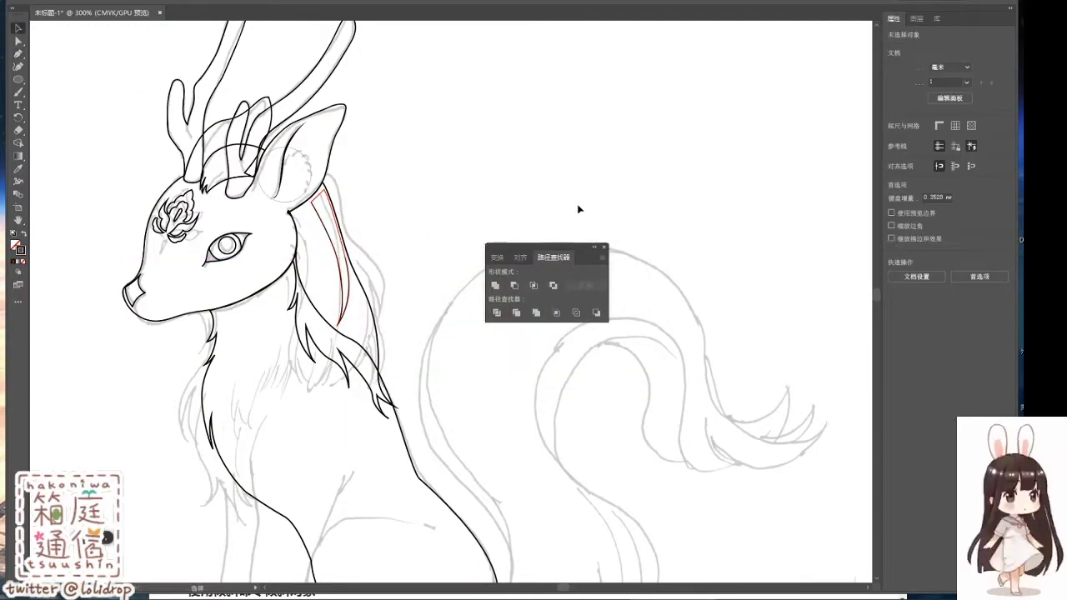
pyautogui.press('F7')
pyautogui.click(304, 267)
pyautogui.moveTo(314, 362); pyautogui.dragTo(312, 331)
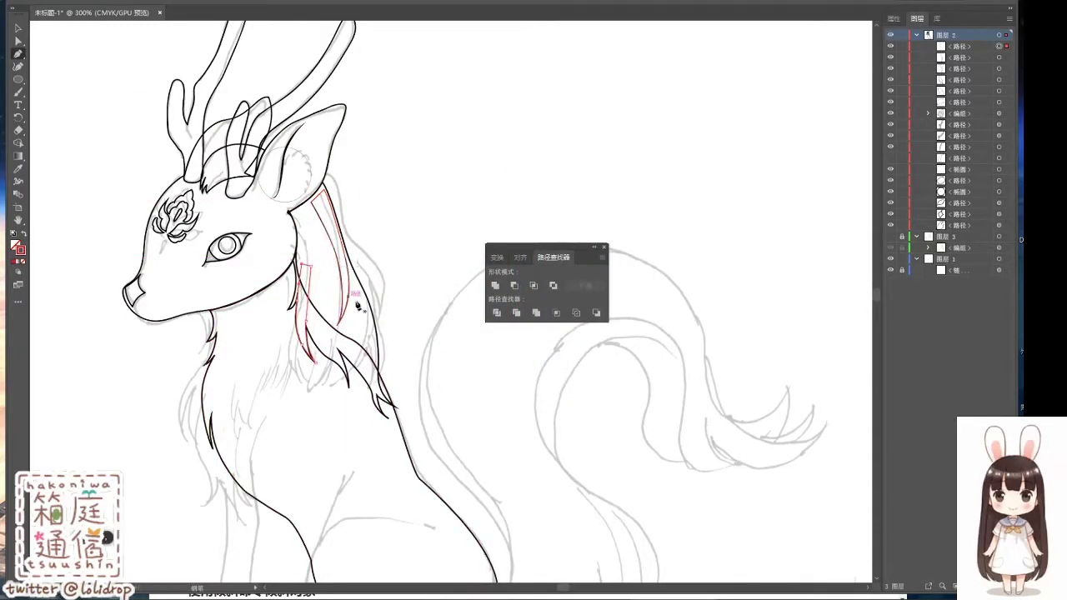
pyautogui.click(305, 265)
pyautogui.click(326, 358)
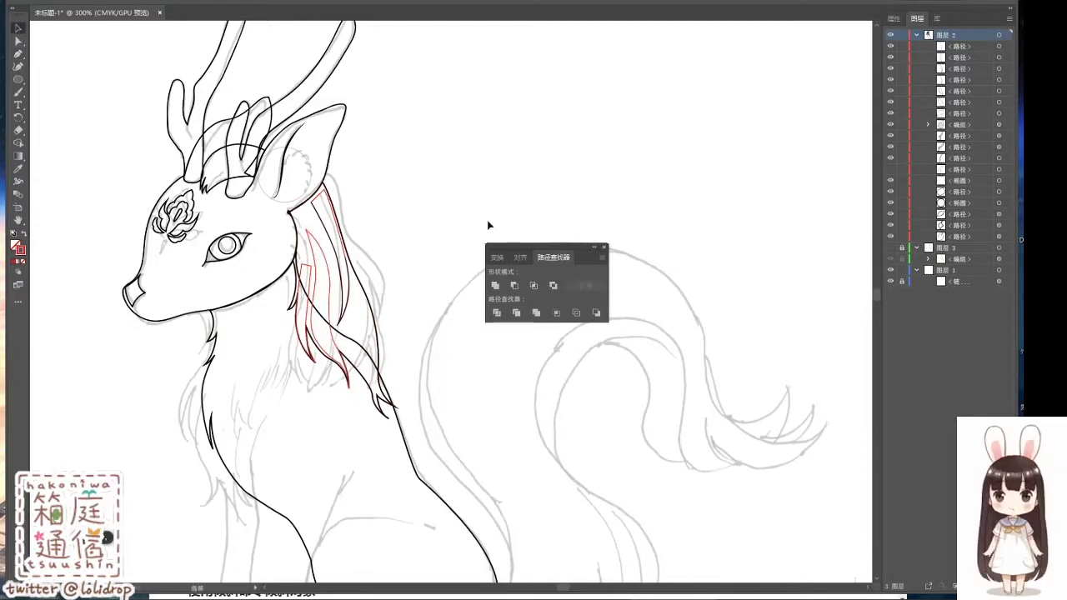
pyautogui.click(357, 305)
pyautogui.click(372, 384)
# Step: Select the new mane strands and give them a new stroke colour
pyautogui.click(17, 28)
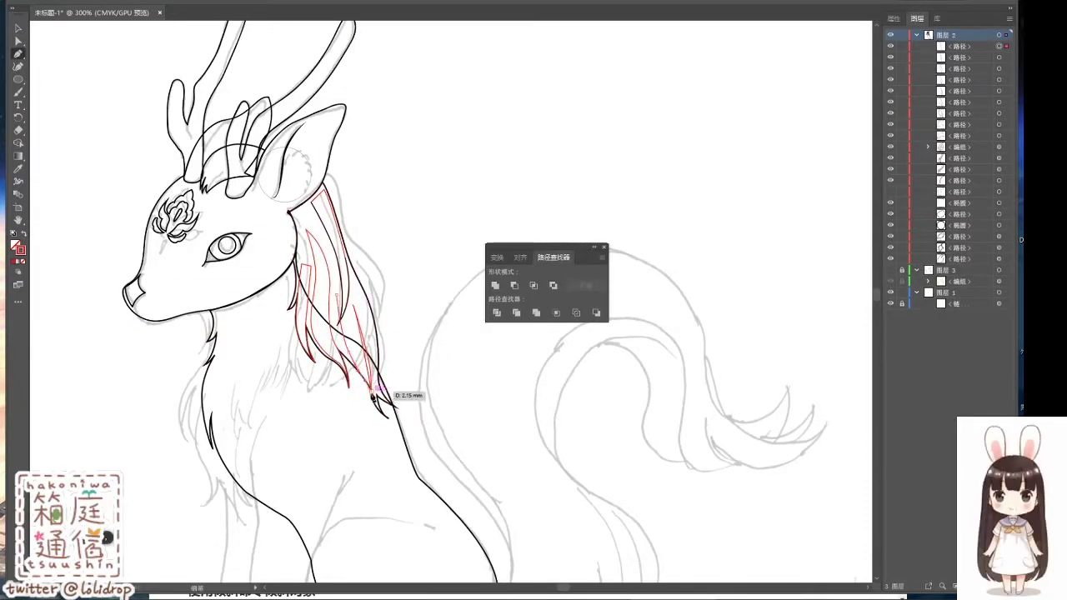
pyautogui.moveTo(305, 226); pyautogui.dragTo(381, 381)
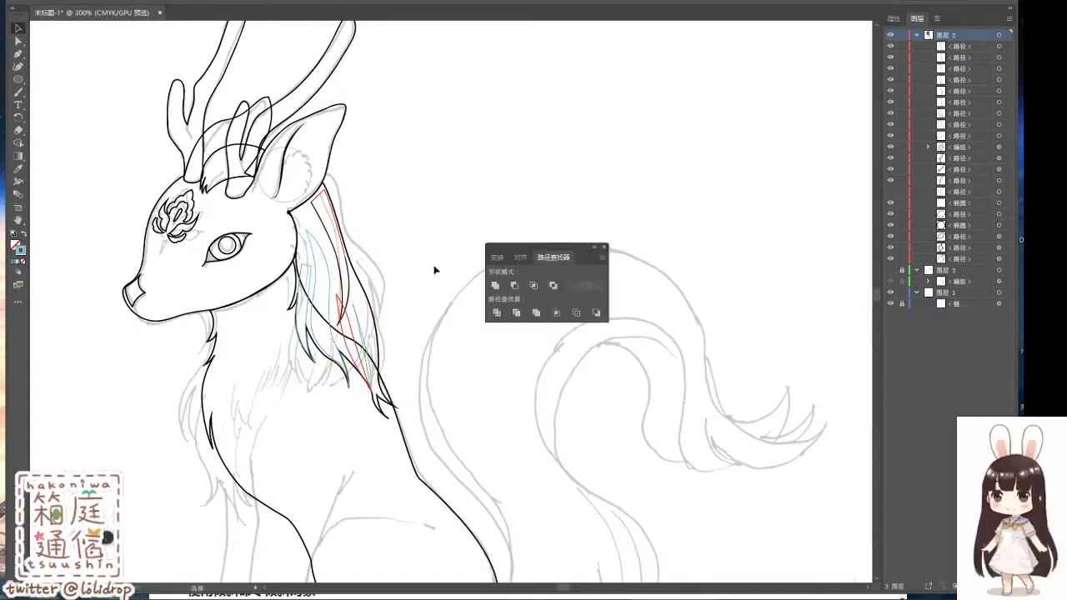
pyautogui.doubleClick(20, 249)
pyautogui.click(626, 207)
pyautogui.click(300, 308)
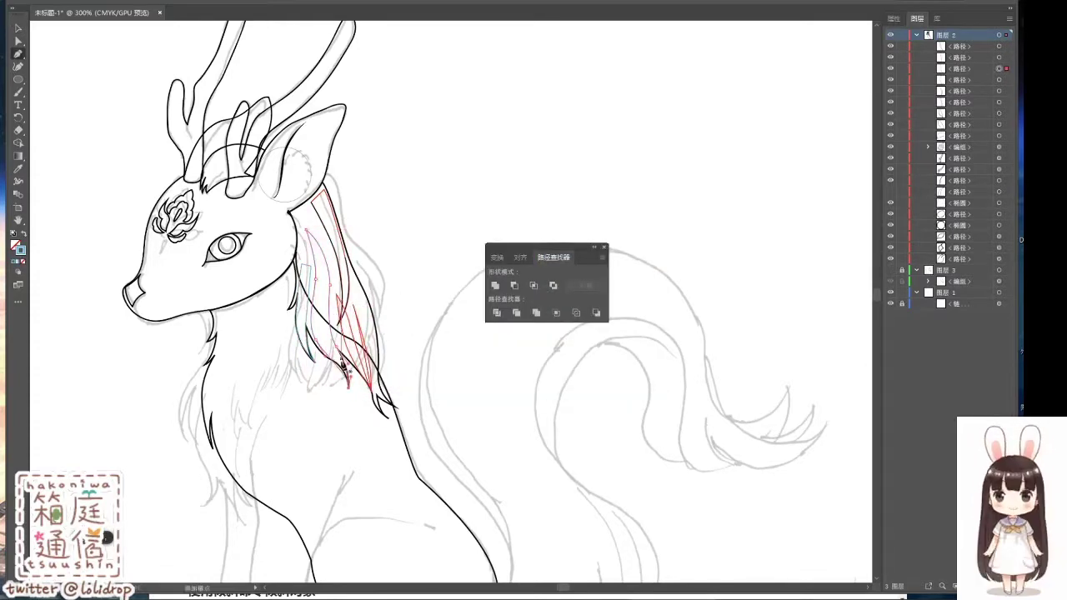
pyautogui.keyDown('ctrl'); pyautogui.click(316, 337); pyautogui.keyUp('ctrl')
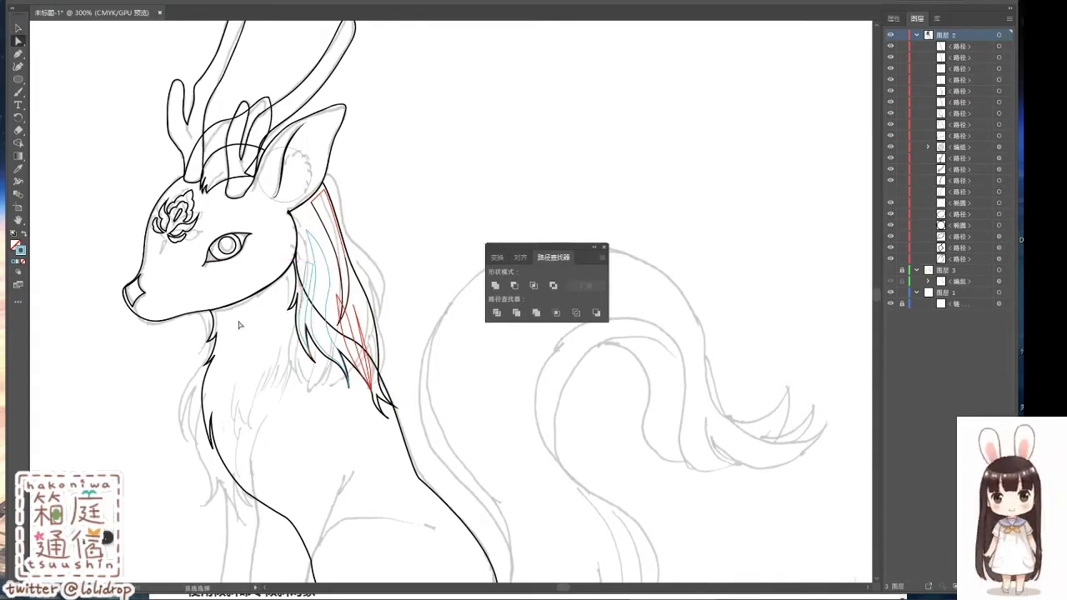
# Step: Move the neck fur path up in Layers and bring it forward with Ctrl+]
pyautogui.press('v')
pyautogui.click(889, 114)
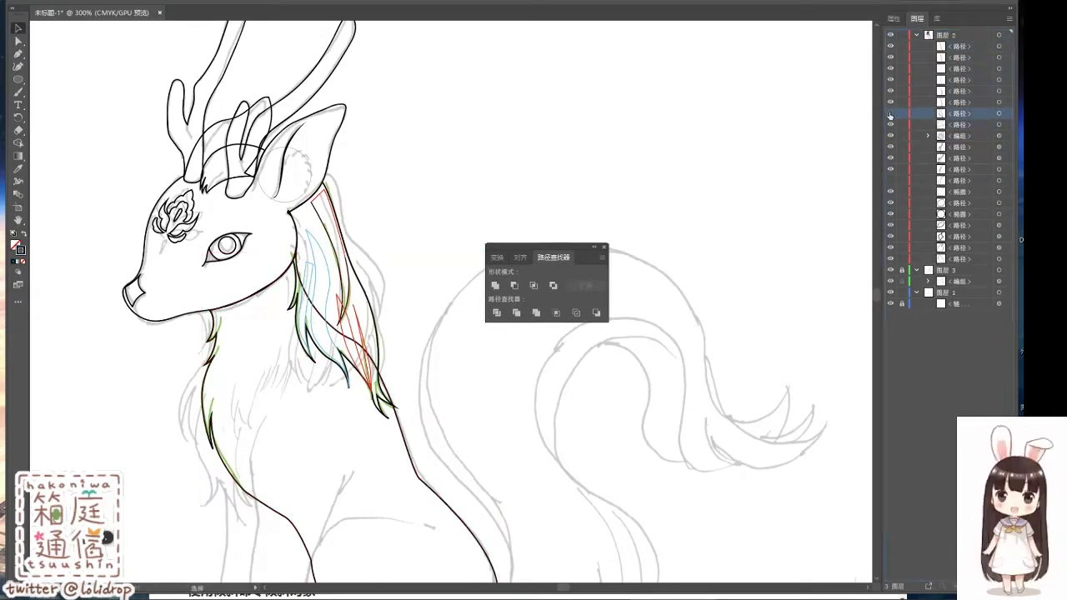
pyautogui.moveTo(889, 114); pyautogui.dragTo(907, 196)
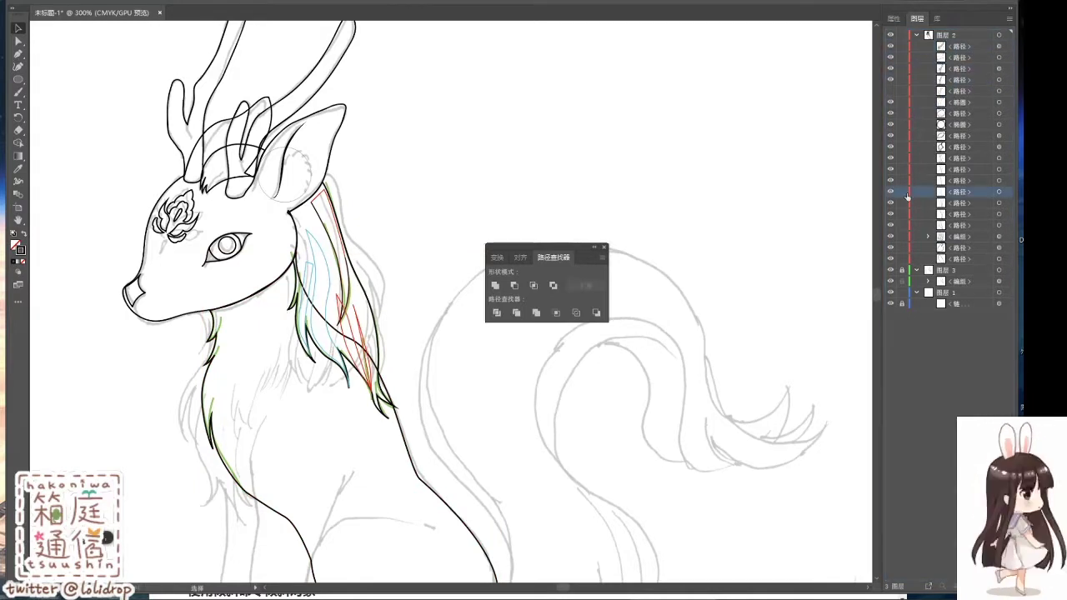
pyautogui.hotkey('ctrl', ']')
pyautogui.hotkey('ctrl', ']')
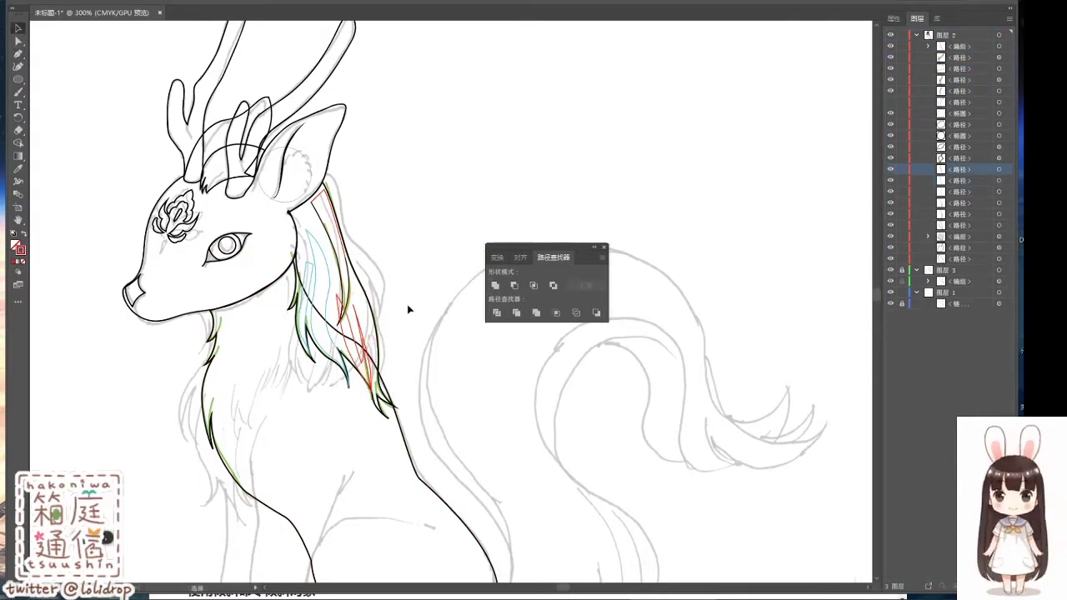
pyautogui.click(208, 84)
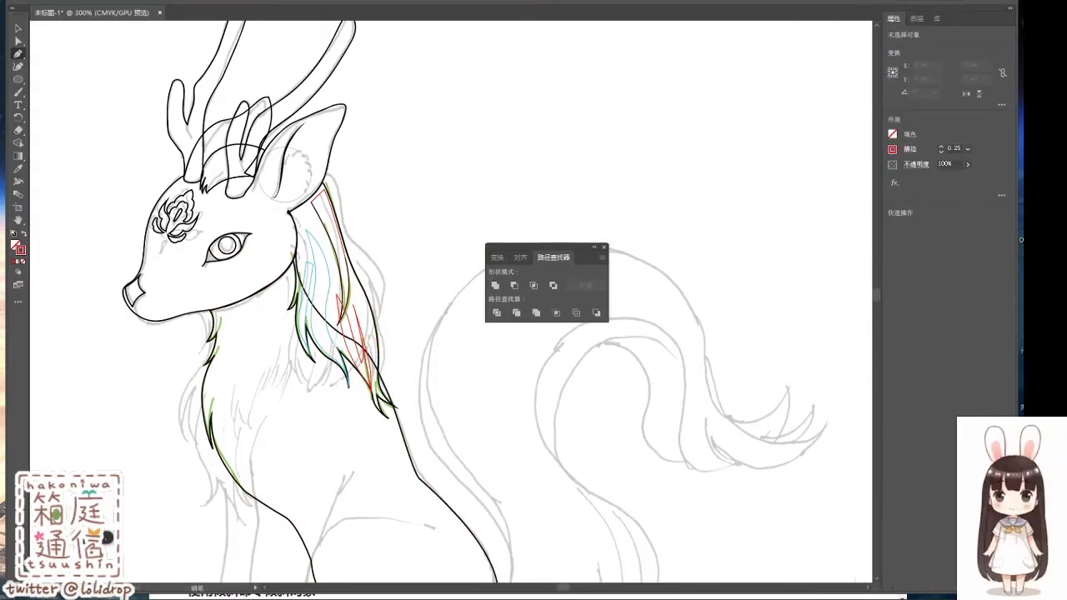
pyautogui.press('F7')
pyautogui.scroll(-3, 36, 117)
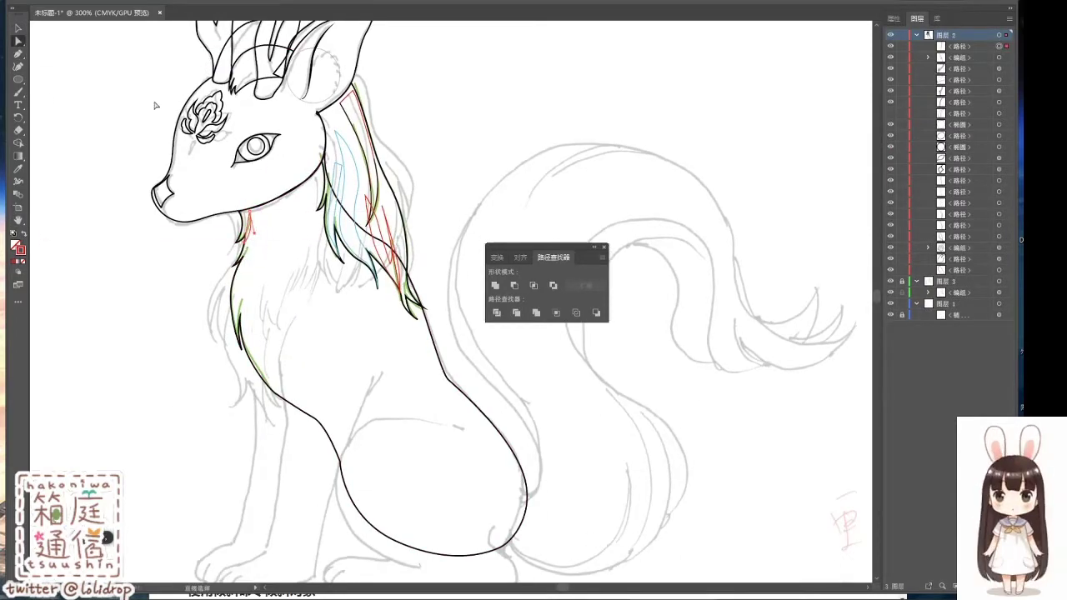
# Step: Trace the first front leg from the chest down and around the paw's toes
pyautogui.click(286, 305)
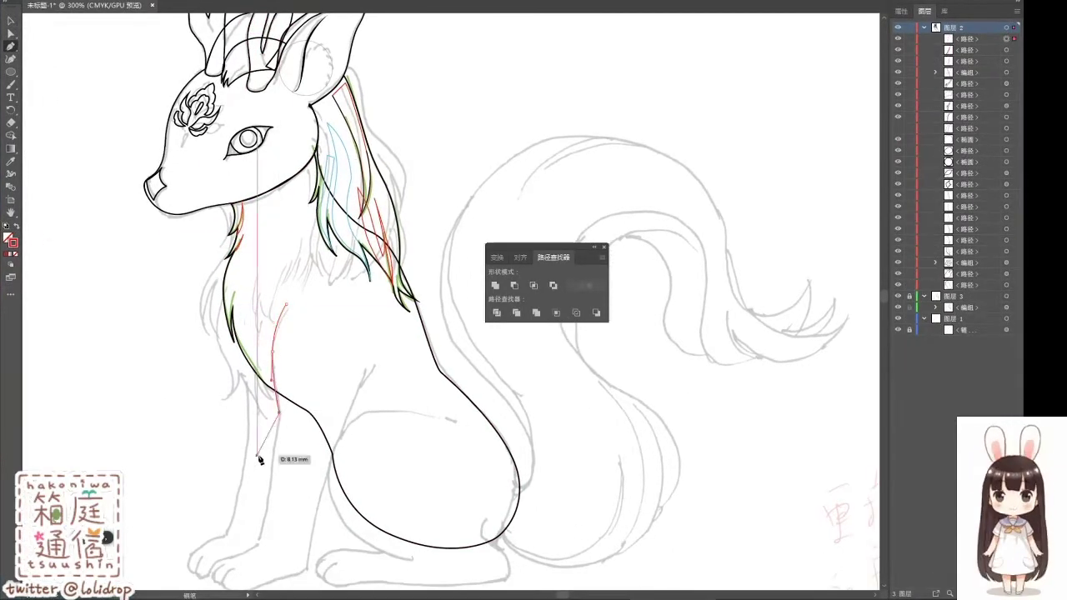
pyautogui.click(281, 459)
pyautogui.click(265, 509)
pyautogui.scroll(-5, 264, 508)
pyautogui.click(260, 352)
pyautogui.click(209, 386)
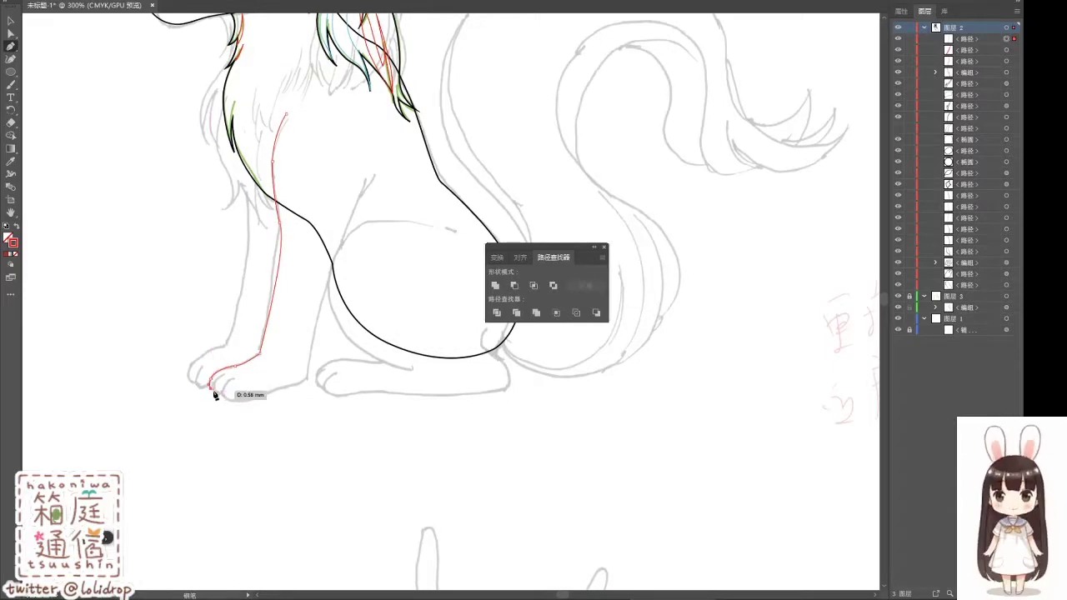
pyautogui.scroll(5, 212, 382)
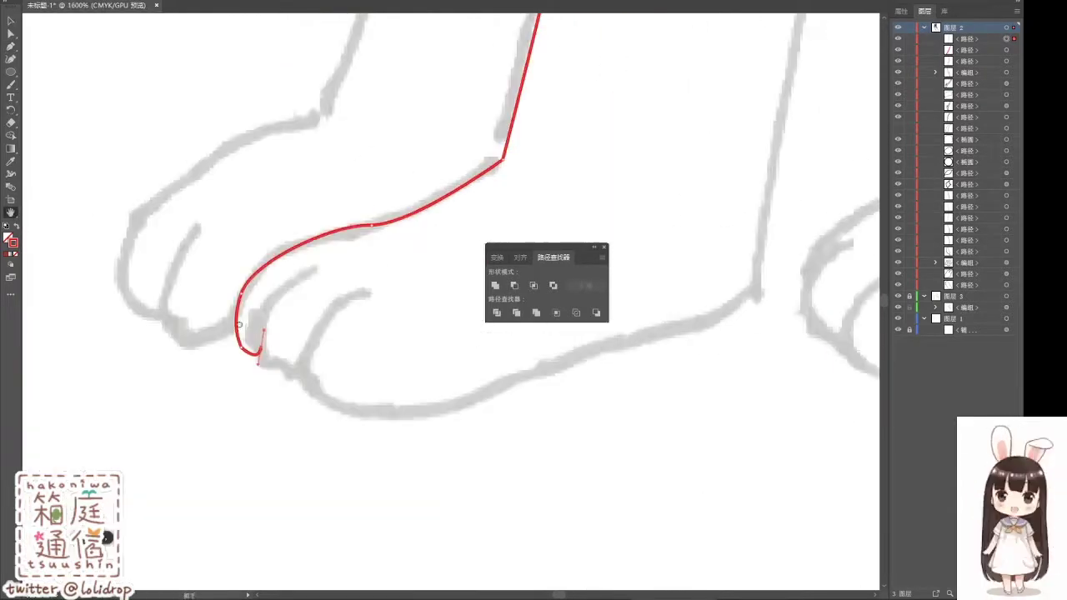
pyautogui.click(221, 365)
pyautogui.click(259, 379)
pyautogui.click(286, 408)
pyautogui.click(429, 408)
# Step: Close the first leg along the paw's underside and heel, and set its stroke colour
pyautogui.moveTo(567, 351); pyautogui.dragTo(607, 342)
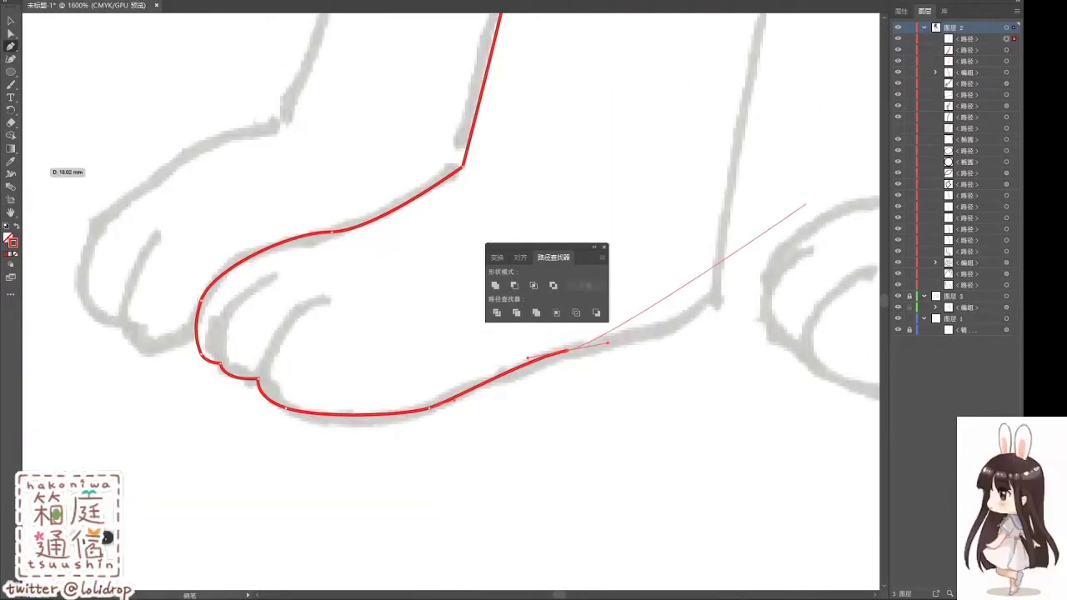
pyautogui.moveTo(724, 309); pyautogui.dragTo(533, 451)
pyautogui.moveTo(525, 409); pyautogui.dragTo(533, 428)
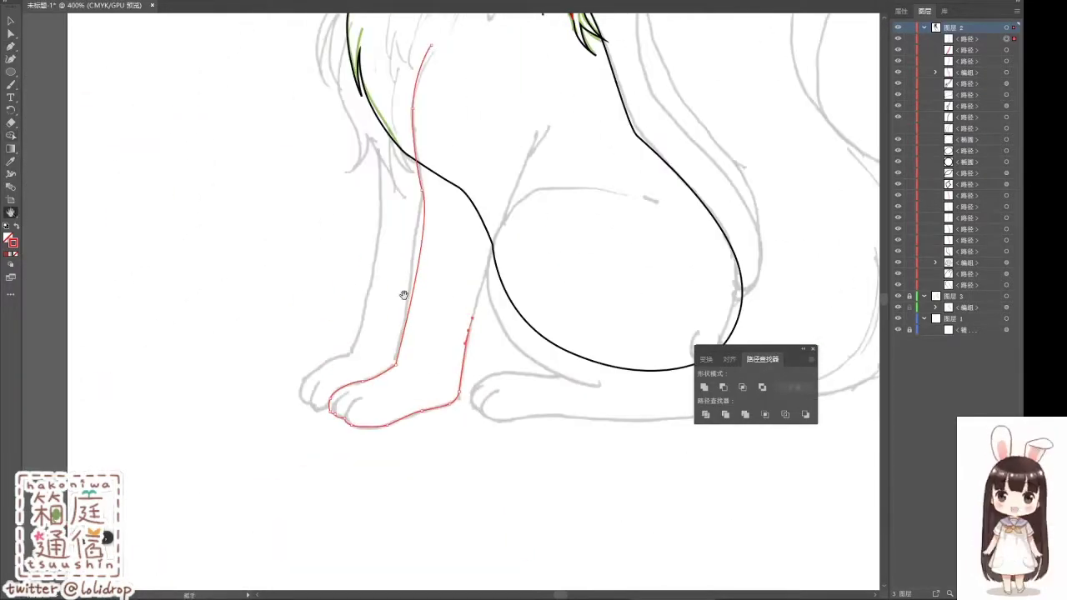
pyautogui.scroll(-4, 405, 292)
pyautogui.click(433, 309)
pyautogui.click(455, 269)
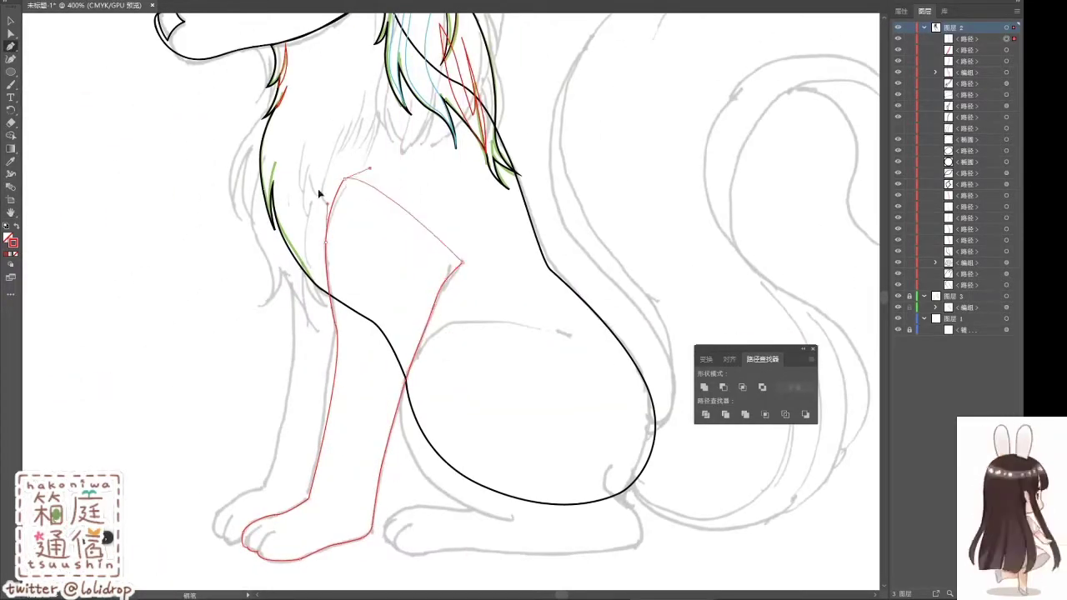
pyautogui.click(461, 262)
pyautogui.doubleClick(13, 242)
pyautogui.click(627, 224)
pyautogui.press('a')
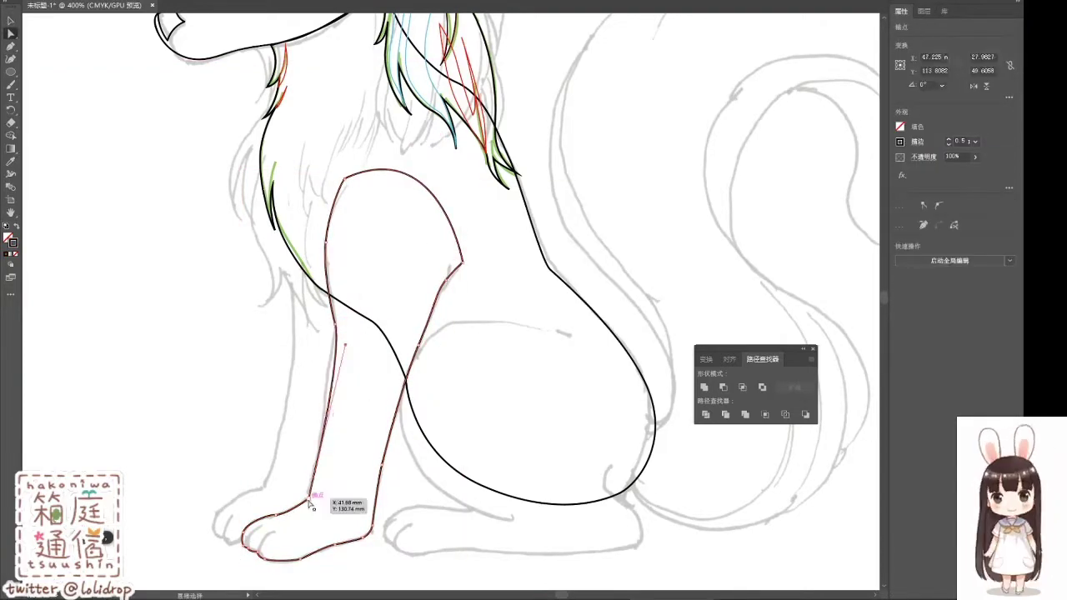
pyautogui.click(340, 466)
# Step: Trace the second front leg and paw as a closed outline, then deselect
pyautogui.press('p')
pyautogui.click(283, 238)
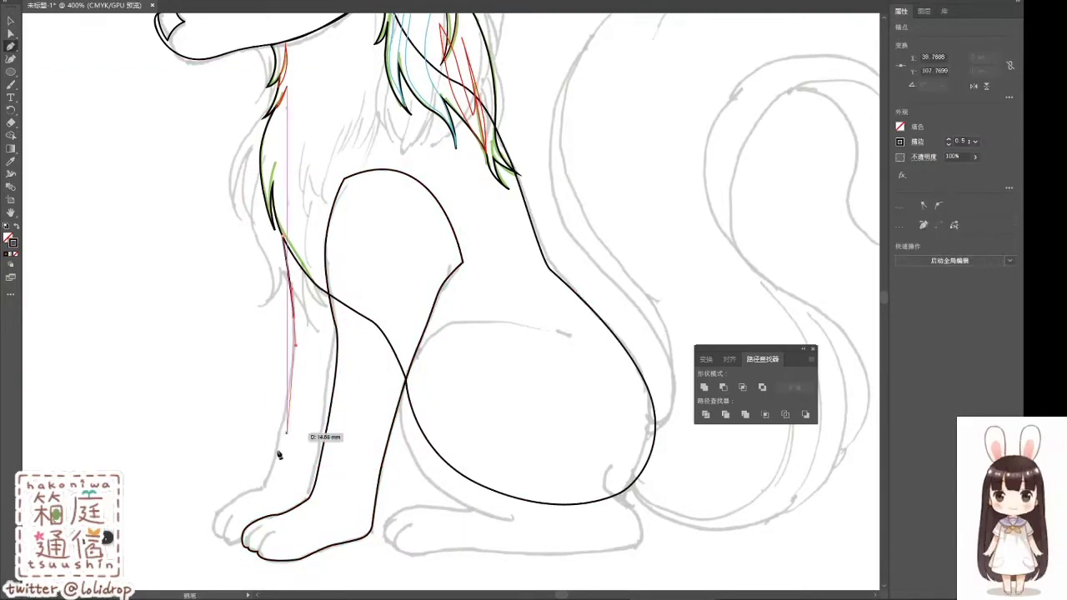
pyautogui.moveTo(213, 523); pyautogui.dragTo(251, 533)
pyautogui.moveTo(331, 512); pyautogui.dragTo(333, 477)
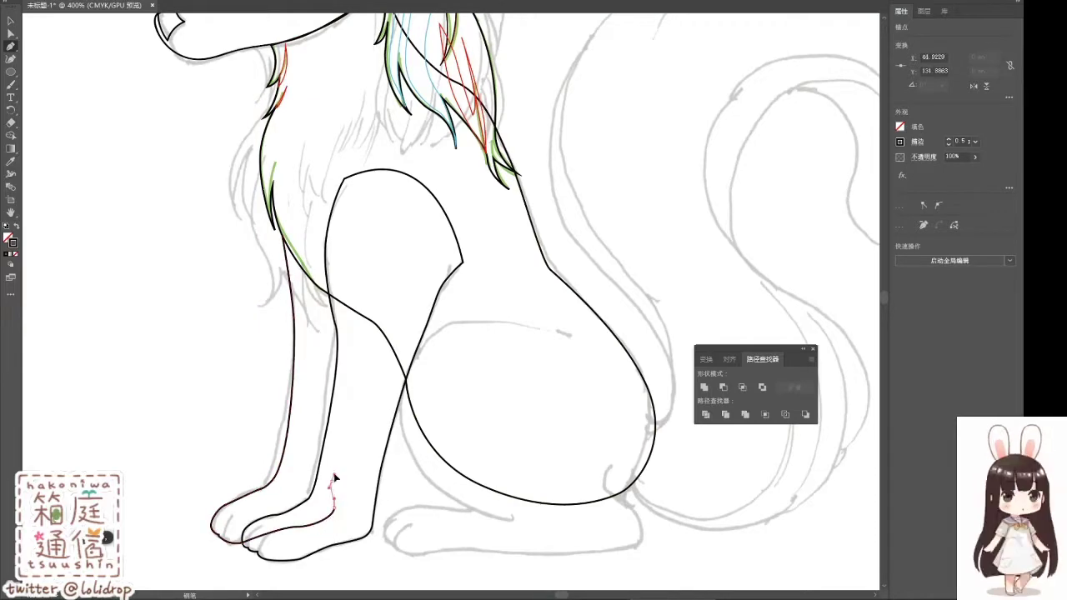
pyautogui.click(363, 282)
pyautogui.click(284, 238)
pyautogui.press('v')
pyautogui.click(924, 11)
pyautogui.scroll(-1, 950, 167)
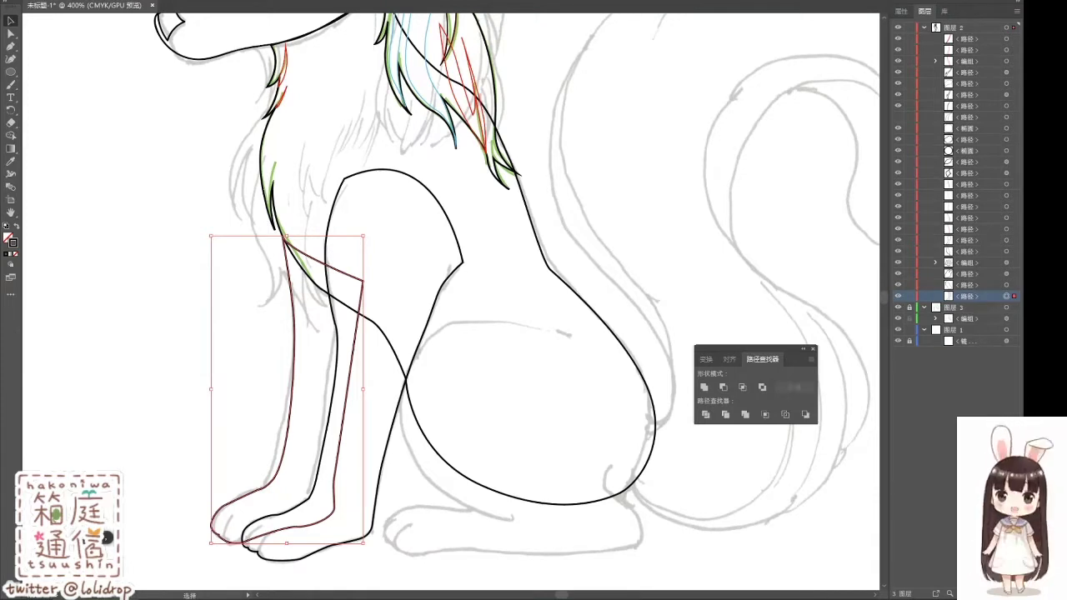
pyautogui.hotkey('ctrl', 'shift', 'a')
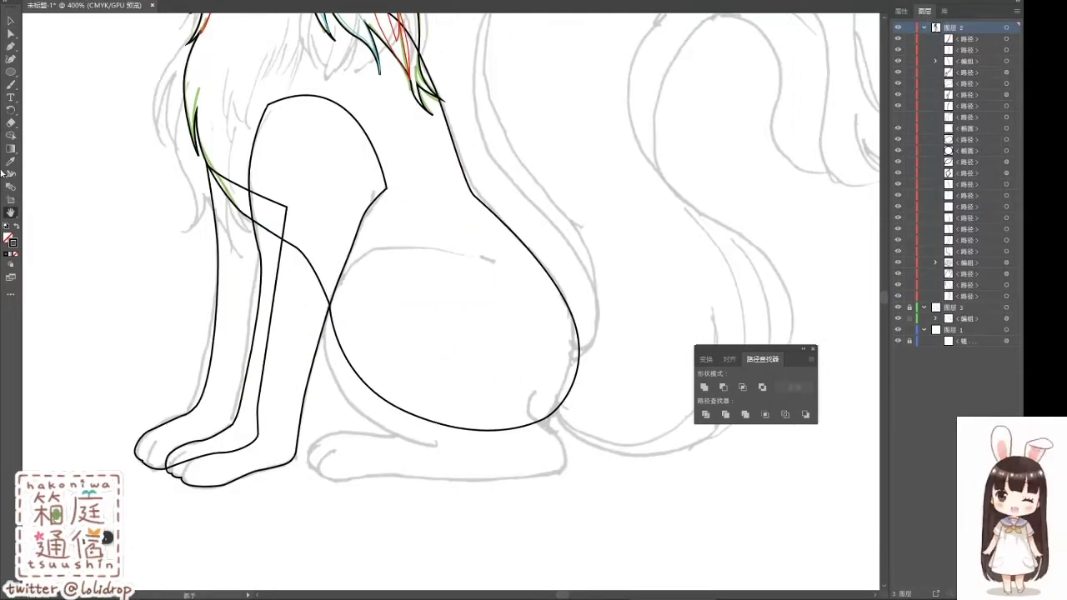
# Step: Pen the haunch curve, undoing one bad segment along the way
pyautogui.press('p')
pyautogui.click(507, 269)
pyautogui.moveTo(429, 249); pyautogui.dragTo(382, 245)
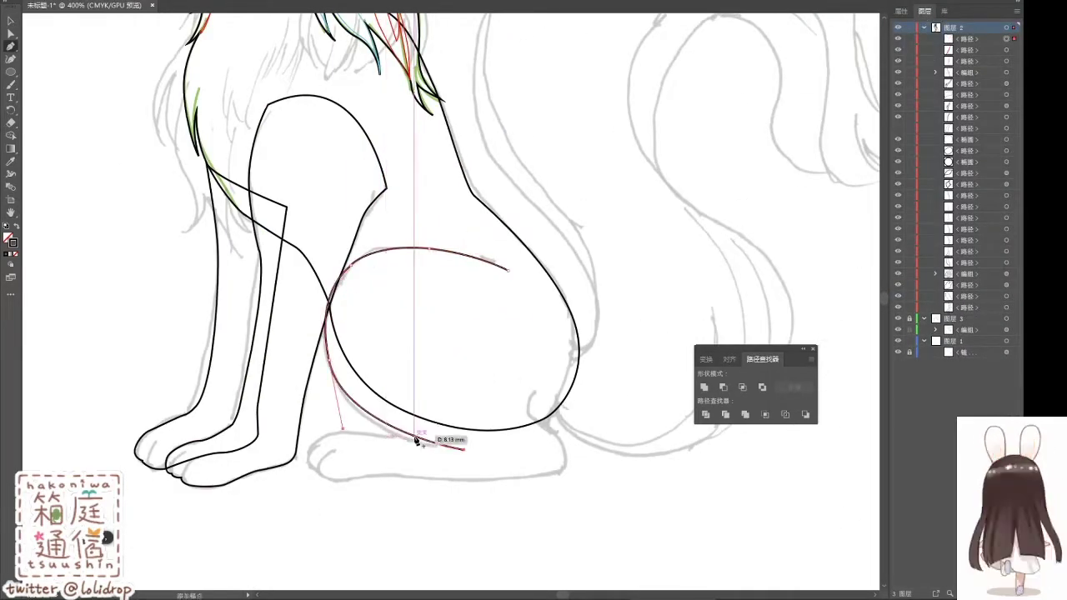
pyautogui.moveTo(462, 451); pyautogui.dragTo(857, 398)
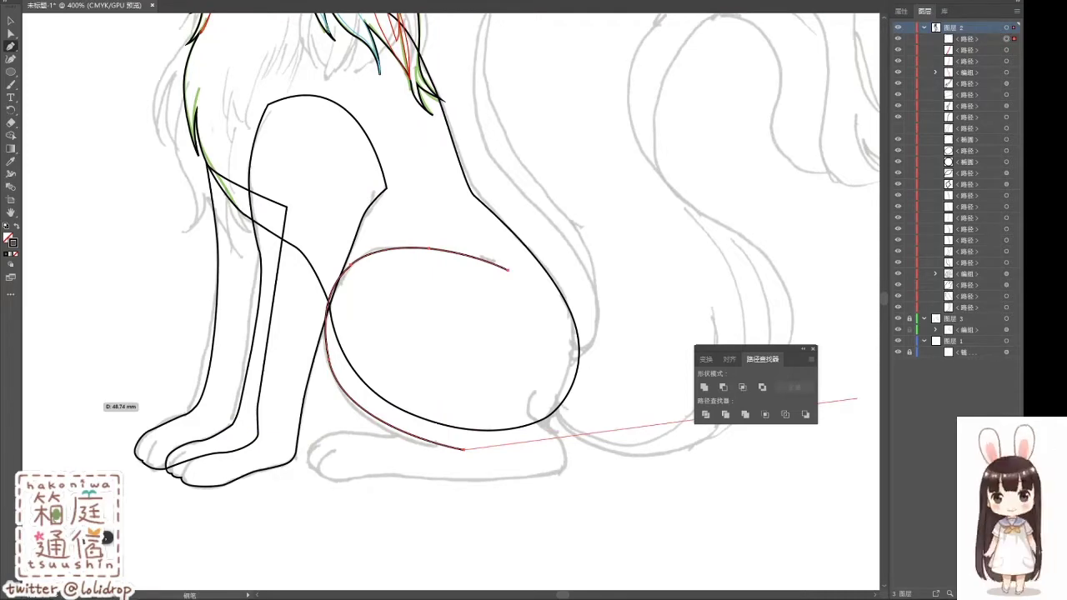
pyautogui.hotkey('ctrl', 'z')
pyautogui.moveTo(534, 401); pyautogui.dragTo(542, 326)
pyautogui.moveTo(565, 467); pyautogui.dragTo(469, 486)
# Step: Trace the hind foot's bottom and toe, then deselect and zoom out
pyautogui.moveTo(334, 481); pyautogui.dragTo(319, 477)
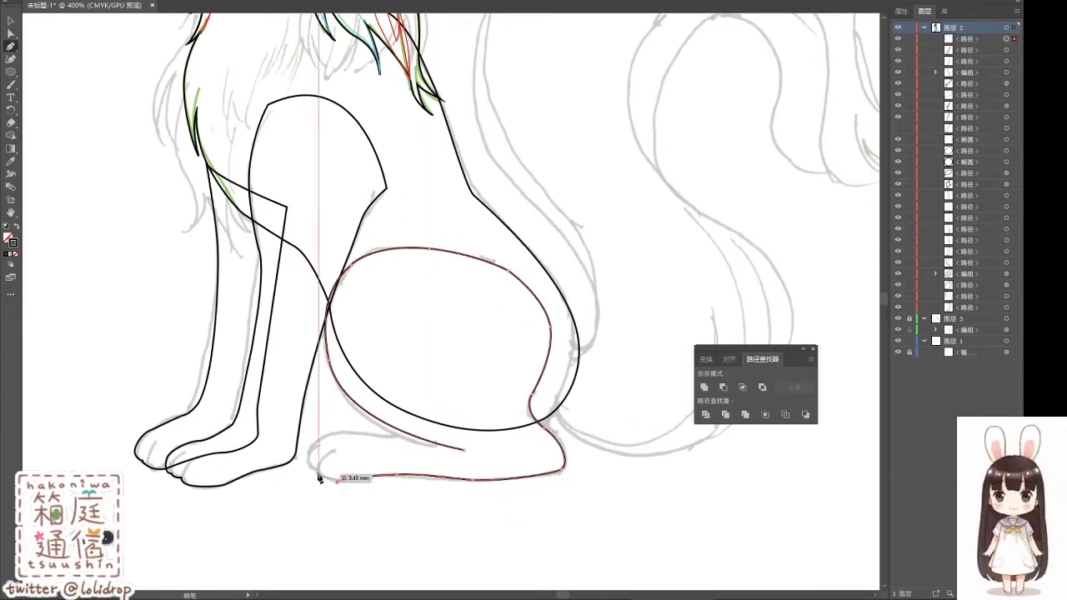
pyautogui.moveTo(324, 438); pyautogui.dragTo(321, 446)
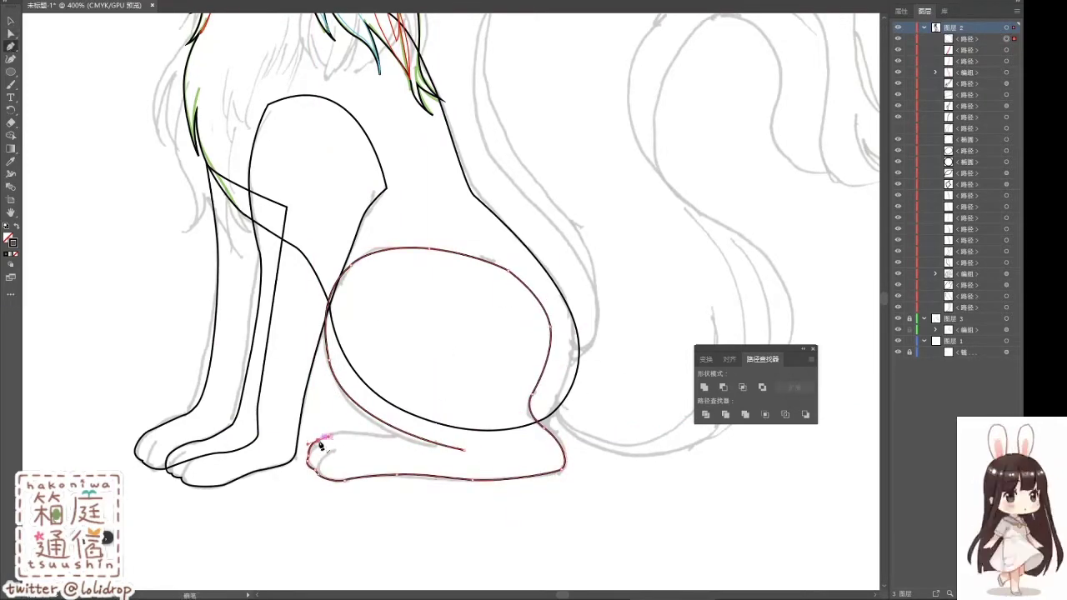
pyautogui.moveTo(464, 450); pyautogui.dragTo(411, 435)
pyautogui.press('v')
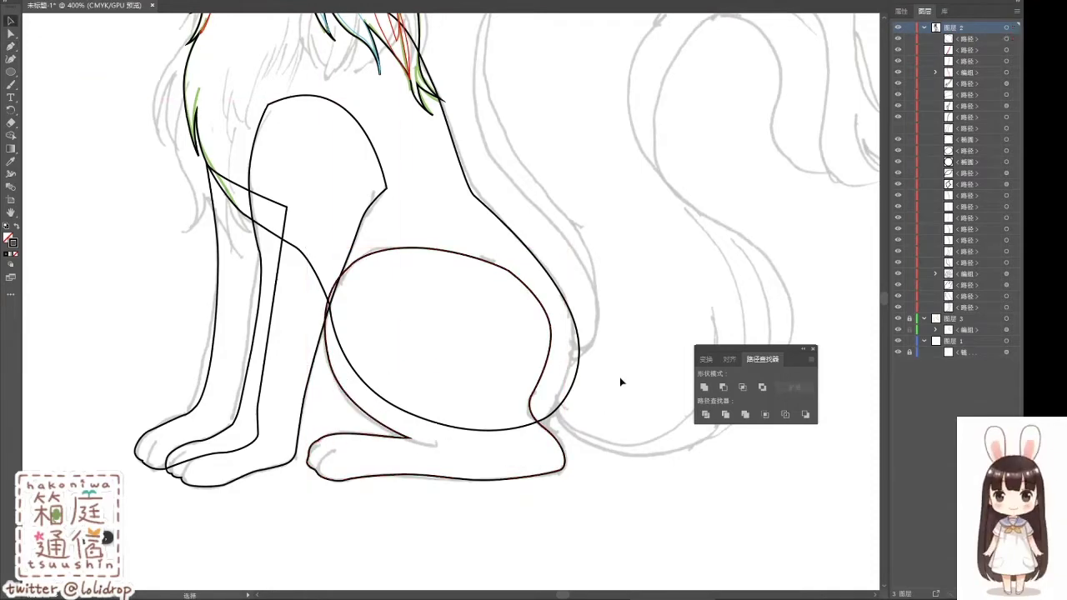
pyautogui.click(901, 11)
pyautogui.scroll(-2, 418, 259)
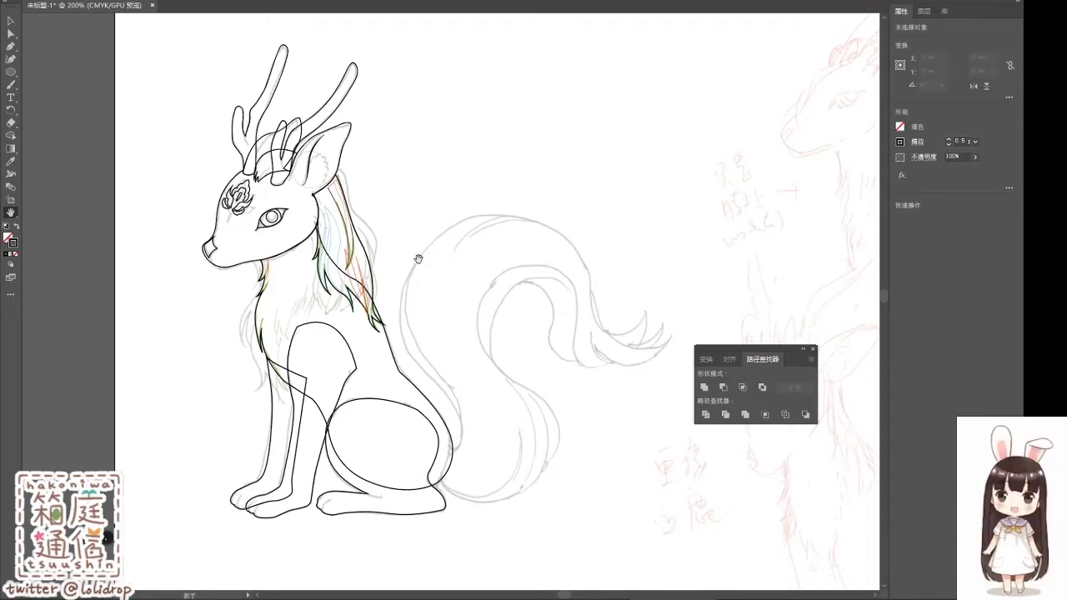
# Step: Trace a Pen curve along the tail's outer edge, around its curl, to the spiky tip
pyautogui.press('p')
pyautogui.moveTo(409, 268); pyautogui.dragTo(389, 314)
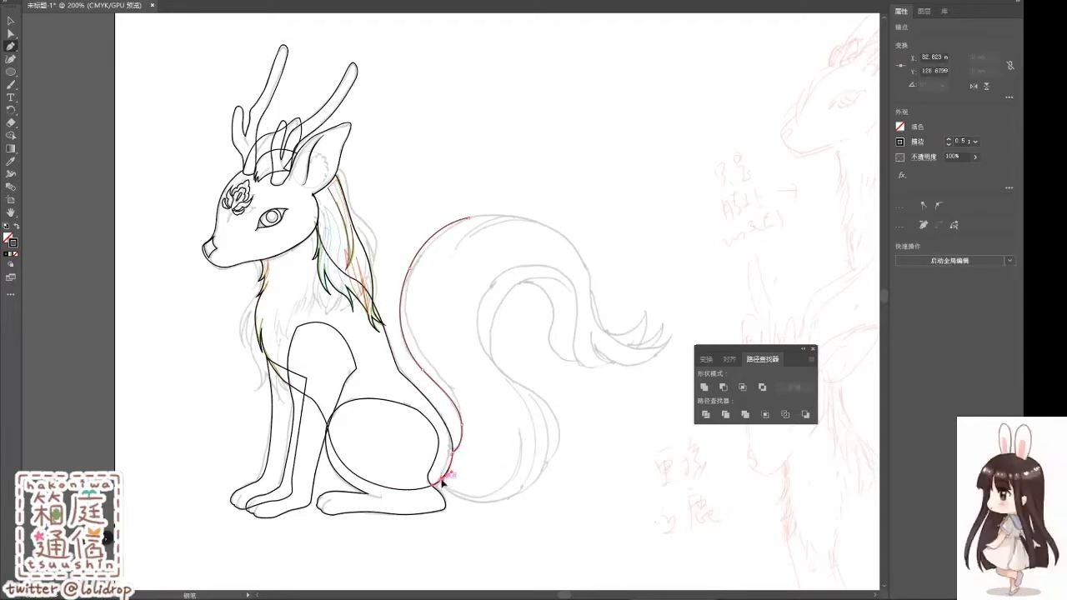
pyautogui.moveTo(553, 459); pyautogui.dragTo(554, 387)
pyautogui.moveTo(553, 310); pyautogui.dragTo(555, 315)
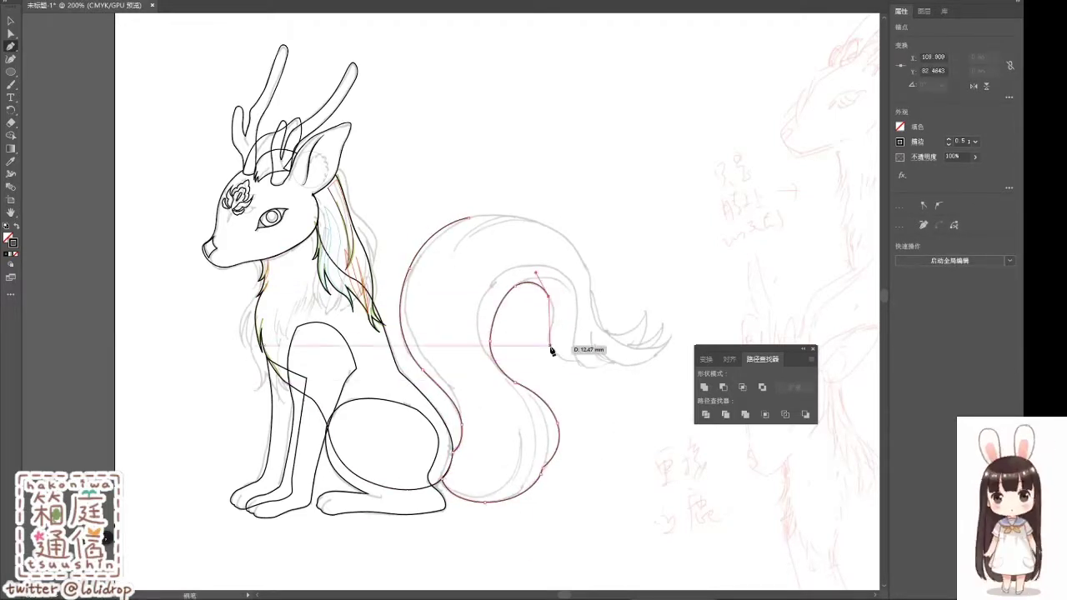
pyautogui.moveTo(580, 362); pyautogui.dragTo(627, 356)
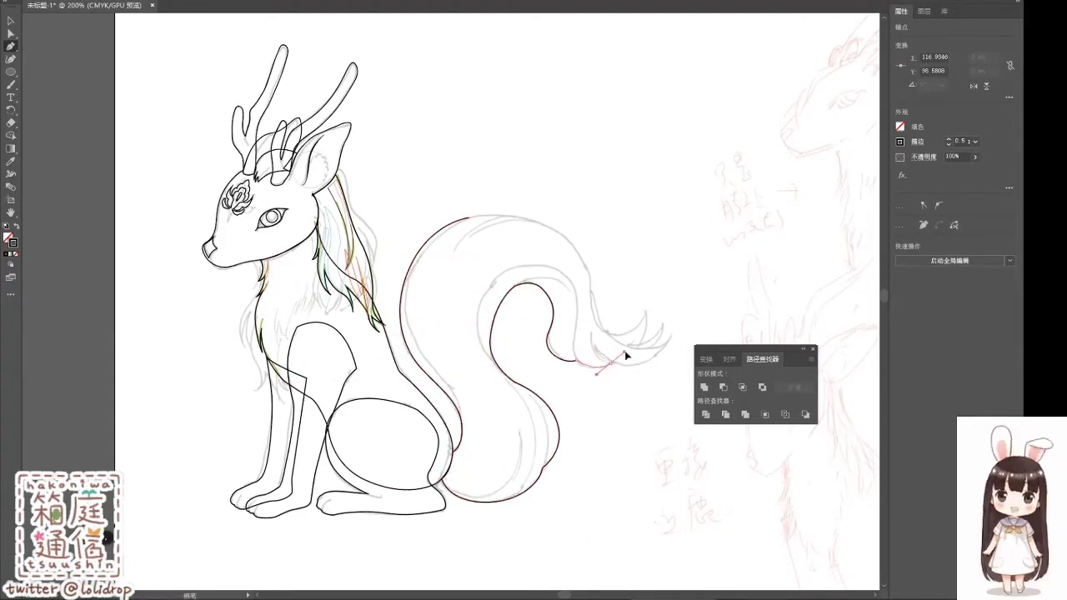
pyautogui.click(673, 335)
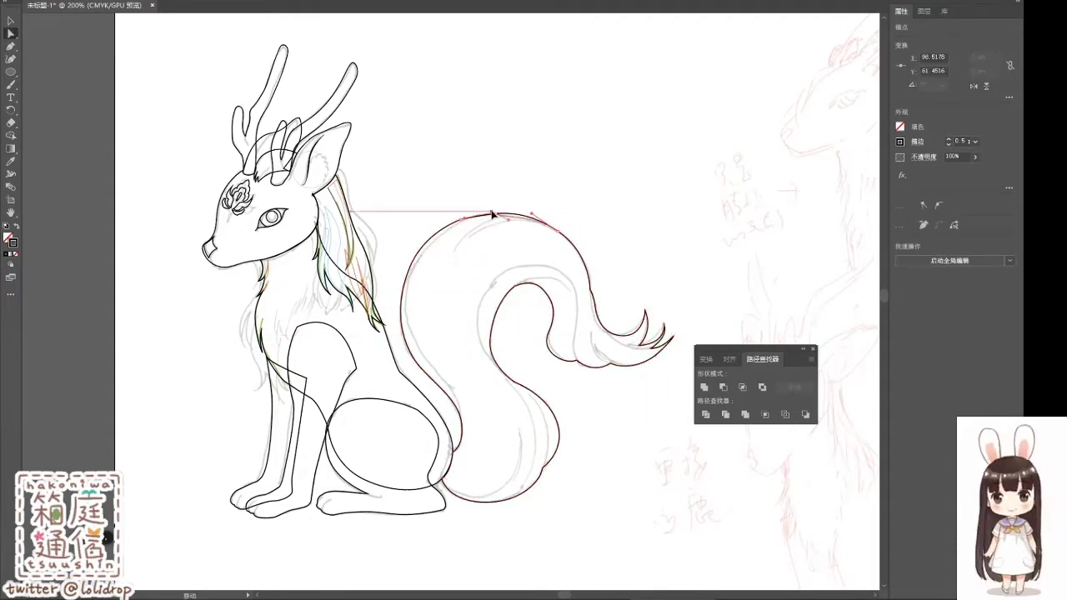
pyautogui.click(492, 215)
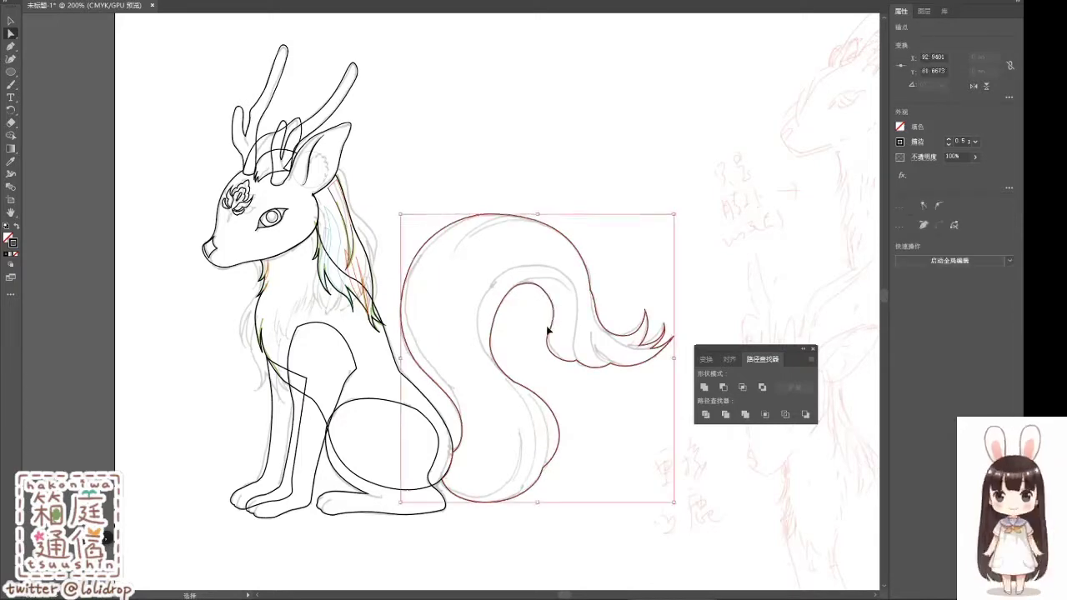
pyautogui.click(546, 296)
# Step: Draw a crescent curve at the tail bottom with a red stroke
pyautogui.press('v')
pyautogui.click(529, 381)
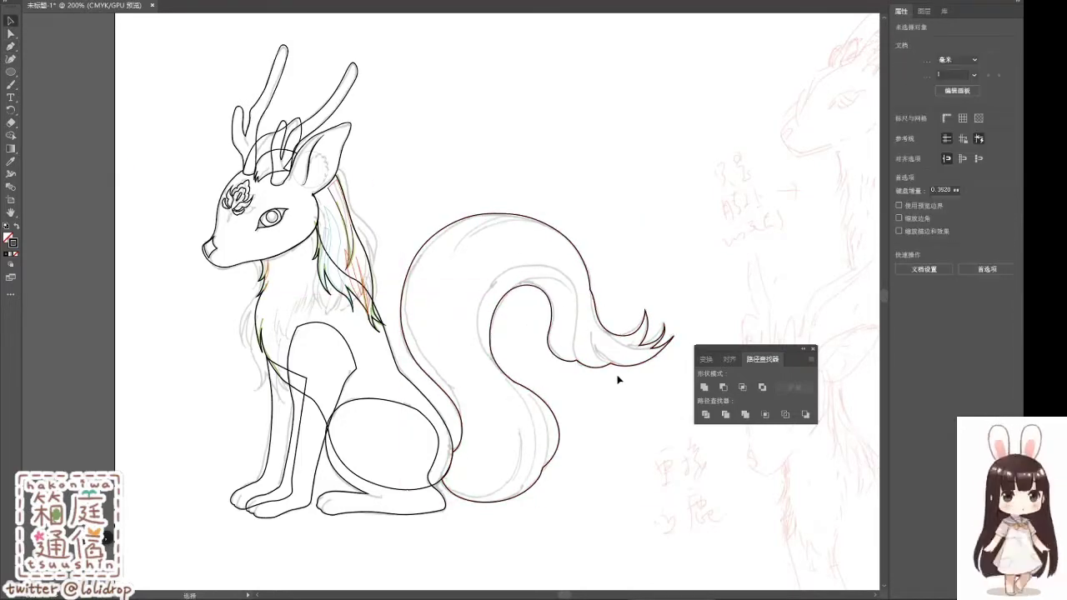
pyautogui.click(924, 11)
pyautogui.click(907, 309)
pyautogui.moveTo(519, 384); pyautogui.dragTo(557, 426)
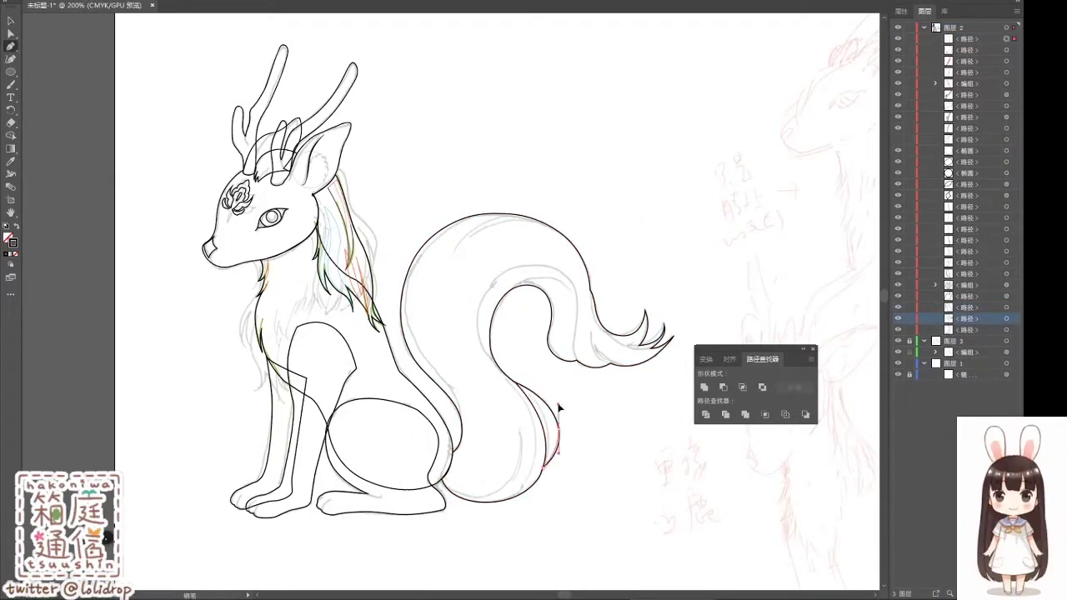
pyautogui.doubleClick(13, 242)
pyautogui.click(623, 226)
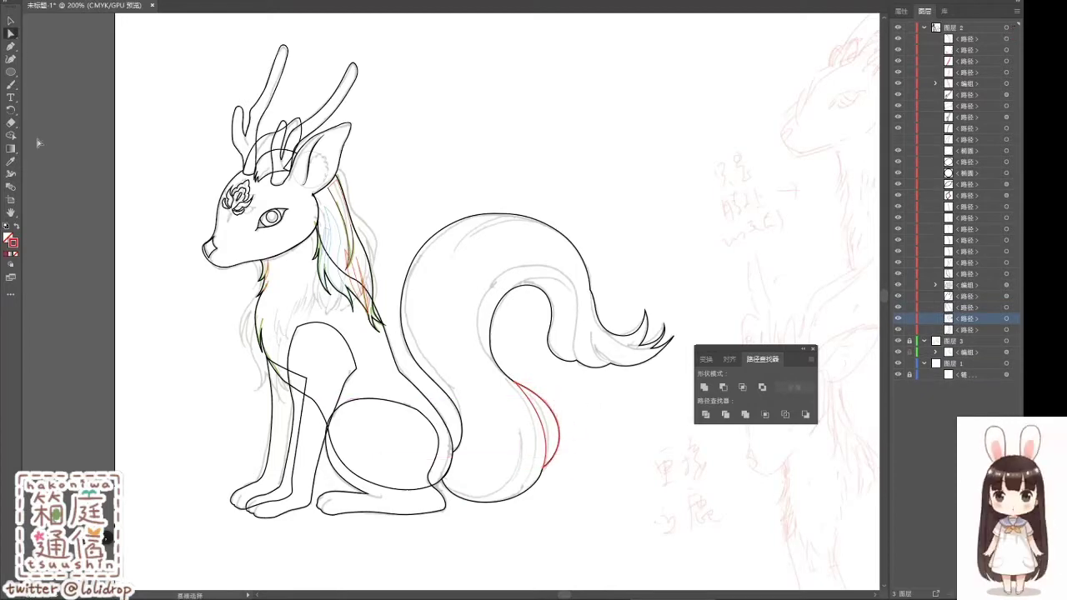
# Step: Zoom in and draw a red curve running down along the tail bottom
pyautogui.scroll(3, 448, 172)
pyautogui.press('p')
pyautogui.scroll(-2, 389, 270)
pyautogui.scroll(1, 500, 334)
pyautogui.click(538, 315)
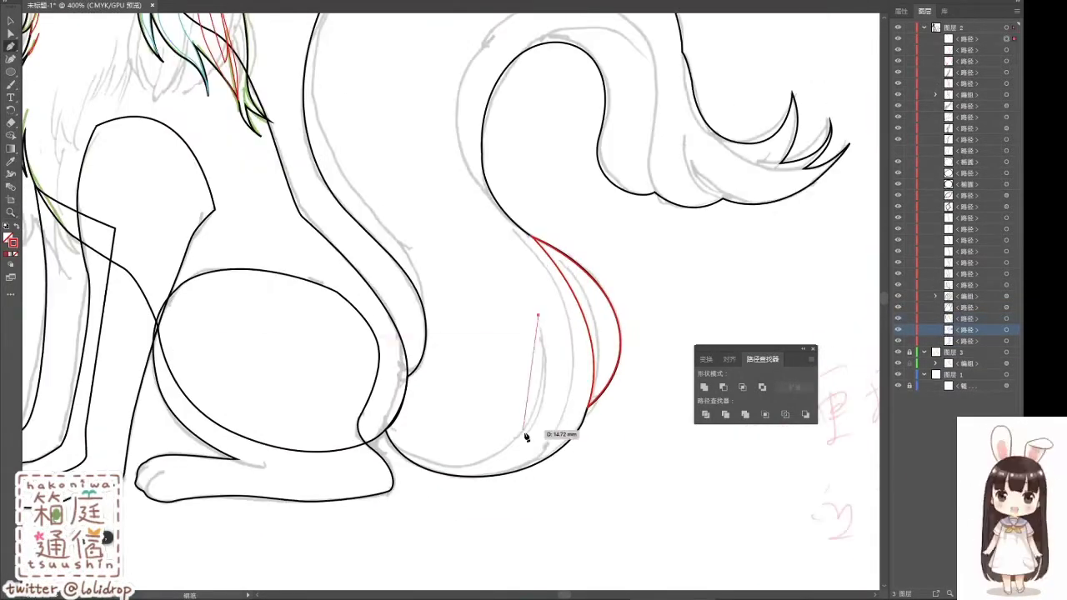
pyautogui.moveTo(526, 437); pyautogui.dragTo(561, 293)
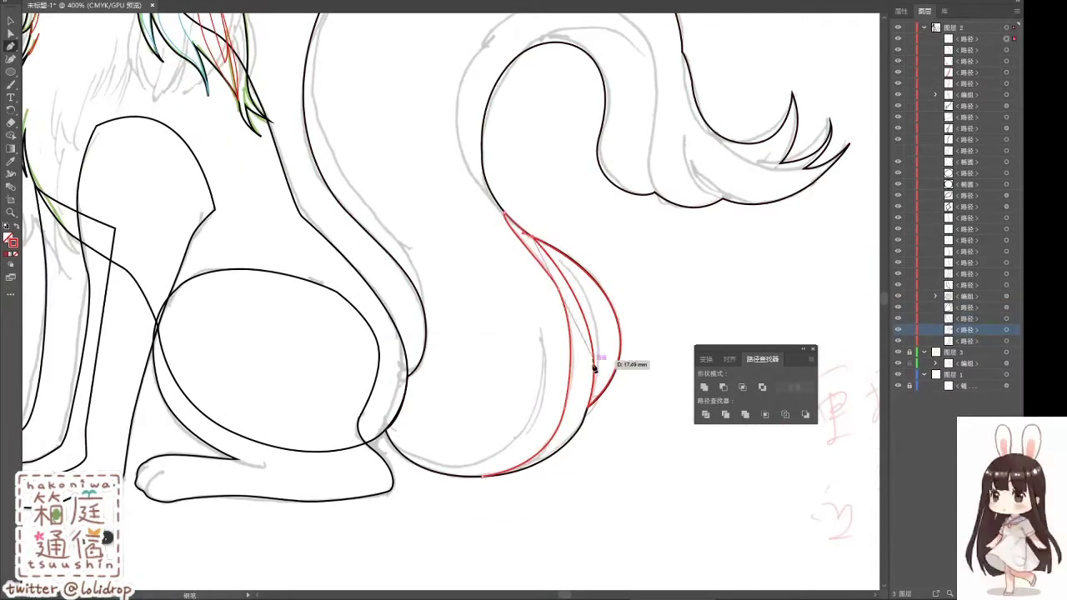
pyautogui.moveTo(529, 473); pyautogui.dragTo(483, 475)
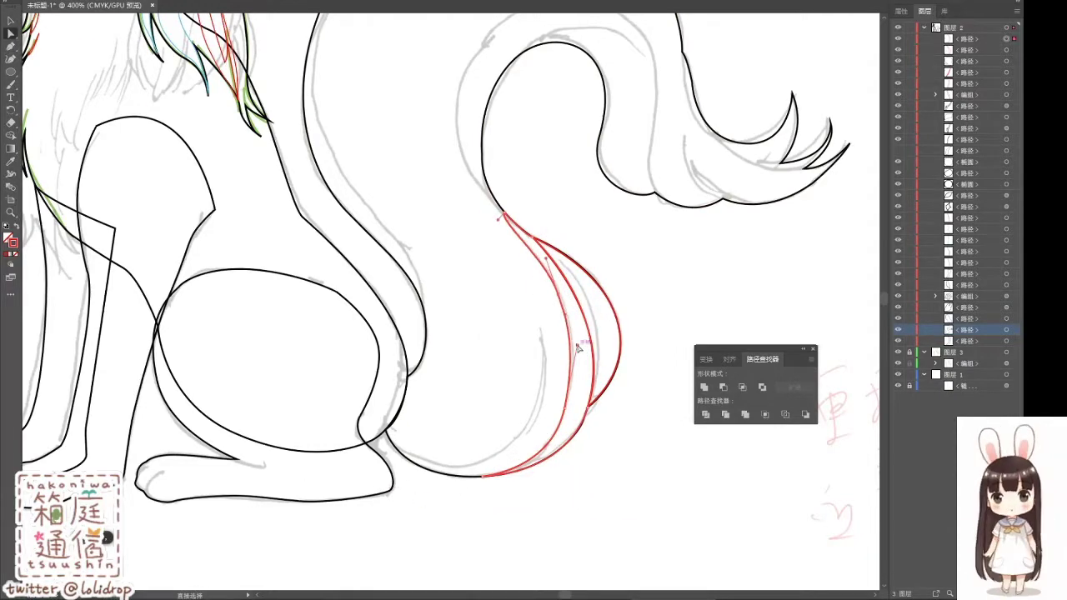
pyautogui.keyDown('ctrl'); pyautogui.click(374, 167); pyautogui.keyUp('ctrl')
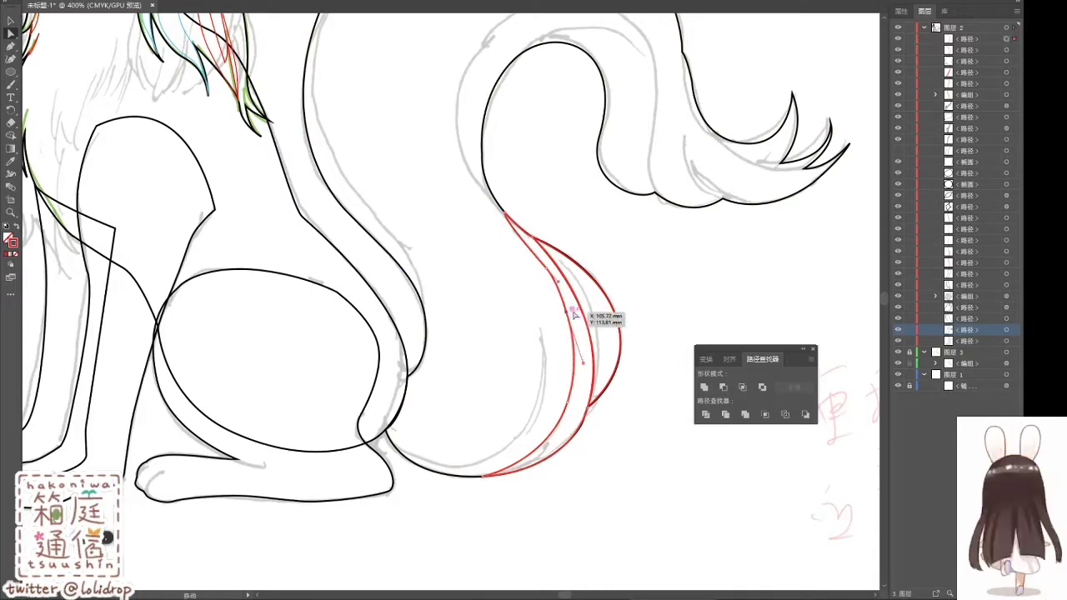
# Step: Add a long curve from the tail base along the tail's underside
pyautogui.moveTo(574, 314); pyautogui.dragTo(575, 316)
pyautogui.moveTo(396, 451); pyautogui.dragTo(488, 459)
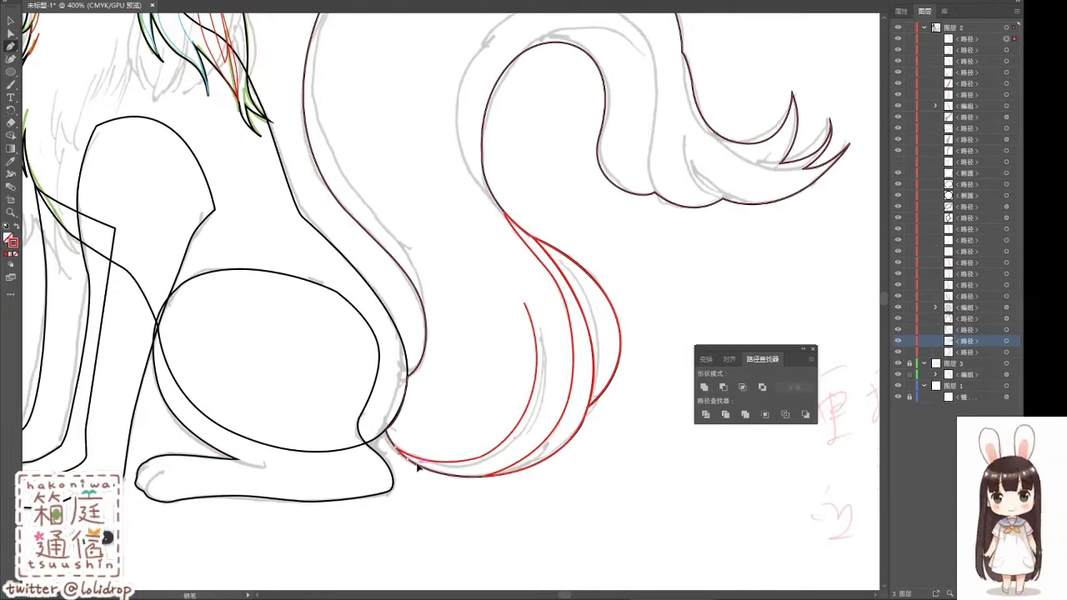
pyautogui.moveTo(525, 304); pyautogui.dragTo(559, 305)
pyautogui.press('v')
pyautogui.hotkey('ctrl', '-')
pyautogui.hotkey('ctrl', '-')
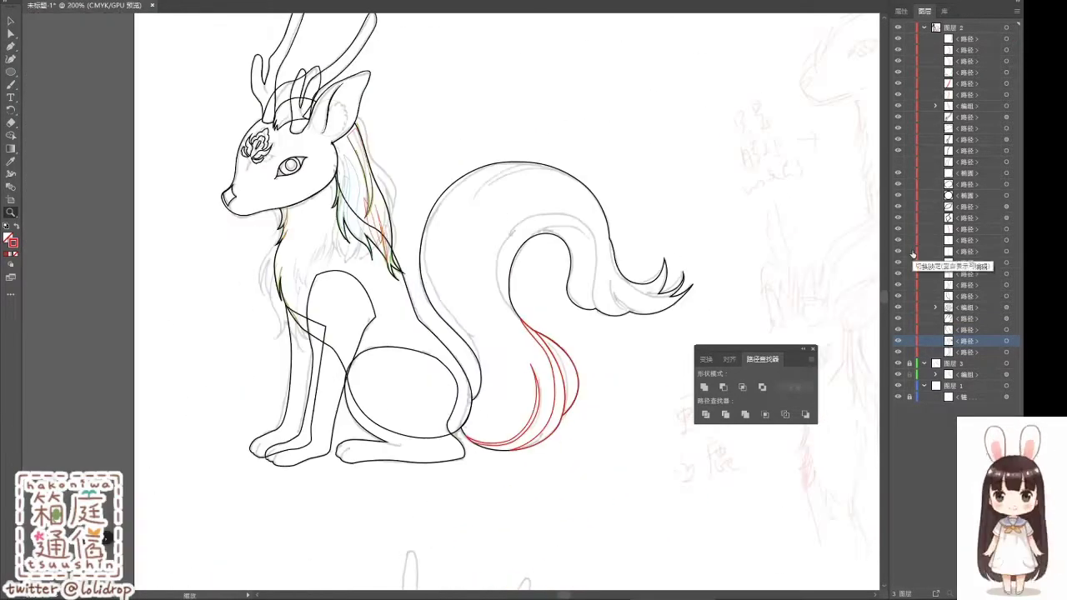
# Step: Draw a red curve up the tail's left outline and around into its inner curl
pyautogui.press('p')
pyautogui.moveTo(484, 417); pyautogui.dragTo(487, 406)
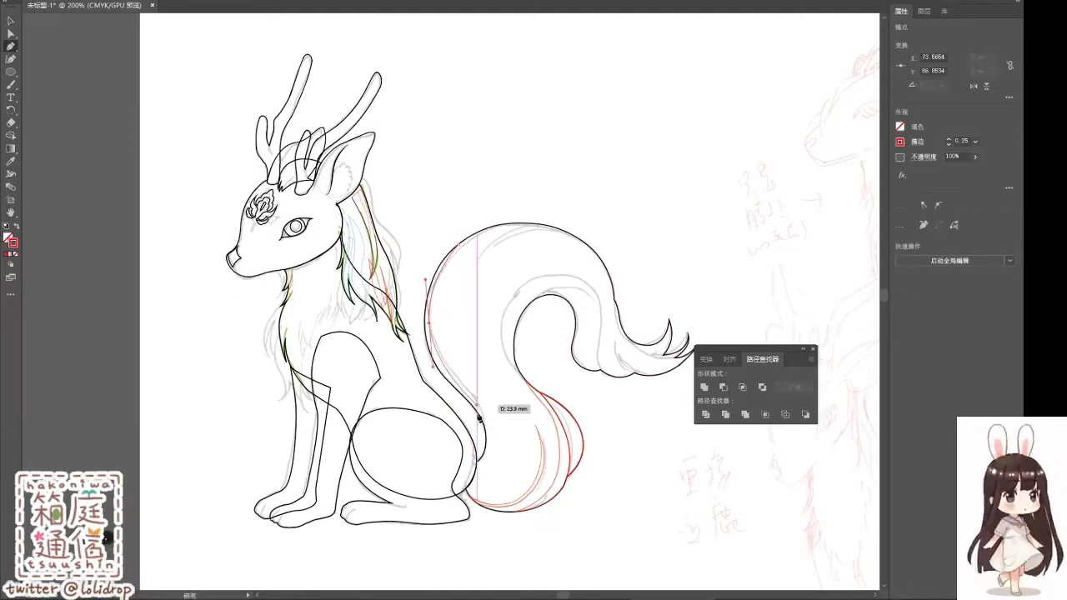
pyautogui.moveTo(437, 371); pyautogui.dragTo(450, 383)
pyautogui.moveTo(432, 265); pyautogui.dragTo(458, 244)
pyautogui.moveTo(510, 342); pyautogui.dragTo(512, 326)
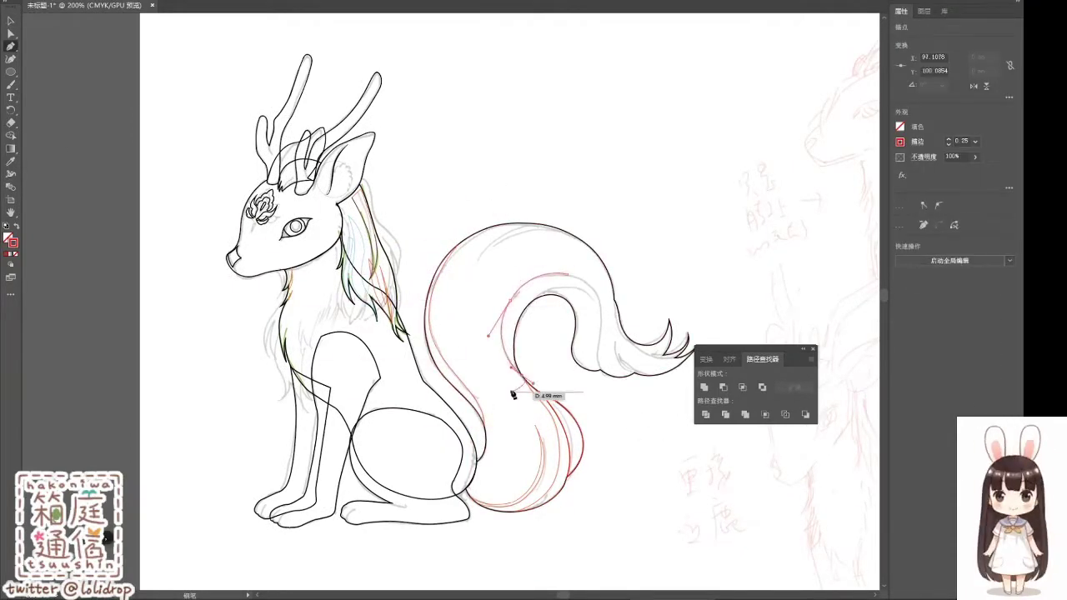
pyautogui.moveTo(563, 297); pyautogui.dragTo(604, 317)
pyautogui.click(570, 354)
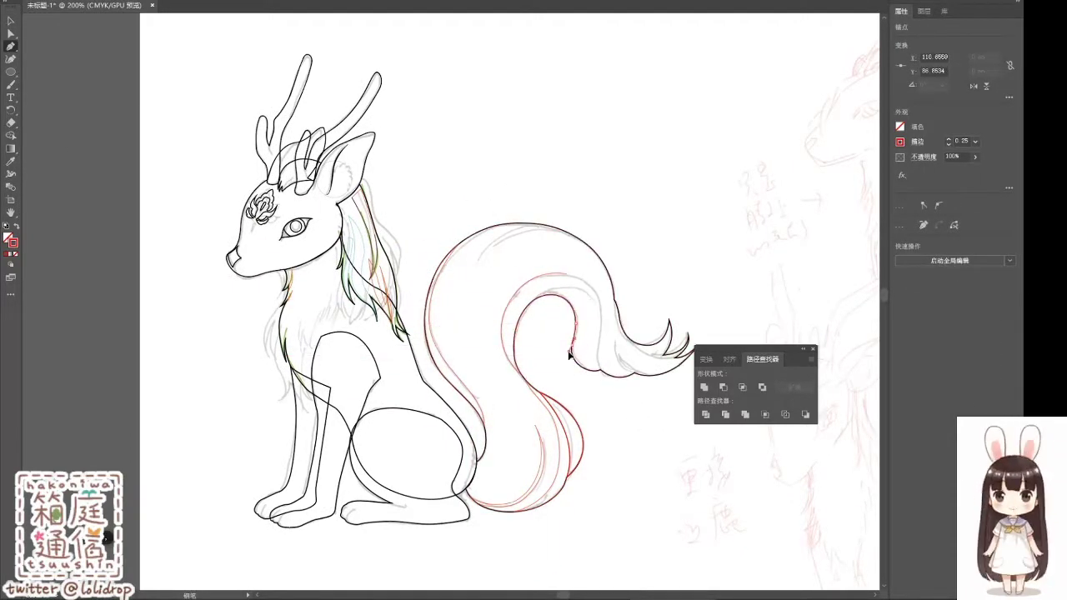
pyautogui.keyDown('ctrl'); pyautogui.click(606, 329); pyautogui.keyUp('ctrl')
pyautogui.press('v')
# Step: Draw a short red curve inside the tail's inner curl
pyautogui.doubleClick(13, 242)
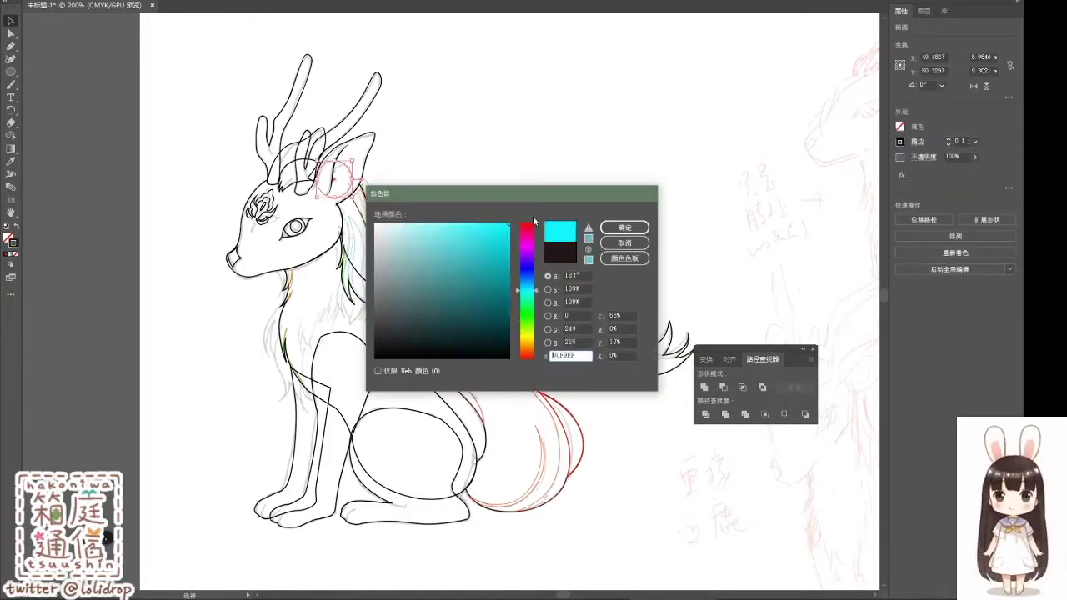
pyautogui.press('Return')
pyautogui.press('p')
pyautogui.click(546, 294)
pyautogui.moveTo(559, 286); pyautogui.dragTo(600, 309)
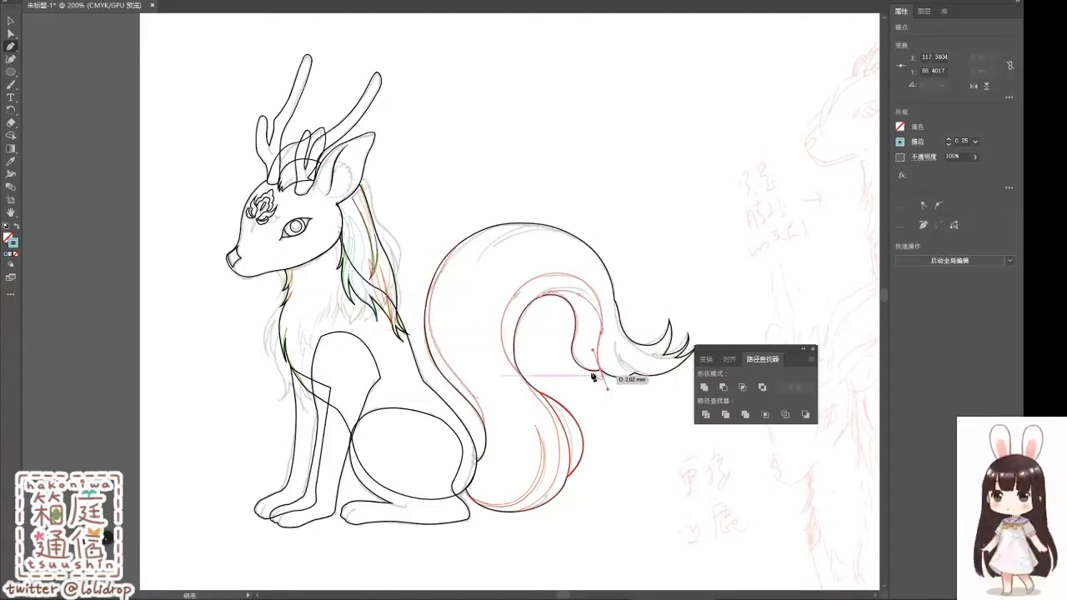
pyautogui.keyDown('ctrl'); pyautogui.click(578, 302); pyautogui.keyUp('ctrl')
pyautogui.press('v')
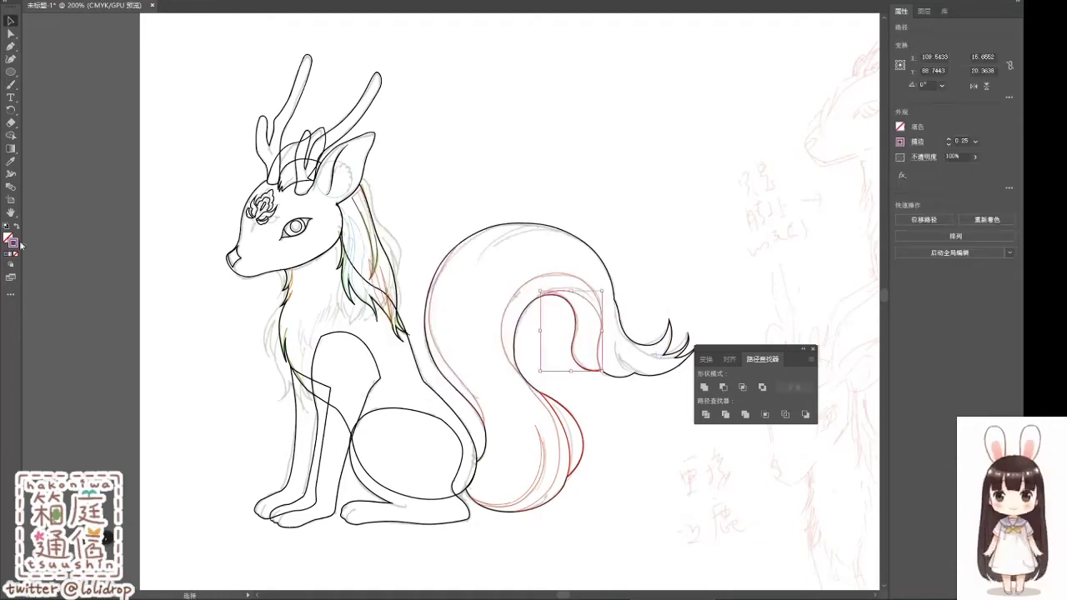
# Step: Add a red curve along the outer tail toward the tip
pyautogui.press('p')
pyautogui.click(476, 264)
pyautogui.moveTo(582, 240); pyautogui.dragTo(638, 259)
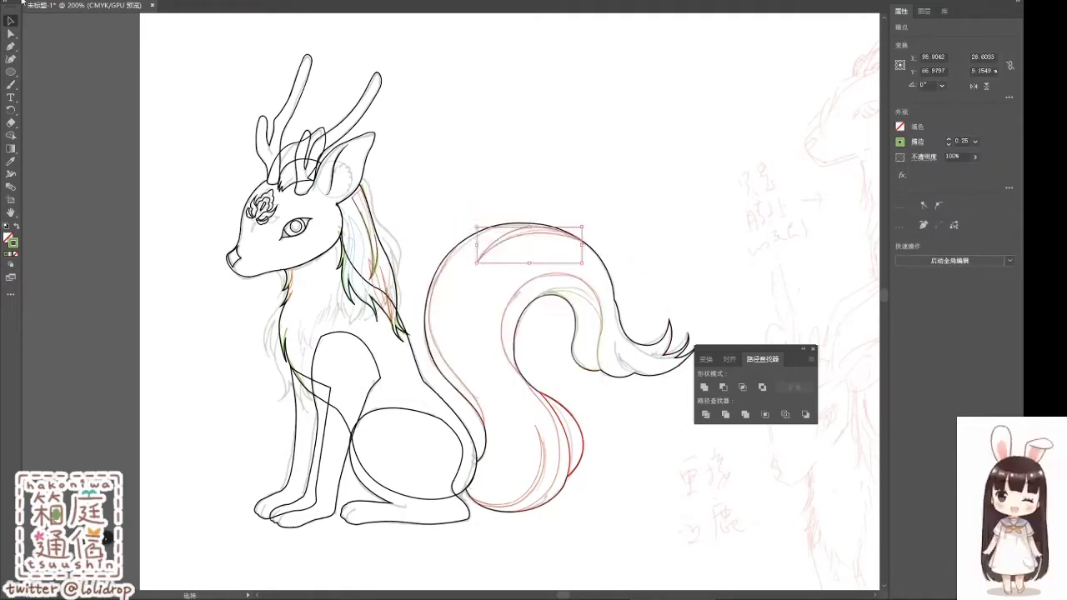
pyautogui.doubleClick(12, 242)
pyautogui.press('Return')
pyautogui.click(613, 338)
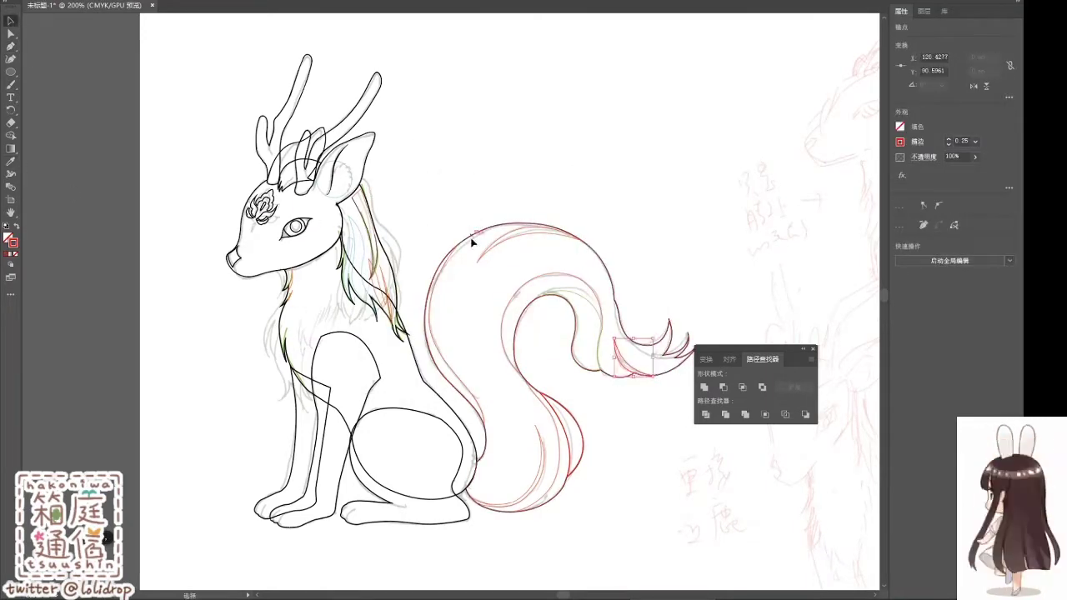
pyautogui.moveTo(476, 239); pyautogui.dragTo(340, 241)
pyautogui.keyDown('ctrl'); pyautogui.click(489, 336); pyautogui.keyUp('ctrl')
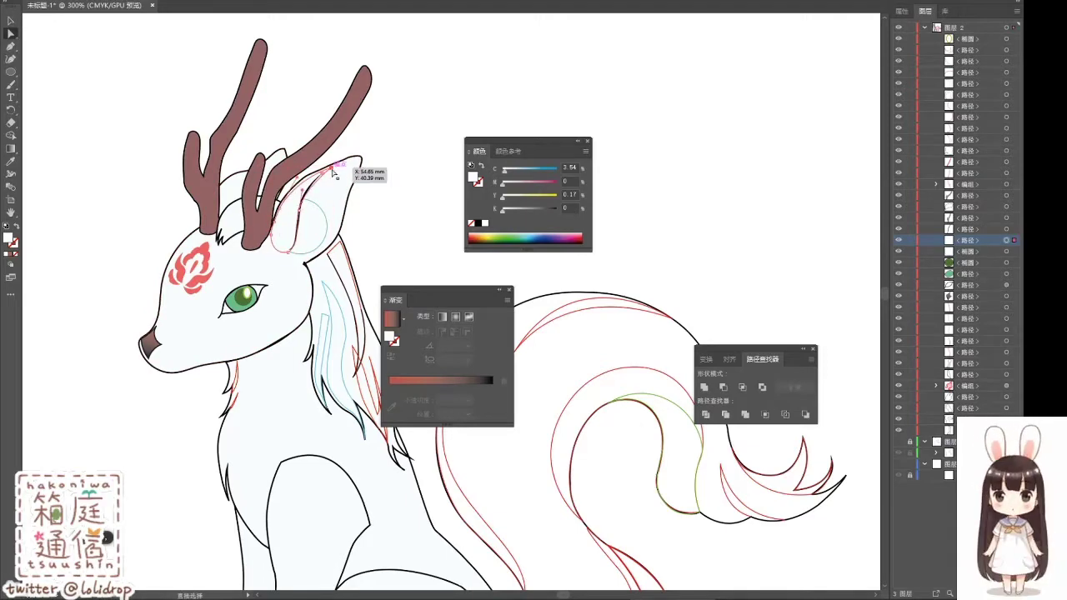
# Step: Fill the head with a gradient using a light colour stop
pyautogui.click(250, 317)
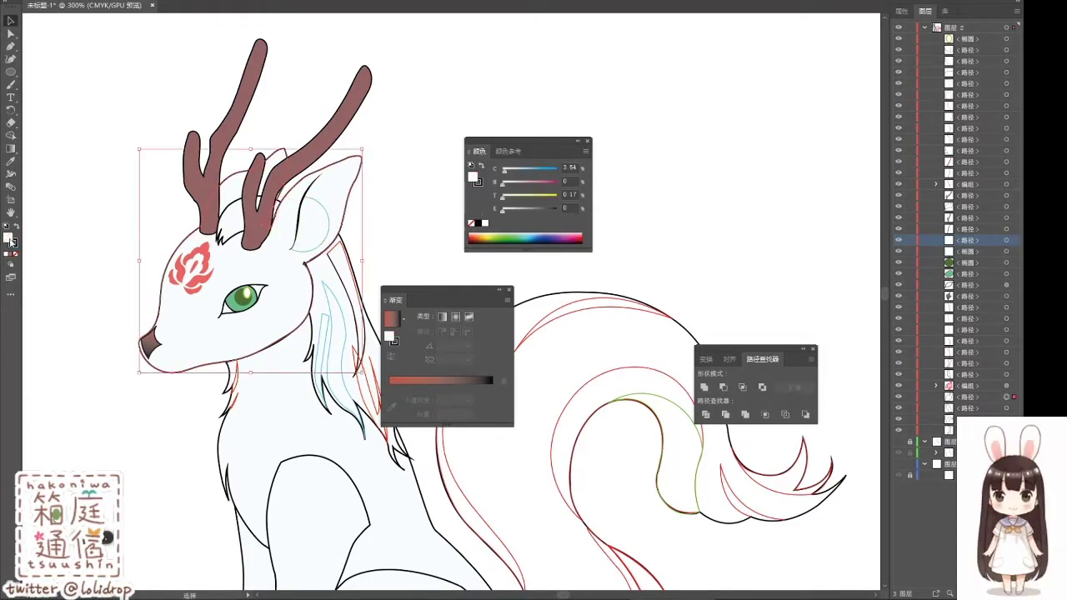
pyautogui.press('g')
pyautogui.doubleClick(472, 177)
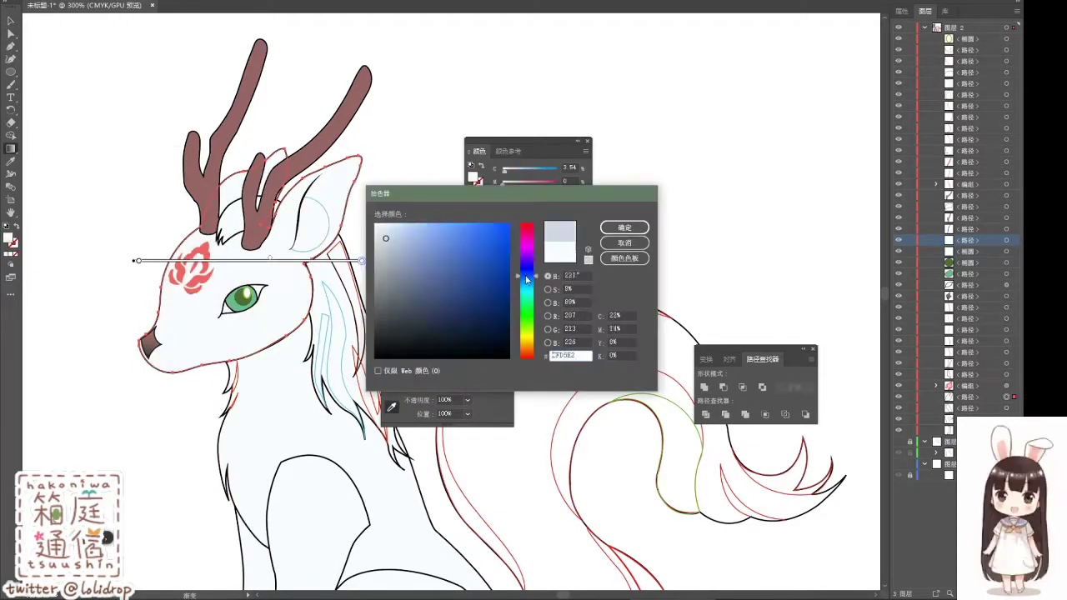
pyautogui.click(626, 221)
pyautogui.click(280, 223)
pyautogui.press('v')
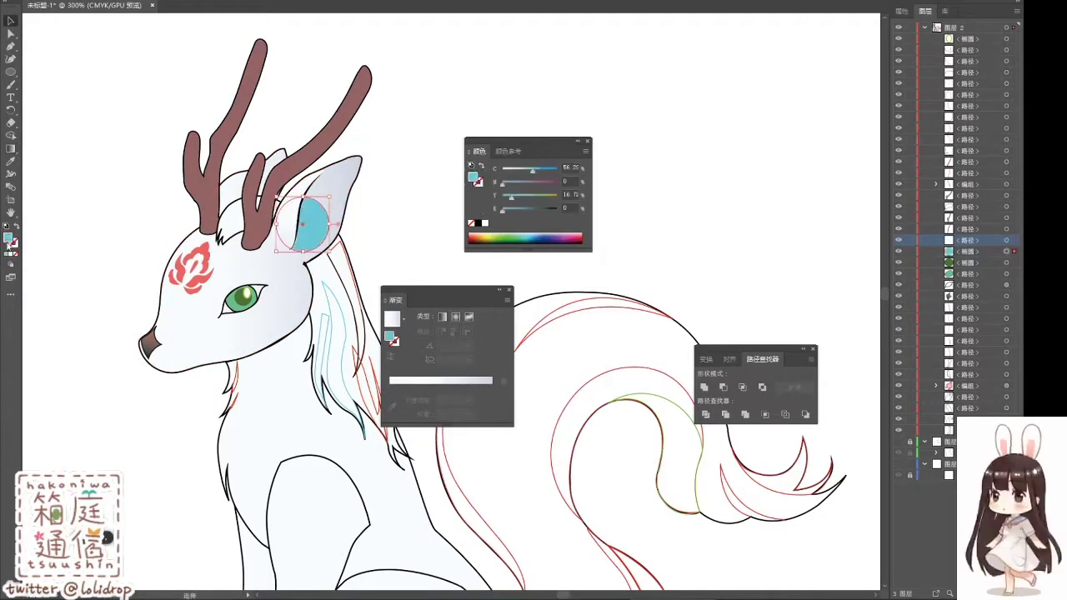
pyautogui.click(242, 298)
pyautogui.click(901, 11)
# Step: Give both antlers a brown gradient, vertical on the left and diagonal on the right
pyautogui.click(242, 83)
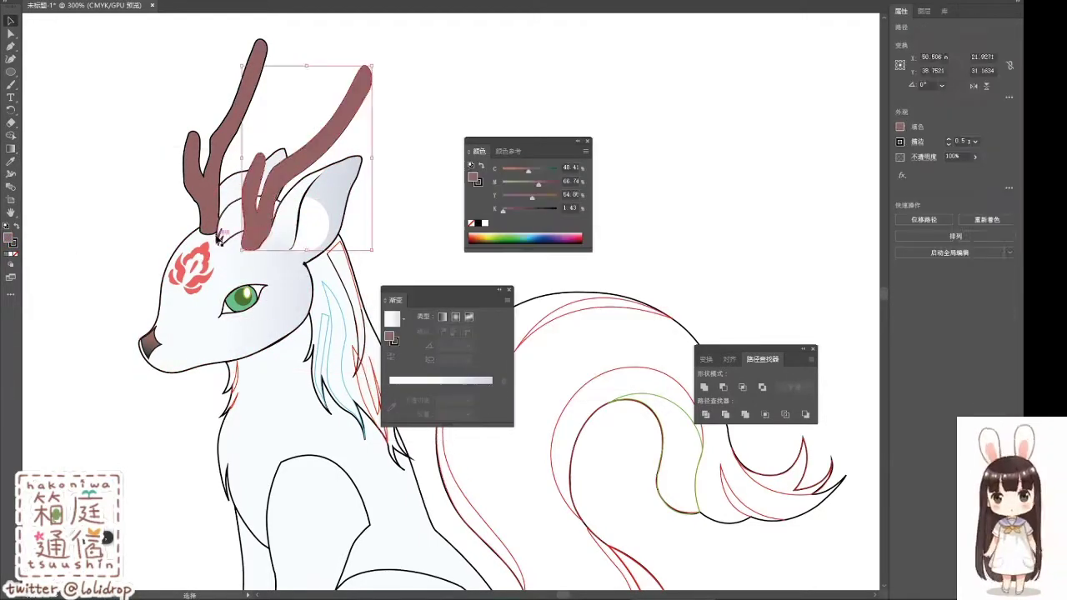
pyautogui.press('g')
pyautogui.doubleClick(389, 386)
pyautogui.moveTo(227, 64); pyautogui.dragTo(225, 270)
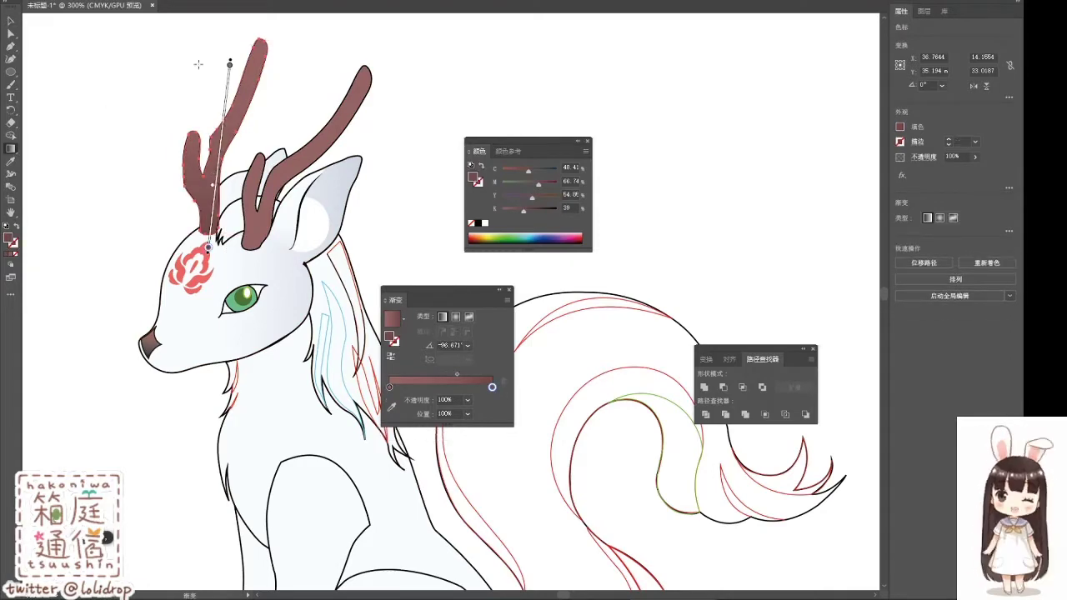
pyautogui.keyDown('ctrl'); pyautogui.click(350, 92); pyautogui.keyUp('ctrl')
pyautogui.moveTo(265, 236); pyautogui.dragTo(327, 84)
pyautogui.press('v')
pyautogui.click(409, 162)
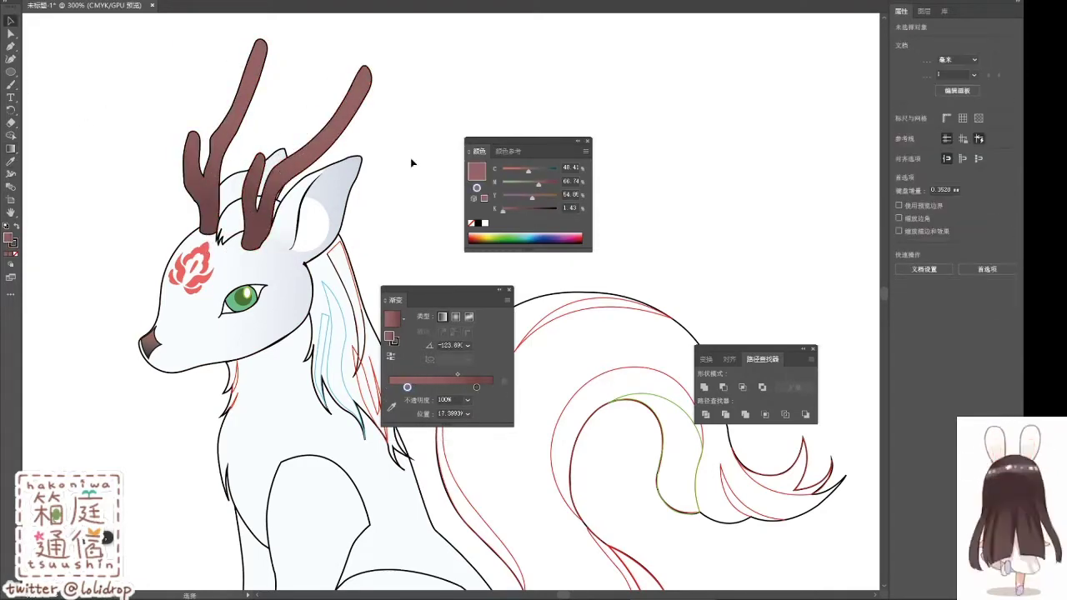
# Step: Select the hair shape through the Layers panel
pyautogui.scroll(-3, 207, 435)
pyautogui.hscroll(2, 207, 436)
pyautogui.click(925, 11)
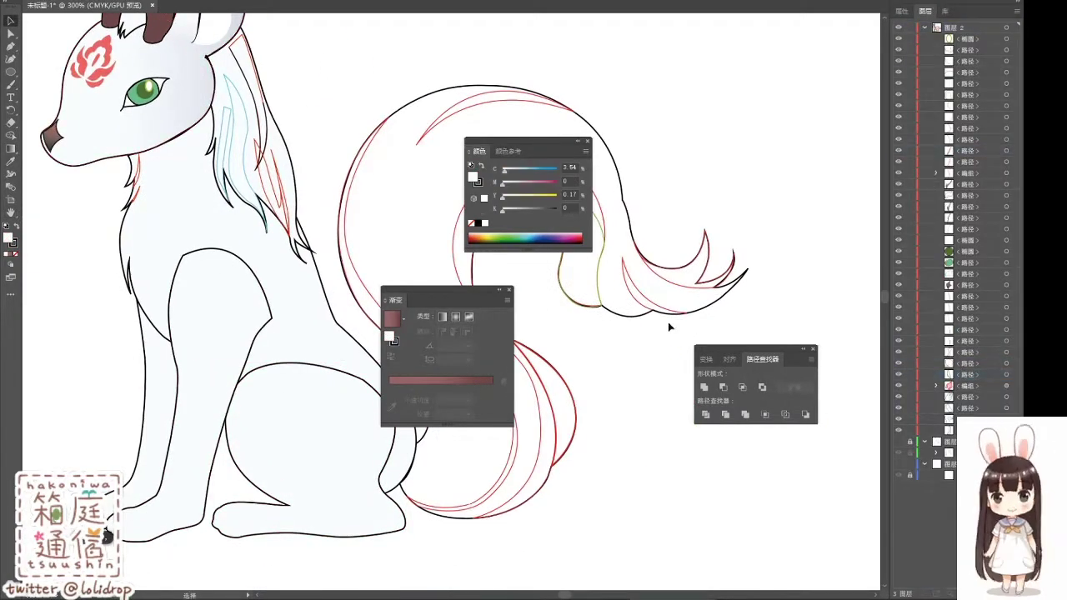
pyautogui.click(269, 278)
pyautogui.scroll(5, 37, 330)
pyautogui.hscroll(-2, 38, 330)
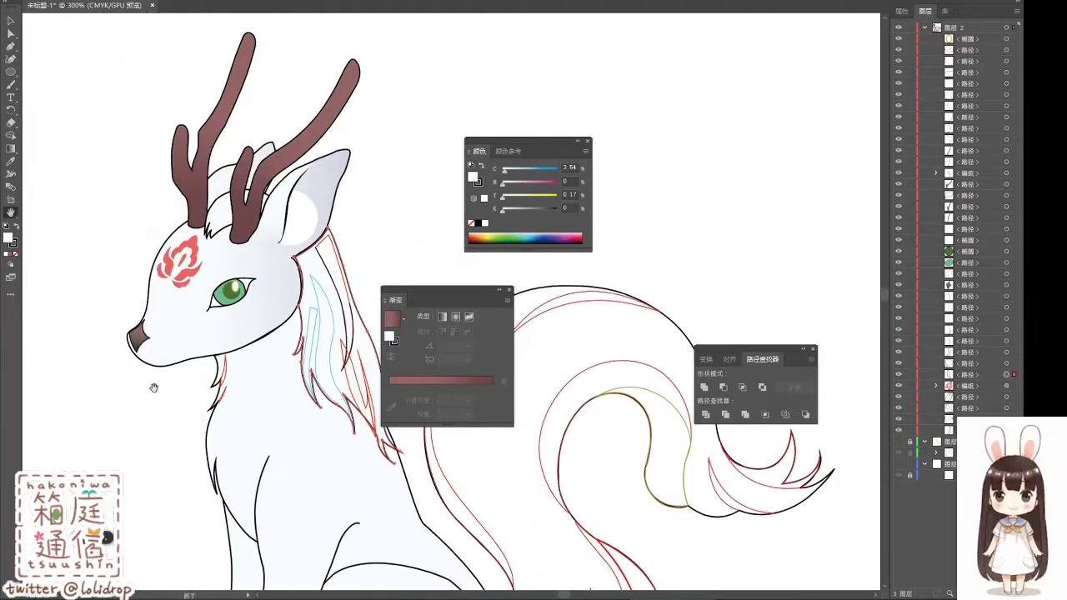
pyautogui.press('p')
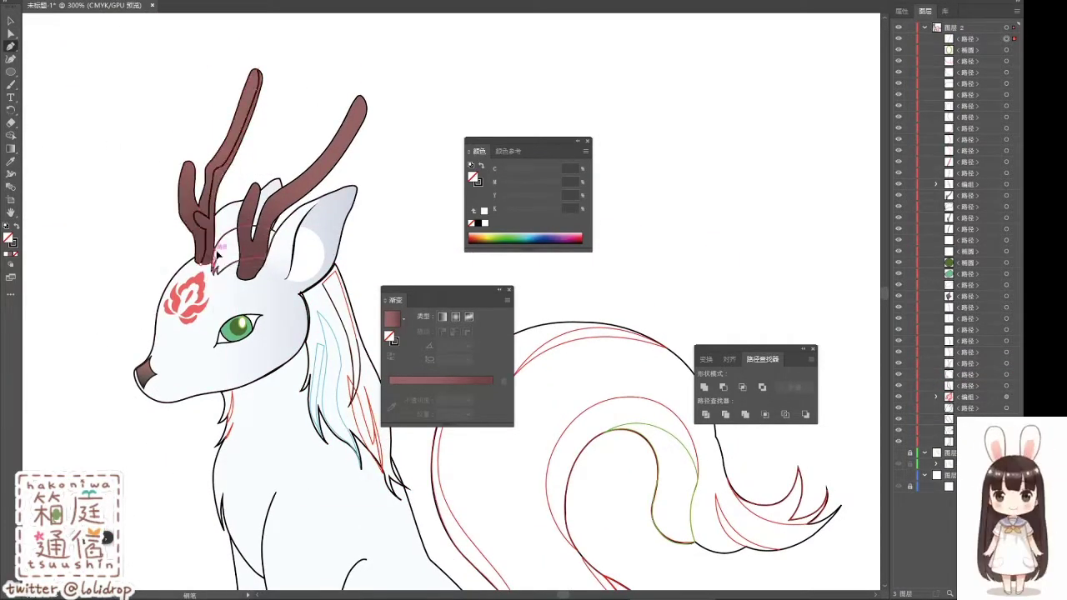
# Step: Set a dark red colour and start the shading path on the left antler
pyautogui.doubleClick(390, 336)
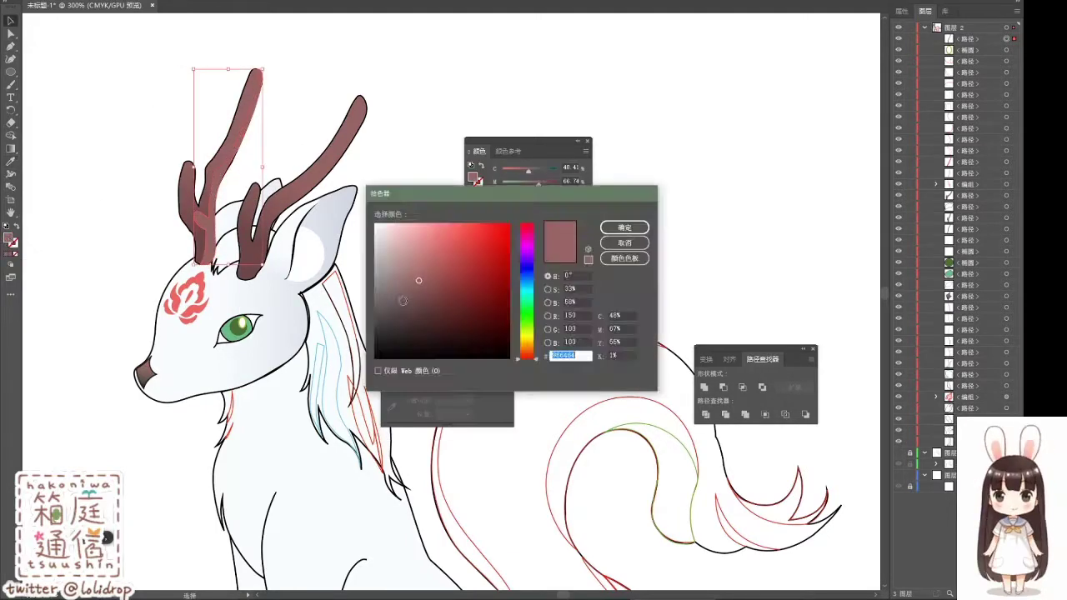
pyautogui.press('Return')
pyautogui.click(194, 205)
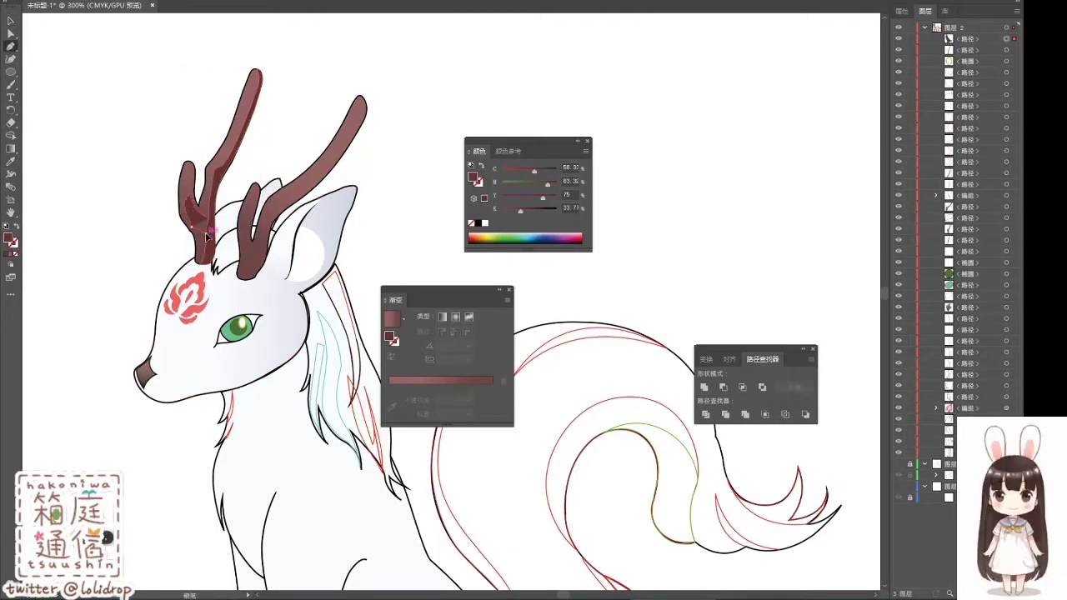
pyautogui.press('a')
pyautogui.click(41, 69)
pyautogui.press('p')
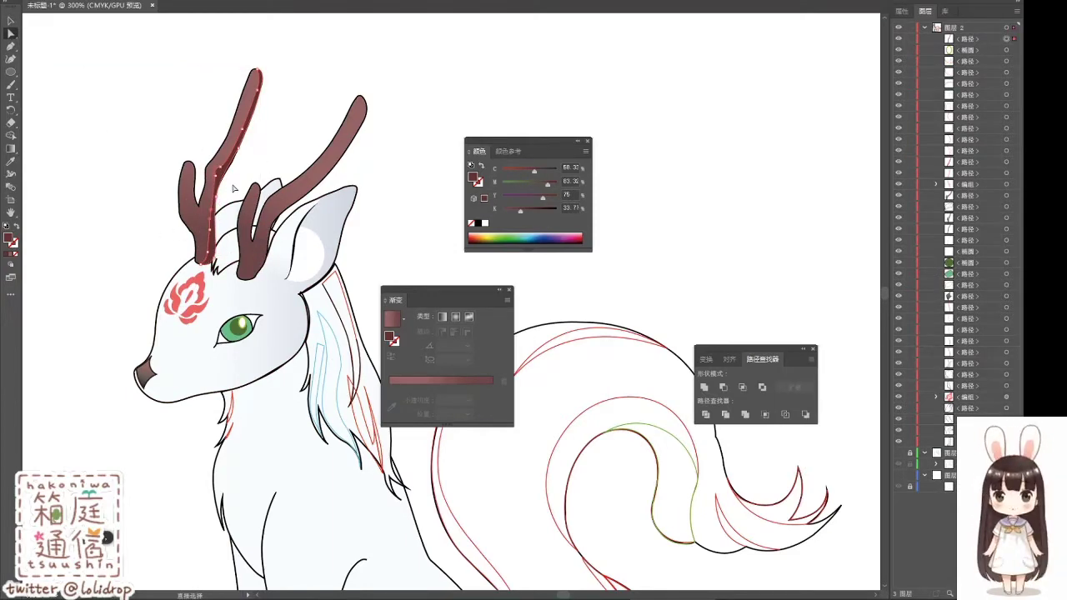
pyautogui.press('a')
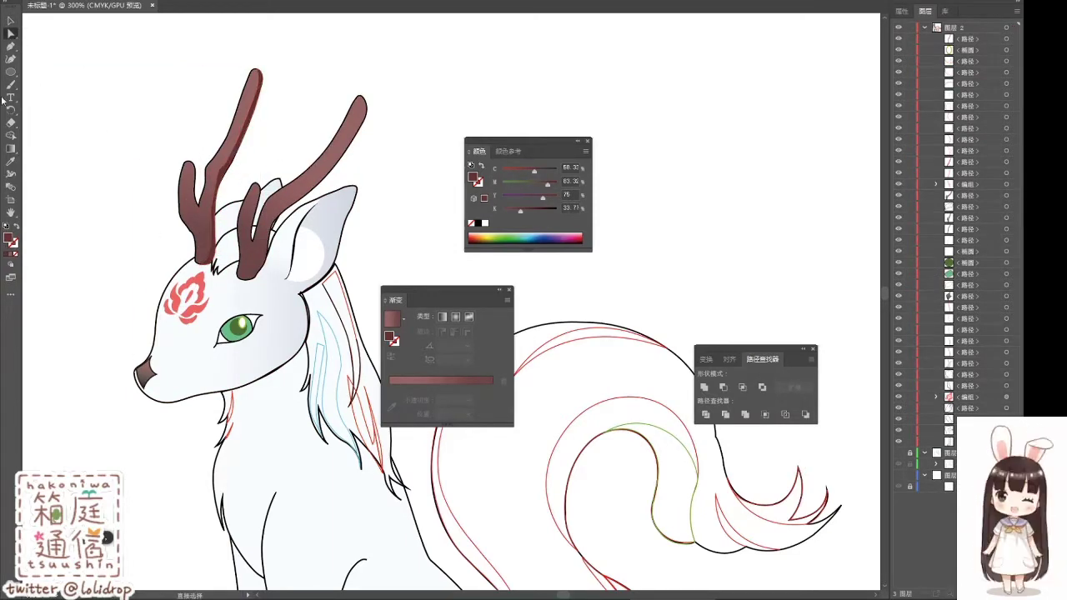
pyautogui.press('p')
# Step: Draw the shading strip on the left antler's edge and adjust its anchor points
pyautogui.press('p')
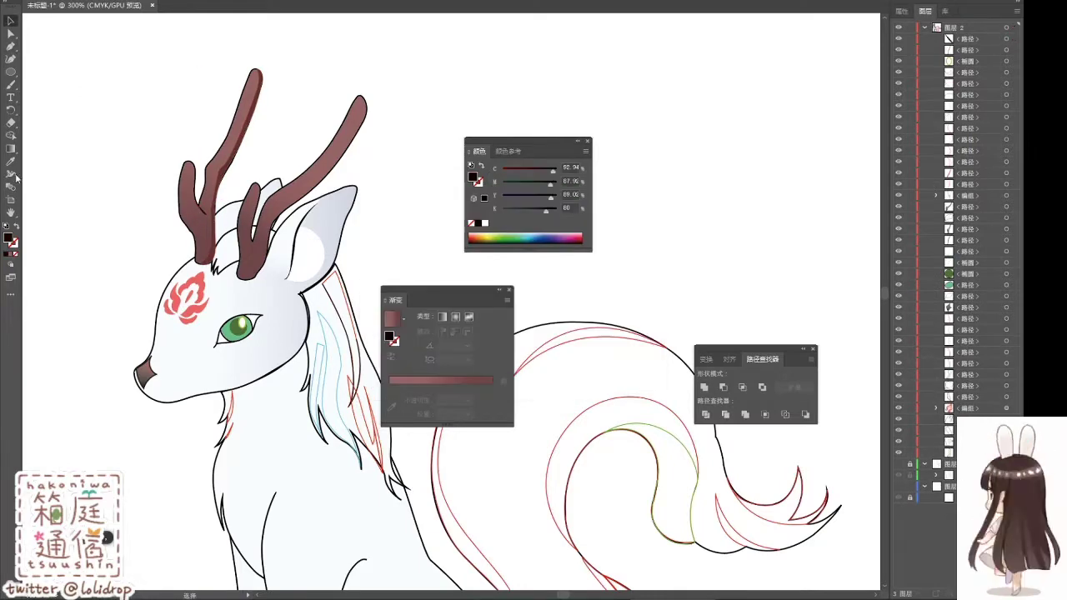
pyautogui.press('p')
pyautogui.click(184, 165)
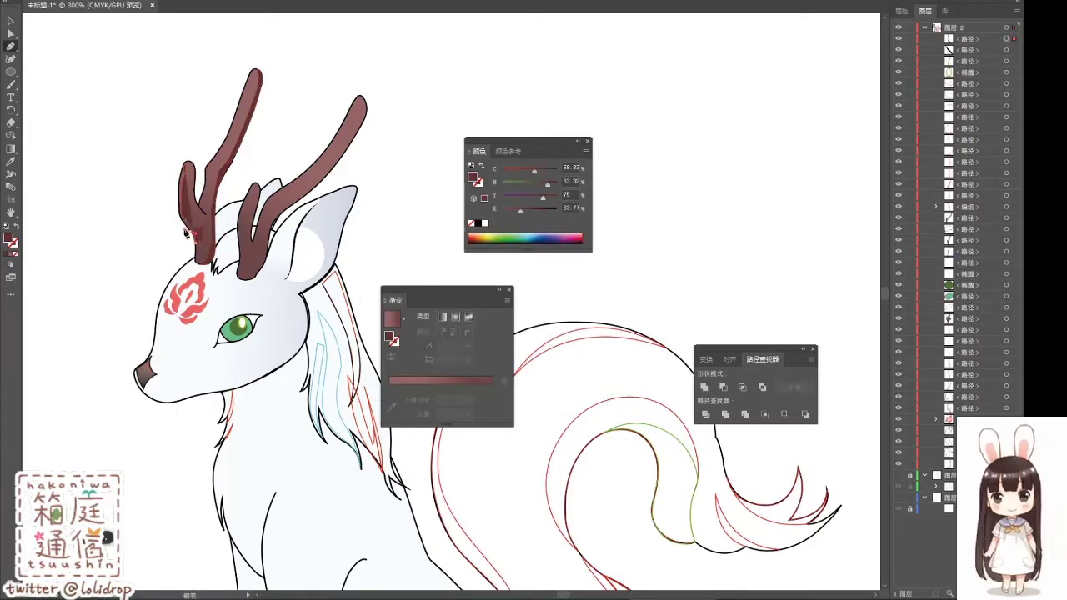
pyautogui.hotkey('ctrl', '+')
pyautogui.hotkey('ctrl', '+')
pyautogui.hotkey('ctrl', '+')
pyautogui.press('a')
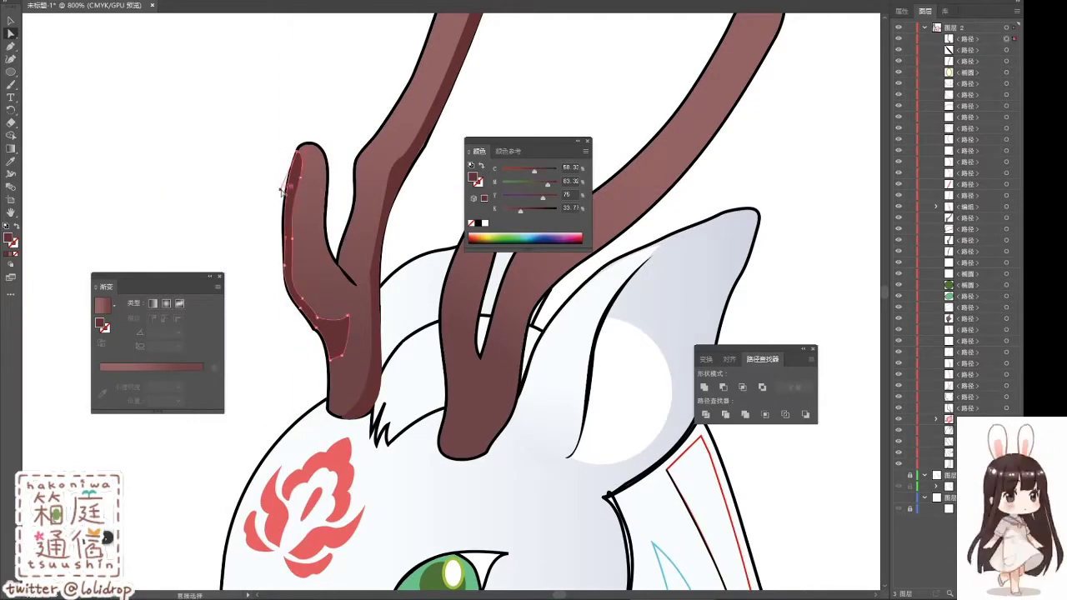
pyautogui.moveTo(281, 190); pyautogui.dragTo(143, 207)
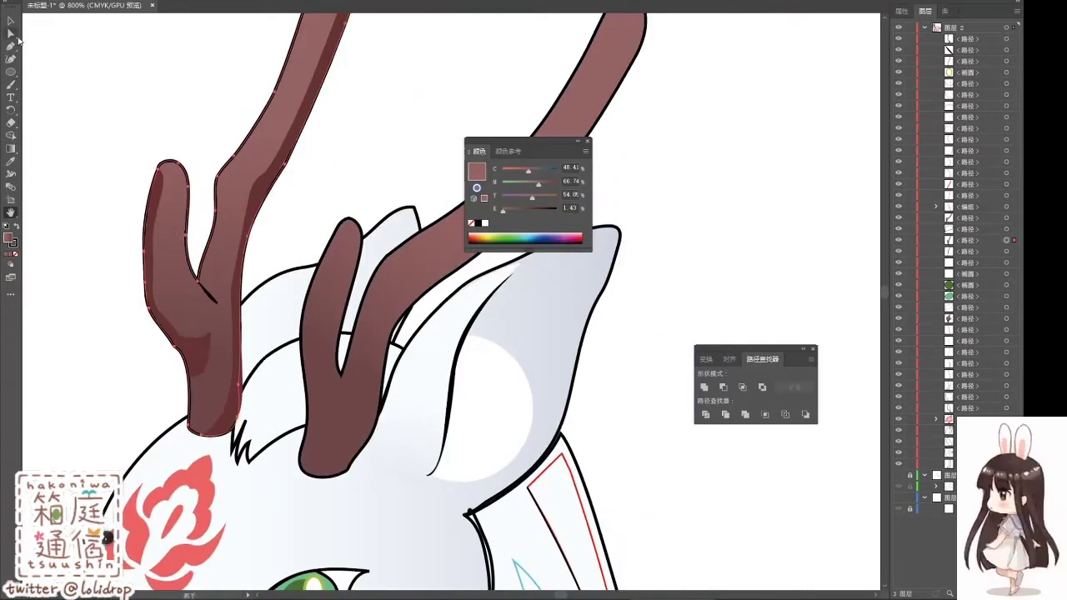
pyautogui.hotkey('ctrl', '-')
pyautogui.hotkey('ctrl', '-')
pyautogui.hotkey('ctrl', '-')
pyautogui.click(11, 213)
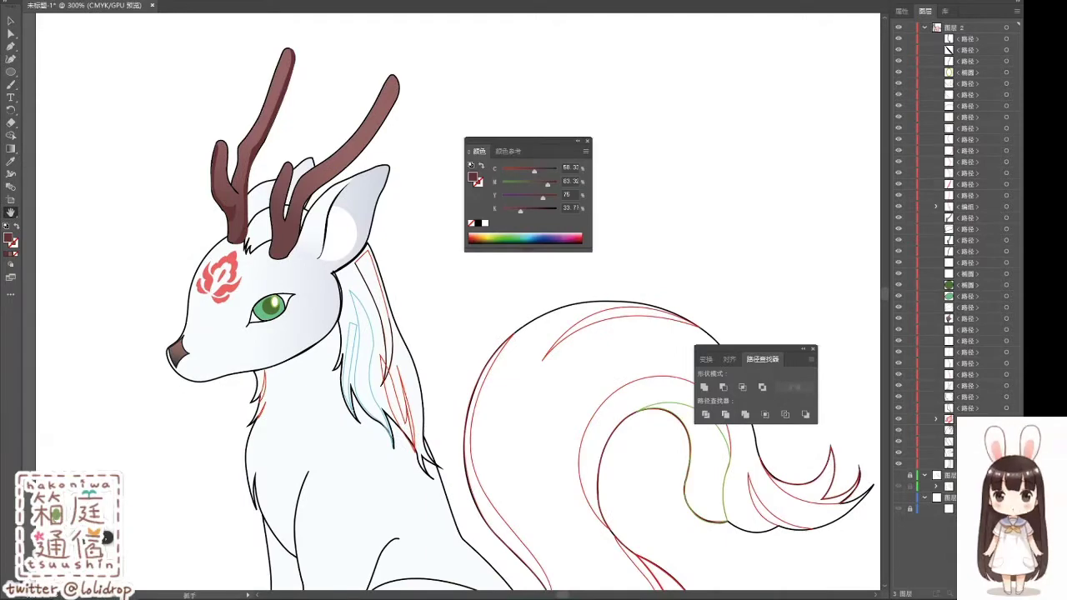
pyautogui.click(11, 33)
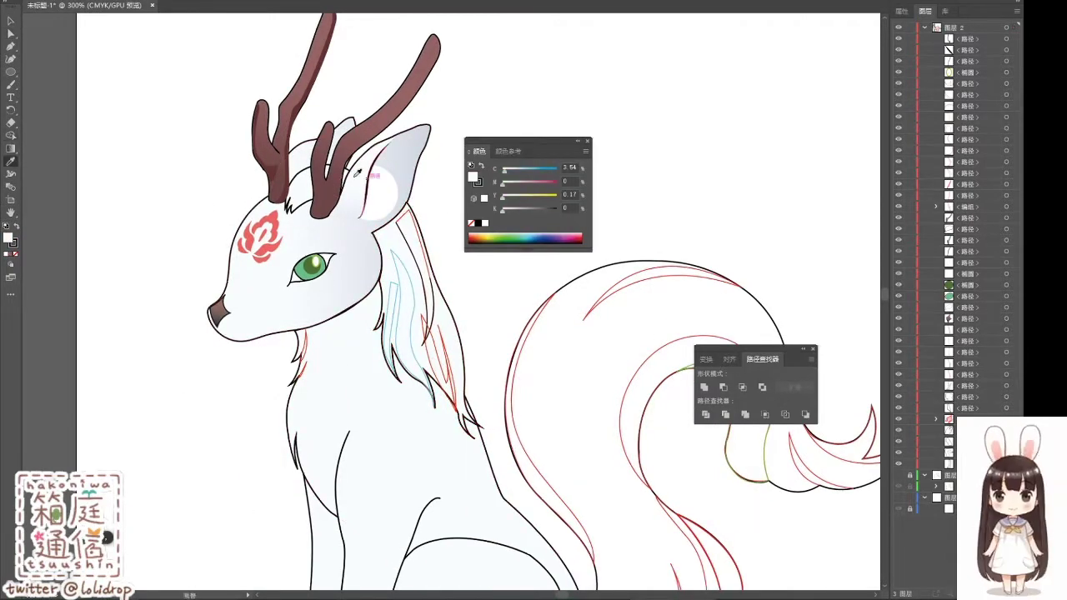
# Step: Paint a curved stroke inside the right ear with the 5 点圆形 brush
pyautogui.moveTo(386, 170); pyautogui.dragTo(371, 219)
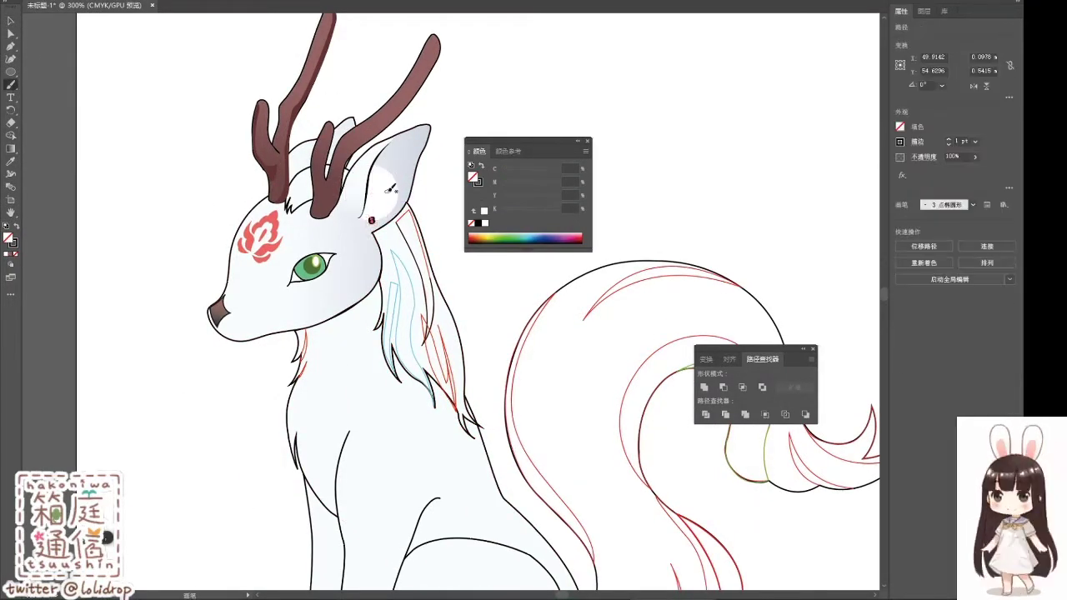
pyautogui.click(972, 204)
pyautogui.hotkey('ctrl', 'shift', 'a')
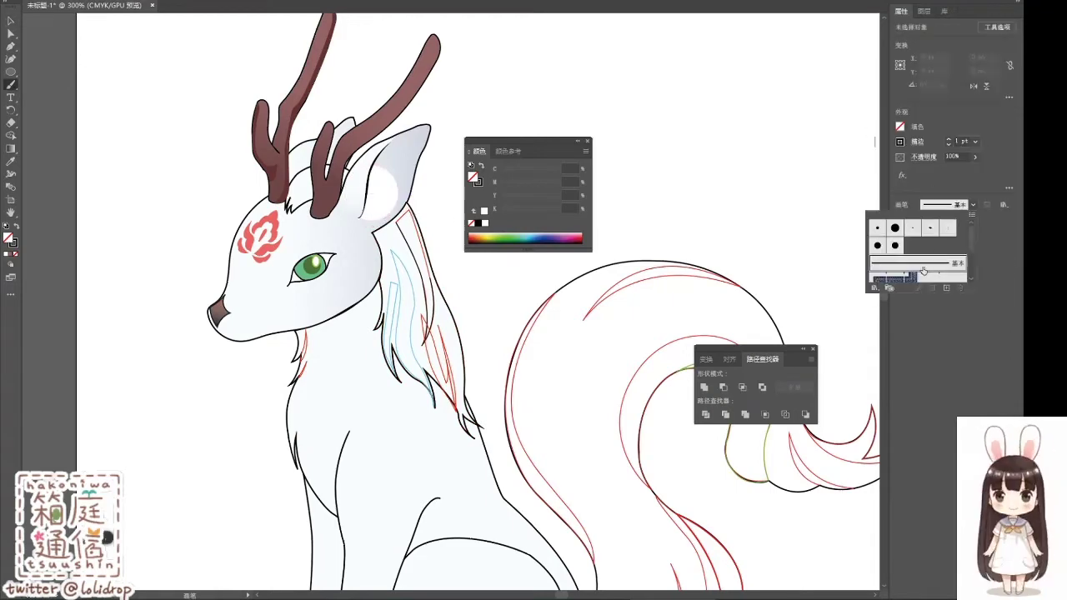
pyautogui.click(912, 228)
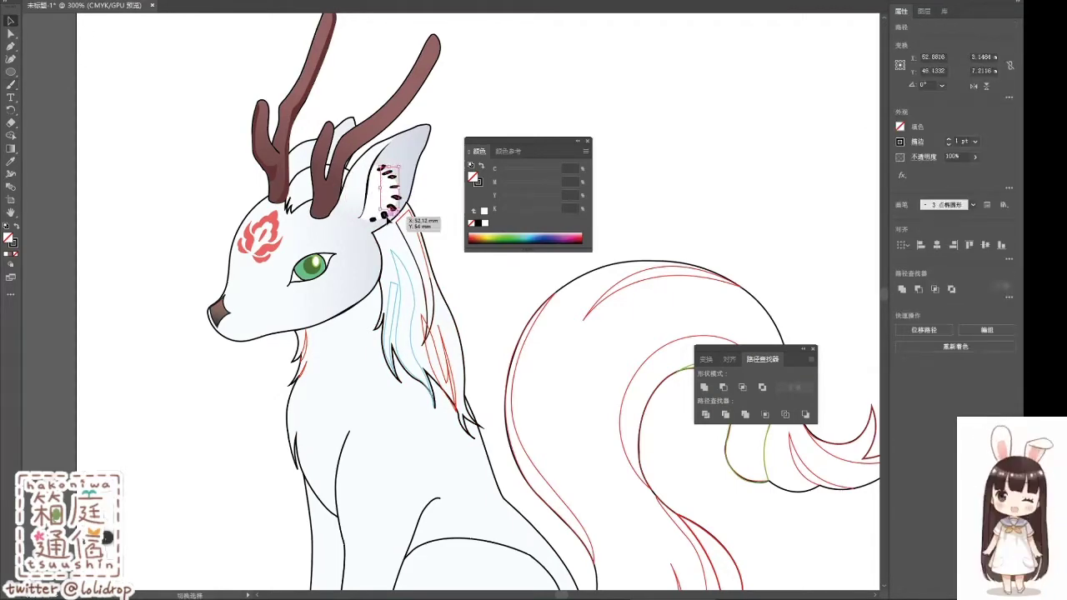
pyautogui.hotkey('ctrl', 'z')
pyautogui.click(972, 204)
pyautogui.click(895, 229)
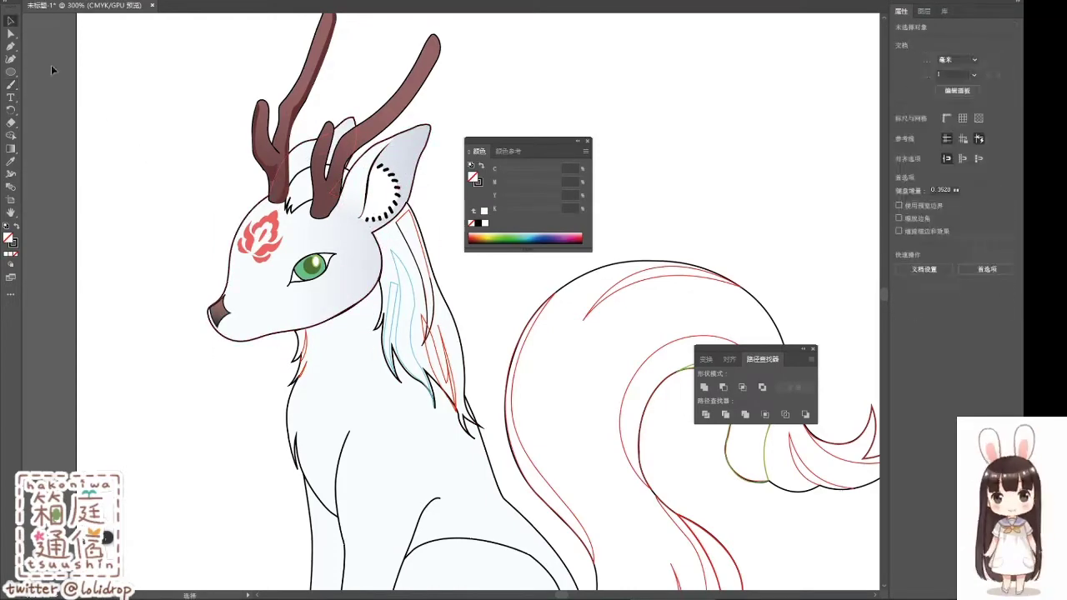
# Step: Recolour the ear dashes grey-purple
pyautogui.scroll(5, 372, 91)
pyautogui.press('a')
pyautogui.click(450, 283)
pyautogui.rightClick(451, 285)
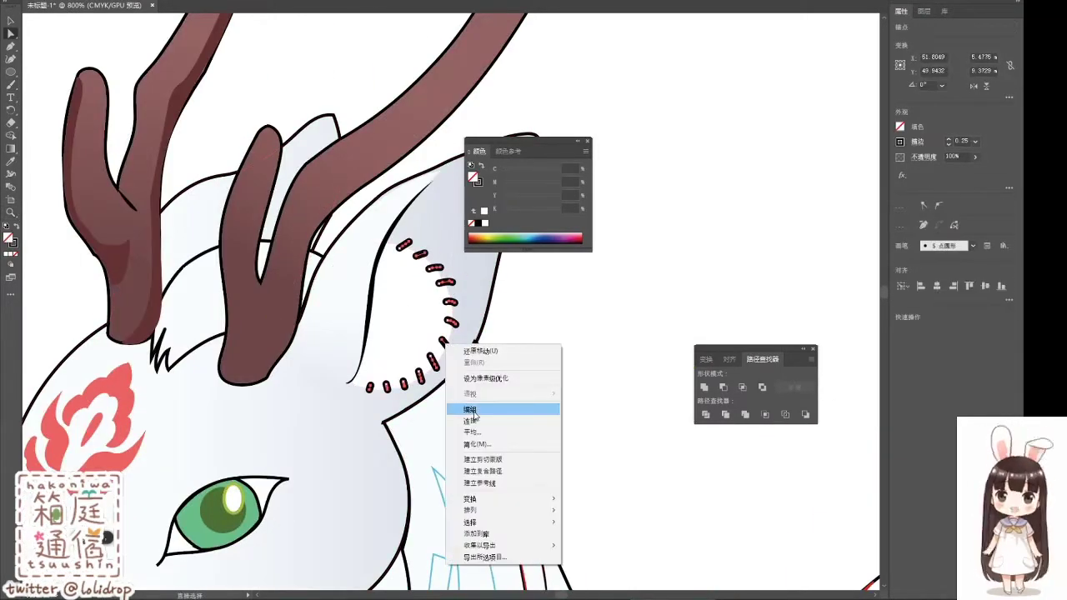
pyautogui.click(476, 407)
pyautogui.doubleClick(474, 180)
pyautogui.click(627, 223)
pyautogui.keyDown('alt'); pyautogui.click(477, 344); pyautogui.keyUp('alt')
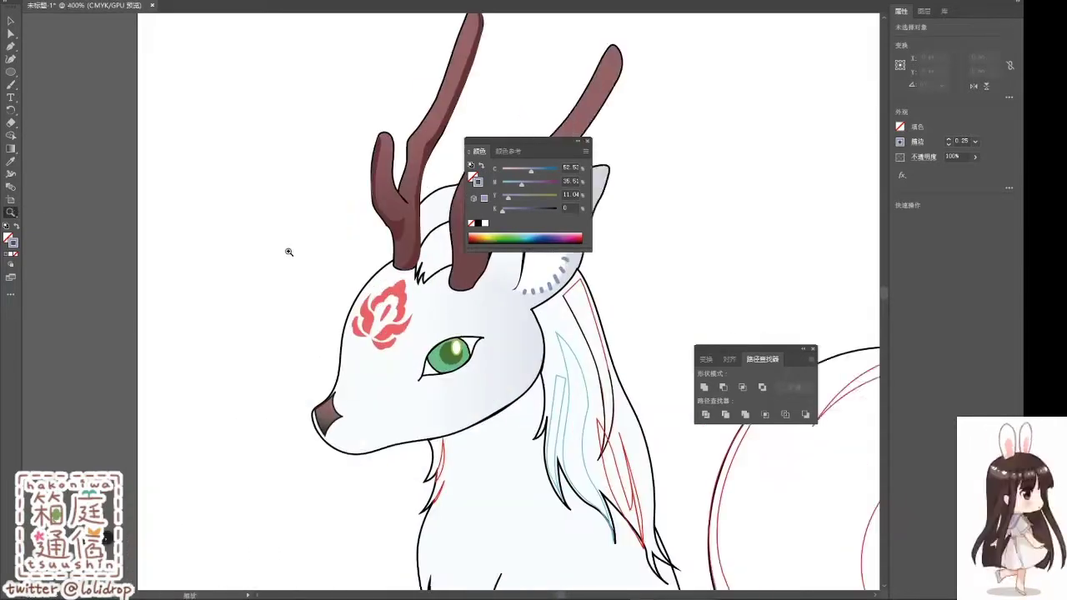
# Step: Hide both antlers and the red guide lines in the Layers panel
pyautogui.moveTo(286, 245); pyautogui.dragTo(146, 261)
pyautogui.press('F7')
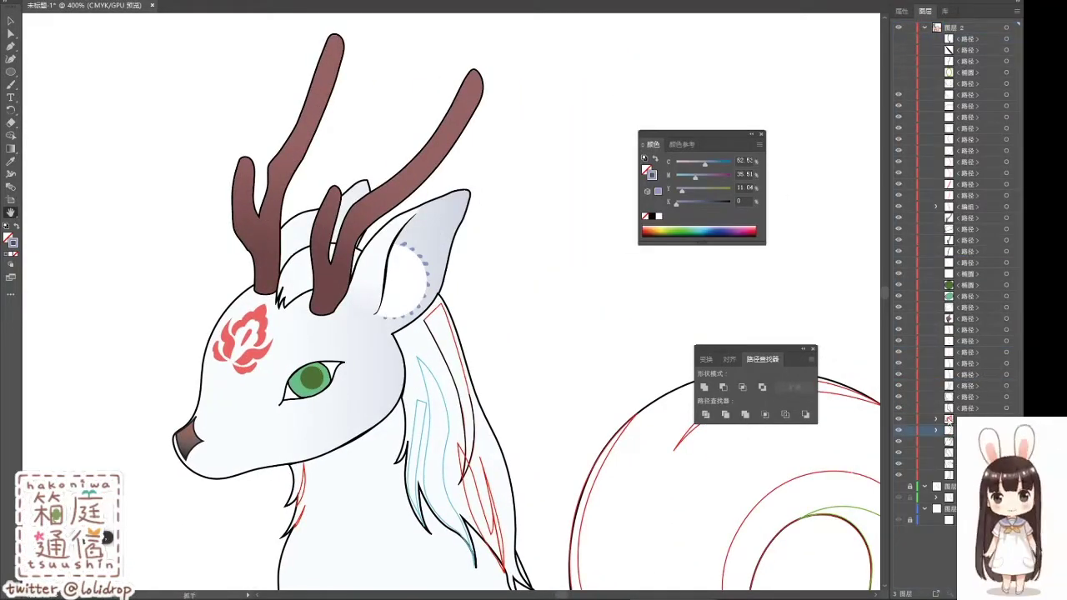
pyautogui.click(935, 430)
pyautogui.click(962, 262)
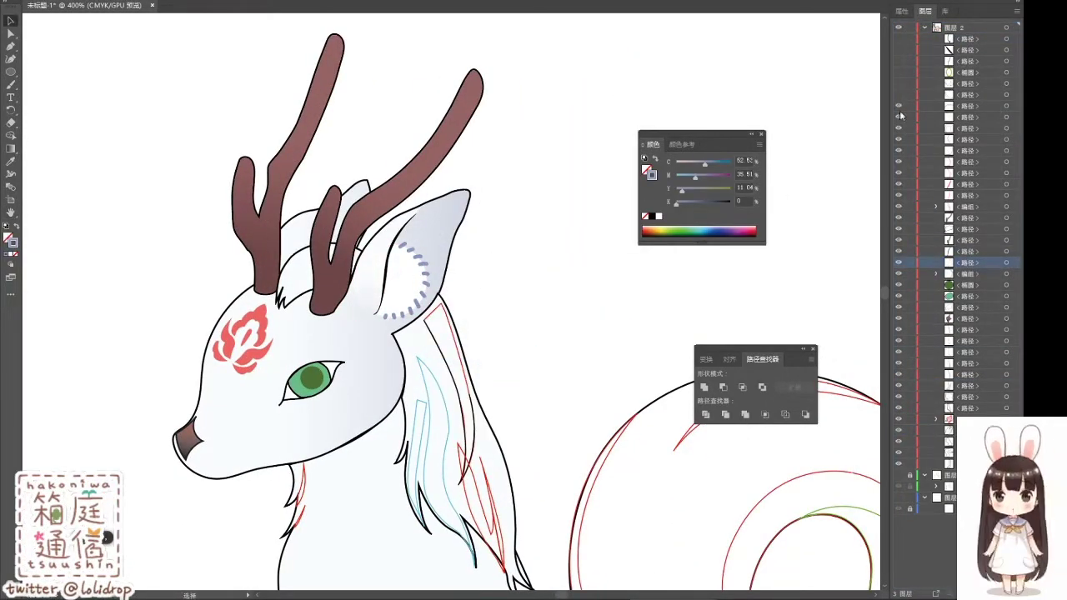
pyautogui.moveTo(898, 117); pyautogui.dragTo(899, 230)
pyautogui.click(244, 199)
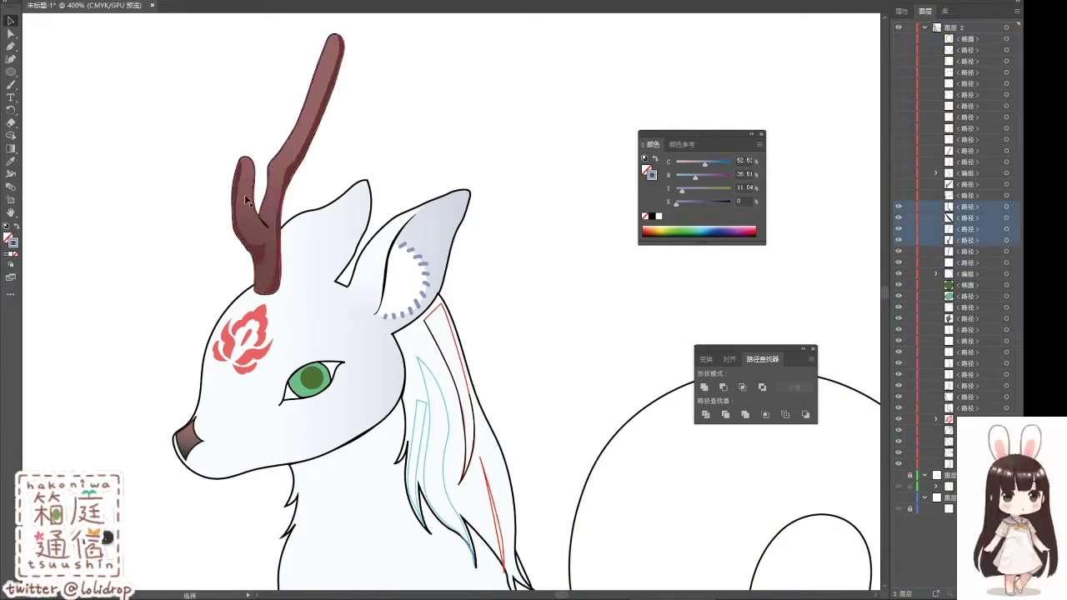
pyautogui.press('a')
pyautogui.click(276, 290)
pyautogui.hotkey('ctrl', '+')
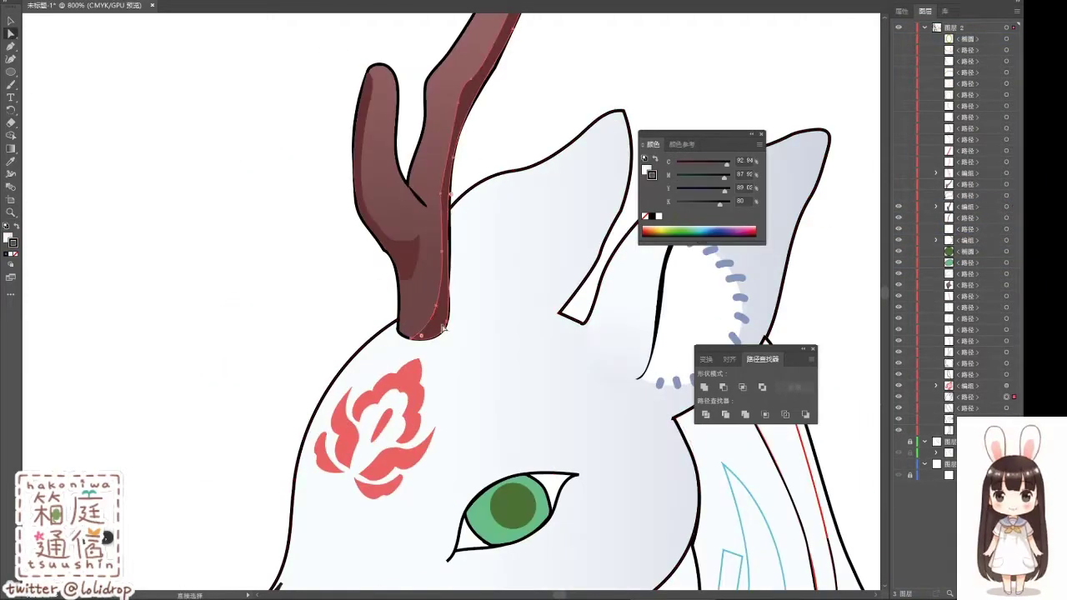
pyautogui.hotkey('ctrl', '-')
pyautogui.hotkey('ctrl', '-')
pyautogui.hotkey('ctrl', '-')
pyautogui.click(898, 218)
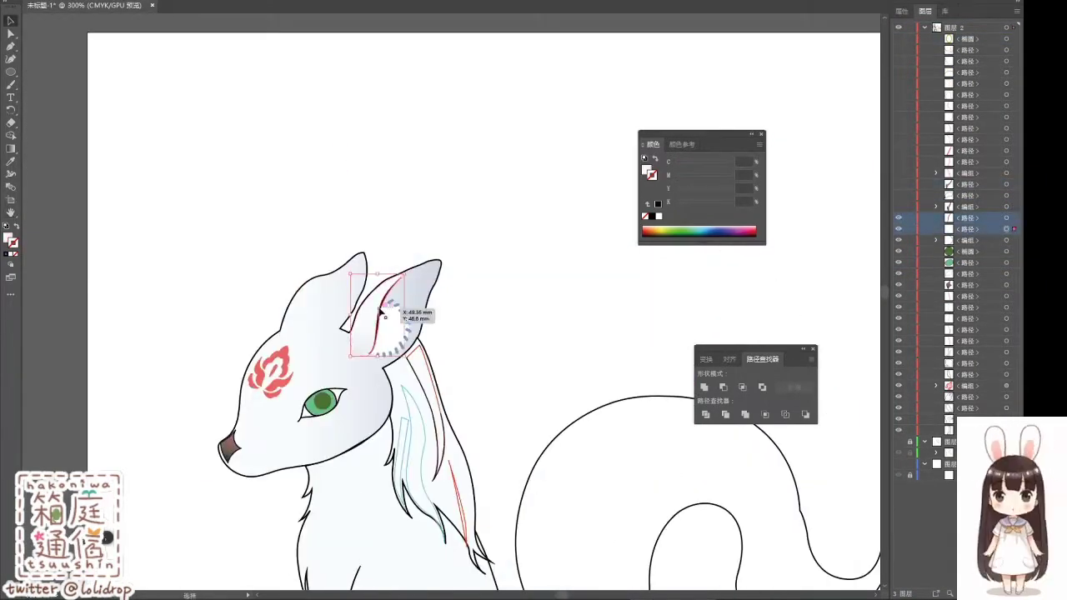
pyautogui.hotkey('ctrl', '3')
# Step: Trace a new closed outline for the left ear with the Pen
pyautogui.press('p')
pyautogui.click(280, 329)
pyautogui.click(364, 251)
pyautogui.click(341, 330)
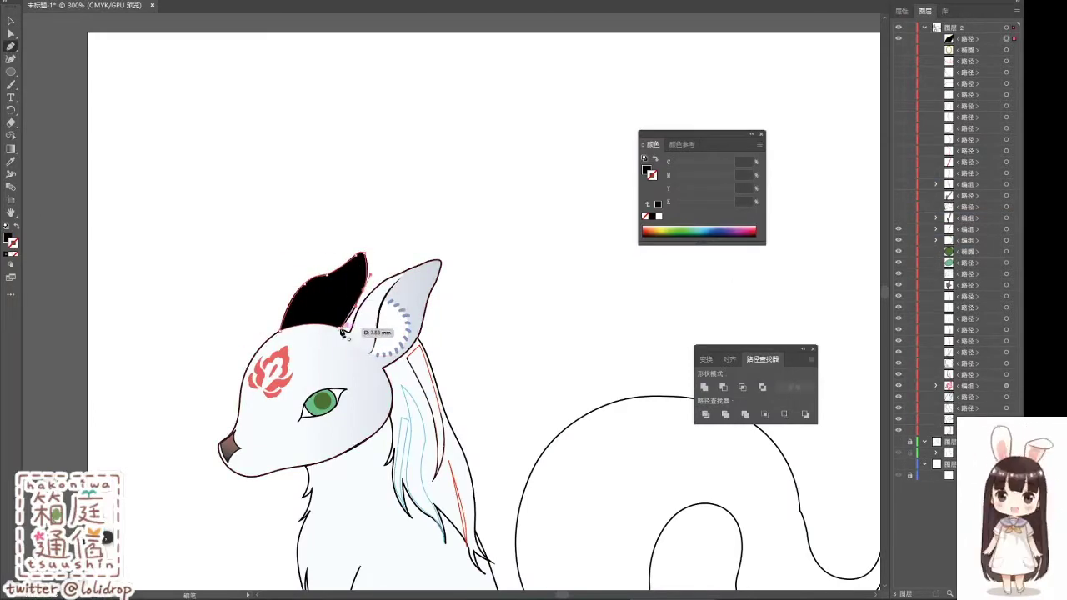
pyautogui.click(280, 329)
# Step: Cut the pasted head copy into a left-ear shape with a five-point polygon
pyautogui.click(360, 71)
pyautogui.click(367, 143)
pyautogui.click(298, 259)
pyautogui.click(102, 254)
pyautogui.click(170, 159)
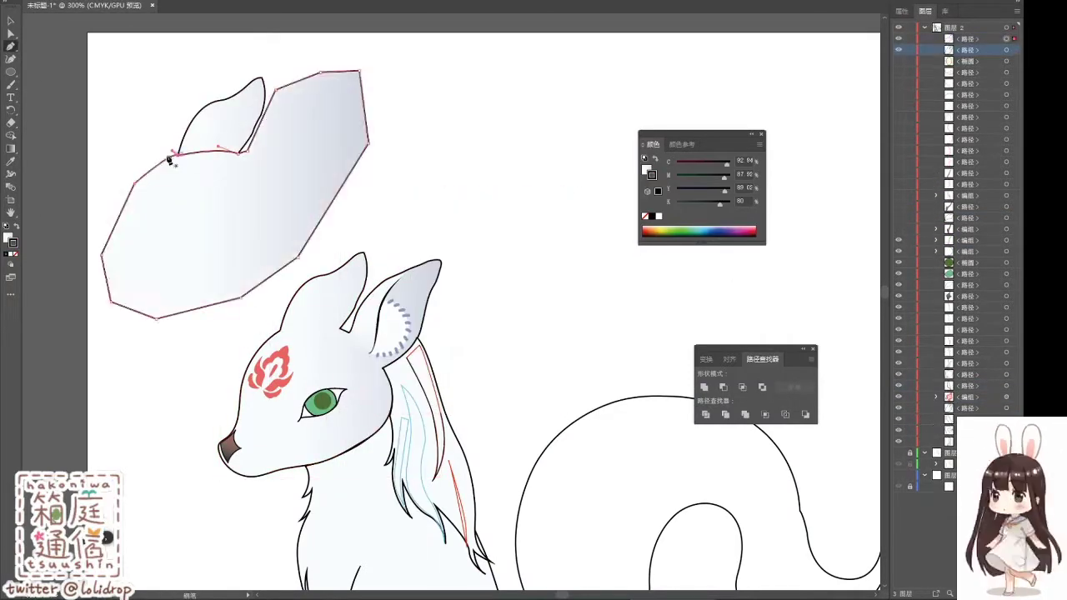
pyautogui.press('g')
# Step: Give the new ear a pale white gradient and merge it into the head outline
pyautogui.moveTo(314, 317); pyautogui.dragTo(350, 263)
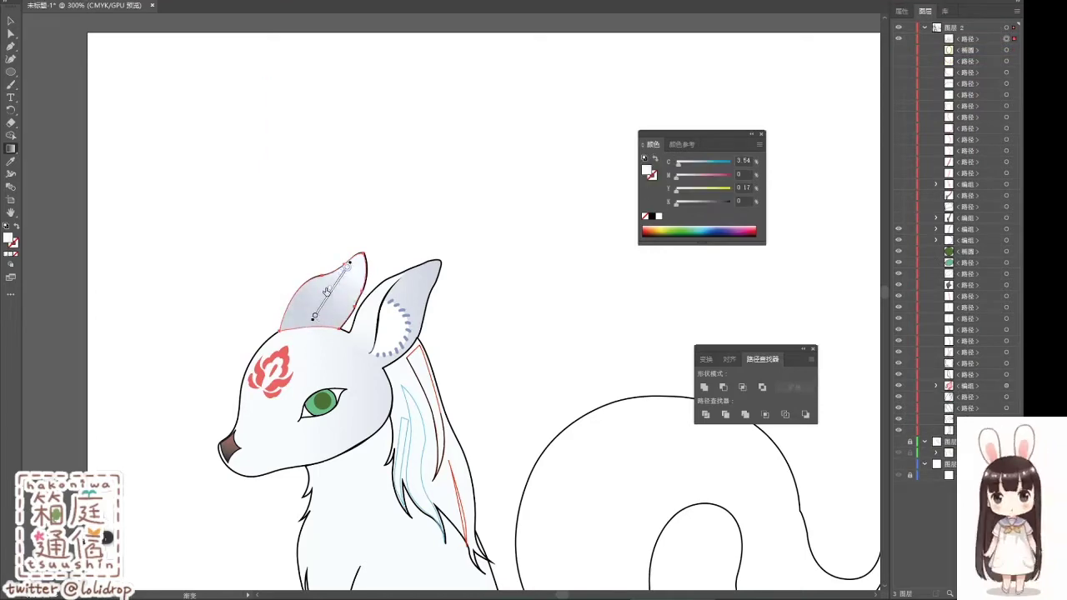
pyautogui.hotkey('ctrl', '=')
pyautogui.hotkey('ctrl', '=')
pyautogui.press('a')
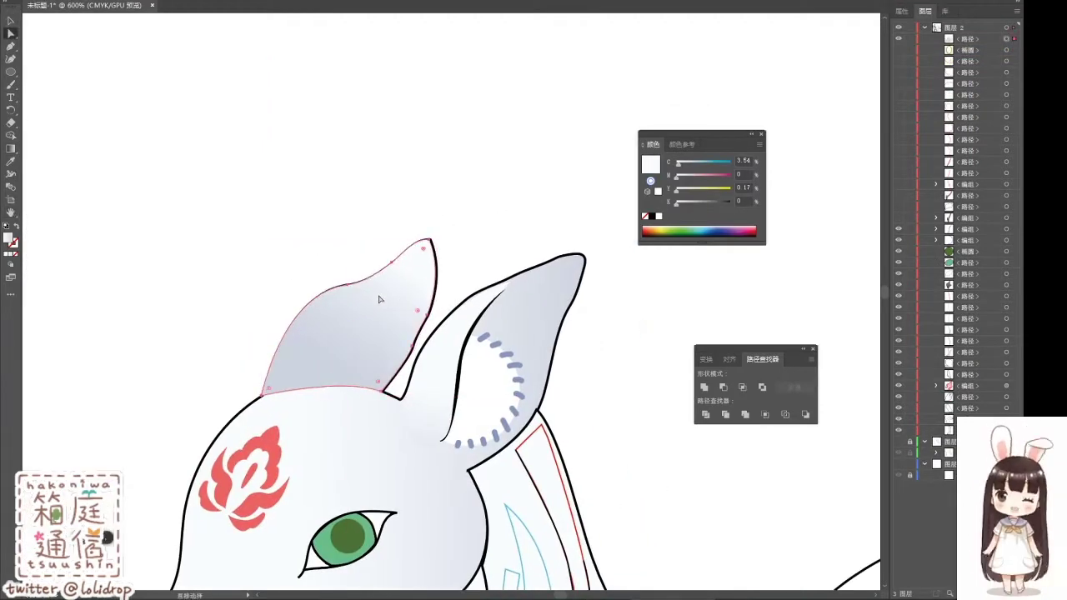
pyautogui.moveTo(357, 342); pyautogui.dragTo(341, 357)
pyautogui.press('v')
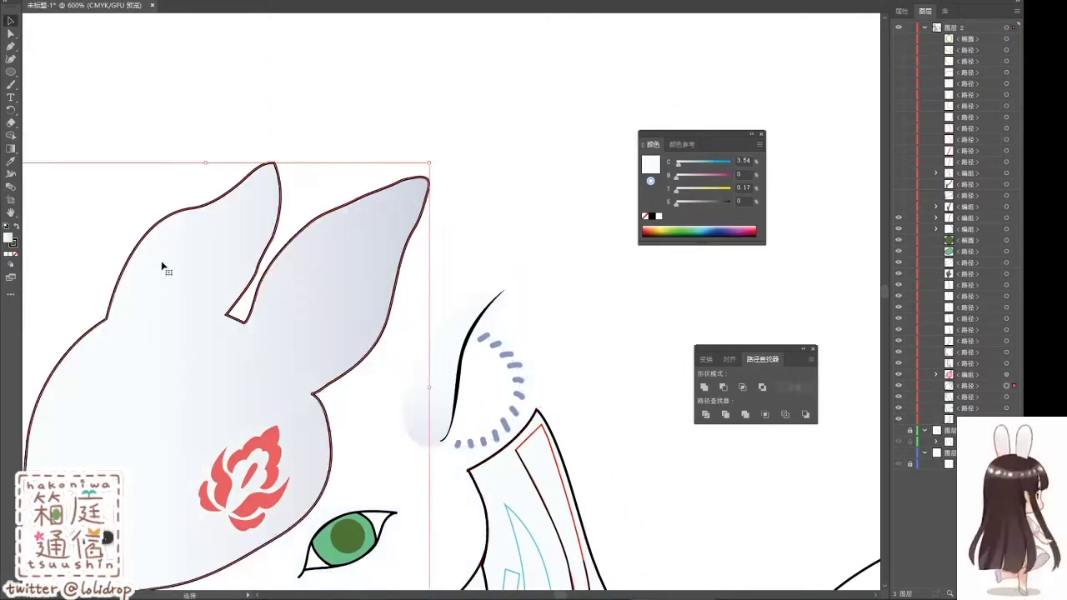
pyautogui.rightClick(332, 359)
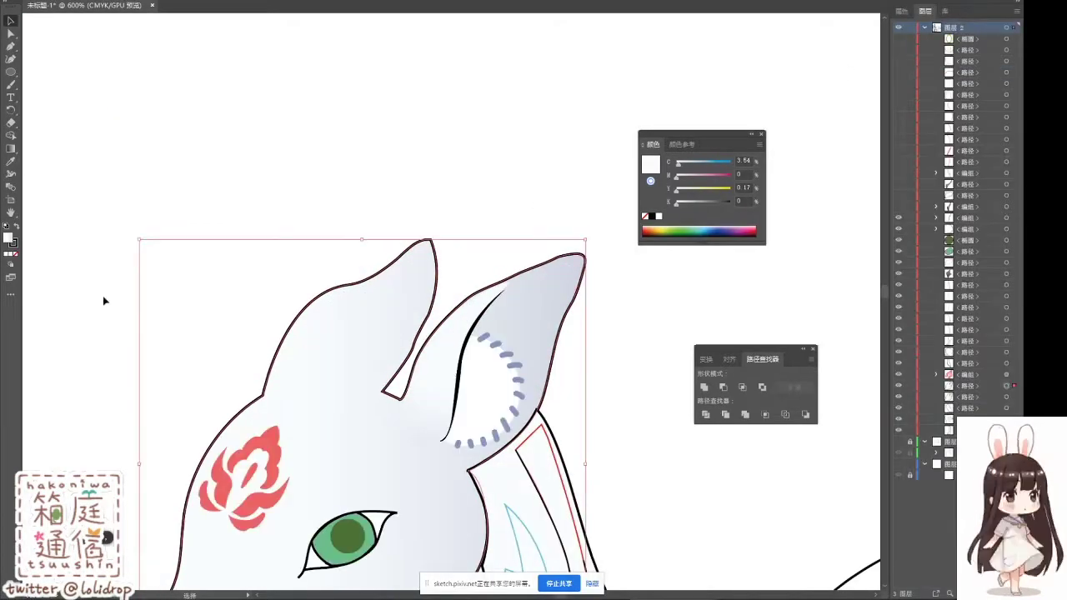
# Step: Select the ear's layer and rerun its gradient upward across the ear
pyautogui.scroll(-5, 399, 394)
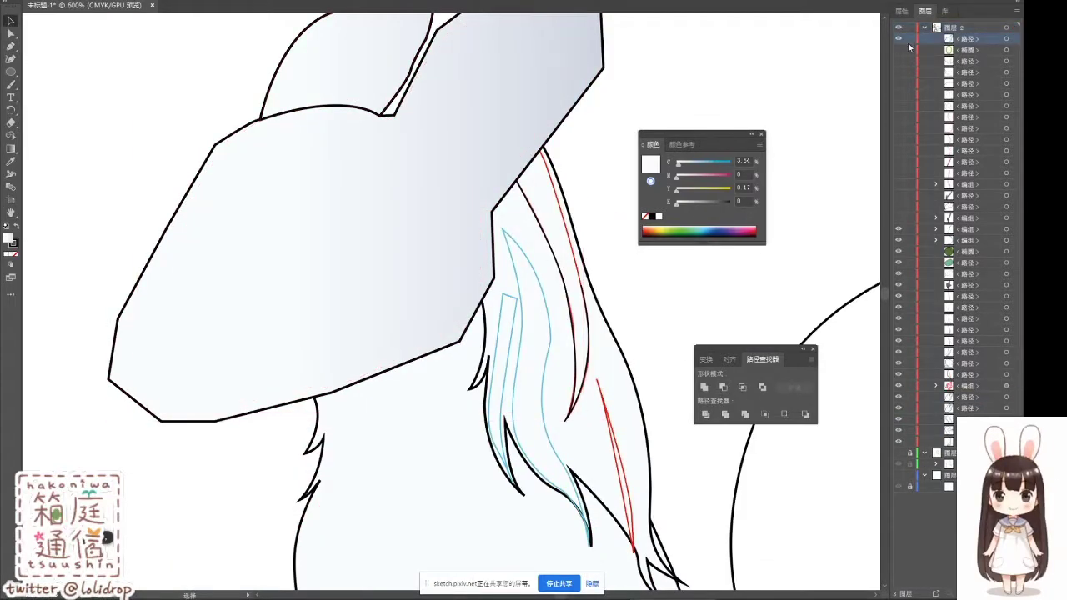
pyautogui.click(965, 397)
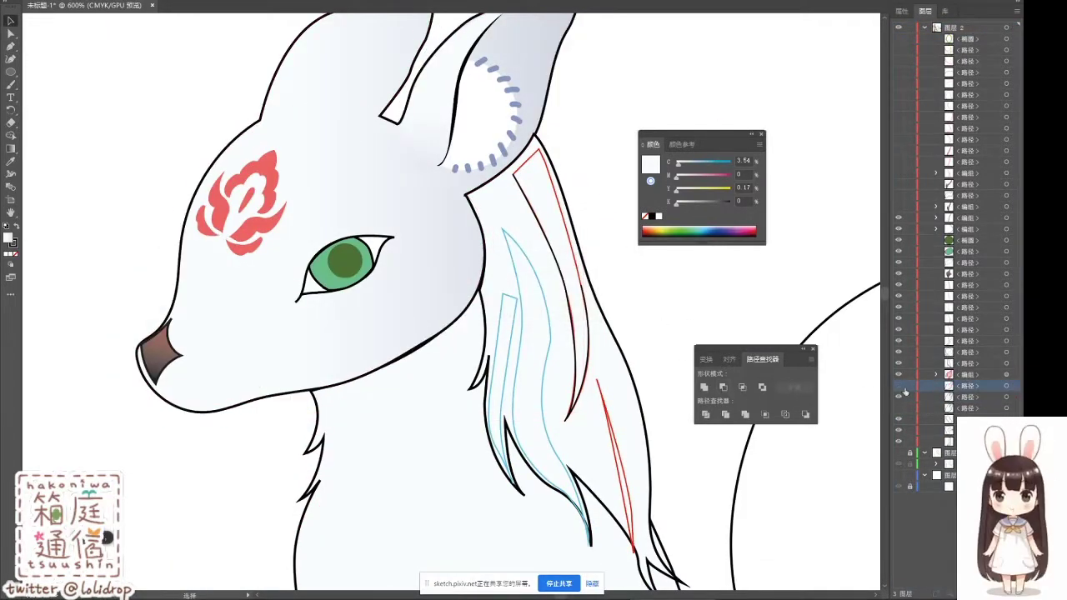
pyautogui.scroll(5, 333, 251)
pyautogui.press('g')
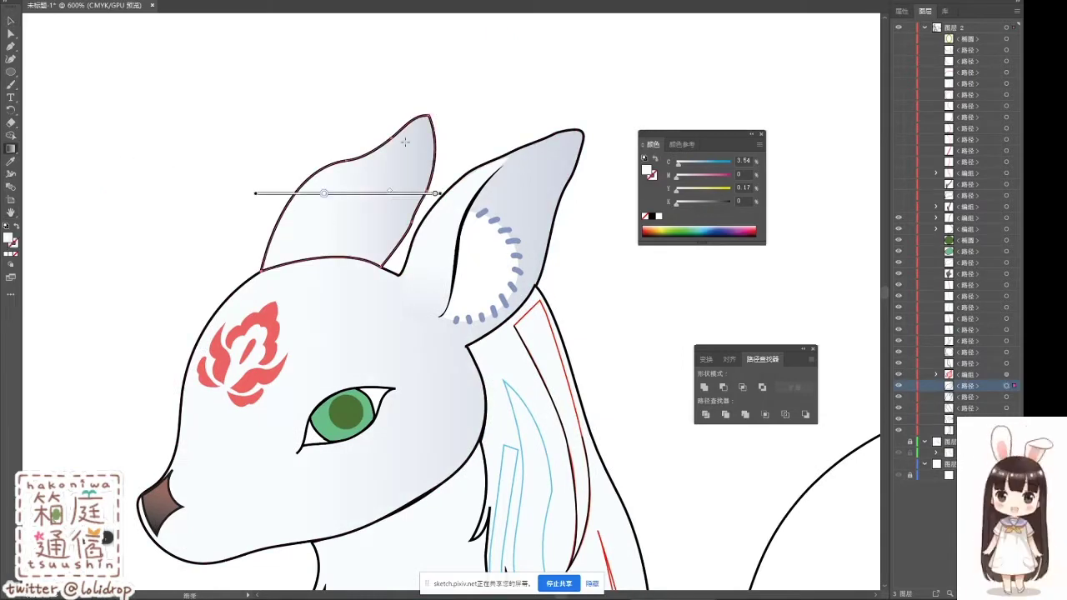
pyautogui.moveTo(320, 274); pyautogui.dragTo(411, 81)
pyautogui.scroll(-5, 375, 292)
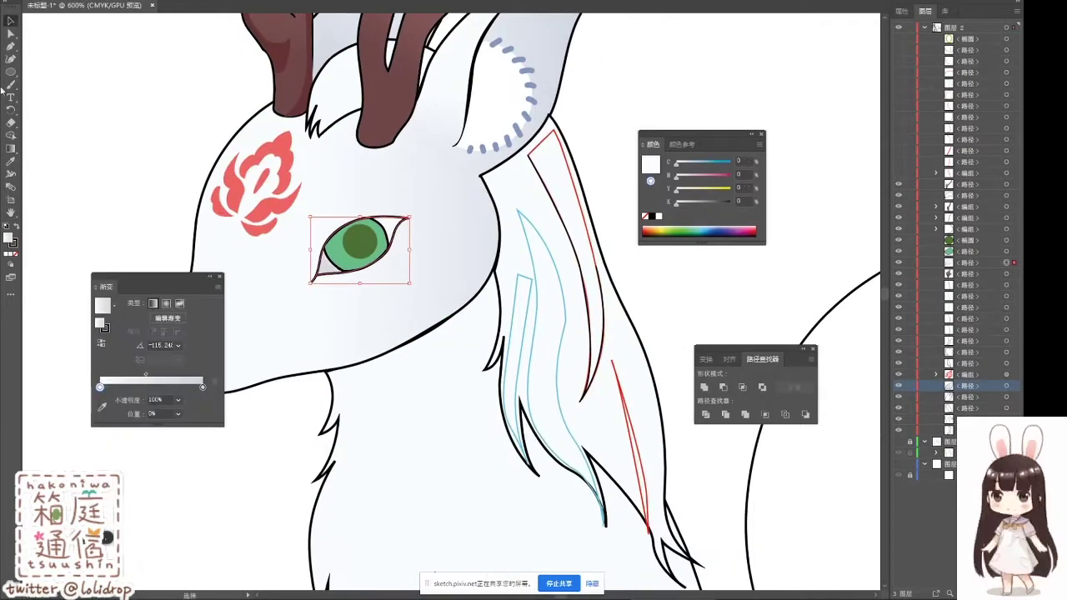
# Step: Spread the green iris gradient stops, set sliders to HSB, and check the eye's shapes
pyautogui.moveTo(337, 224); pyautogui.dragTo(379, 281)
pyautogui.click(354, 246)
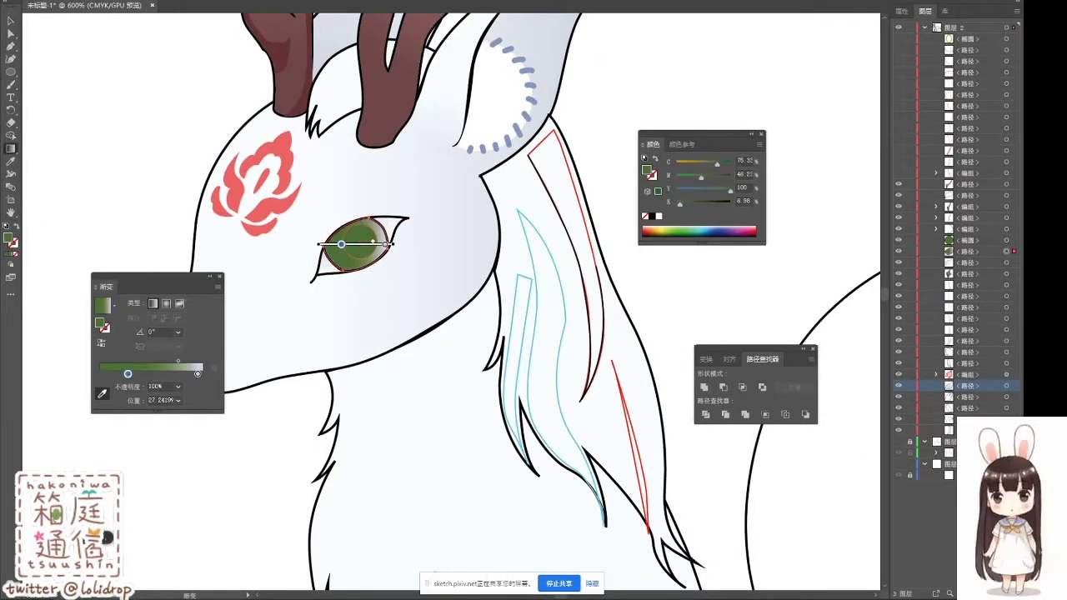
pyautogui.moveTo(117, 375); pyautogui.dragTo(100, 378)
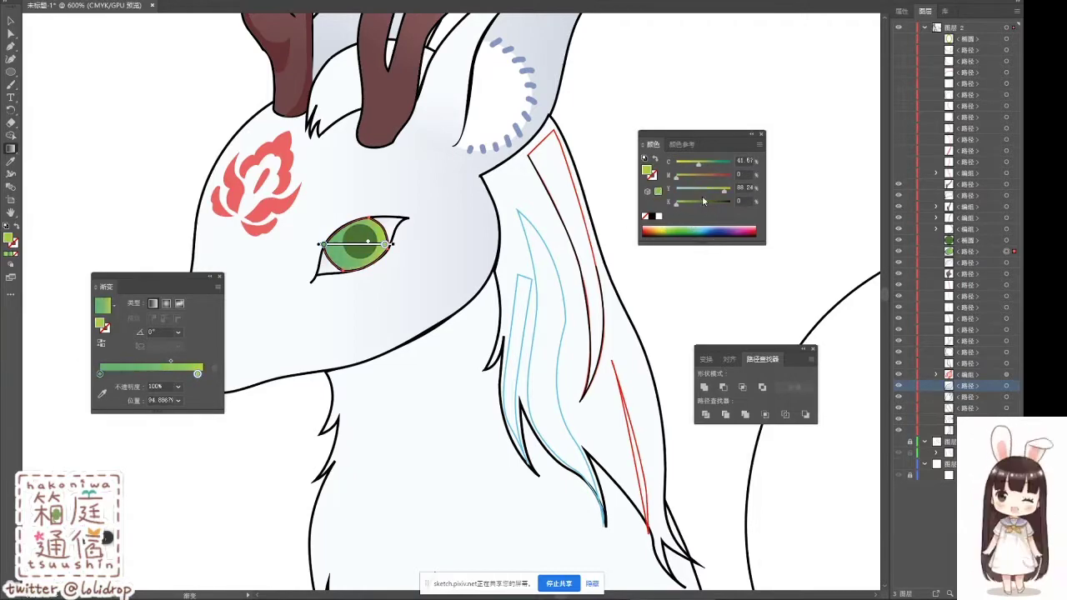
pyautogui.click(784, 186)
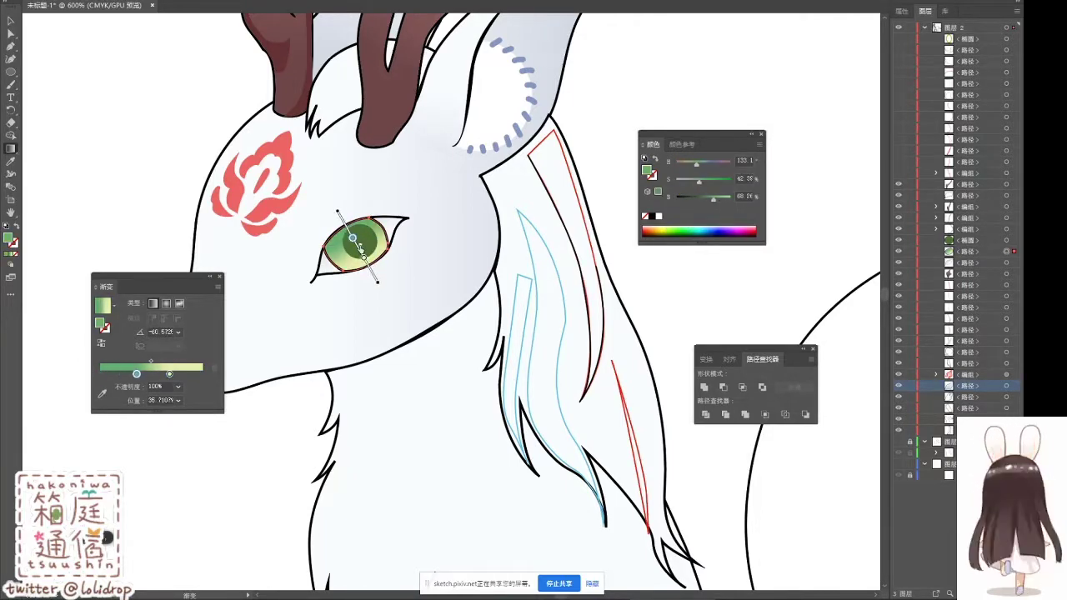
pyautogui.press('v')
pyautogui.click(360, 243)
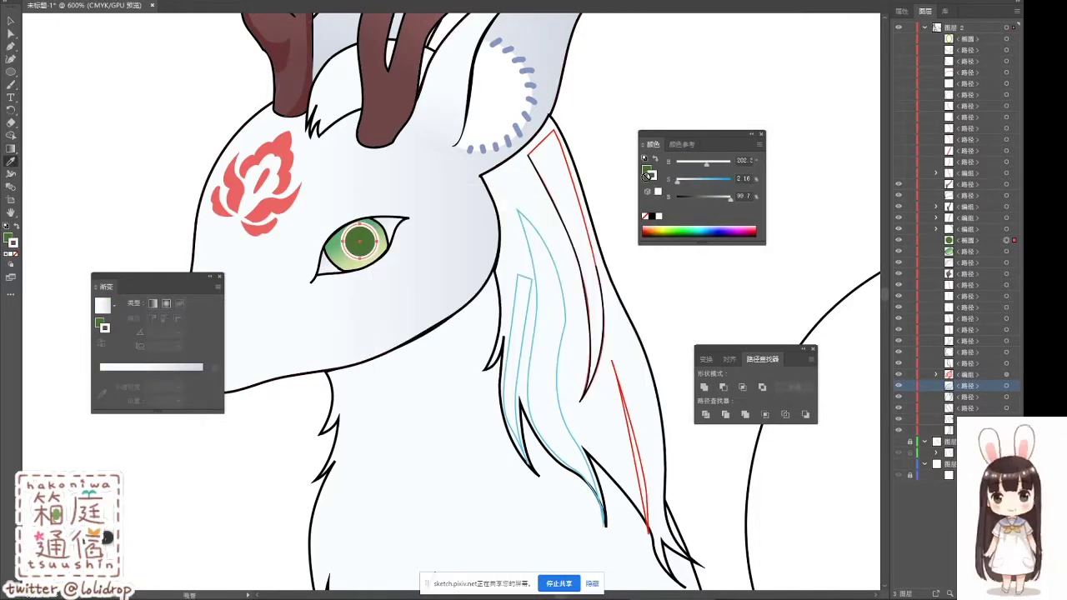
pyautogui.click(367, 236)
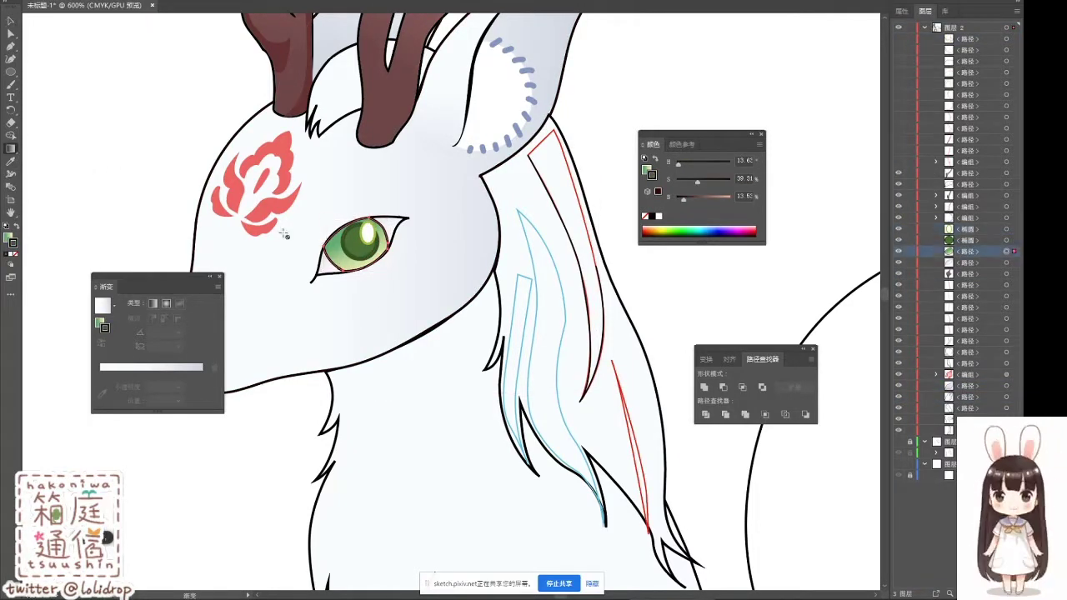
pyautogui.click(354, 240)
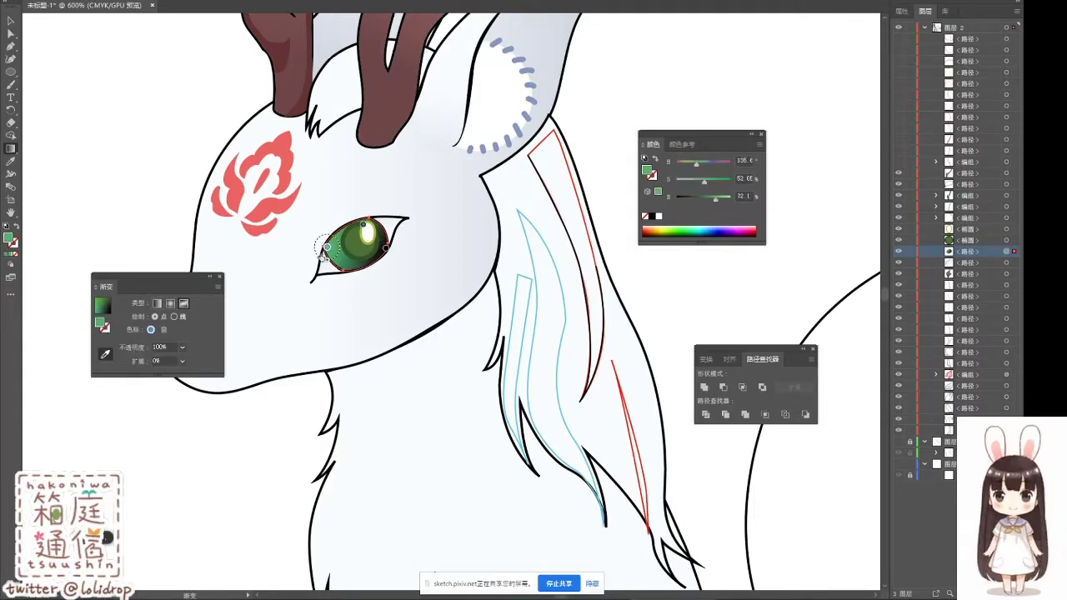
# Step: Redraw the eye as a diagonal linear teal-to-green gradient at about -61.7°
pyautogui.press('v')
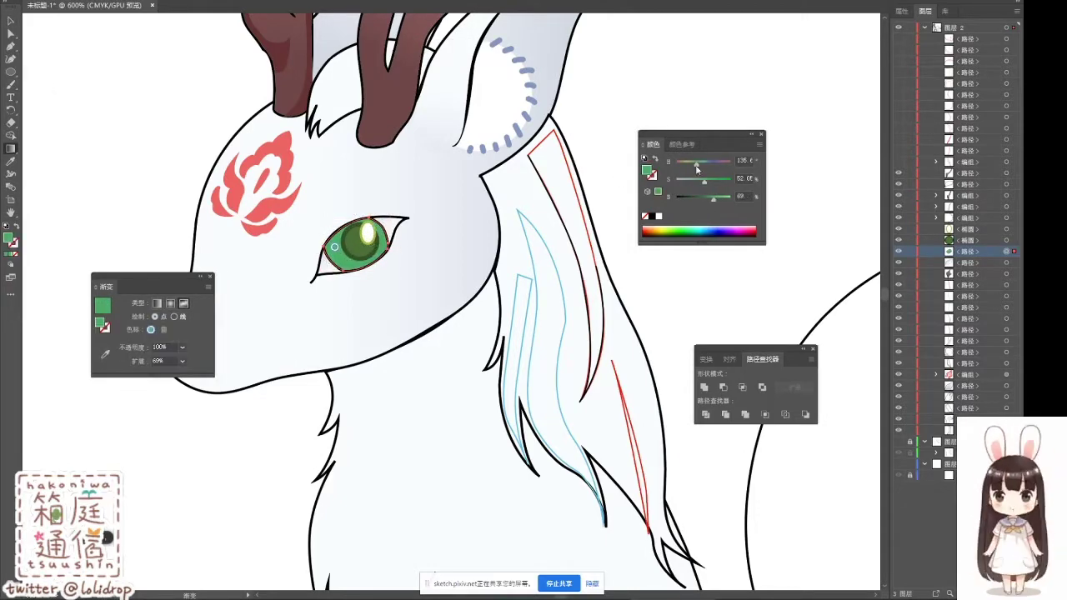
pyautogui.press('v')
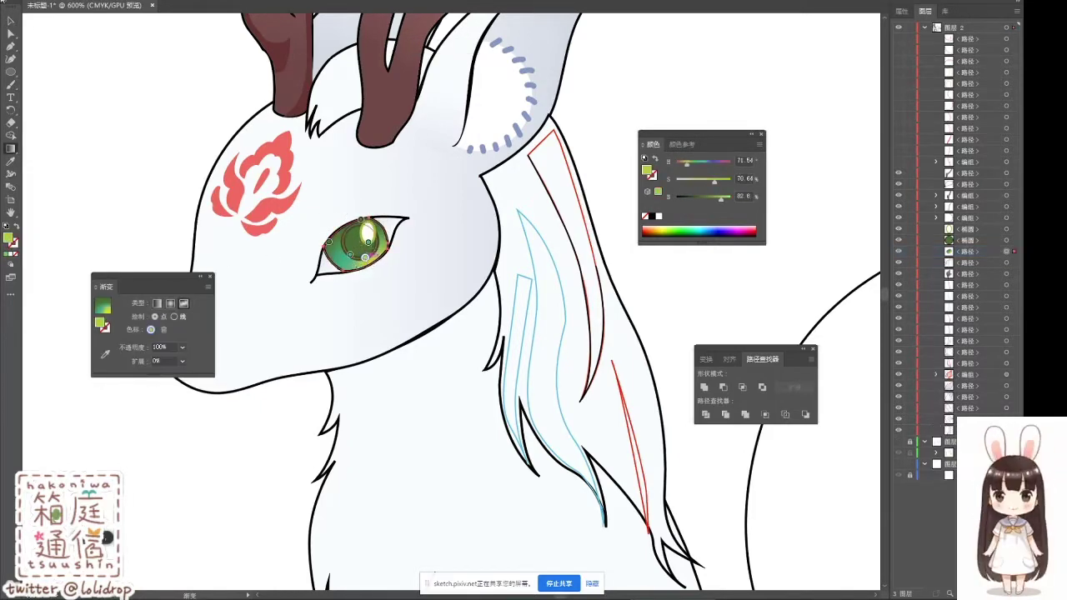
pyautogui.press('v')
pyautogui.click(153, 305)
pyautogui.hotkey('ctrl', 'z')
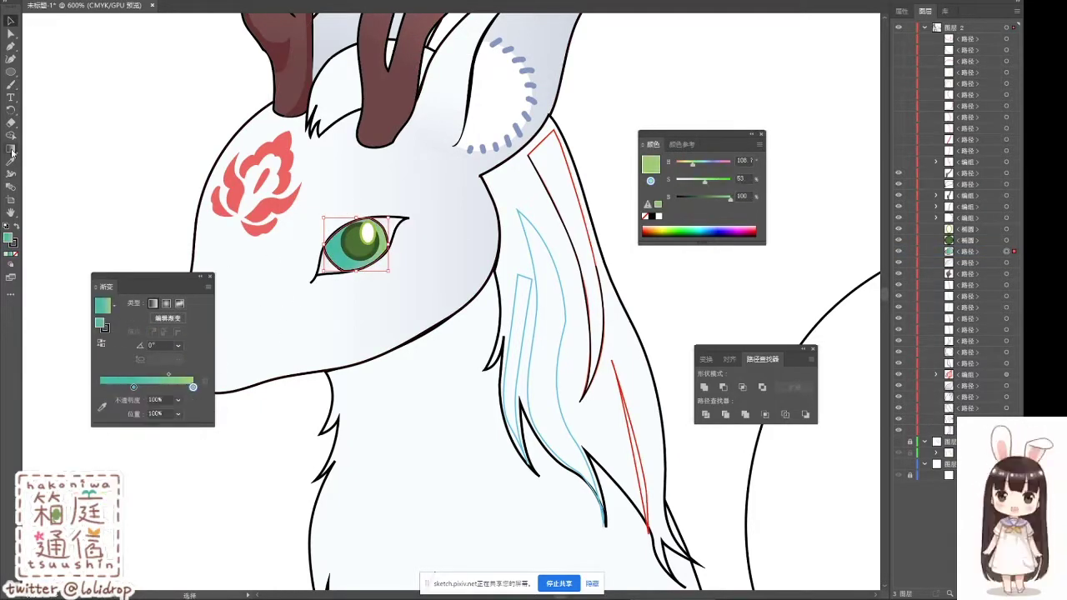
pyautogui.press('g')
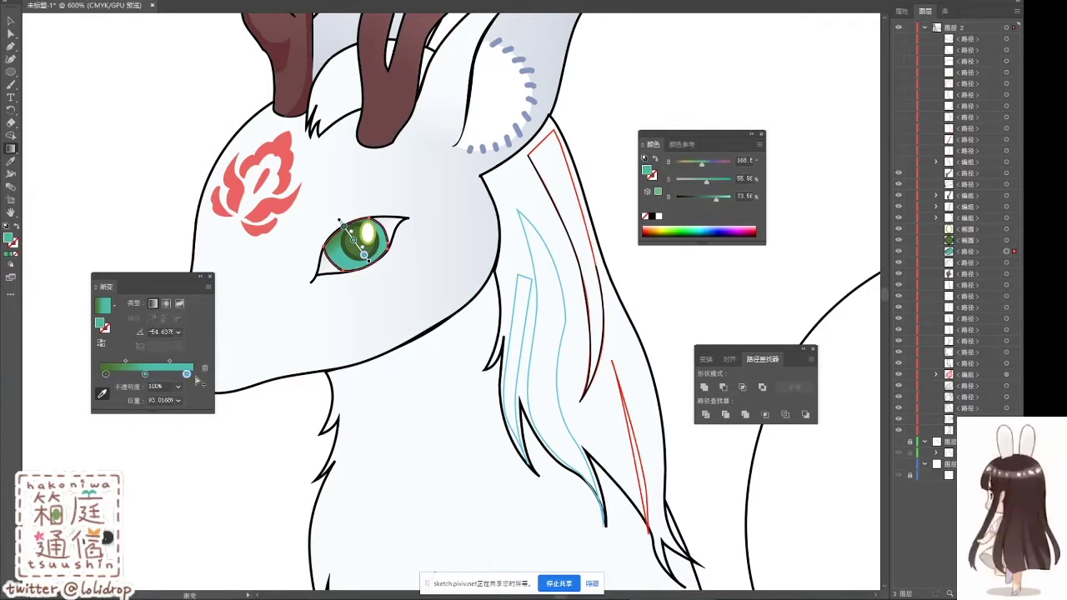
pyautogui.moveTo(331, 212); pyautogui.dragTo(382, 275)
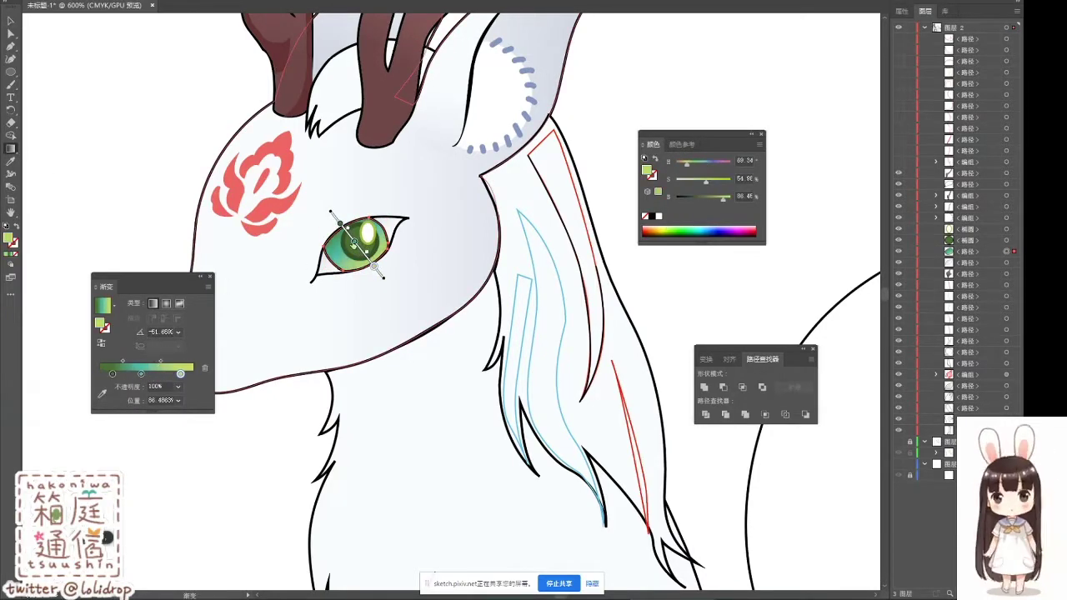
# Step: Adjust the eye gradient's colour stop and select the head's black outline
pyautogui.press('v')
pyautogui.moveTo(150, 276); pyautogui.dragTo(105, 330)
pyautogui.moveTo(96, 441); pyautogui.dragTo(84, 440)
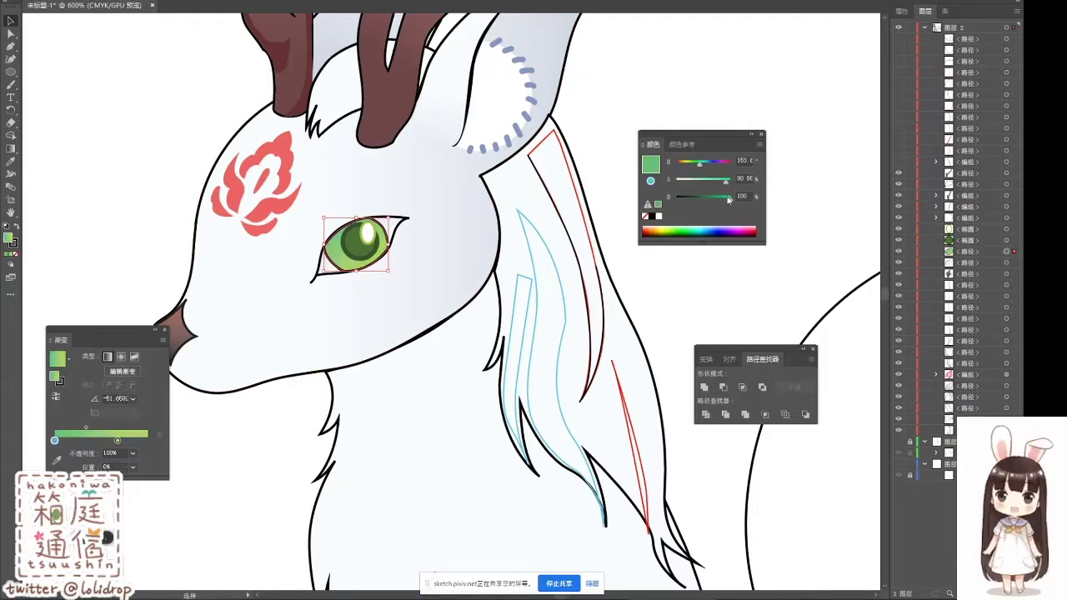
pyautogui.scroll(3, 500, 250)
pyautogui.click(417, 166)
# Step: Draw a curved shadow shape on the forehead between the antlers
pyautogui.doubleClick(646, 170)
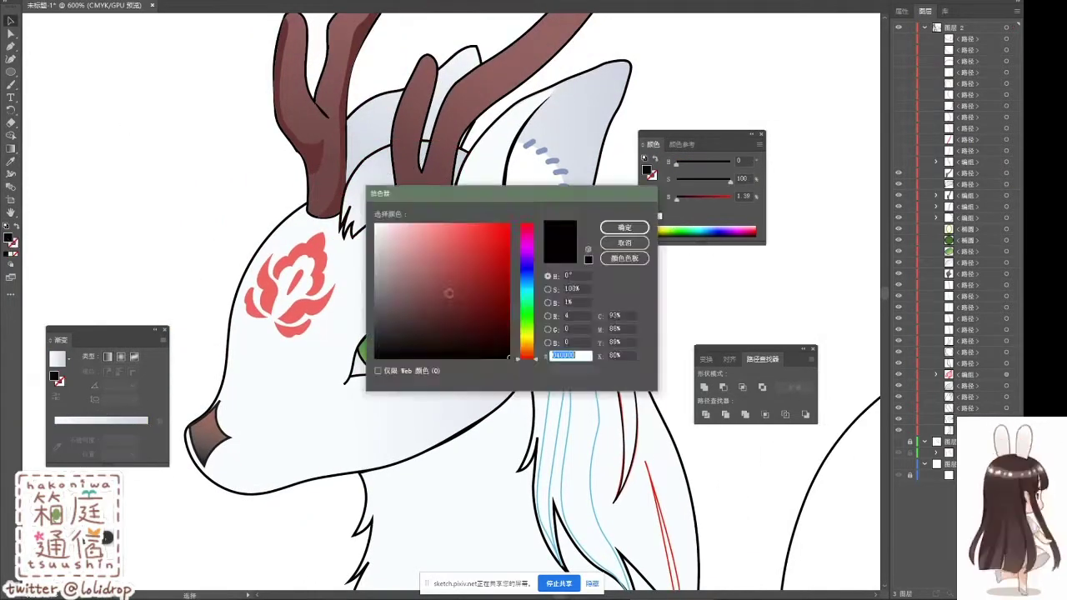
pyautogui.press('Return')
pyautogui.press('p')
pyautogui.moveTo(364, 178)
pyautogui.mouseDown()
pyautogui.moveTo(386, 148)
pyautogui.moveTo(371, 185)
pyautogui.mouseUp()
pyautogui.press('p')
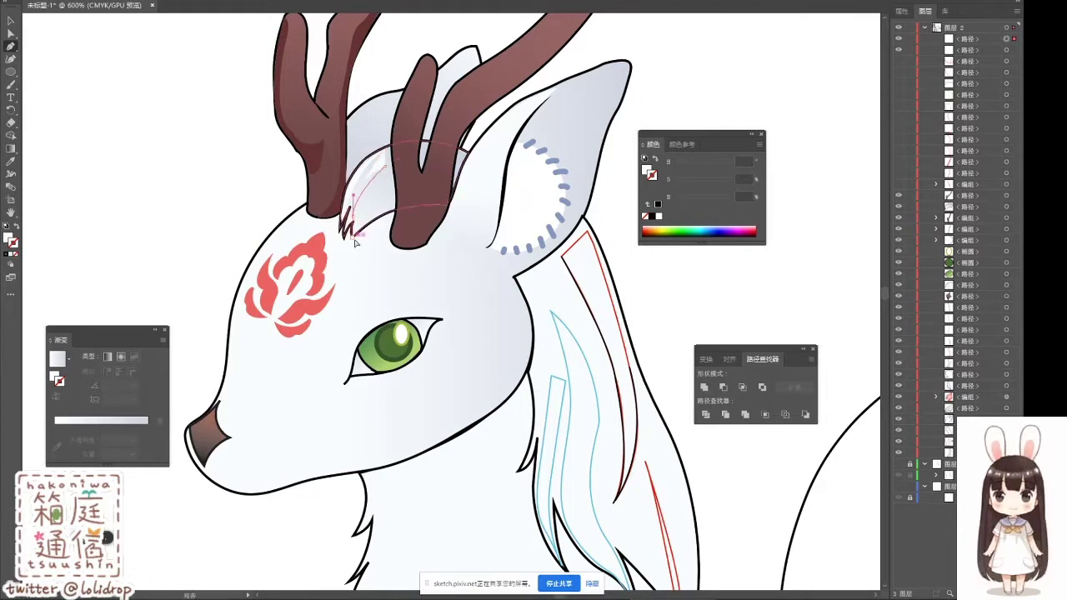
# Step: Fill the forehead shadow with a 52° white-to-grey linear gradient, darkening the right stop
pyautogui.press('g')
pyautogui.moveTo(433, 146); pyautogui.dragTo(344, 259)
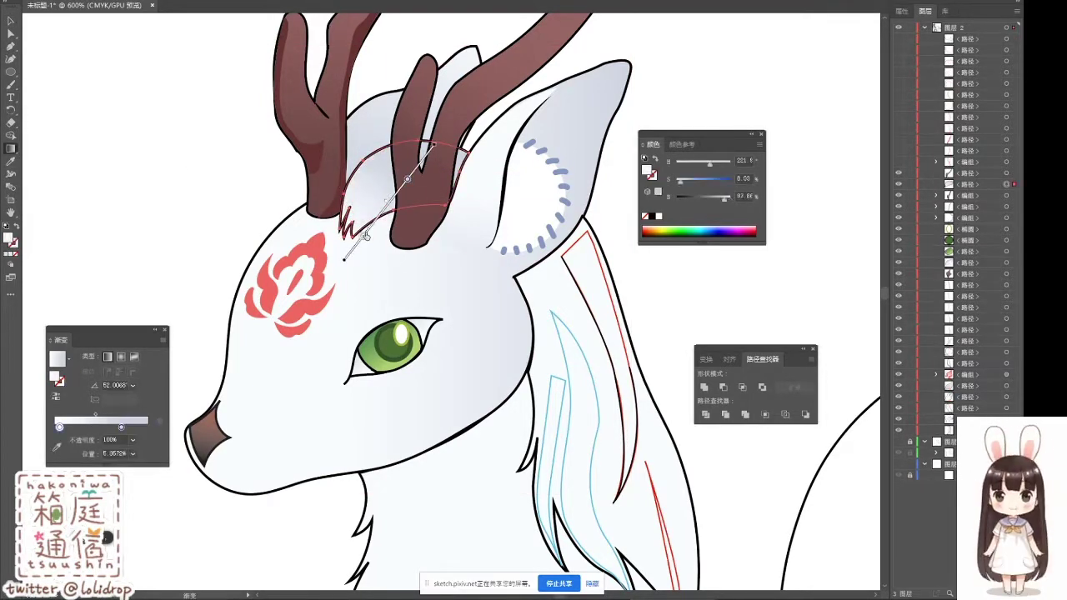
pyautogui.press('v')
pyautogui.click(122, 439)
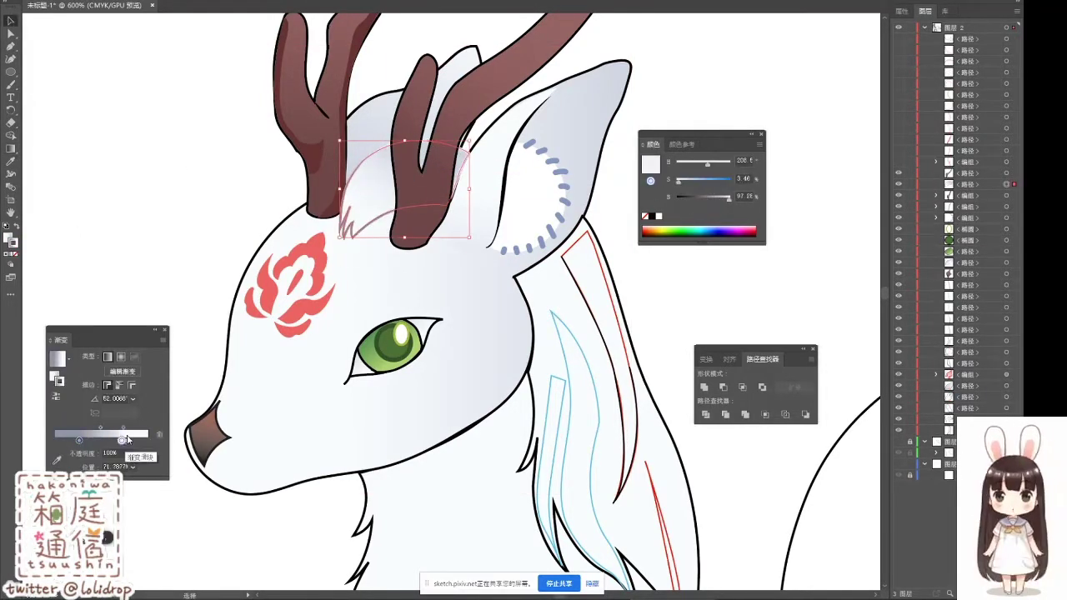
pyautogui.click(681, 197)
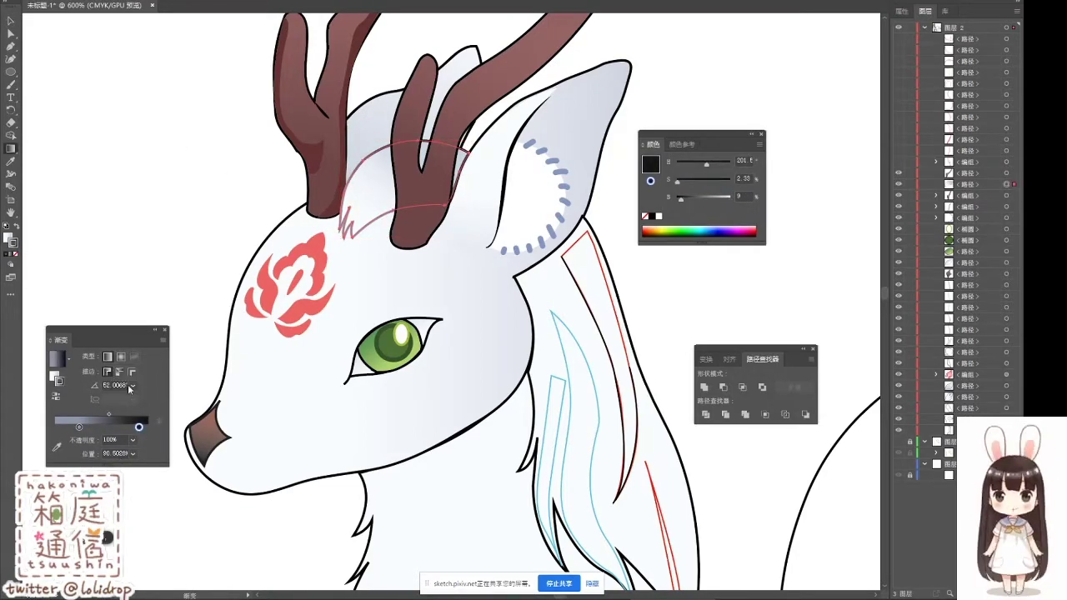
pyautogui.press('a')
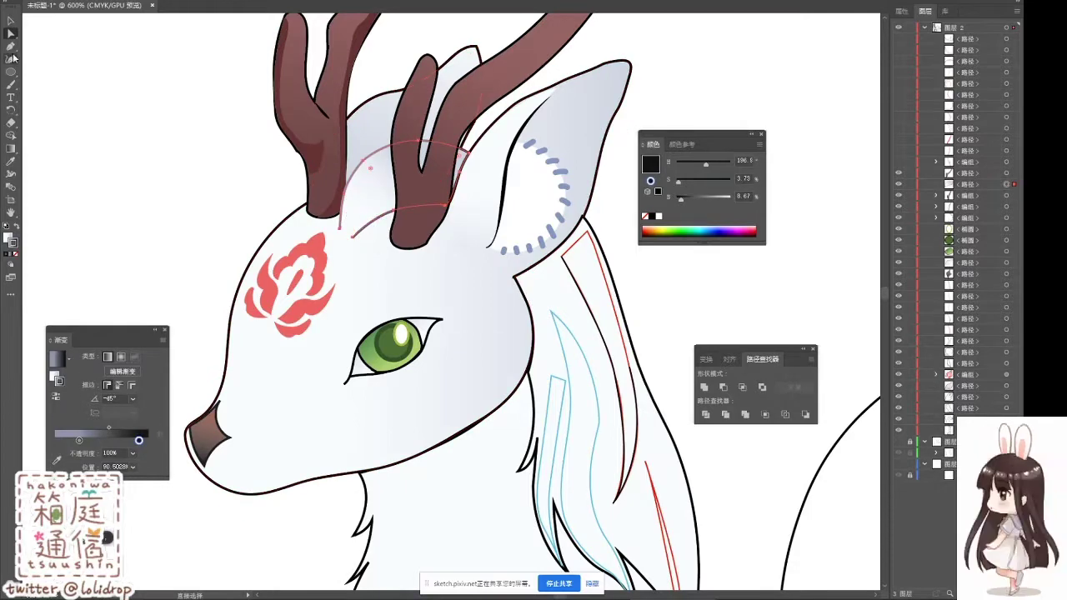
# Step: Apply the greyish-blue outline colour to the head and nose strokes
pyautogui.press('a')
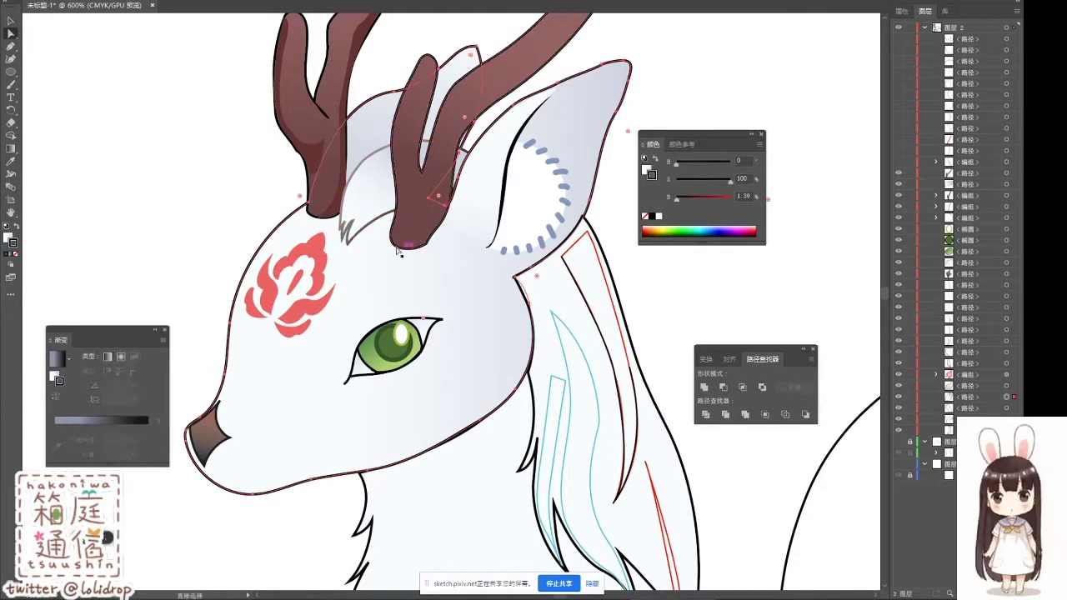
pyautogui.doubleClick(649, 173)
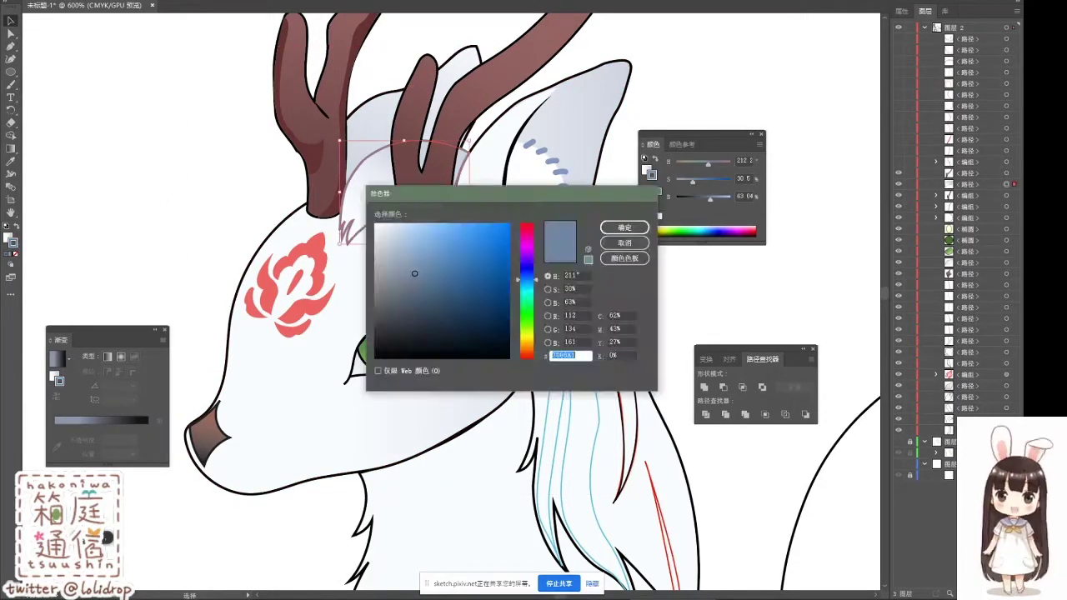
pyautogui.press('Return')
pyautogui.moveTo(479, 422); pyautogui.dragTo(471, 429)
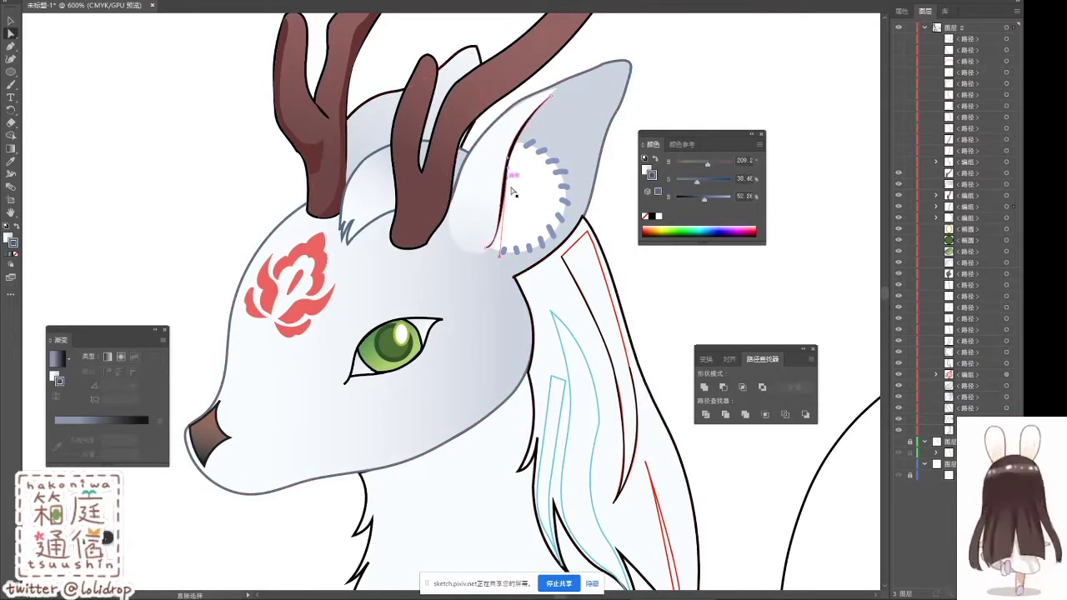
pyautogui.click(208, 429)
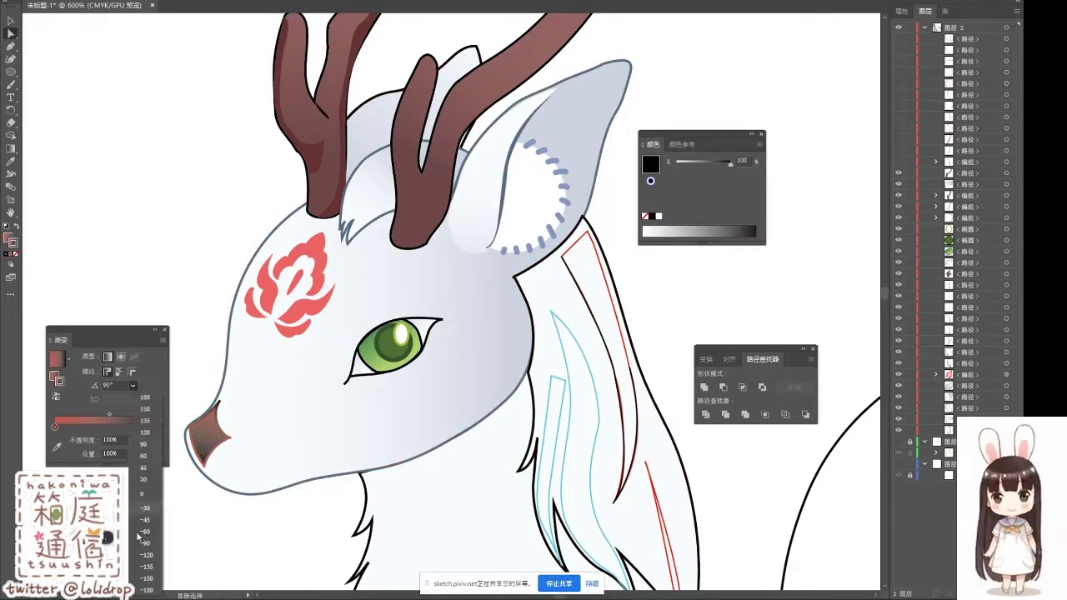
pyautogui.press('x')
pyautogui.click(192, 362)
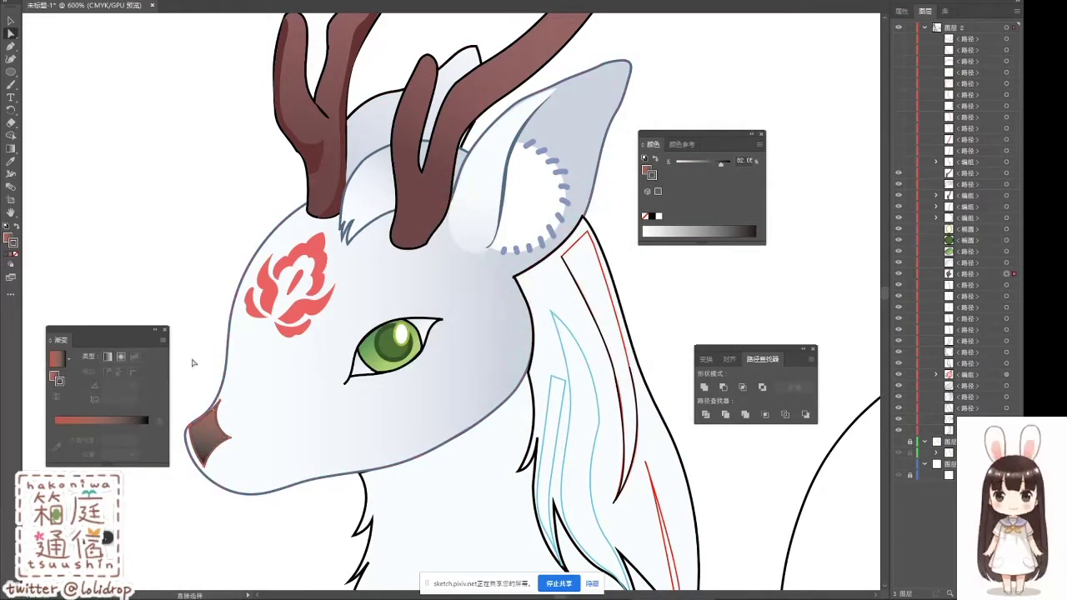
# Step: Give the eye outline the same greyish-blue stroke, then reselect the head group
pyautogui.click(359, 367)
pyautogui.doubleClick(652, 173)
pyautogui.click(624, 222)
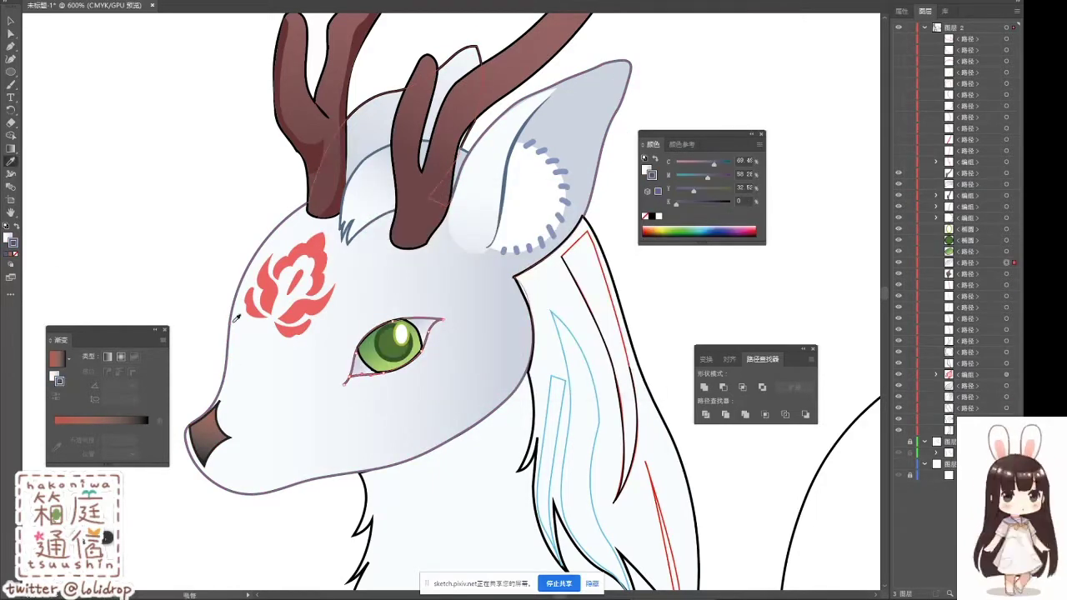
pyautogui.click(7, 236)
pyautogui.click(361, 354)
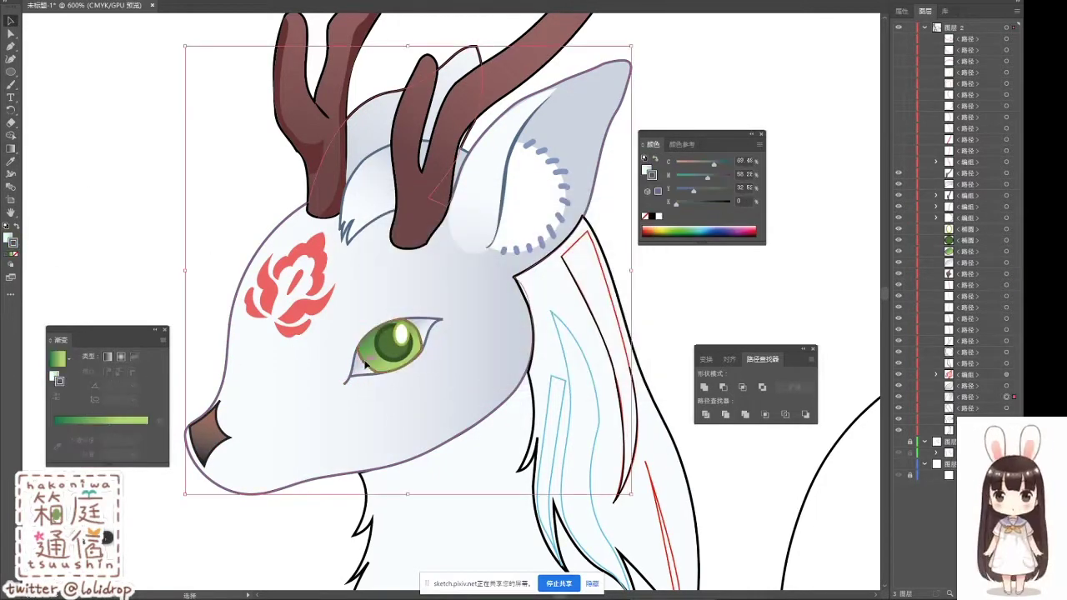
pyautogui.press('a')
pyautogui.click(379, 321)
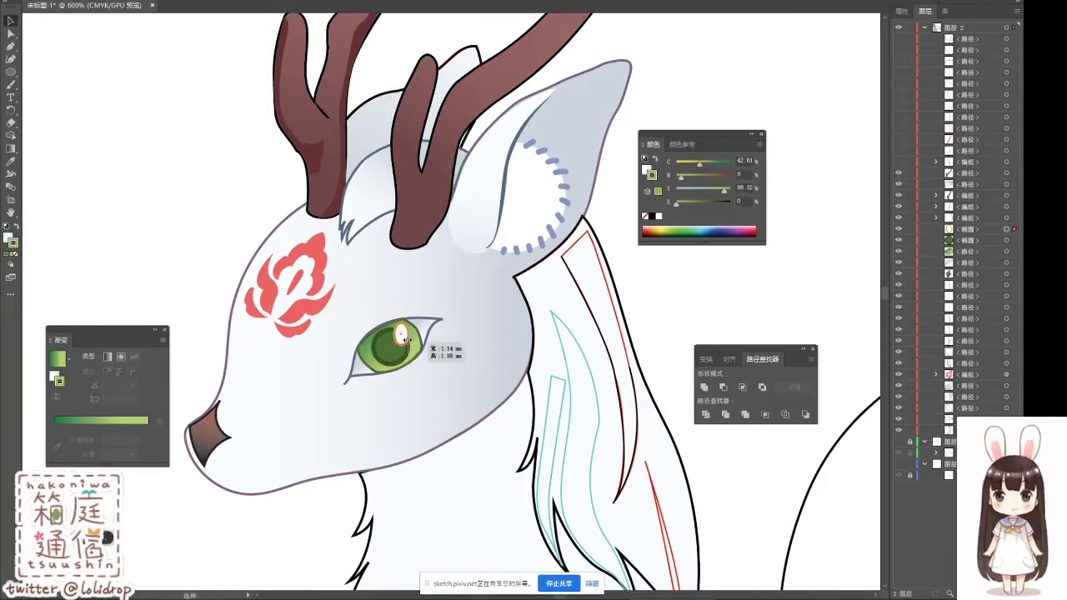
pyautogui.click(439, 308)
pyautogui.click(11, 46)
# Step: Add a near-white highlight at the antler base and a gradient on the inner ear
pyautogui.doubleClick(12, 240)
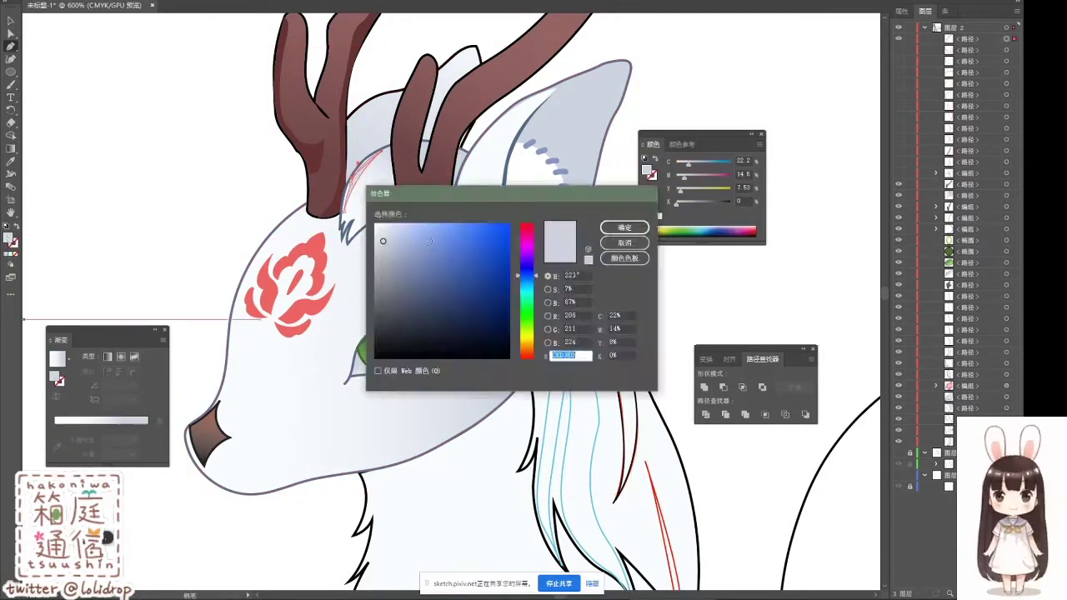
pyautogui.click(628, 226)
pyautogui.click(364, 179)
pyautogui.click(358, 210)
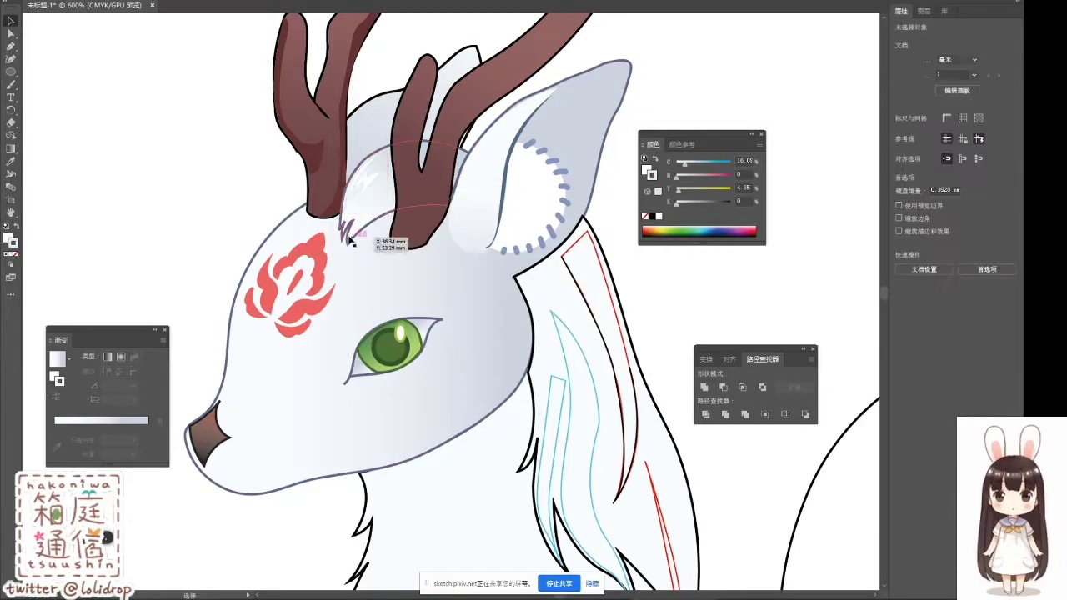
pyautogui.click(526, 202)
pyautogui.moveTo(508, 142); pyautogui.dragTo(481, 199)
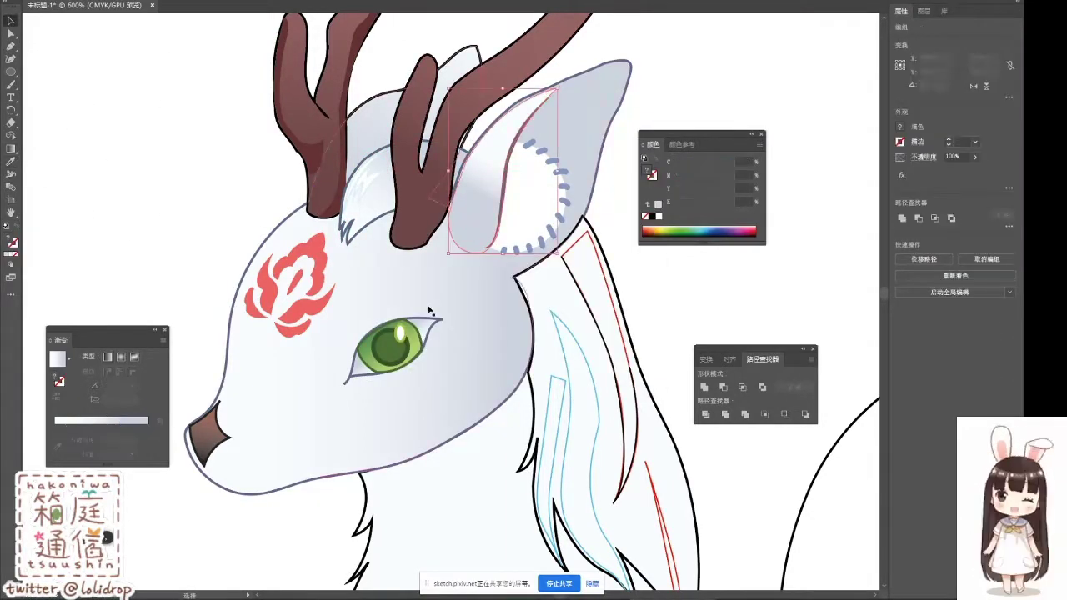
pyautogui.press('a')
# Step: Pan back down to the face and select the head group and front antler
pyautogui.scroll(5, 286, 357)
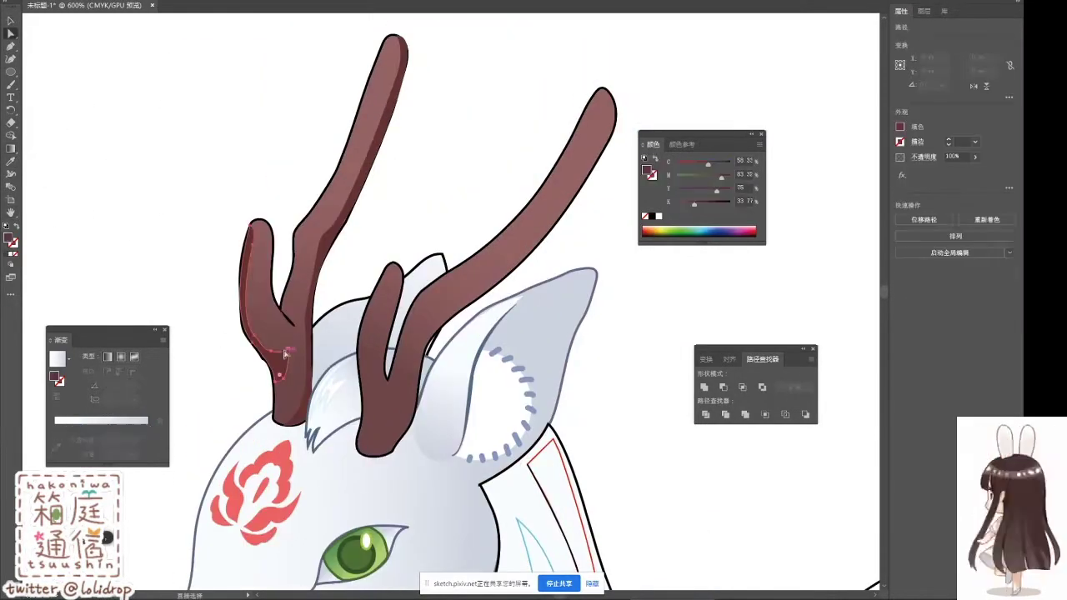
pyautogui.click(260, 350)
pyautogui.click(924, 10)
pyautogui.moveTo(809, 596); pyautogui.dragTo(900, 362)
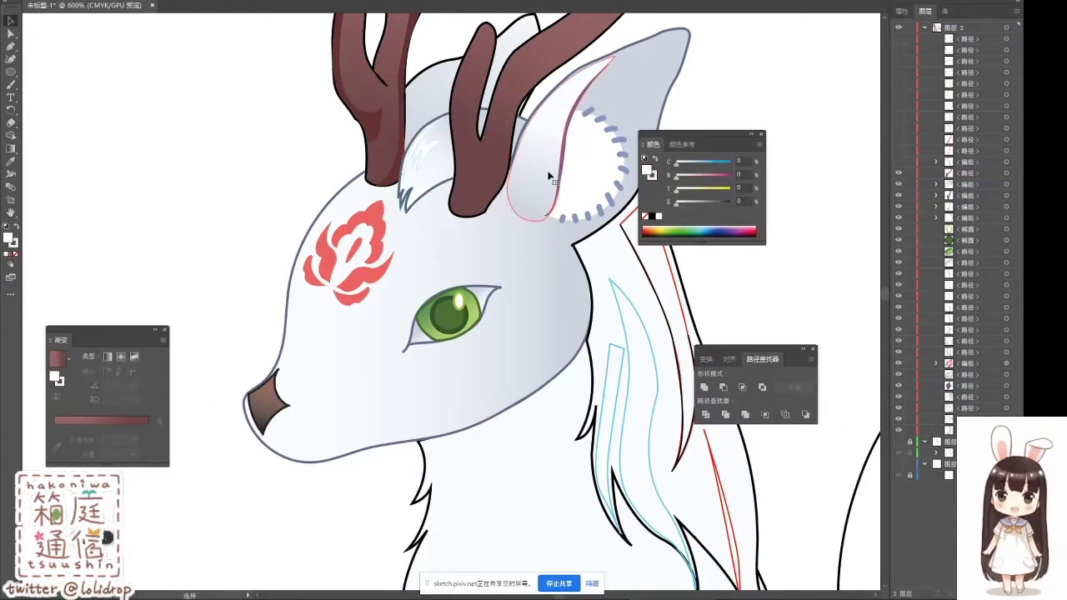
pyautogui.click(505, 326)
pyautogui.rightClick(423, 240)
pyautogui.press('Escape')
pyautogui.scroll(5, 449, 307)
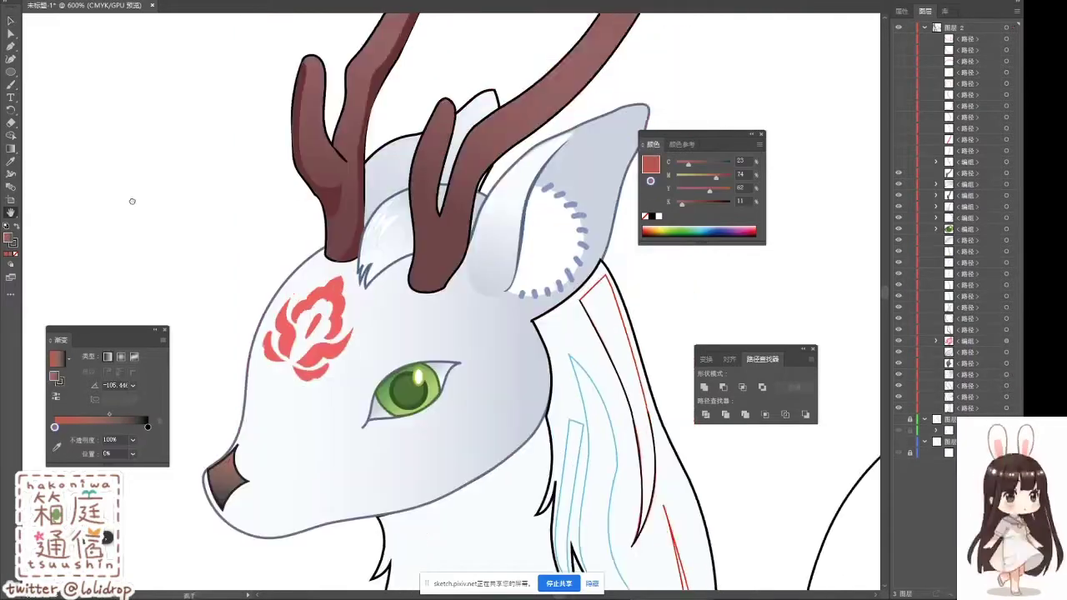
pyautogui.click(397, 333)
pyautogui.hotkey('ctrl', 'shift', 'a')
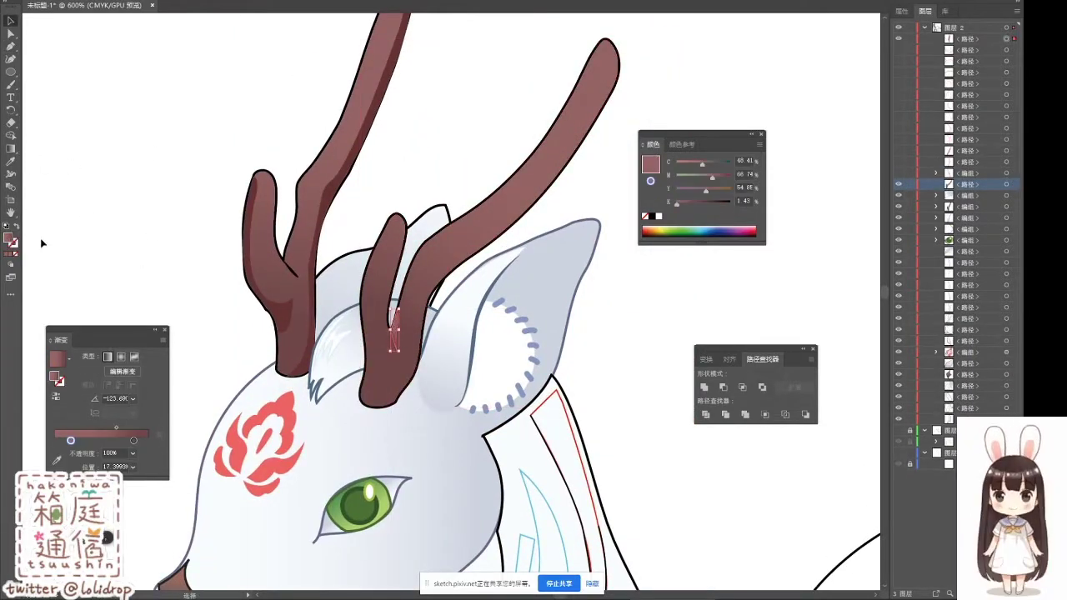
# Step: Draw a closed dark-brown shading strip along the middle antler
pyautogui.click(14, 244)
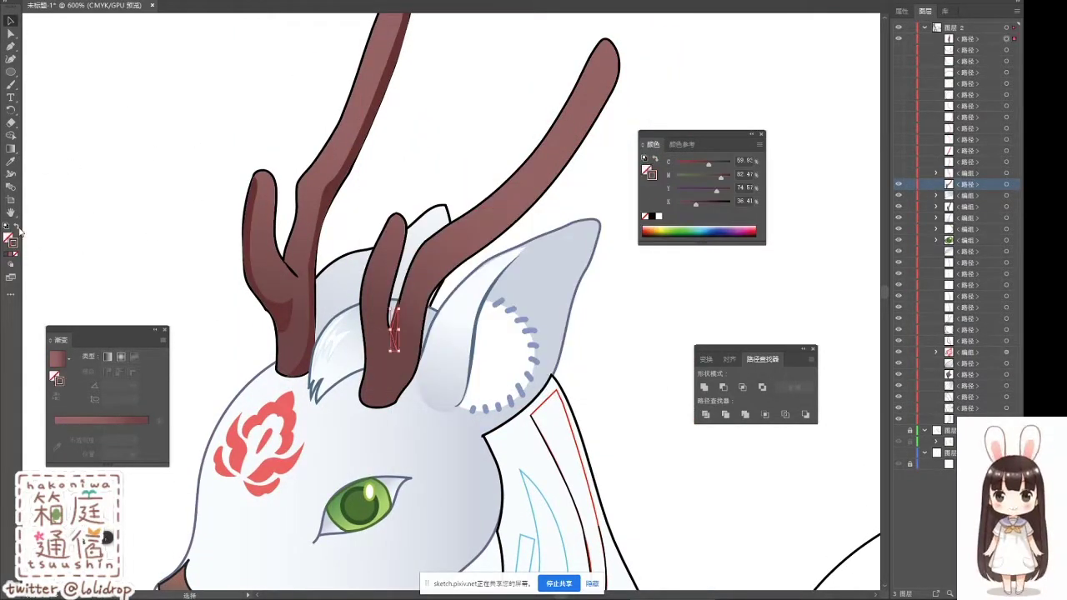
pyautogui.click(266, 192)
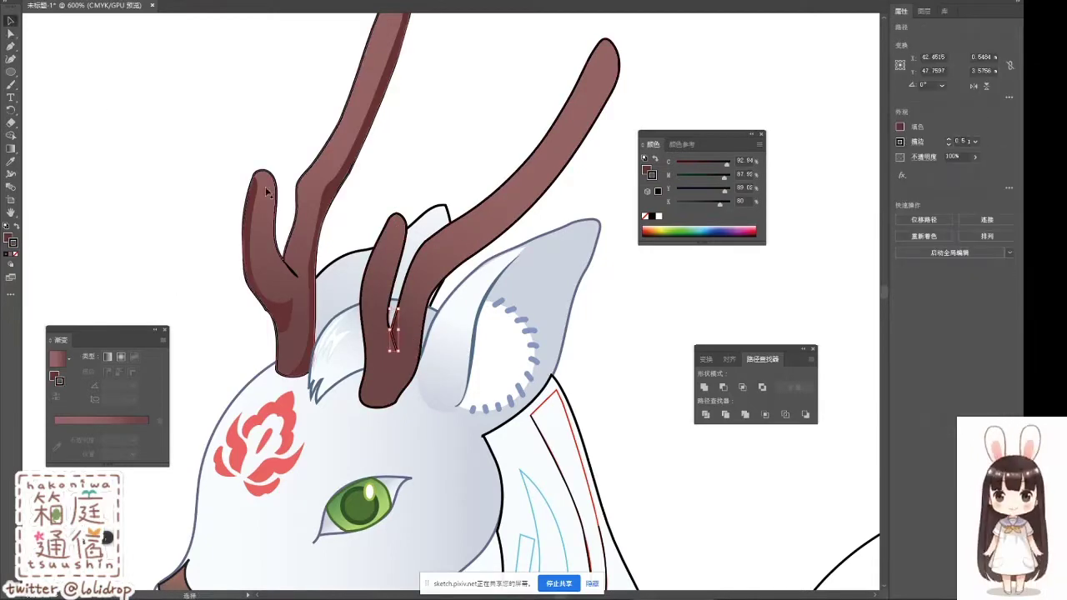
pyautogui.click(11, 84)
pyautogui.hotkey('ctrl', 'shift', 'a')
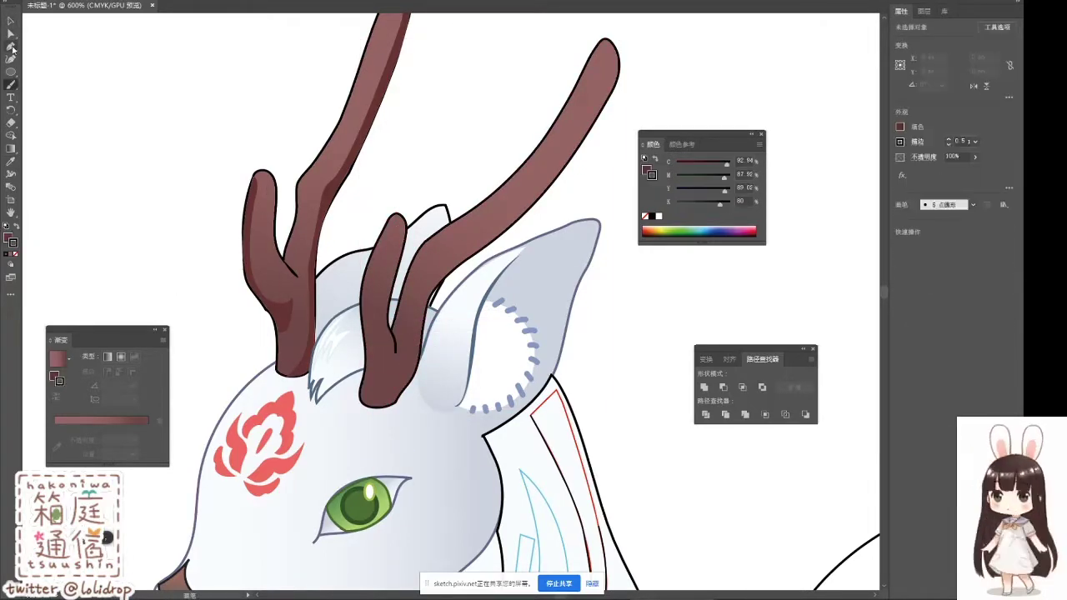
pyautogui.click(10, 47)
pyautogui.click(395, 349)
pyautogui.click(422, 244)
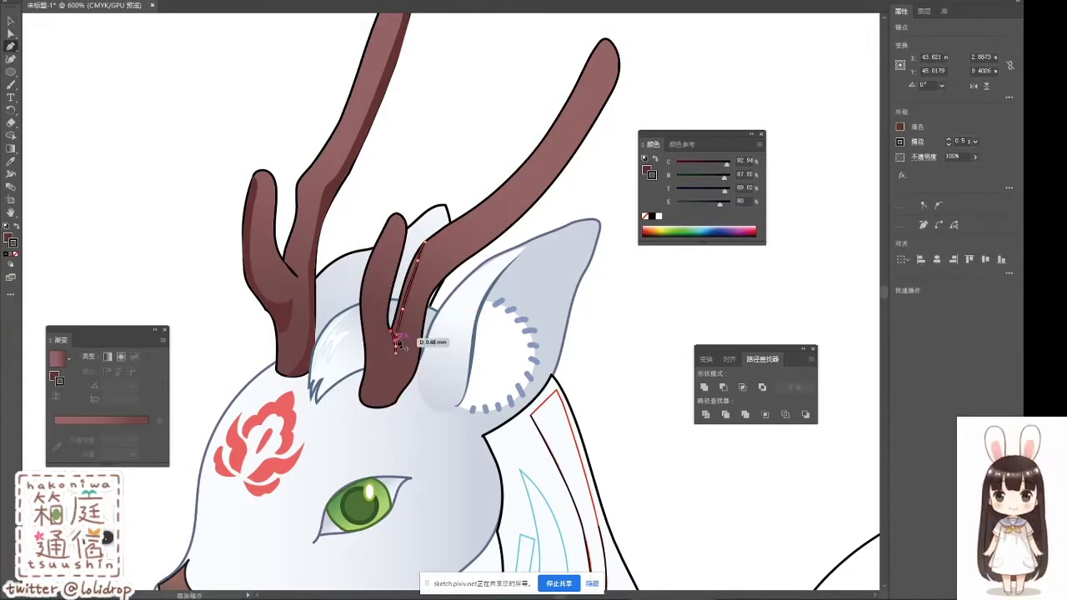
pyautogui.click(395, 349)
pyautogui.hotkey('ctrl', 'shift', 'a')
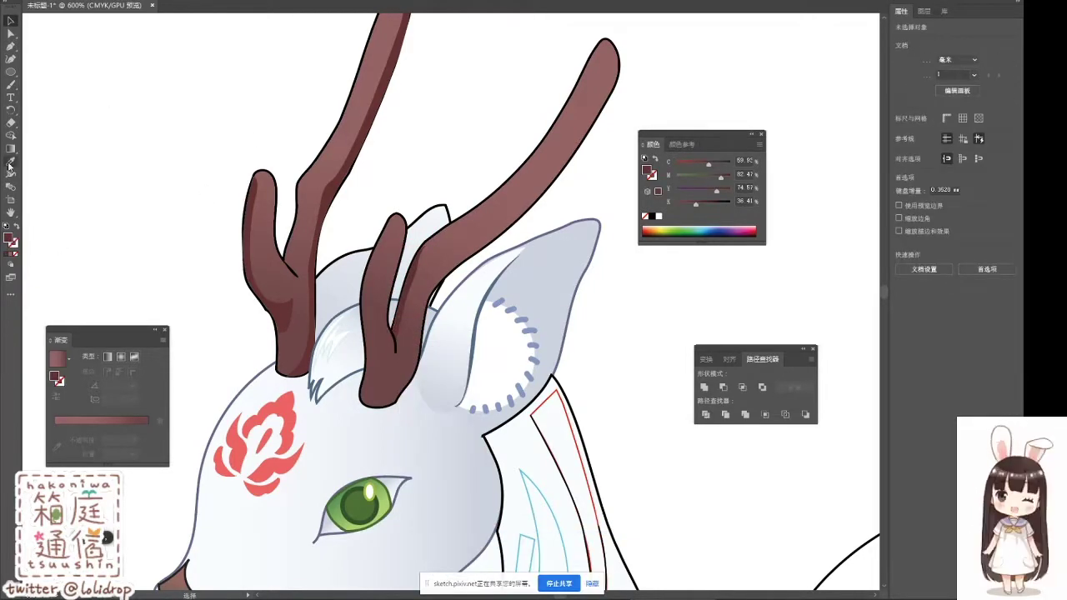
# Step: Draw a dark-brown shading strip along the left antler
pyautogui.press('p')
pyautogui.scroll(3, 185, 286)
pyautogui.click(288, 315)
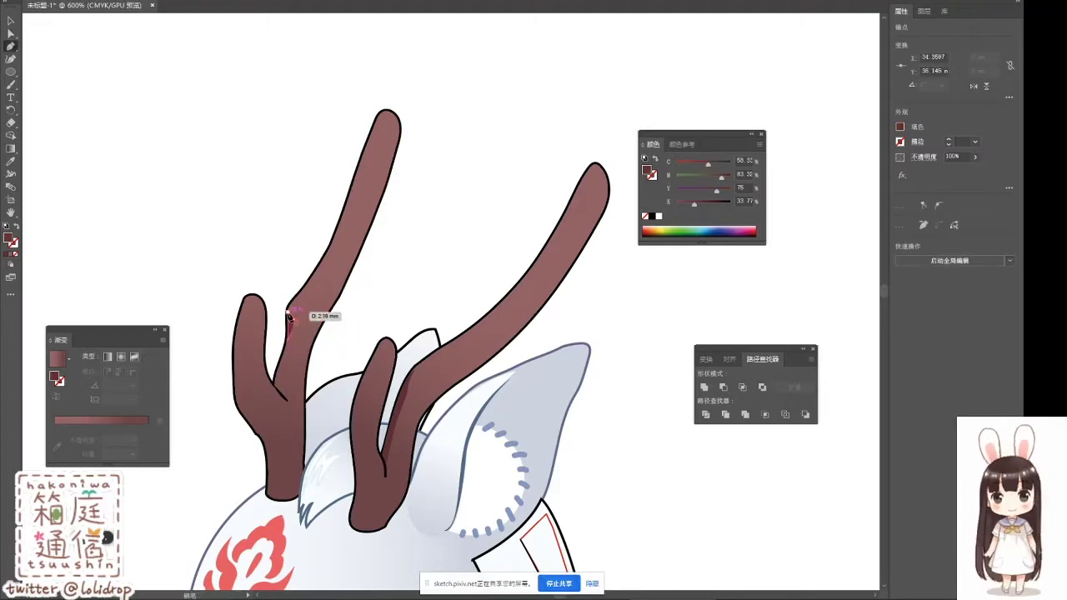
pyautogui.click(250, 404)
pyautogui.hotkey('ctrl', 'shift', 'a')
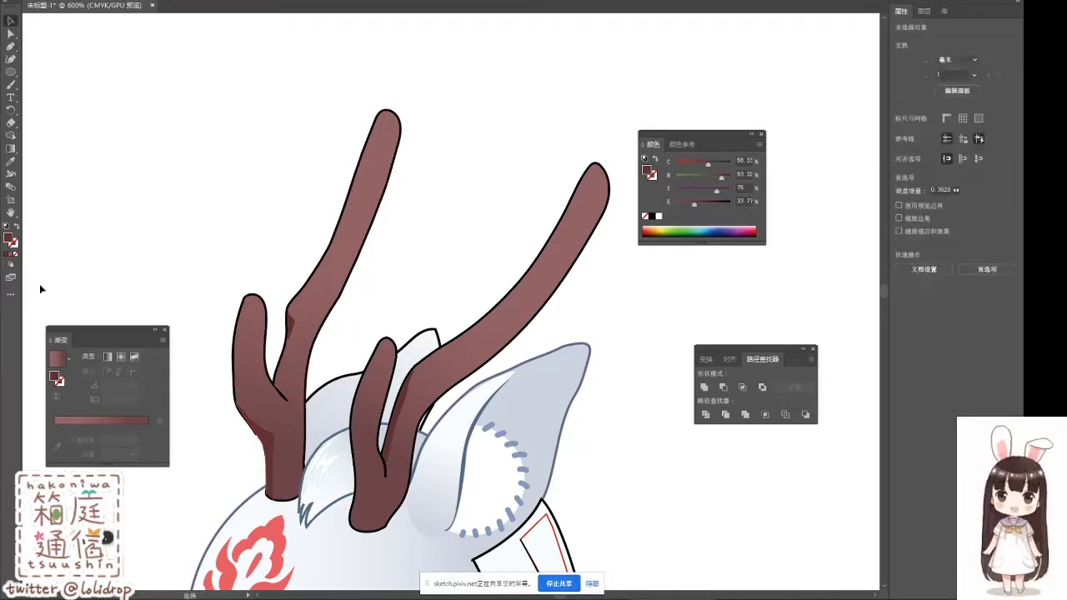
pyautogui.scroll(-3, 39, 289)
pyautogui.scroll(3, 197, 237)
pyautogui.press('a')
pyautogui.click(309, 266)
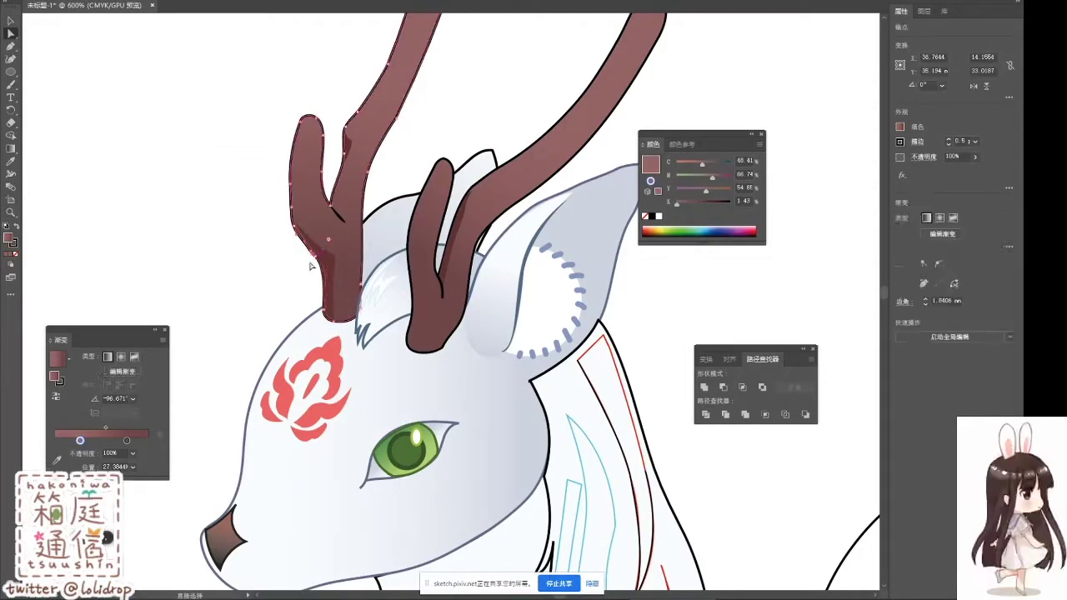
# Step: Lay an upward lavender-to-white gradient across the larger mane shape
pyautogui.hotkey('ctrl', 'shift', 'a')
pyautogui.press('h')
pyautogui.moveTo(309, 266)
pyautogui.mouseDown()
pyautogui.moveTo(258, 178)
pyautogui.moveTo(203, 125)
pyautogui.moveTo(146, 111)
pyautogui.moveTo(151, 99)
pyautogui.mouseUp()
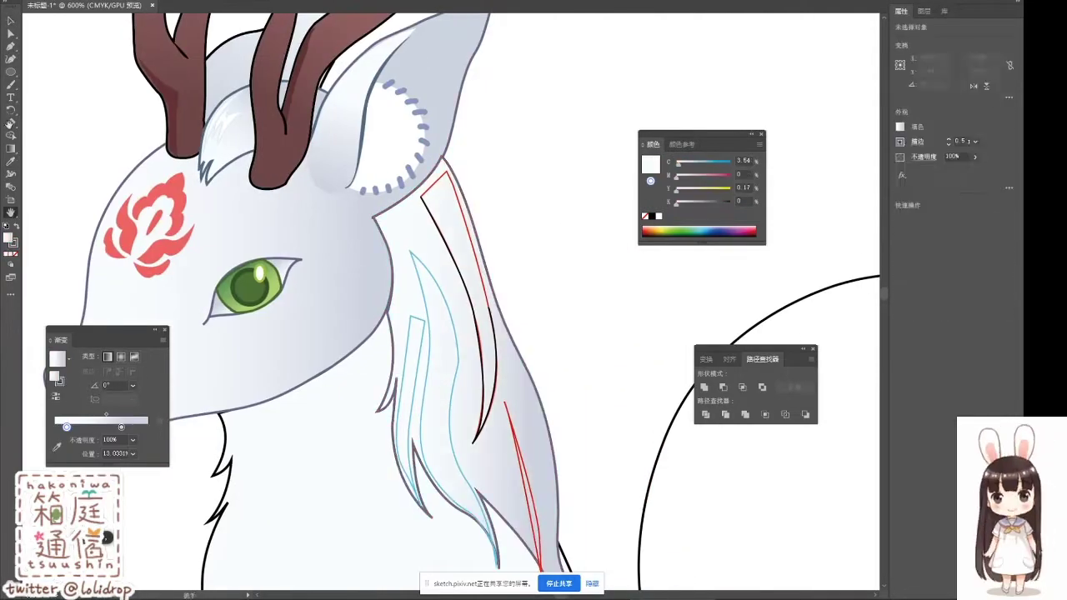
pyautogui.click(457, 219)
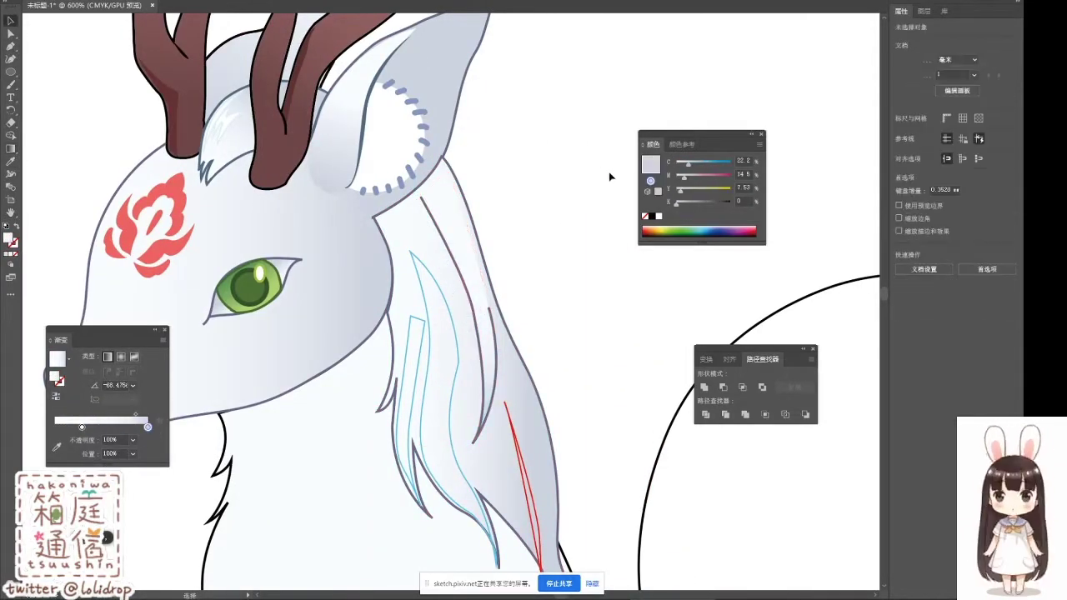
pyautogui.click(481, 333)
pyautogui.moveTo(568, 204)
pyautogui.mouseDown()
pyautogui.moveTo(434, 523)
pyautogui.moveTo(392, 130)
pyautogui.mouseUp()
pyautogui.moveTo(127, 427); pyautogui.dragTo(67, 429)
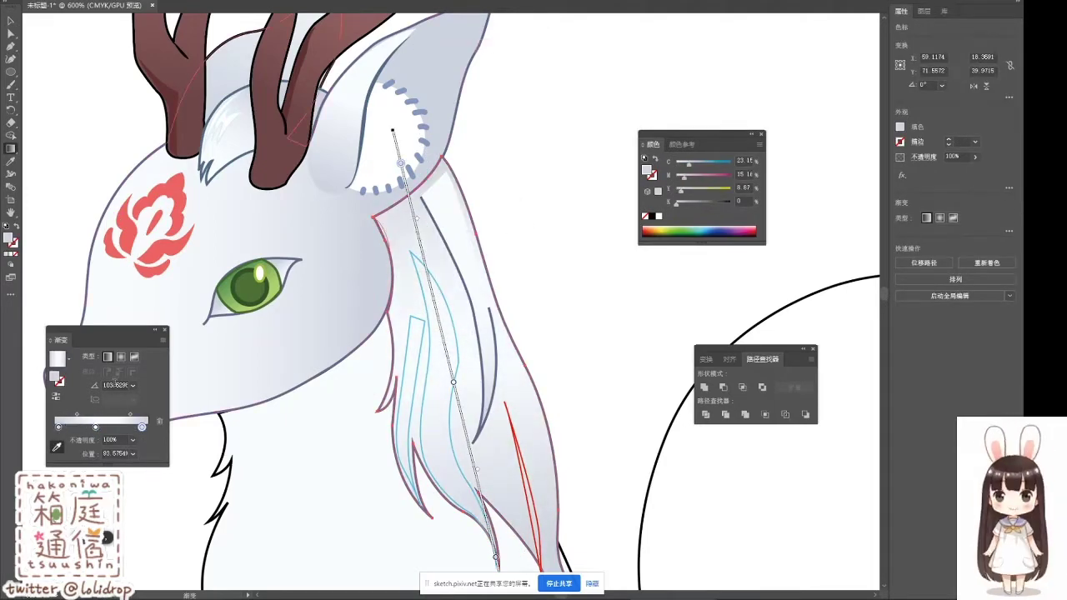
# Step: Shorten another strand's gradient toward its top and select the remaining hair strands
pyautogui.click(426, 233)
pyautogui.moveTo(427, 231); pyautogui.dragTo(422, 212)
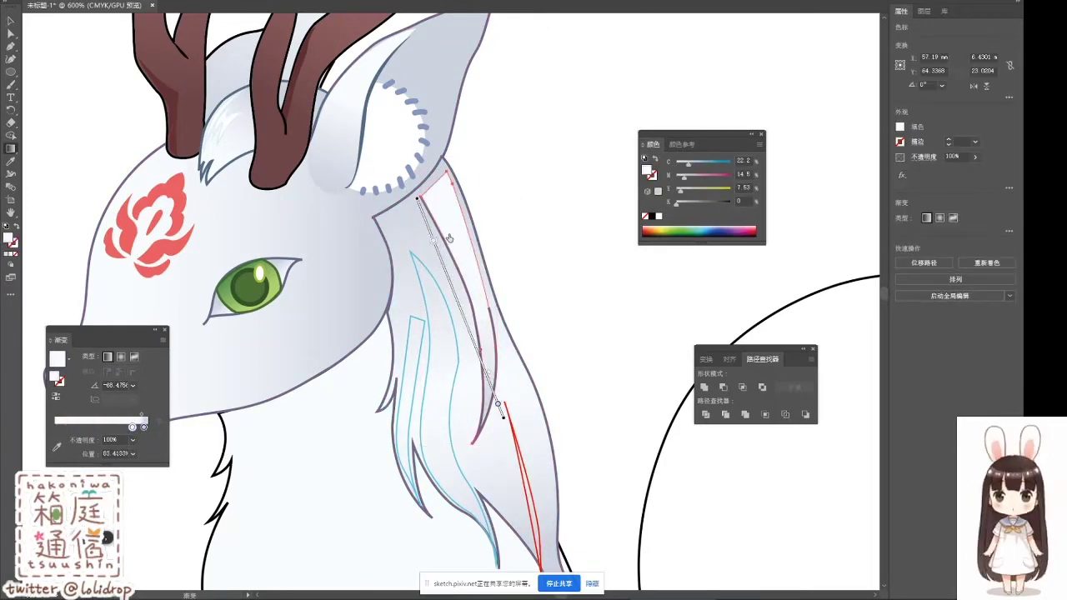
pyautogui.moveTo(478, 351); pyautogui.dragTo(462, 314)
pyautogui.press('v')
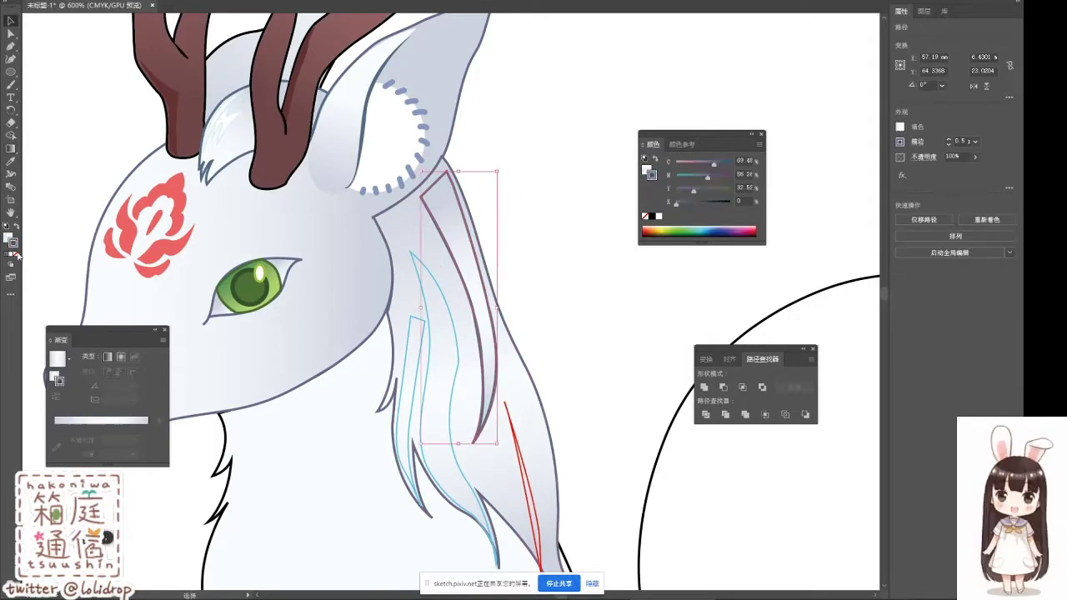
pyautogui.click(421, 328)
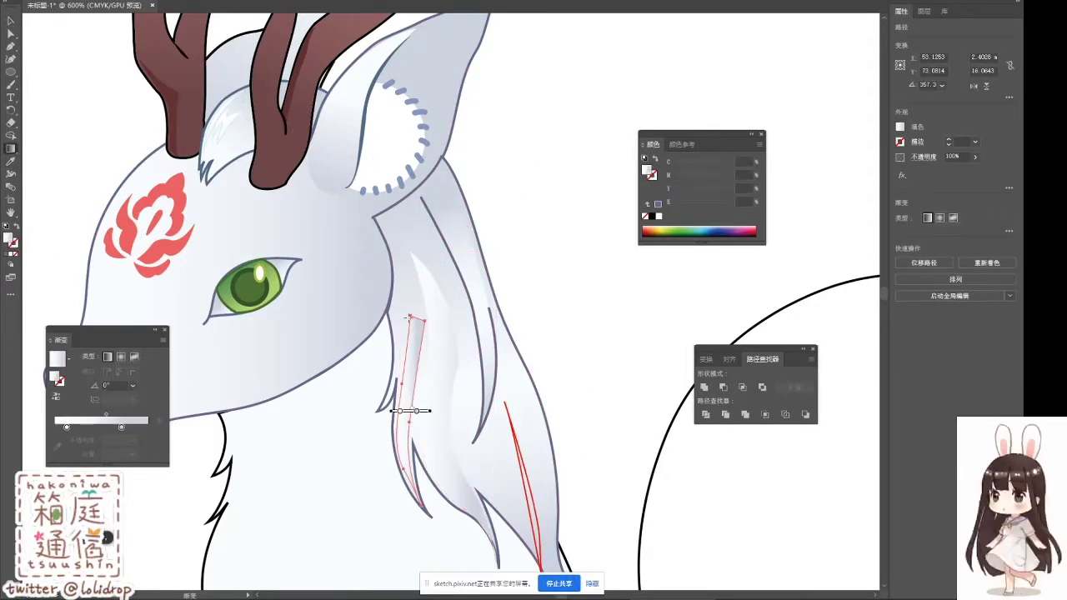
pyautogui.click(403, 398)
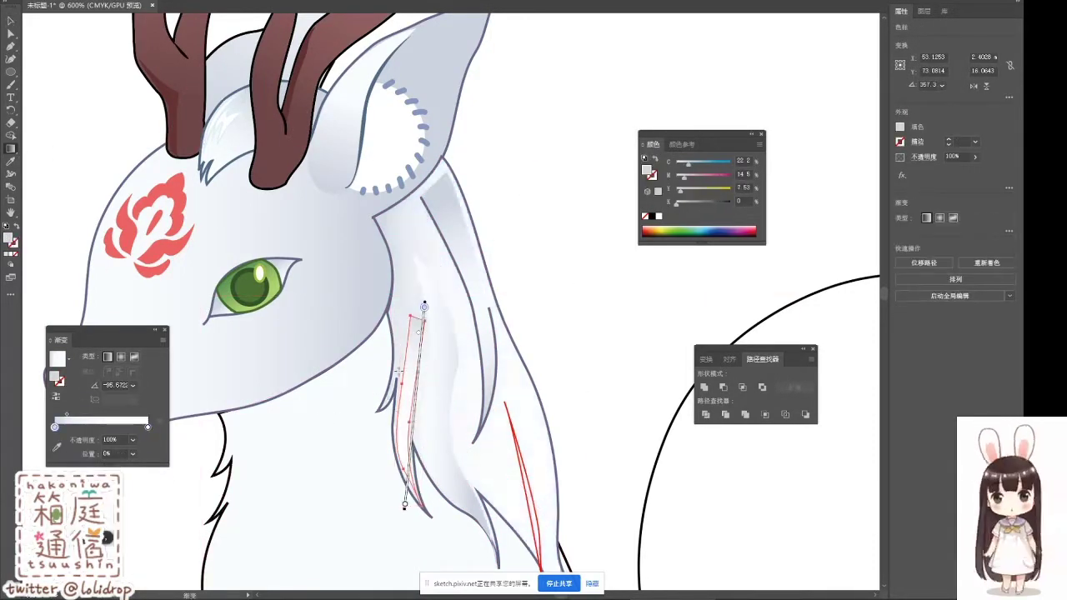
pyautogui.click(148, 440)
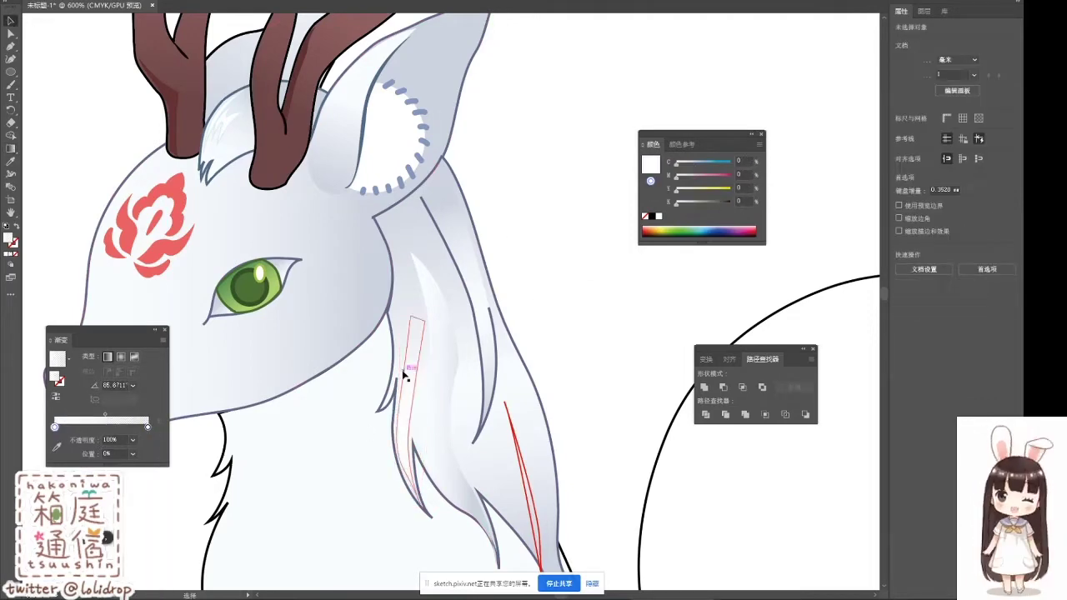
pyautogui.click(417, 292)
# Step: Redraw a mane strand's gradient along its length and delete two extra stops
pyautogui.hotkey('ctrl', '-')
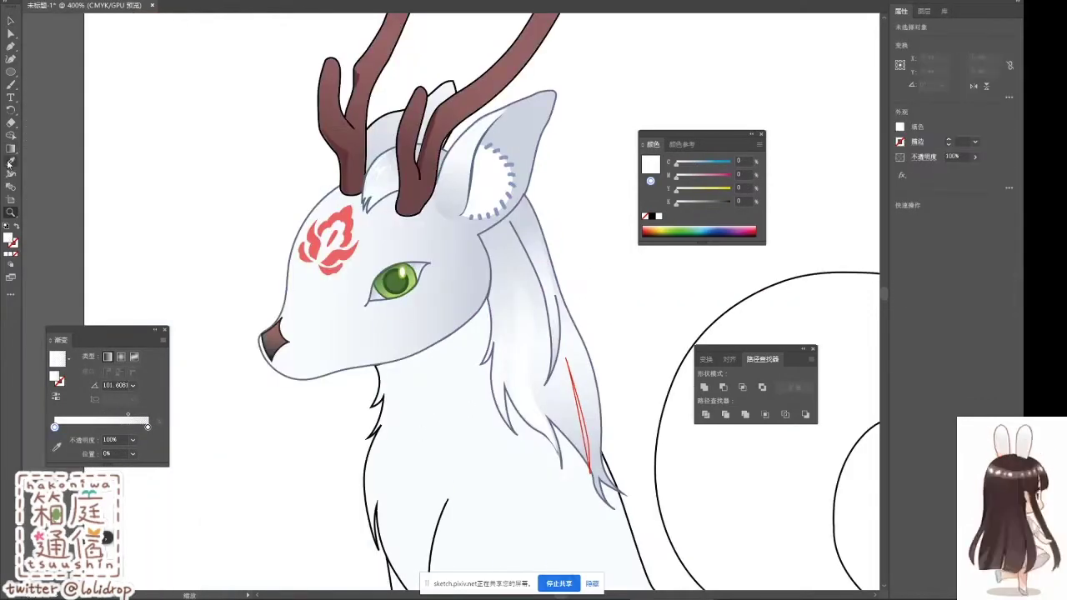
pyautogui.click(509, 250)
pyautogui.click(610, 282)
pyautogui.click(525, 334)
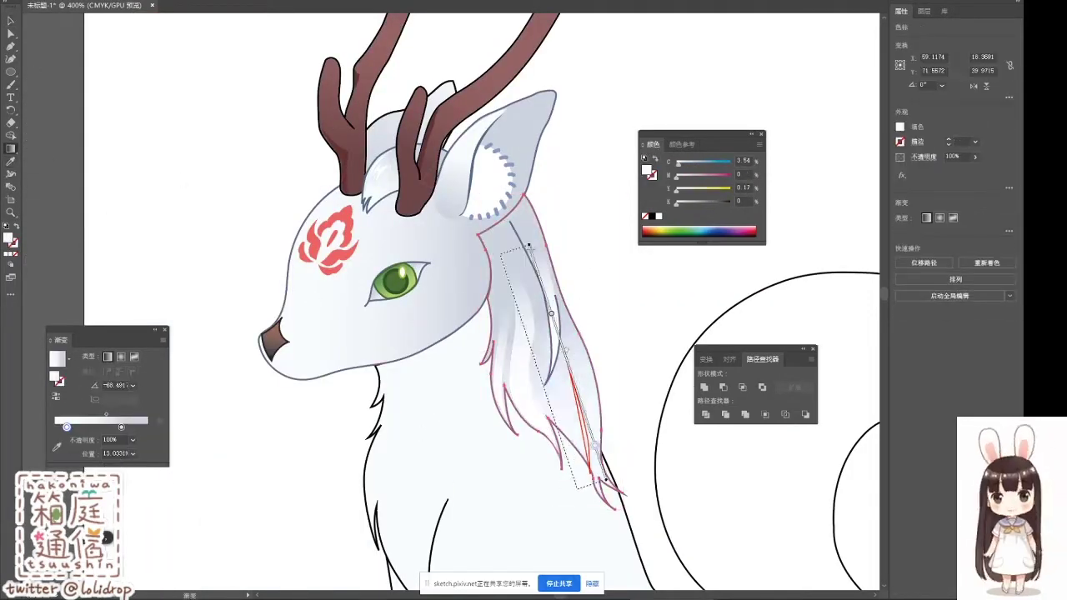
pyautogui.moveTo(121, 427); pyautogui.dragTo(108, 427)
pyautogui.click(159, 425)
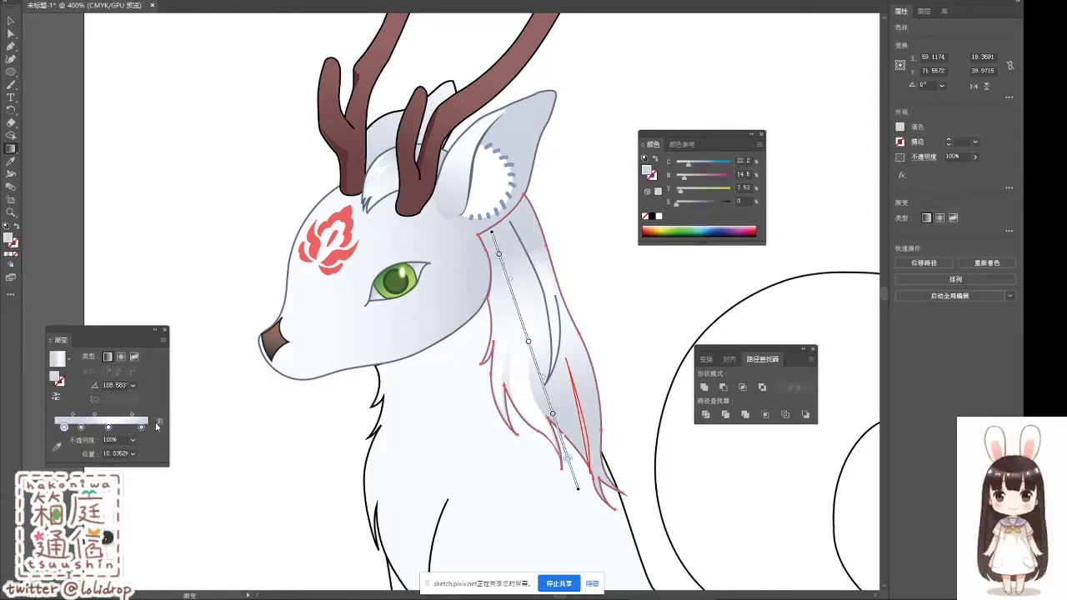
pyautogui.click(637, 356)
pyautogui.click(575, 392)
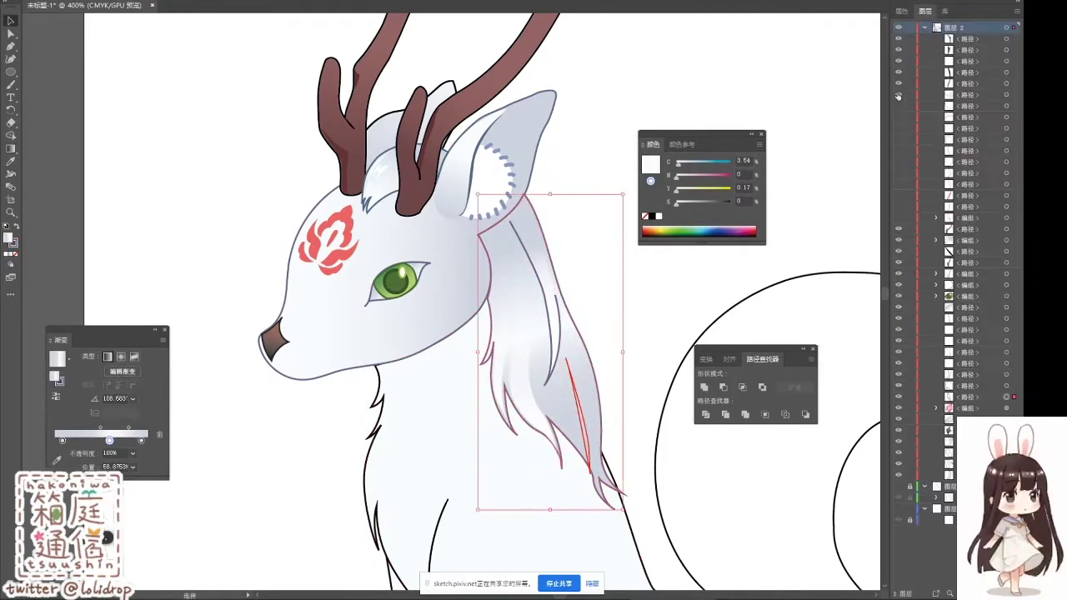
# Step: Adjust the lower mane strand's gradient and select the grey shading shape's points
pyautogui.press('g')
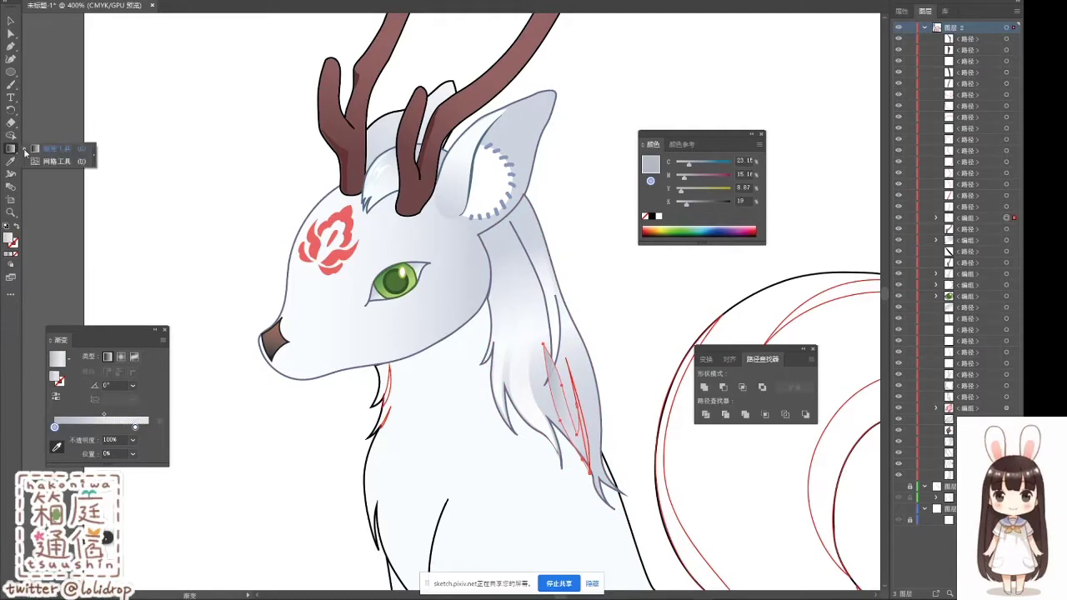
pyautogui.press('v')
pyautogui.click(557, 392)
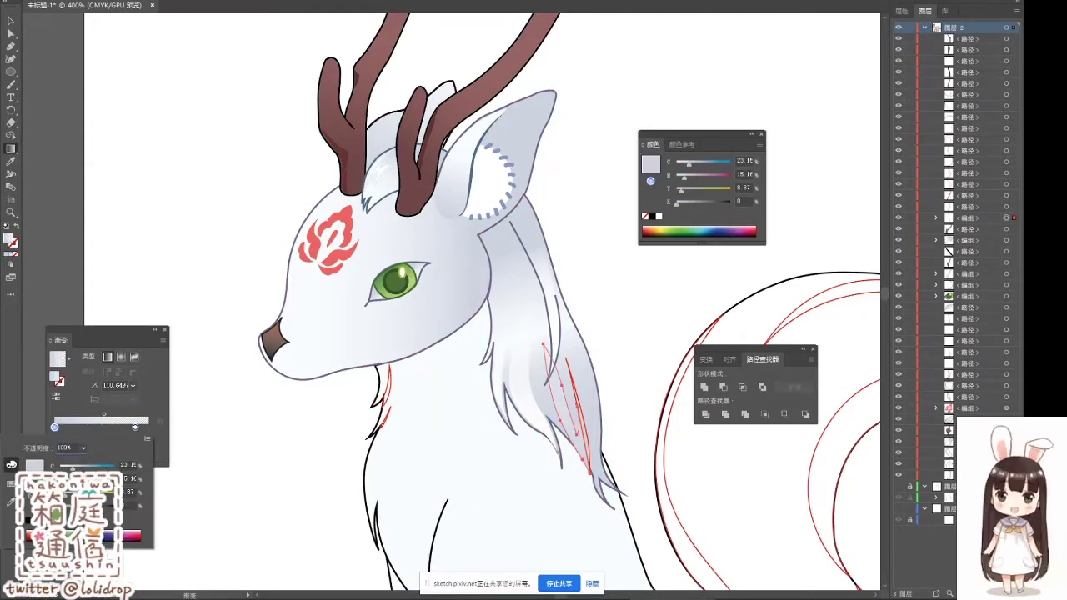
pyautogui.press('g')
pyautogui.click(10, 21)
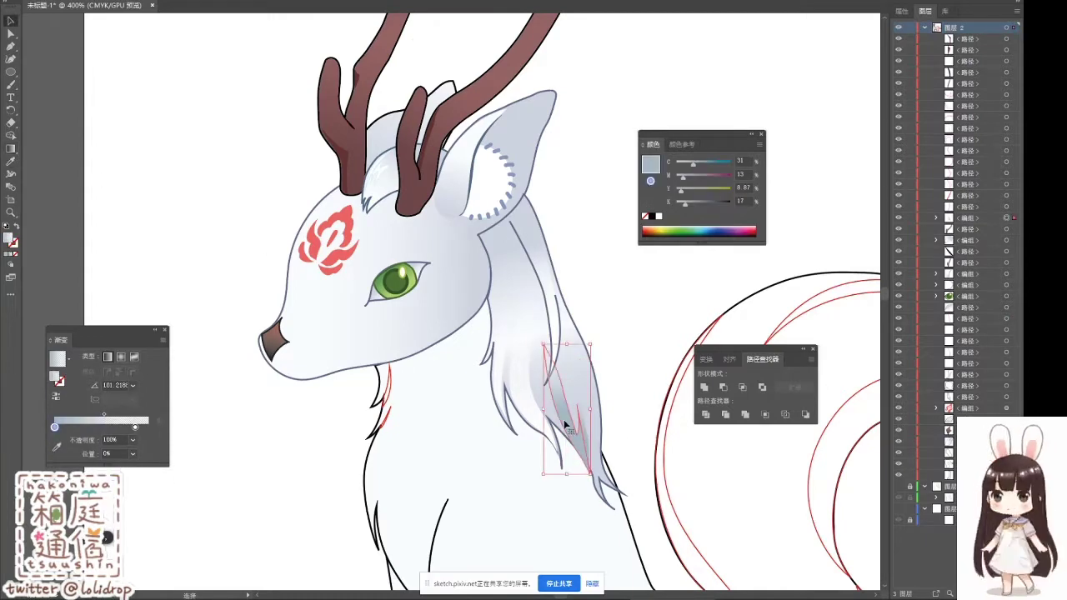
pyautogui.click(558, 363)
pyautogui.press('a')
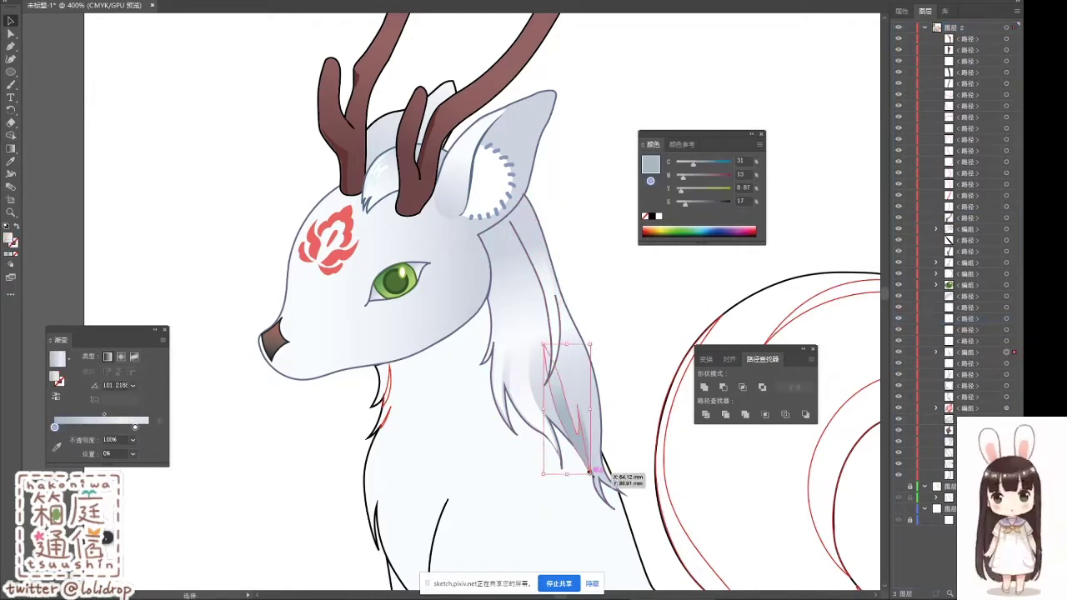
pyautogui.click(578, 453)
# Step: Draw a thin line down the lower mane tip
pyautogui.hotkey('ctrl', '+')
pyautogui.press('v')
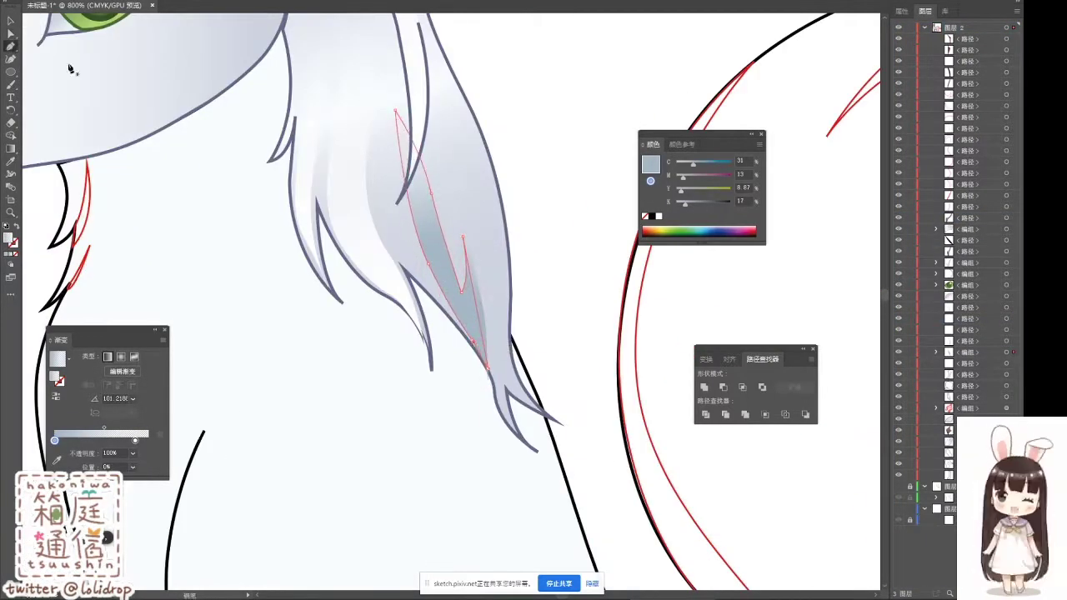
pyautogui.rightClick(453, 288)
pyautogui.press('a')
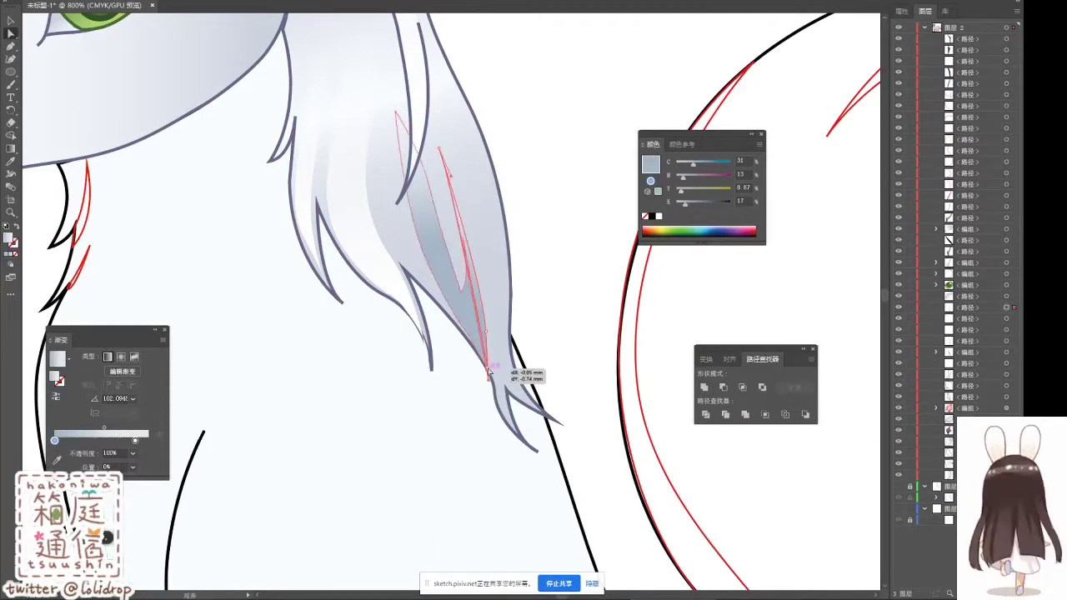
pyautogui.press('\\')
pyautogui.moveTo(432, 197); pyautogui.dragTo(496, 364)
pyautogui.hotkey('ctrl', '-')
pyautogui.hotkey('ctrl', '-')
pyautogui.hotkey('ctrl', '-')
pyautogui.hotkey('ctrl', '-')
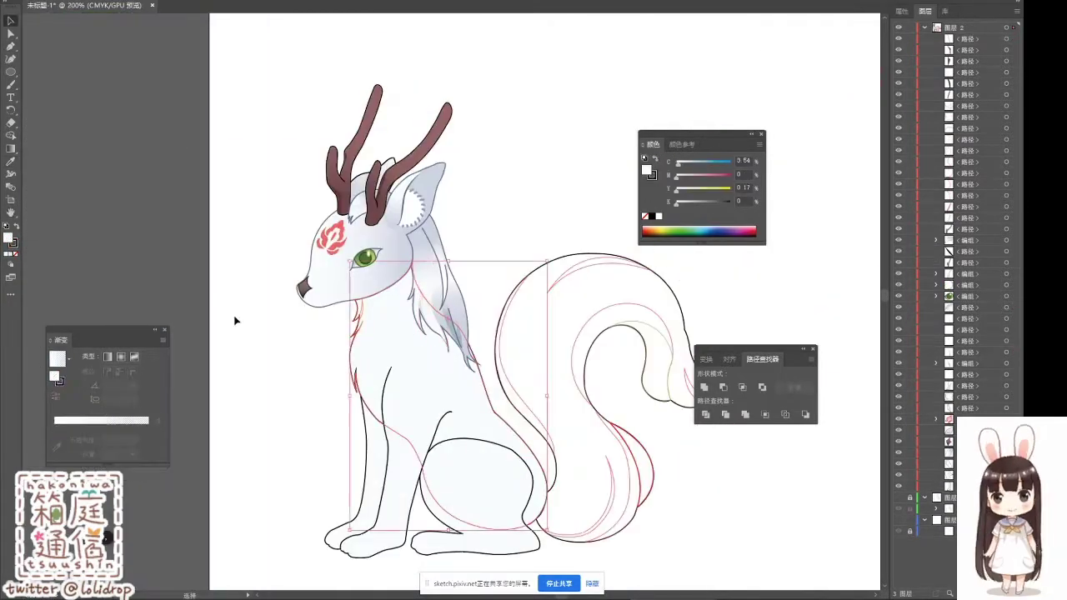
pyautogui.press('v')
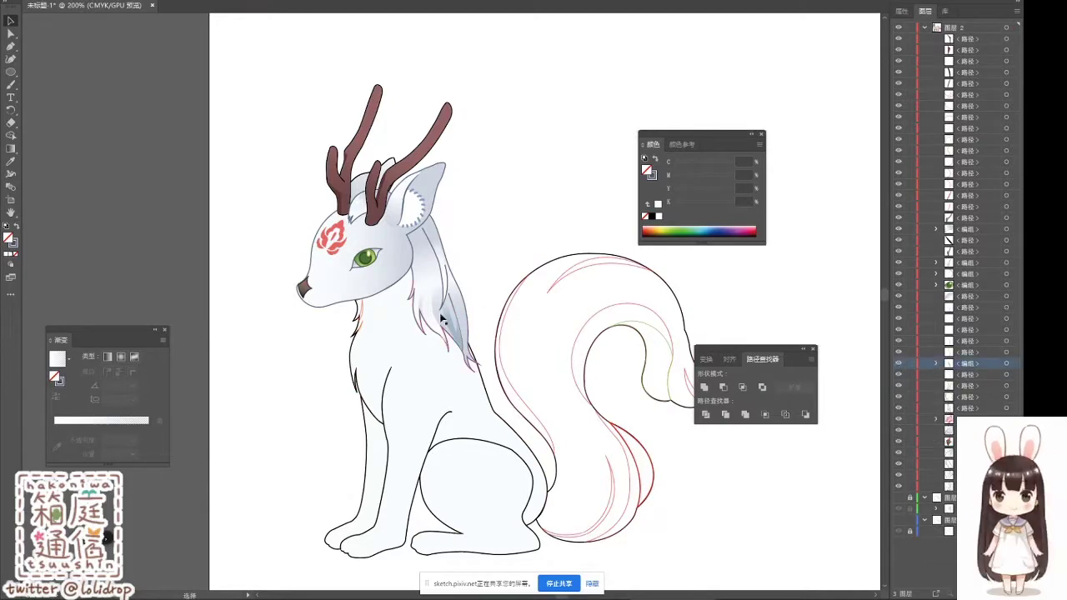
pyautogui.rightClick(442, 319)
pyautogui.press('Escape')
pyautogui.click(898, 310)
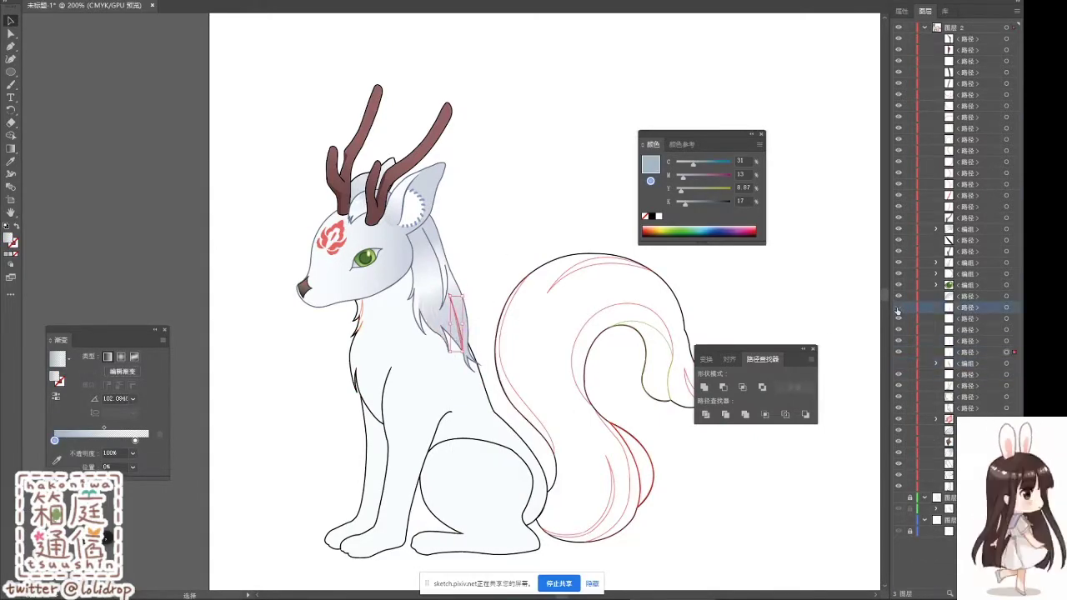
pyautogui.click(898, 341)
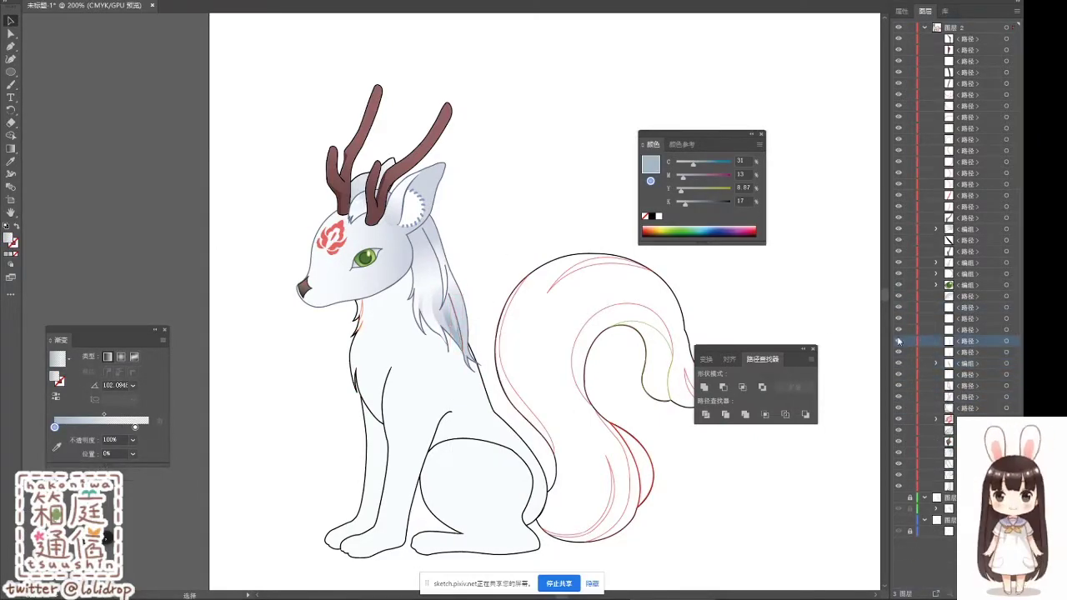
pyautogui.click(951, 307)
pyautogui.hotkey('ctrl', '=')
pyautogui.hotkey('ctrl', '=')
pyautogui.hotkey('ctrl', '=')
pyautogui.press('a')
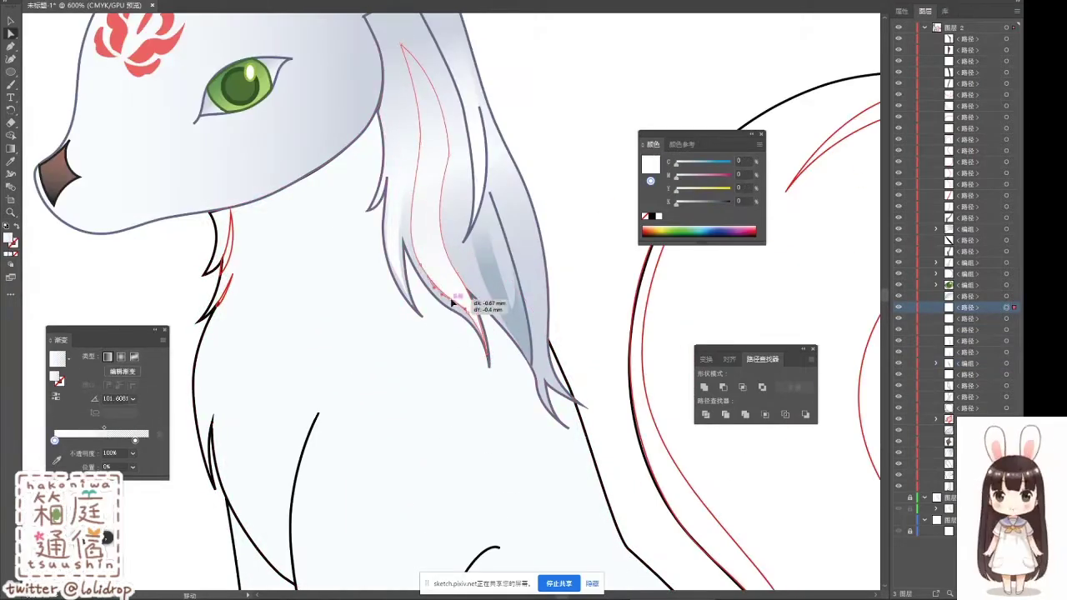
# Step: Nudge a hair strand and draw a first closed strand shape on the upper mane
pyautogui.moveTo(432, 332); pyautogui.dragTo(533, 536)
pyautogui.moveTo(516, 213); pyautogui.dragTo(516, 215)
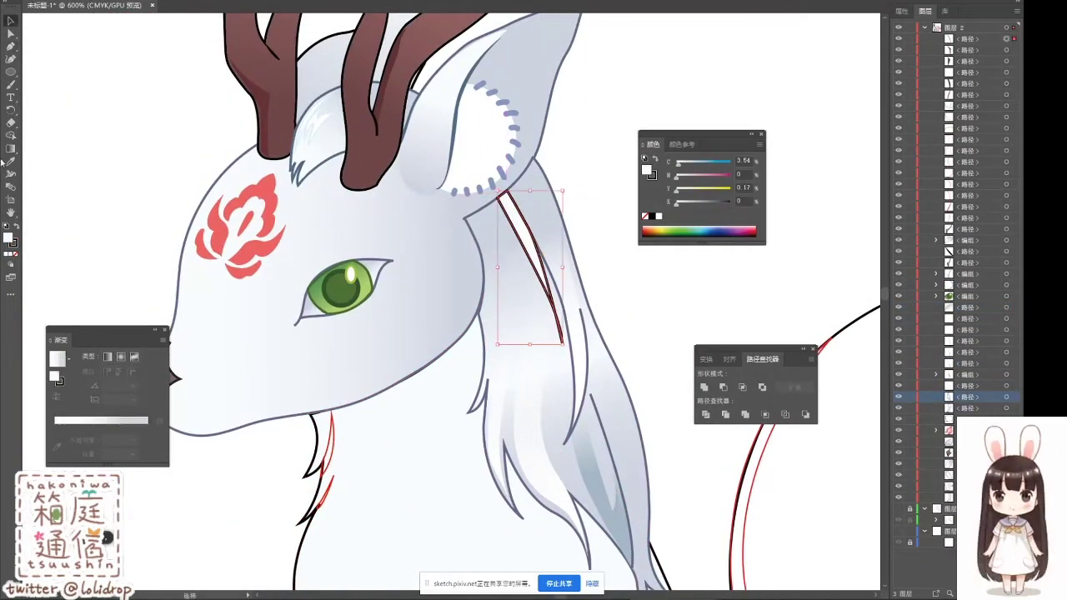
pyautogui.press('p')
pyautogui.click(499, 341)
pyautogui.click(516, 289)
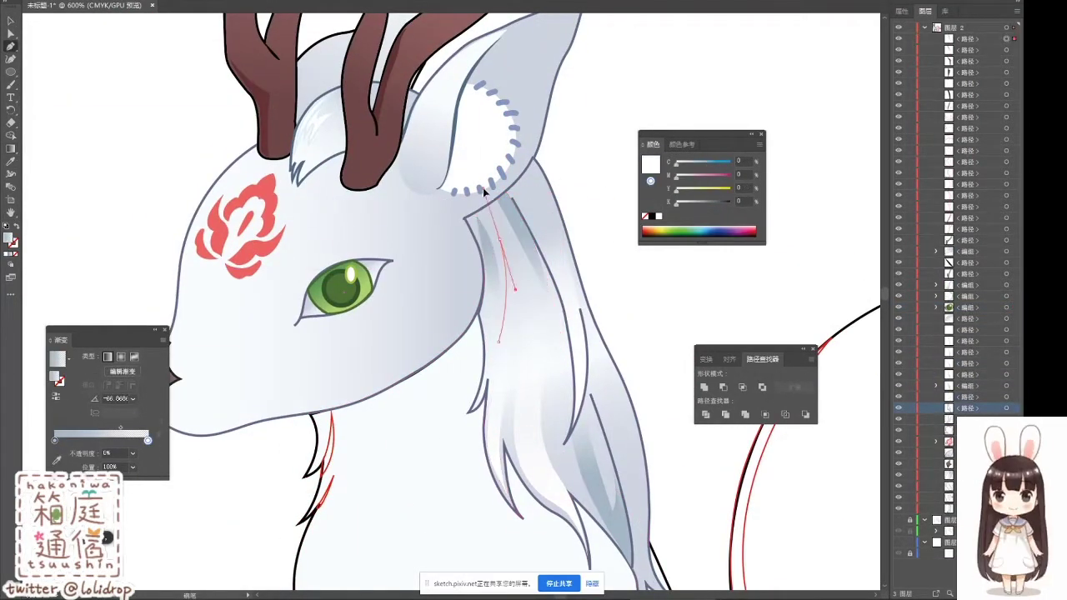
pyautogui.click(499, 341)
# Step: Pick a colour for the new strand in the Color Picker and make the stroke active
pyautogui.press('v')
pyautogui.hotkey('ctrl', '-')
pyautogui.hotkey('ctrl', '-')
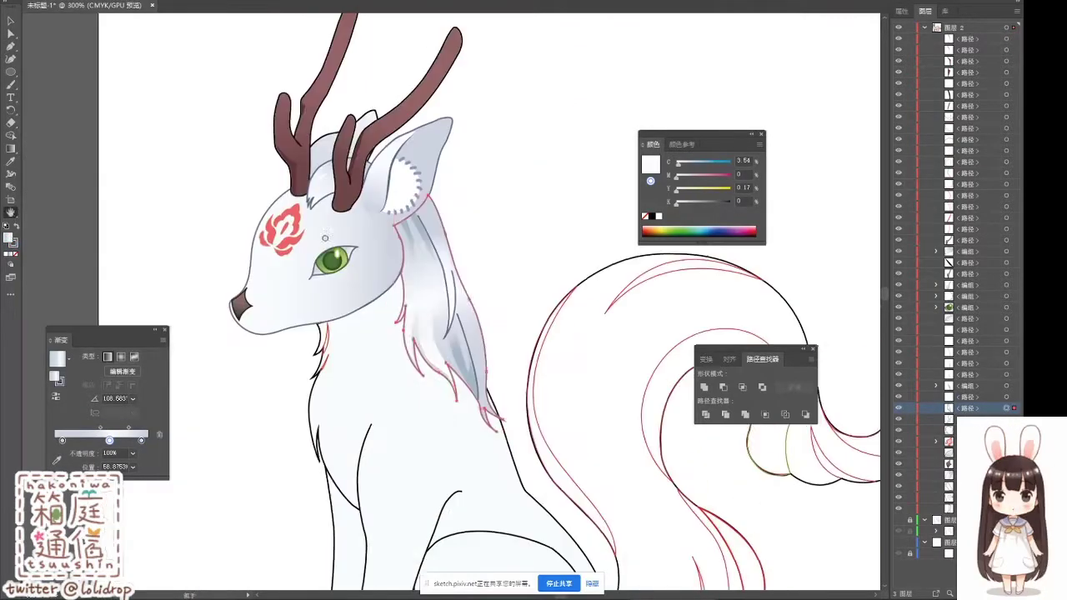
pyautogui.doubleClick(11, 239)
pyautogui.press('Return')
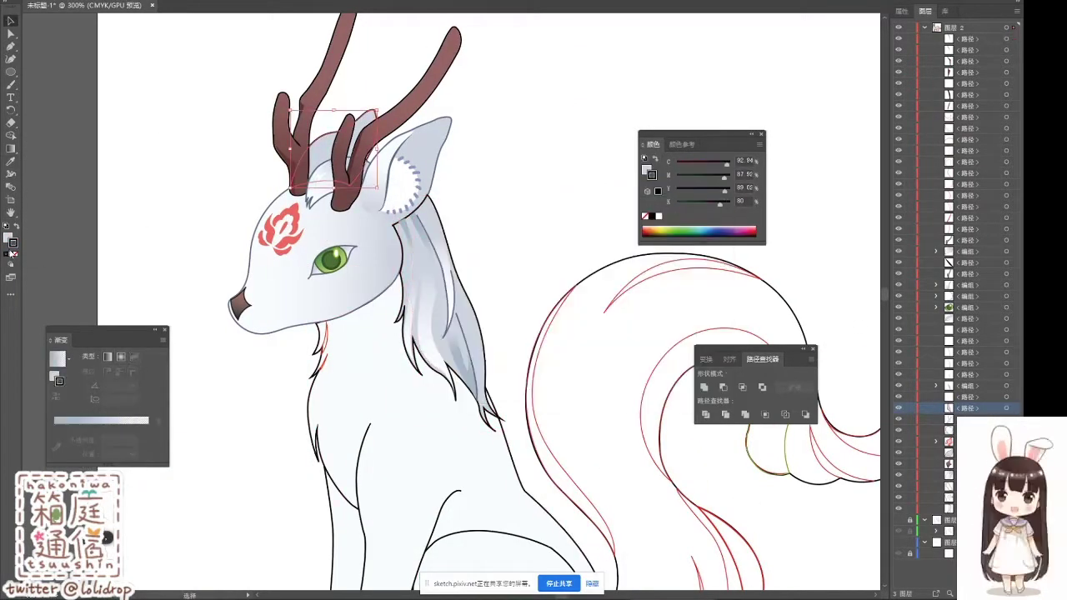
pyautogui.click(14, 239)
# Step: Select and deselect mane hair paths, then zoom in on the head and mane
pyautogui.click(495, 202)
pyautogui.click(896, 454)
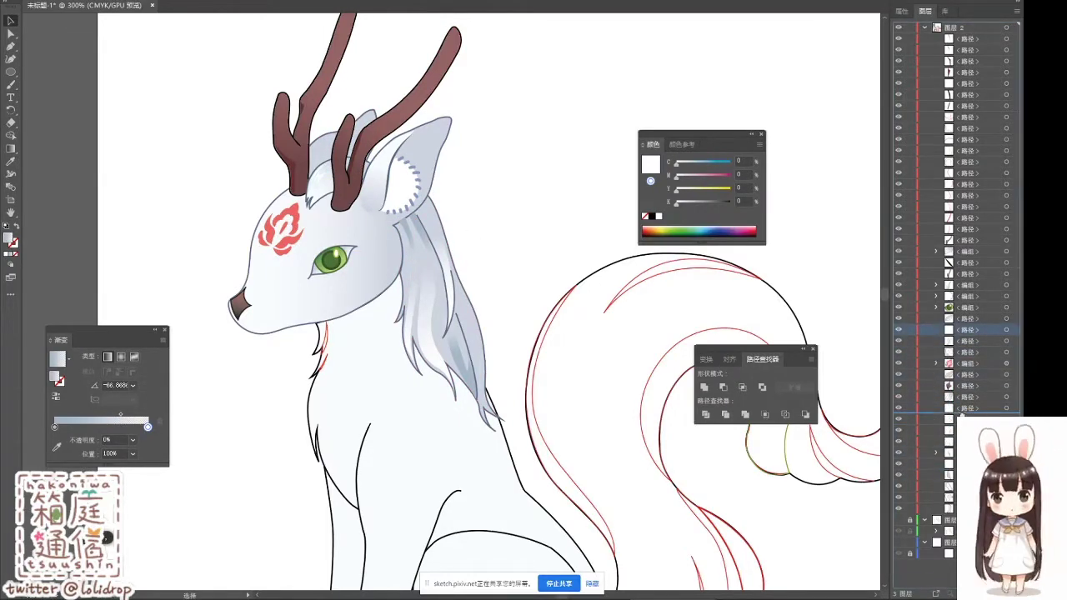
pyautogui.click(1007, 386)
pyautogui.click(440, 303)
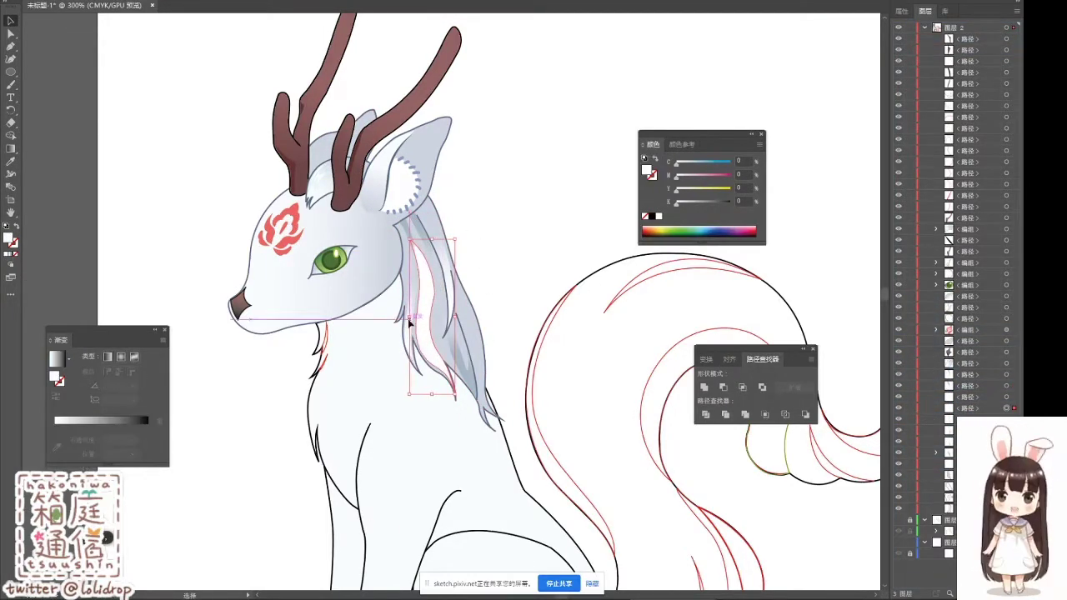
pyautogui.click(492, 298)
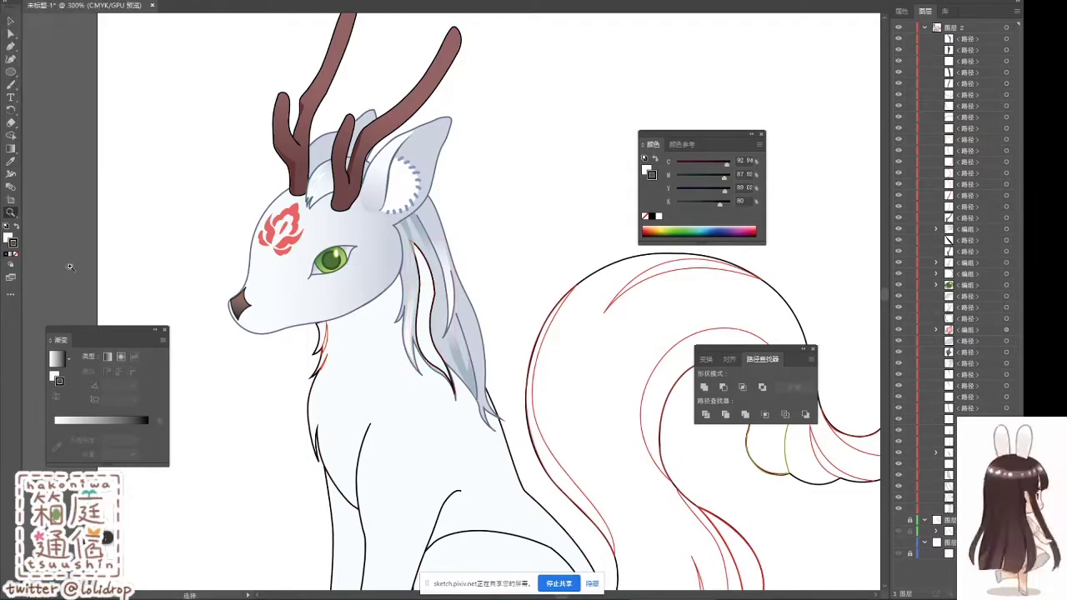
pyautogui.scroll(1, 431, 283)
pyautogui.moveTo(424, 329); pyautogui.dragTo(531, 315)
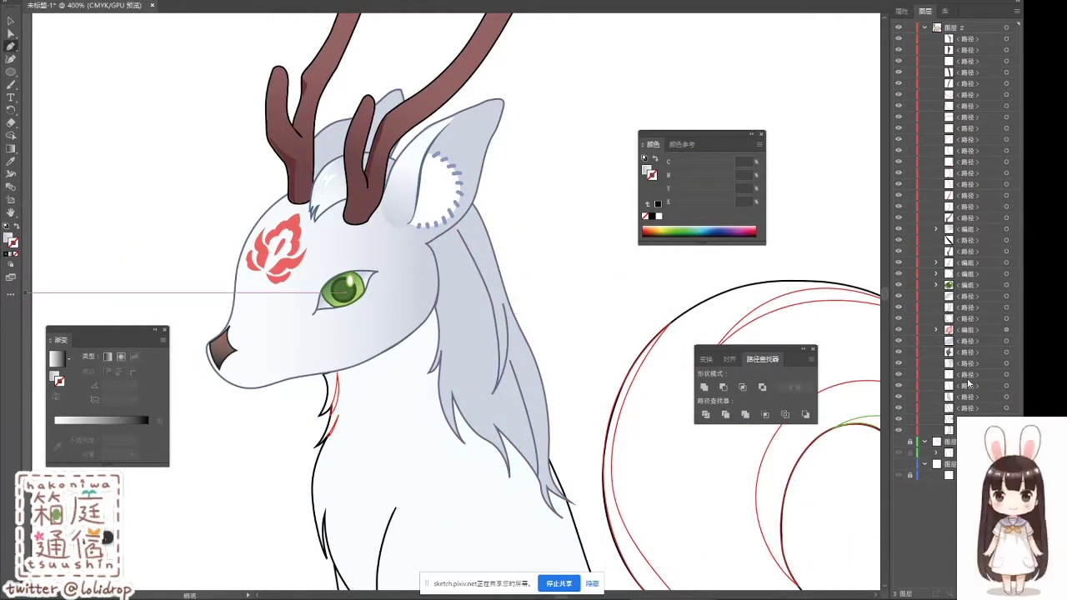
# Step: Give the mane strand a grey-blue colour
pyautogui.click(436, 235)
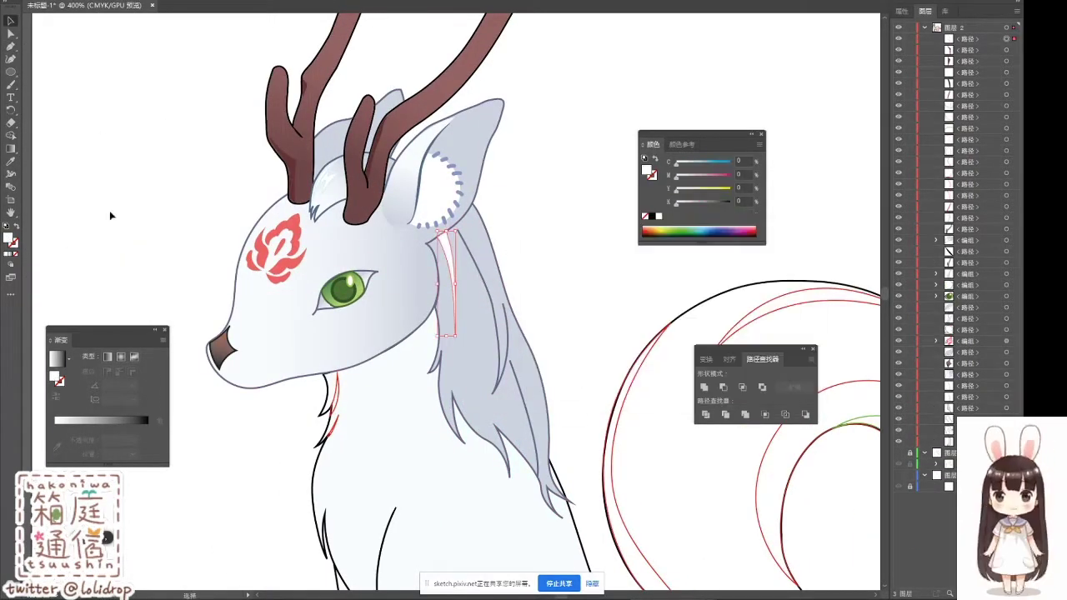
pyautogui.doubleClick(11, 242)
pyautogui.press('Return')
pyautogui.keyDown('ctrl'); pyautogui.click(492, 206); pyautogui.keyUp('ctrl')
# Step: Draw a curved strand down the mane and move one of its anchors up-left
pyautogui.press('p')
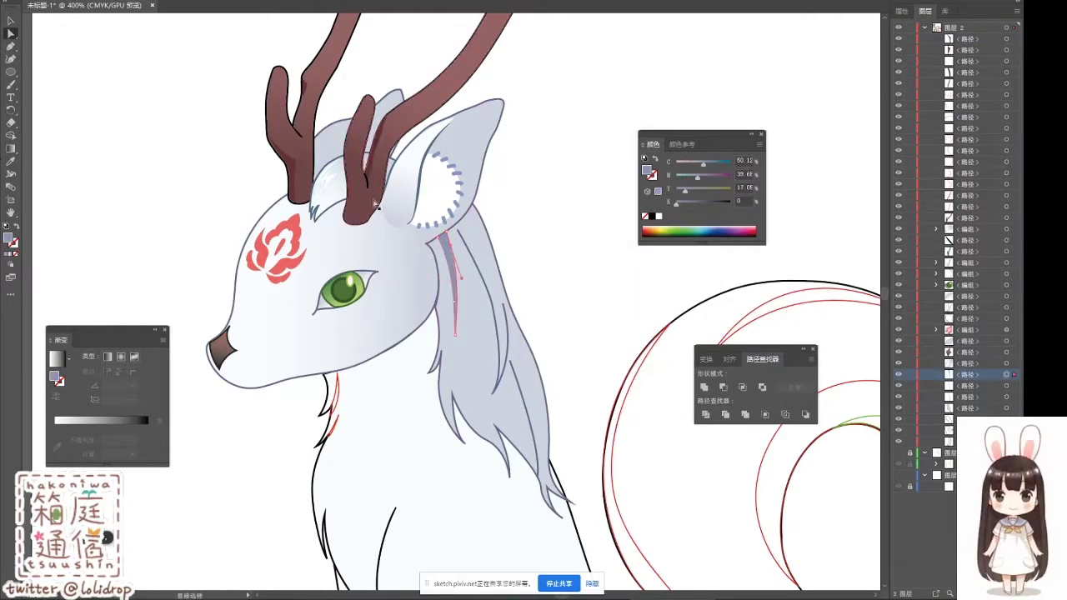
pyautogui.click(454, 230)
pyautogui.click(494, 298)
pyautogui.moveTo(497, 391); pyautogui.dragTo(500, 399)
pyautogui.moveTo(493, 305); pyautogui.dragTo(495, 310)
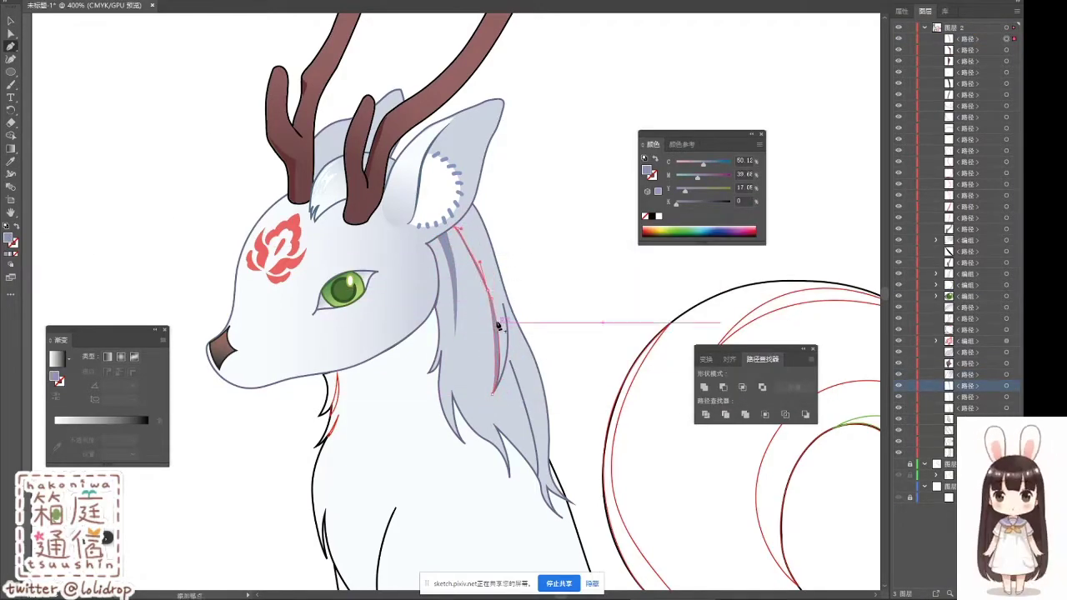
pyautogui.press('a')
pyautogui.click(458, 236)
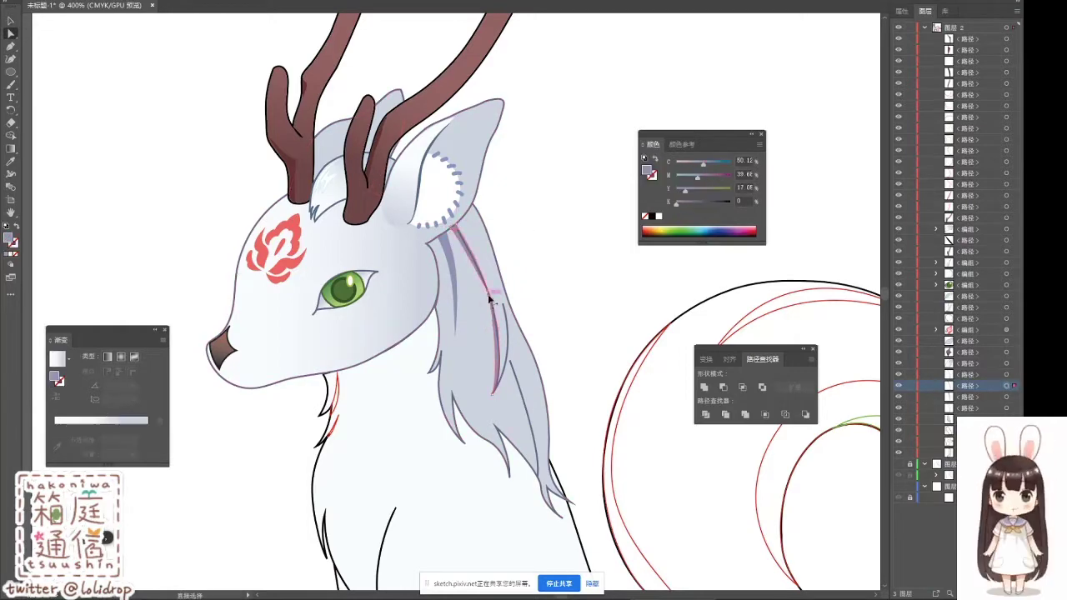
pyautogui.moveTo(493, 303); pyautogui.dragTo(486, 293)
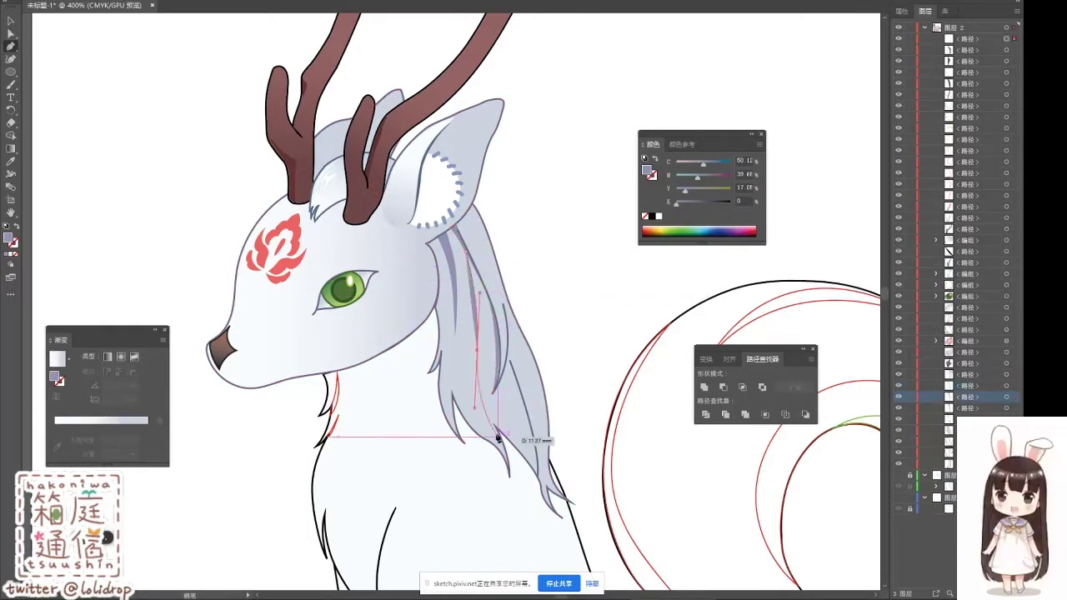
# Step: Draw another lavender strand shape on the middle of the mane
pyautogui.press('p')
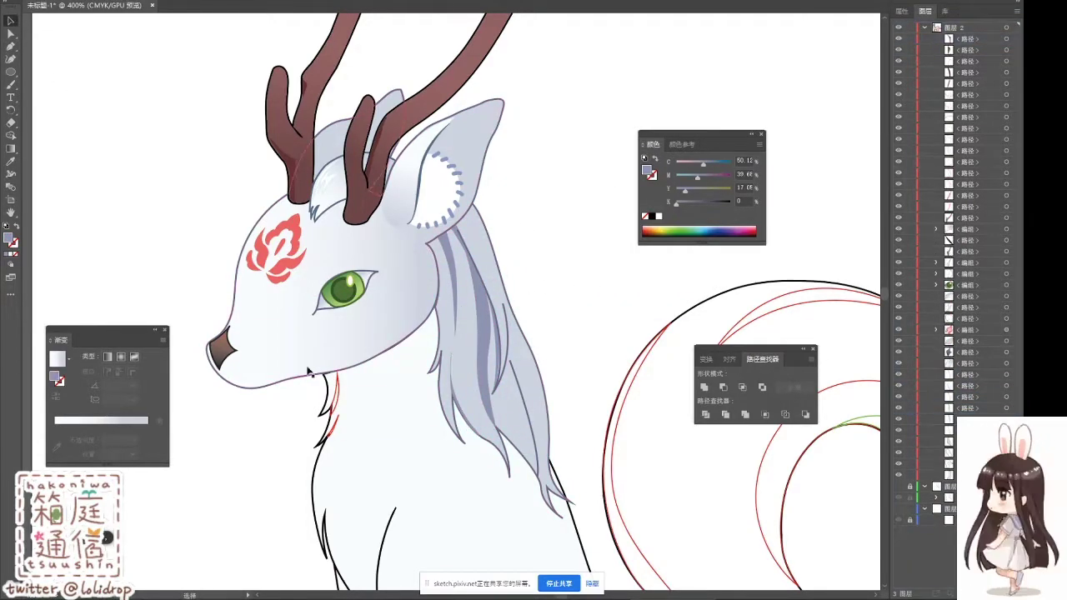
pyautogui.click(509, 361)
pyautogui.click(537, 481)
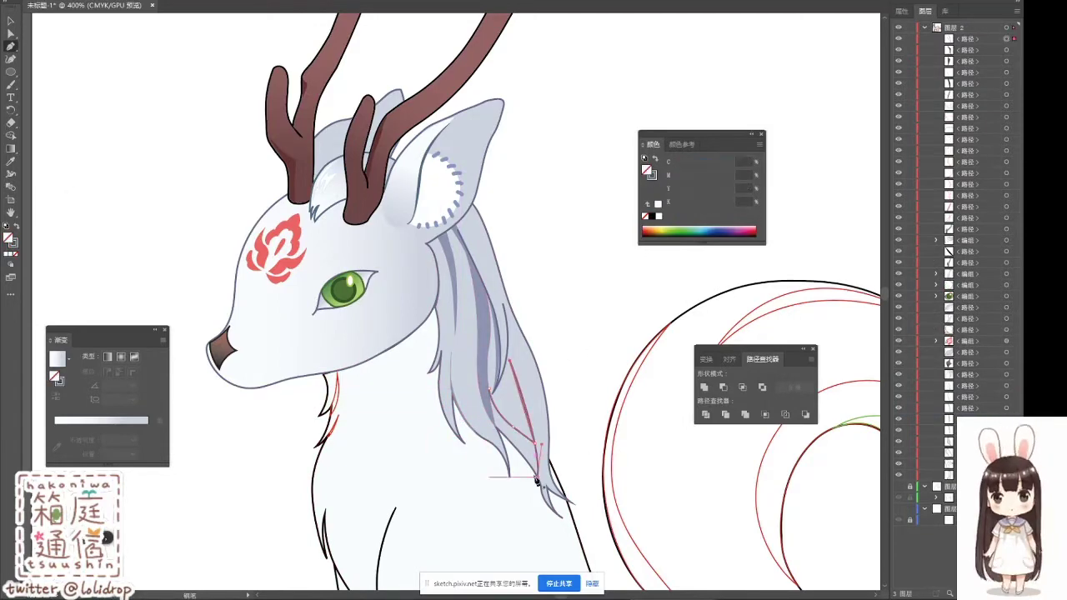
pyautogui.click(486, 420)
pyautogui.press('v')
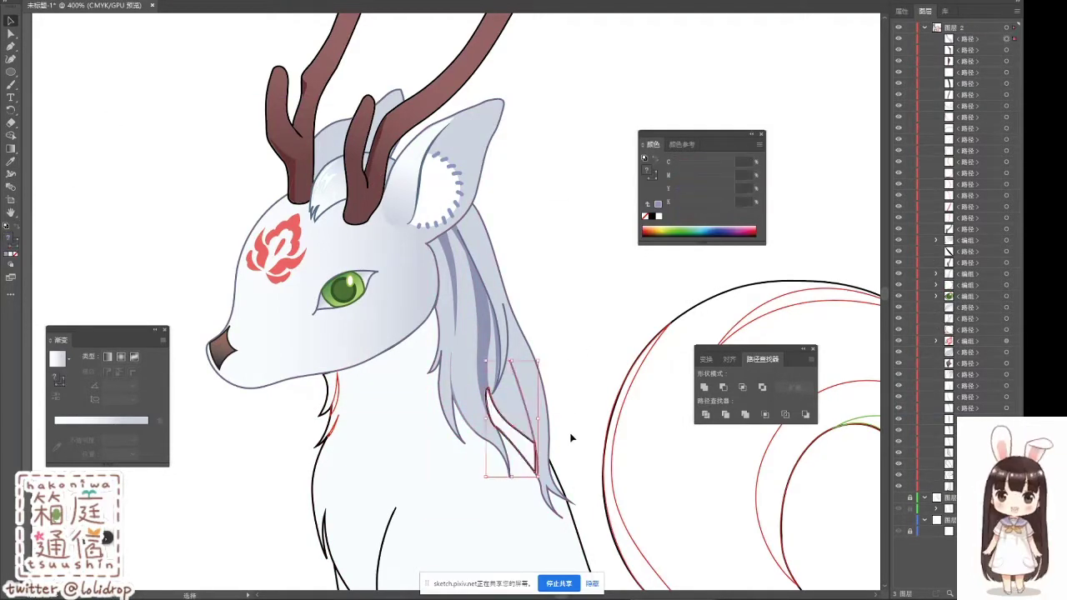
# Step: Add a small lavender strand shape on the lower mane
pyautogui.scroll(-5, 500, 333)
pyautogui.scroll(5, 500, 334)
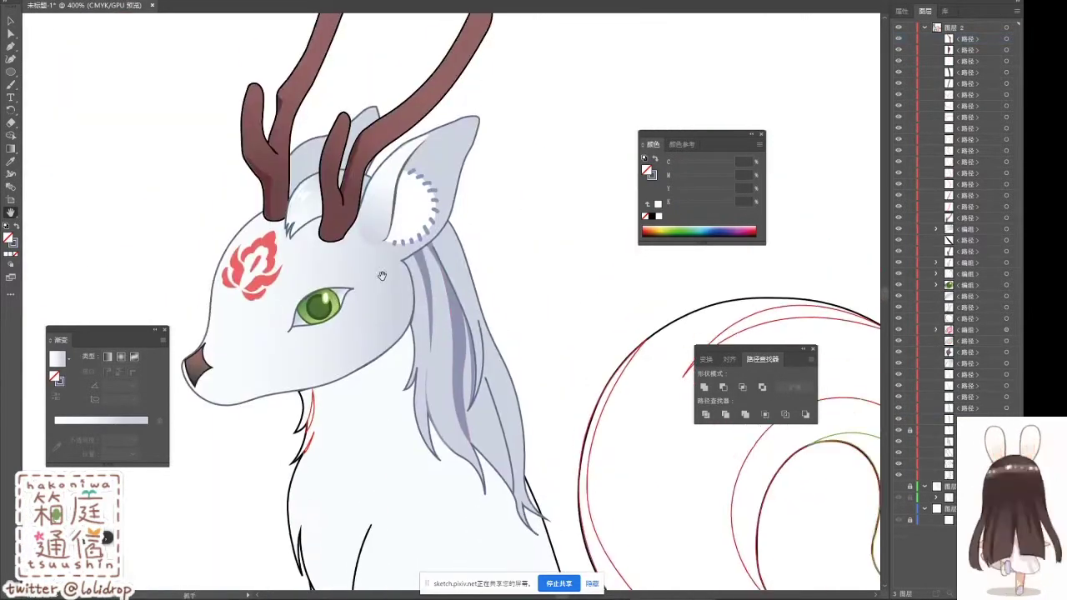
pyautogui.press('p')
pyautogui.click(486, 377)
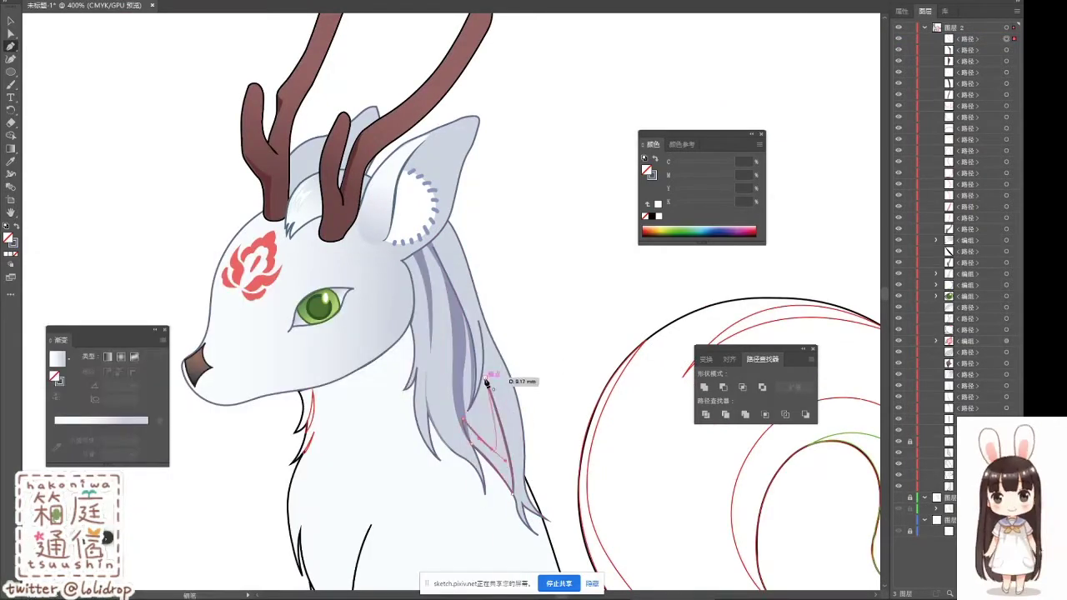
pyautogui.click(486, 381)
pyautogui.press('v')
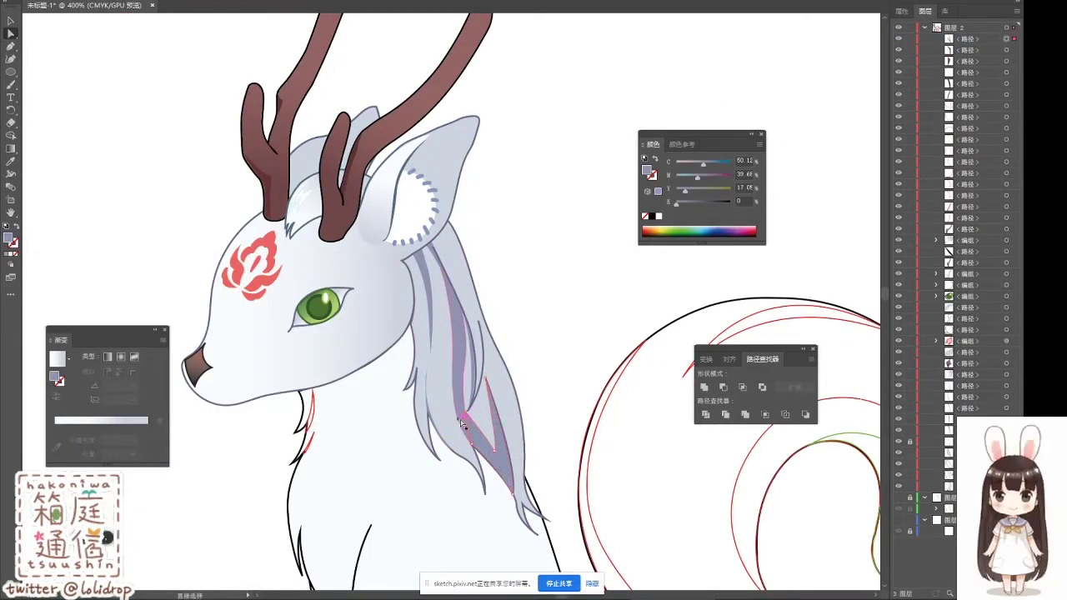
# Step: Place another strand on the lower mane and select the strand and mane shapes
pyautogui.click(10, 47)
pyautogui.click(467, 371)
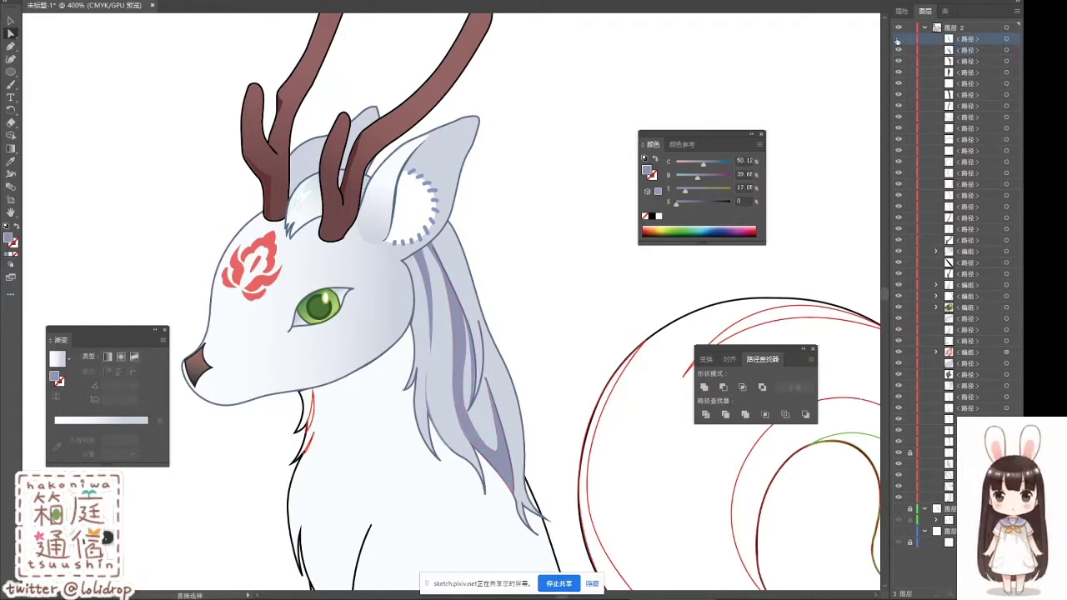
pyautogui.moveTo(483, 413); pyautogui.dragTo(480, 410)
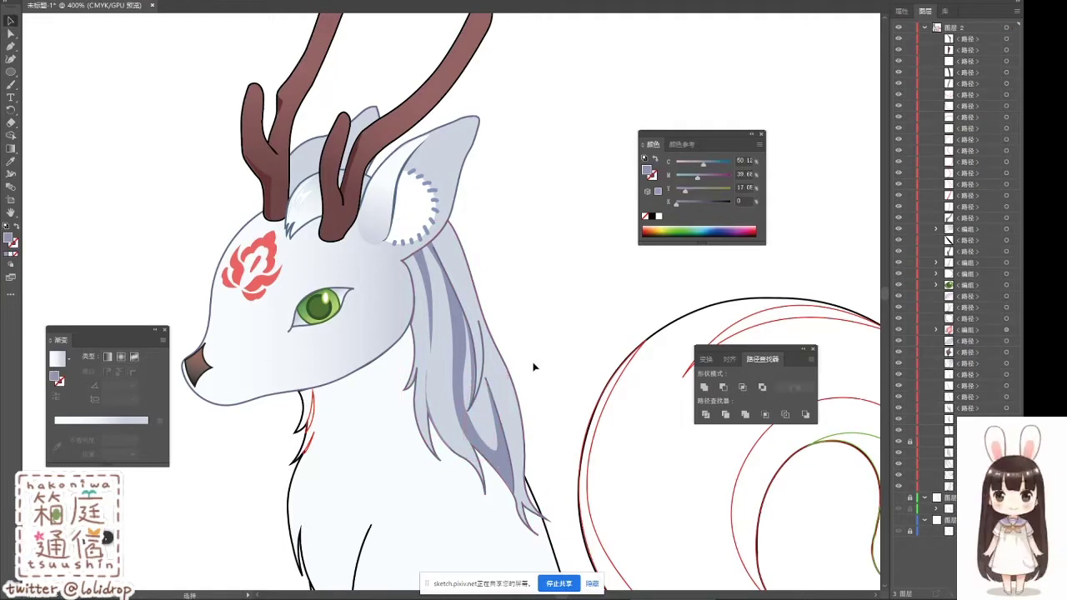
pyautogui.press('p')
pyautogui.click(463, 392)
pyautogui.press('v')
pyautogui.click(468, 408)
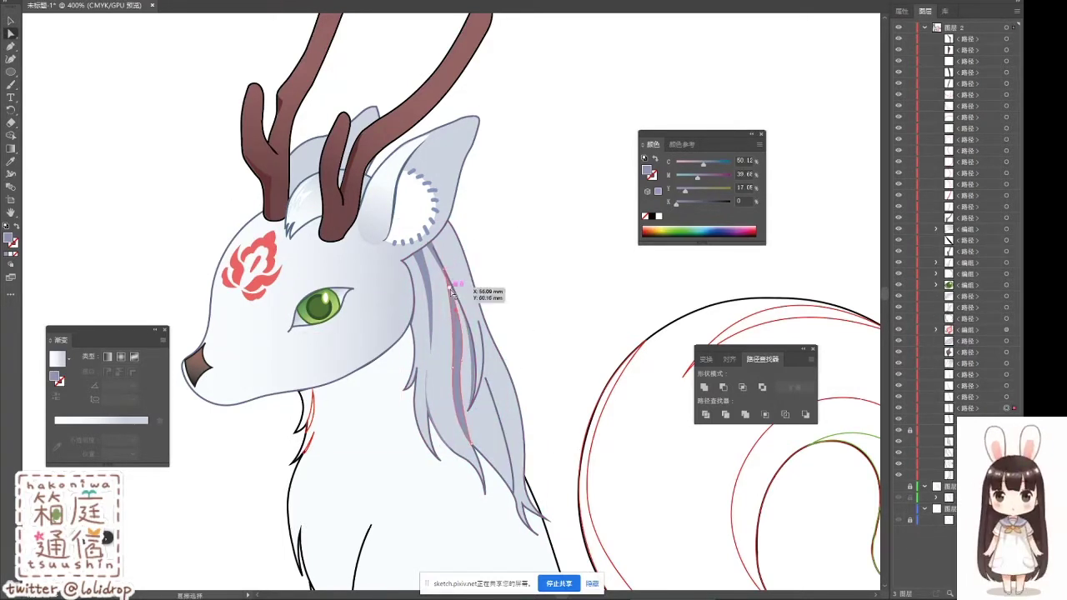
pyautogui.click(481, 372)
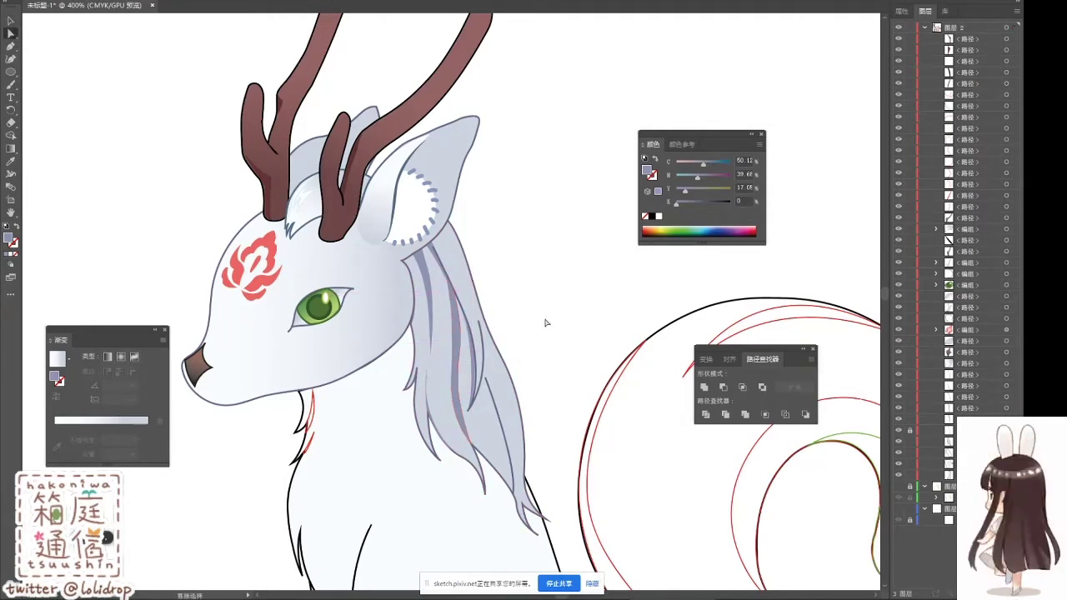
# Step: Draw a final strand, move it lower in the stacking order, and fill it light grey
pyautogui.press('p')
pyautogui.click(486, 379)
pyautogui.click(517, 501)
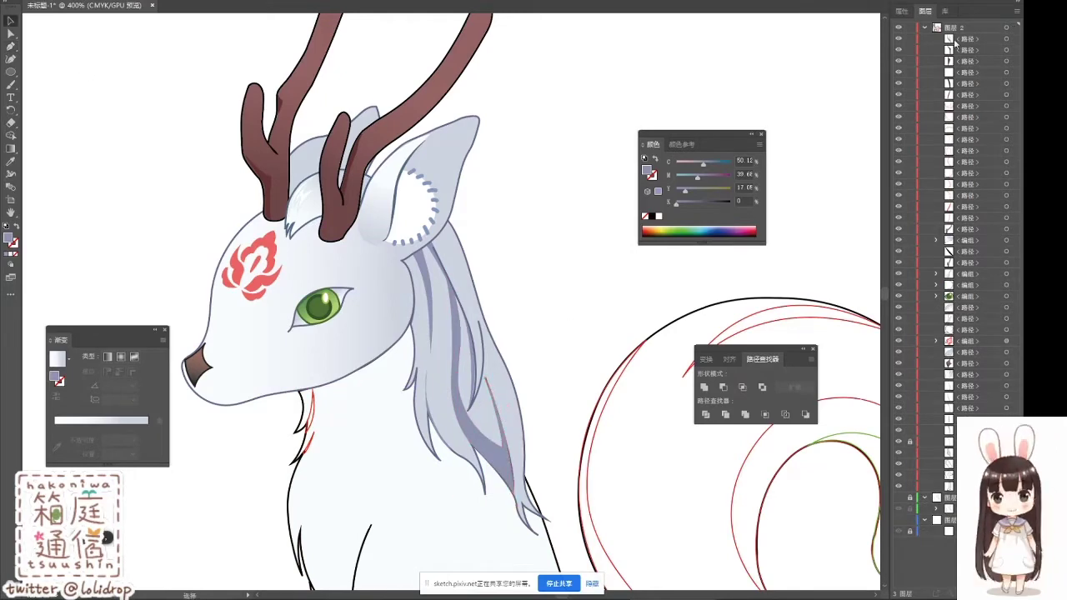
pyautogui.moveTo(956, 44); pyautogui.dragTo(955, 424)
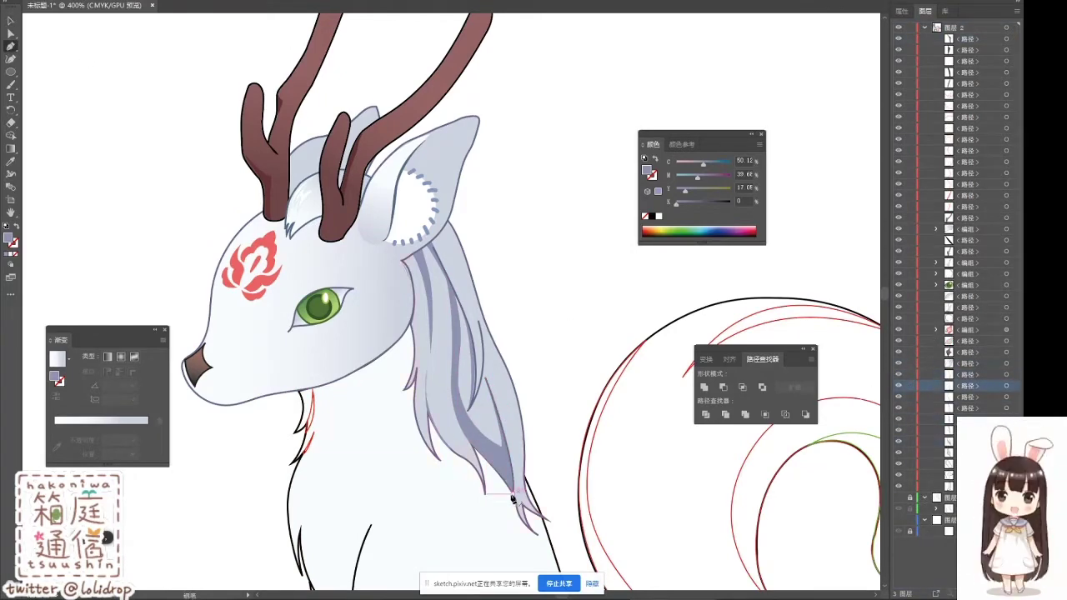
pyautogui.doubleClick(10, 240)
pyautogui.press('Escape')
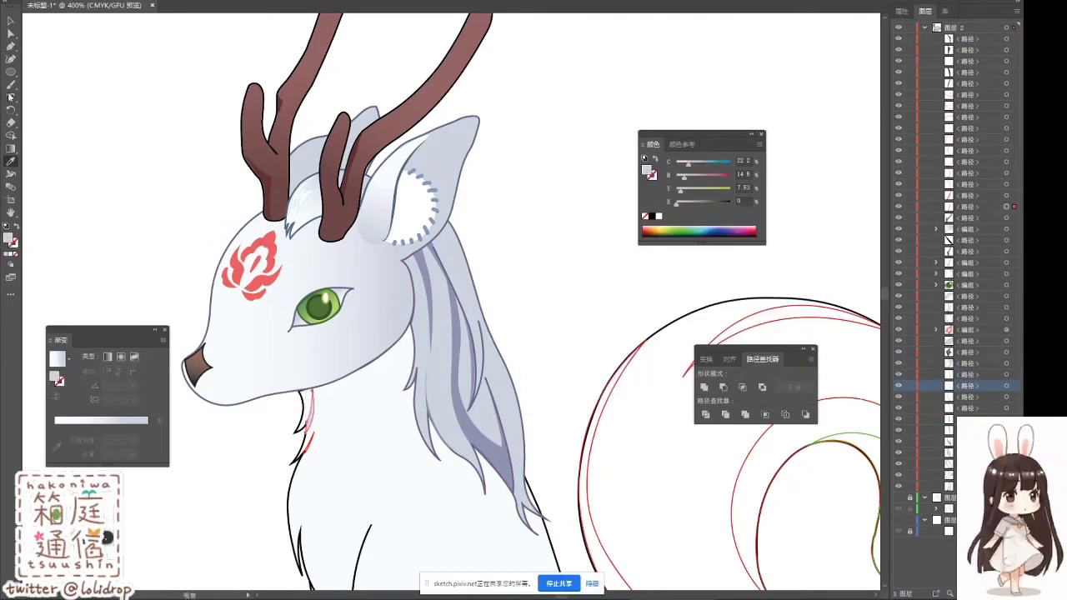
# Step: Select the head group and drag a diagonal gradient across the body
pyautogui.scroll(-2, 318, 250)
pyautogui.hscroll(-3, 348, 288)
pyautogui.hotkey('ctrl', '+')
pyautogui.press('a')
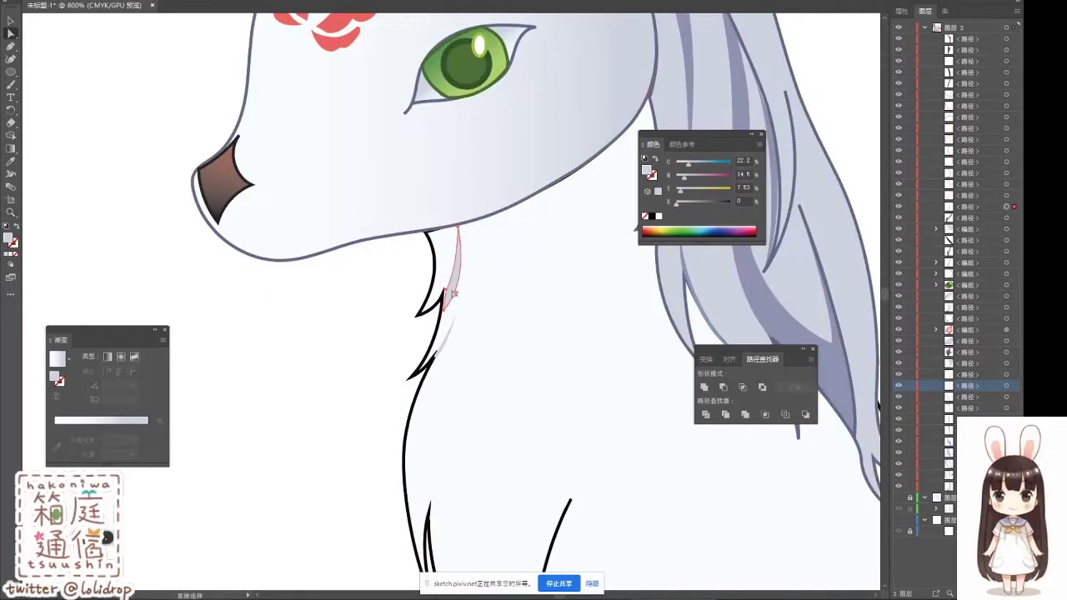
pyautogui.click(11, 21)
pyautogui.hotkey('ctrl', '-')
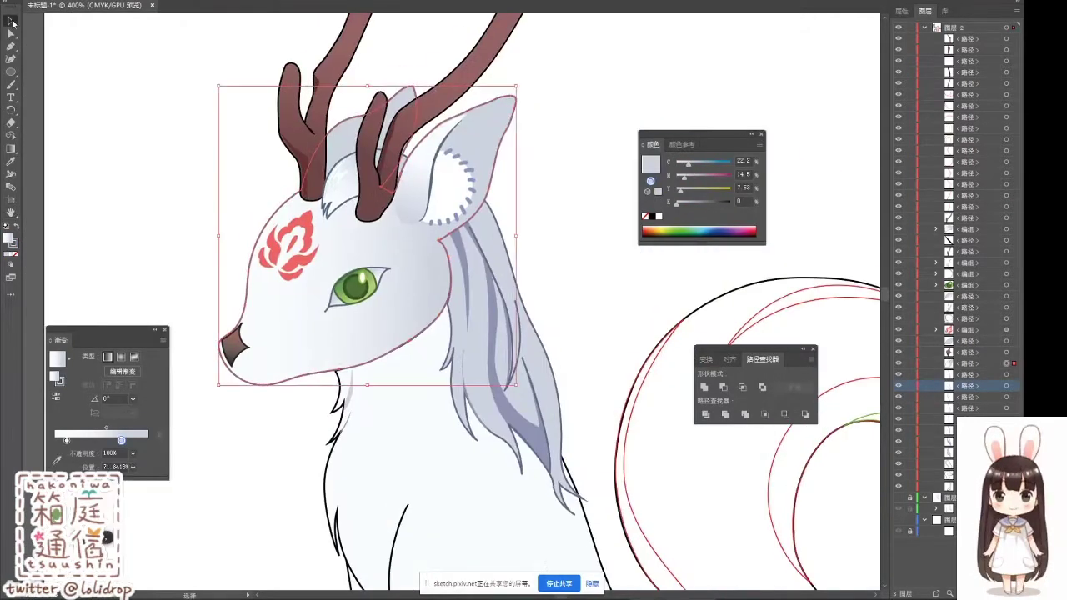
pyautogui.scroll(-3, 300, 450)
pyautogui.press('g')
pyautogui.moveTo(369, 238); pyautogui.dragTo(631, 583)
# Step: Run a vertical lavender-to-white gradient down the front leg
pyautogui.scroll(-2, 500, 333)
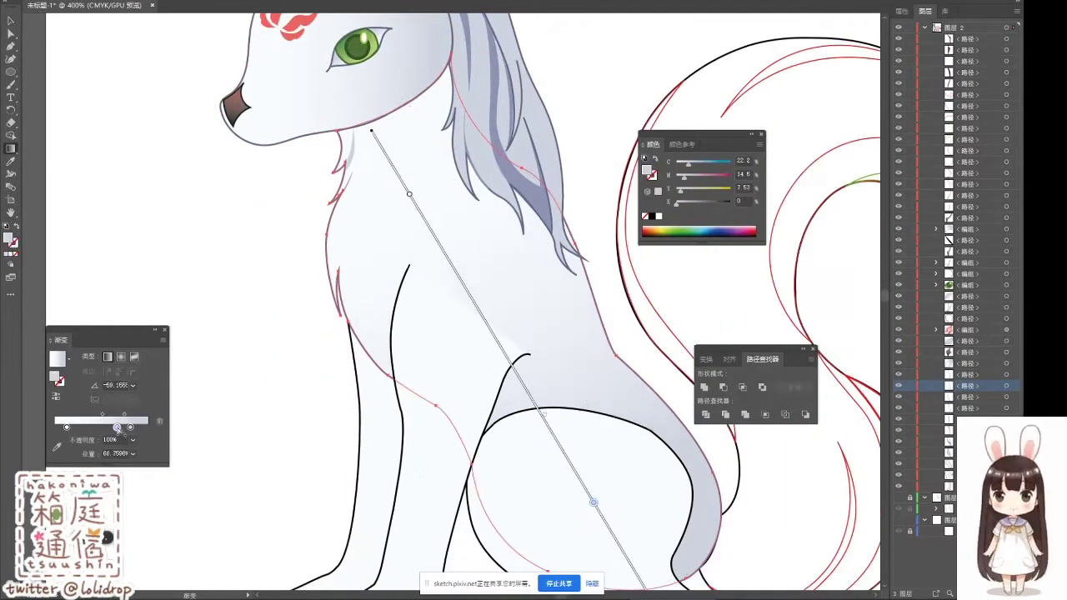
pyautogui.hotkey('ctrl', '-')
pyautogui.scroll(2, 262, 309)
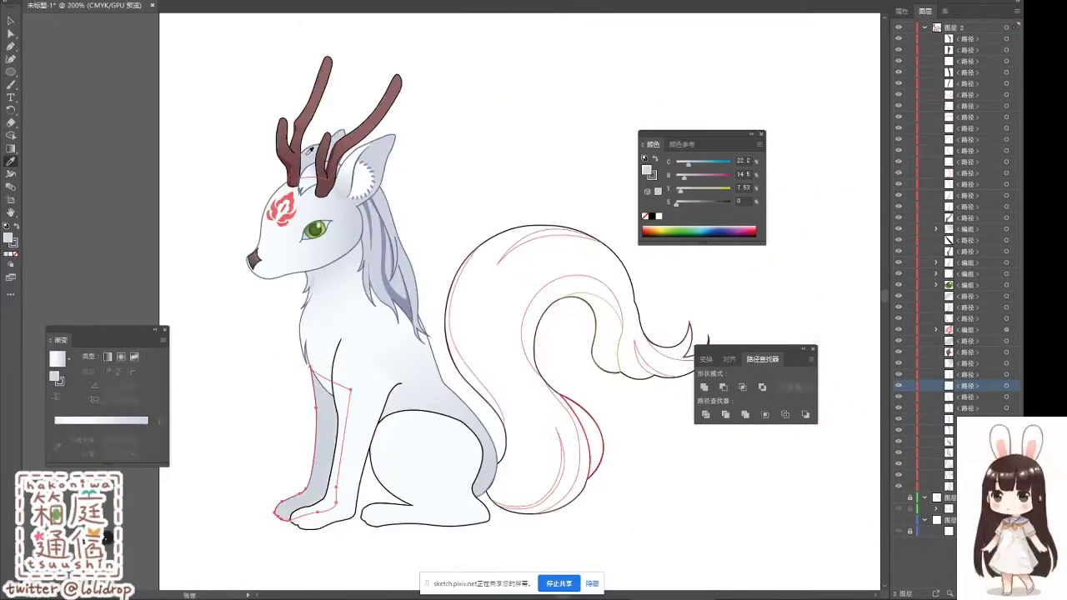
pyautogui.moveTo(365, 342)
pyautogui.mouseDown()
pyautogui.moveTo(364, 398)
pyautogui.moveTo(334, 530)
pyautogui.mouseUp()
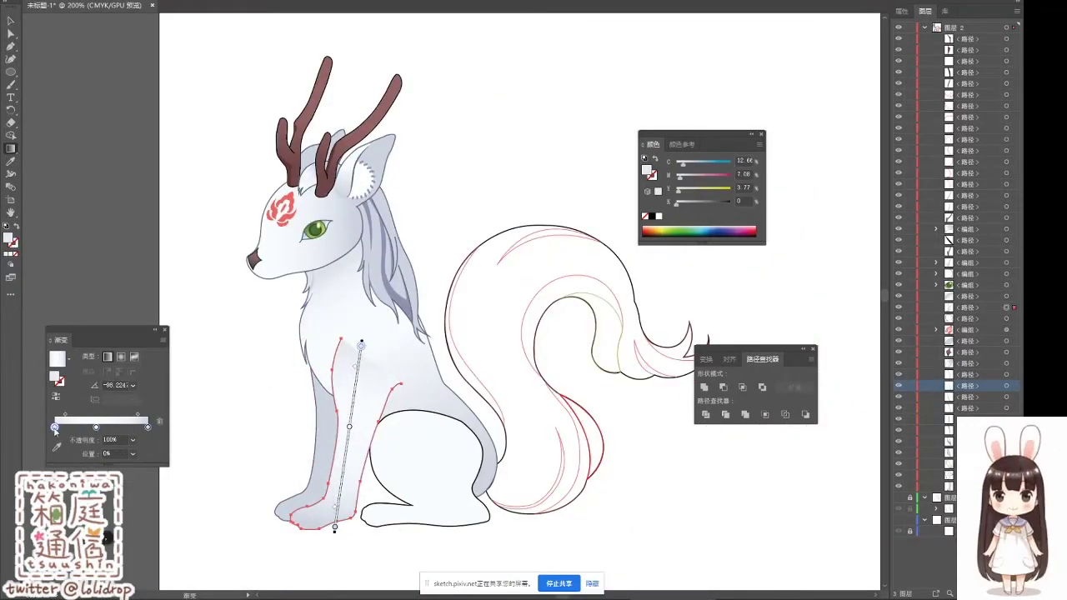
pyautogui.press('v')
pyautogui.click(222, 445)
pyautogui.click(405, 464)
pyautogui.click(342, 451)
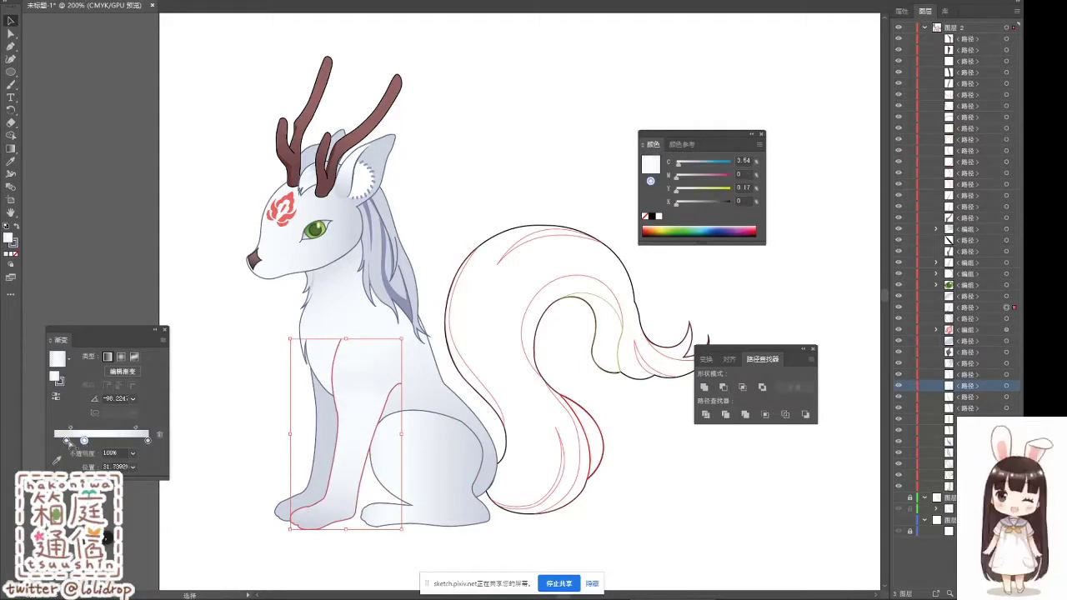
# Step: Try a top-to-bottom gradient on the haunch, undo it, and pan slightly right
pyautogui.click(371, 421)
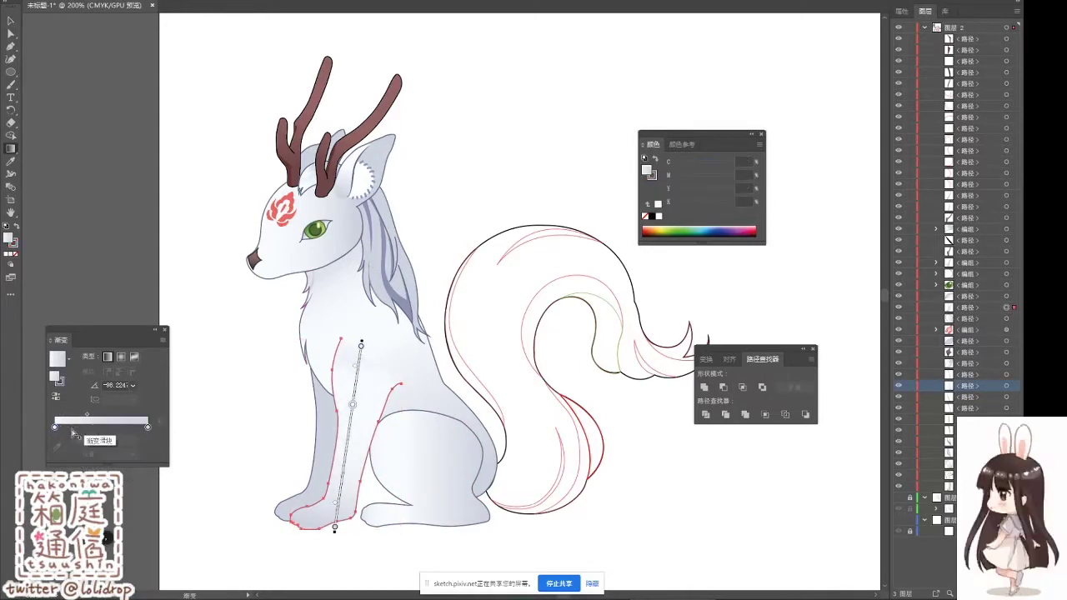
pyautogui.press('g')
pyautogui.moveTo(417, 412); pyautogui.dragTo(429, 546)
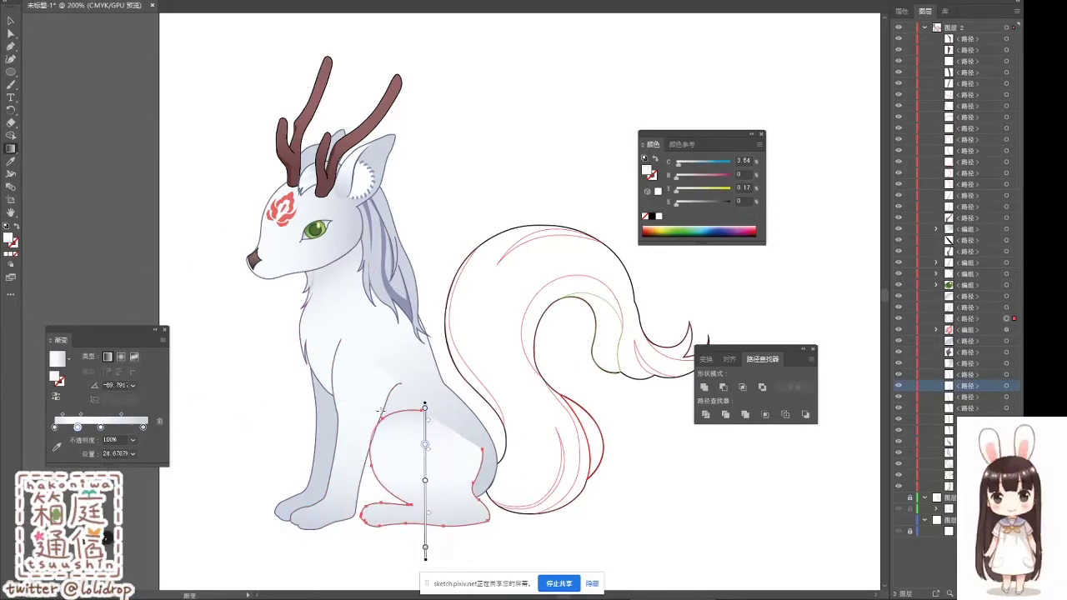
pyautogui.hotkey('ctrl', 'z')
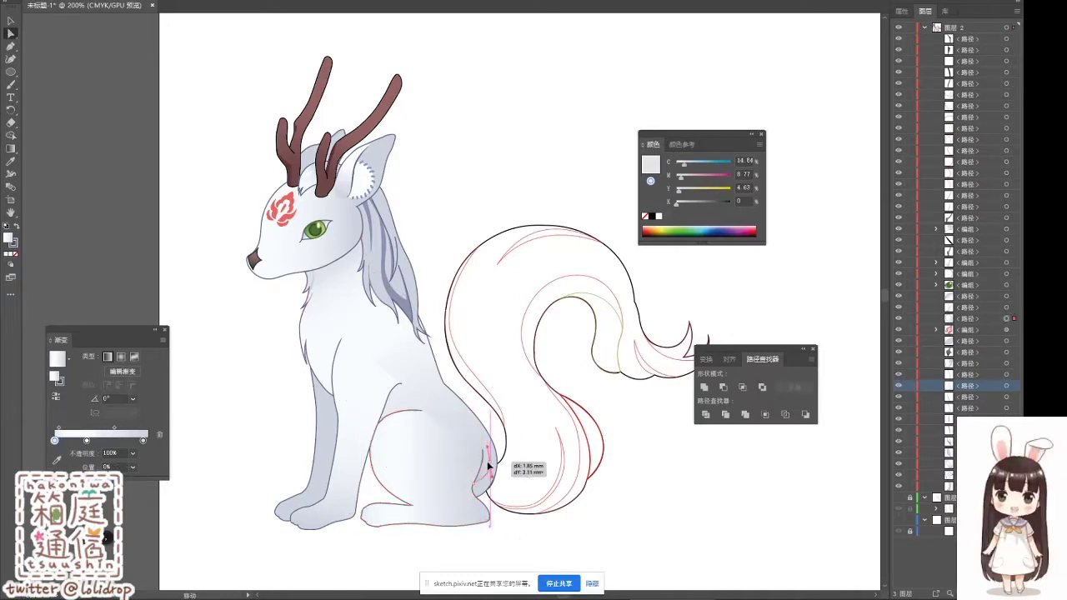
pyautogui.click(372, 472)
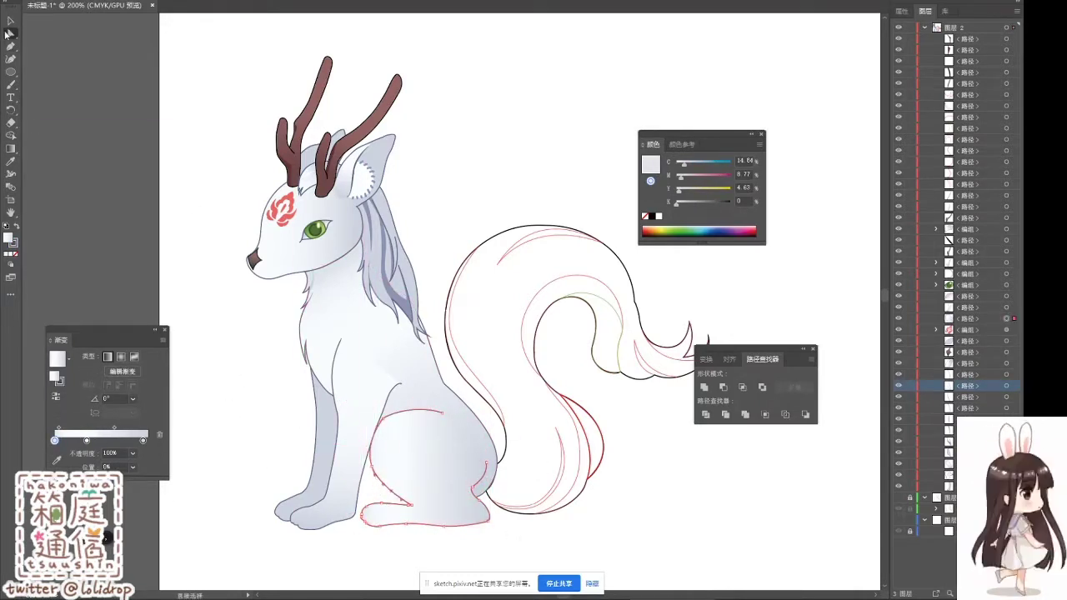
pyautogui.click(490, 545)
pyautogui.press('h')
pyautogui.moveTo(516, 388); pyautogui.dragTo(543, 397)
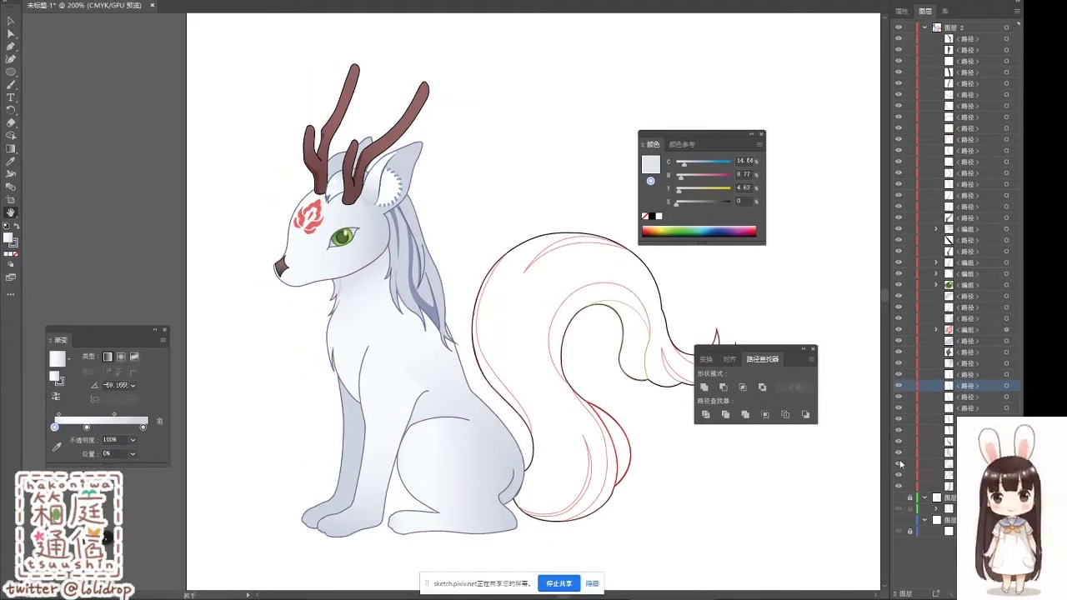
# Step: Select mane strands, collapse the expanded path group and dismiss a warning
pyautogui.press('v')
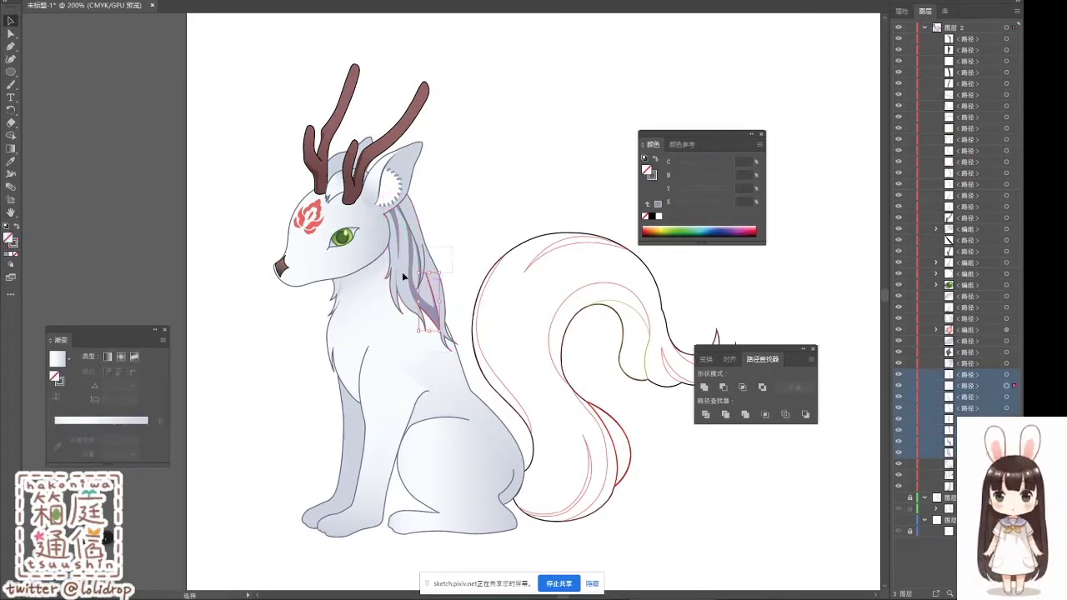
pyautogui.click(469, 219)
pyautogui.click(899, 389)
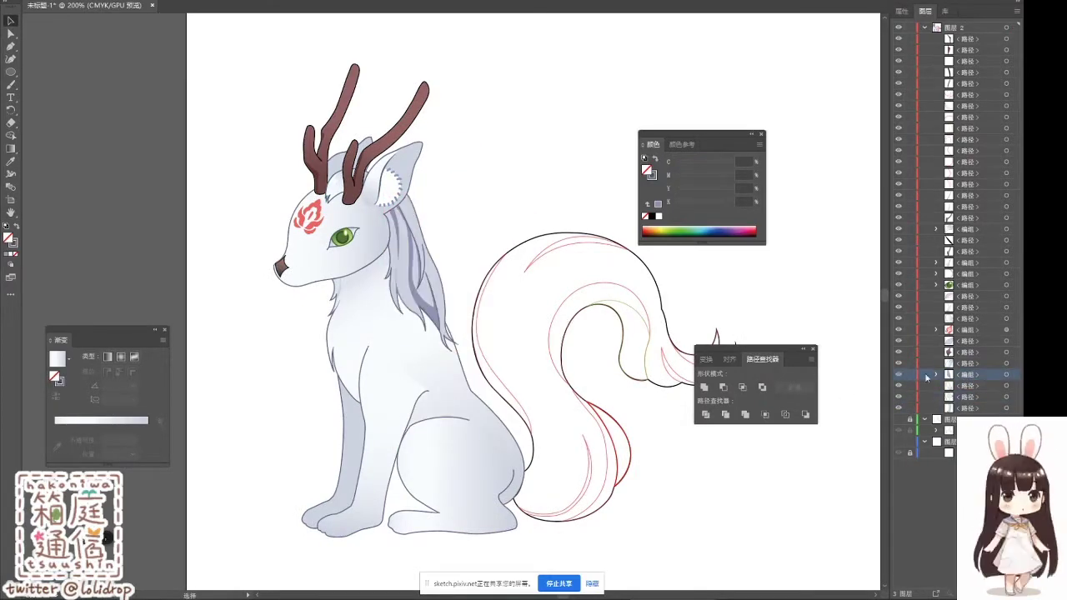
pyautogui.click(423, 265)
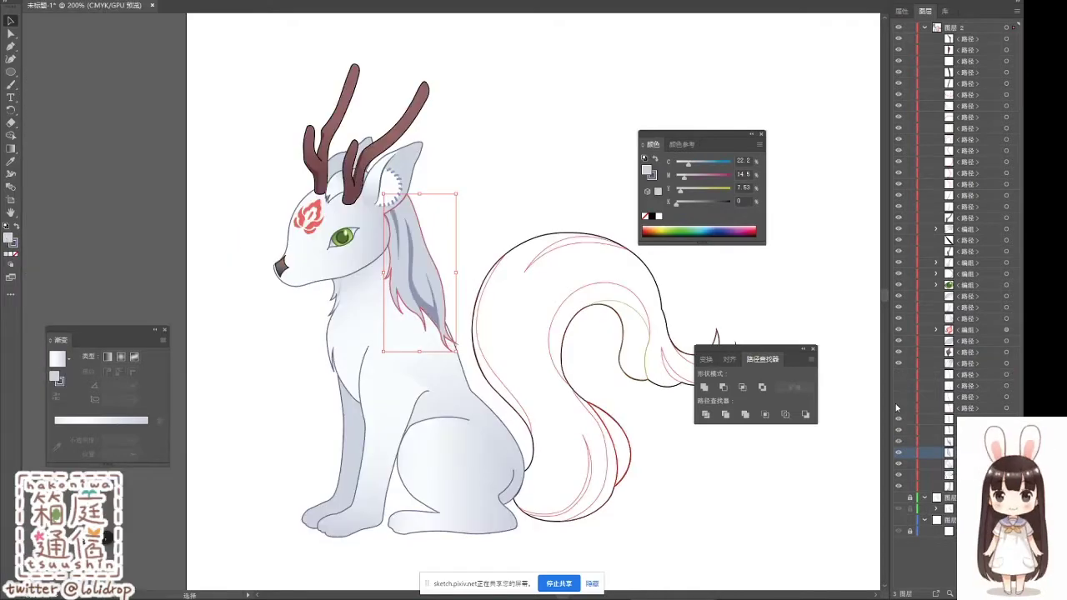
pyautogui.click(527, 312)
pyautogui.click(461, 443)
# Step: Draw a grey-lavender shadow shape on the far leg and adjust one anchor
pyautogui.click(255, 319)
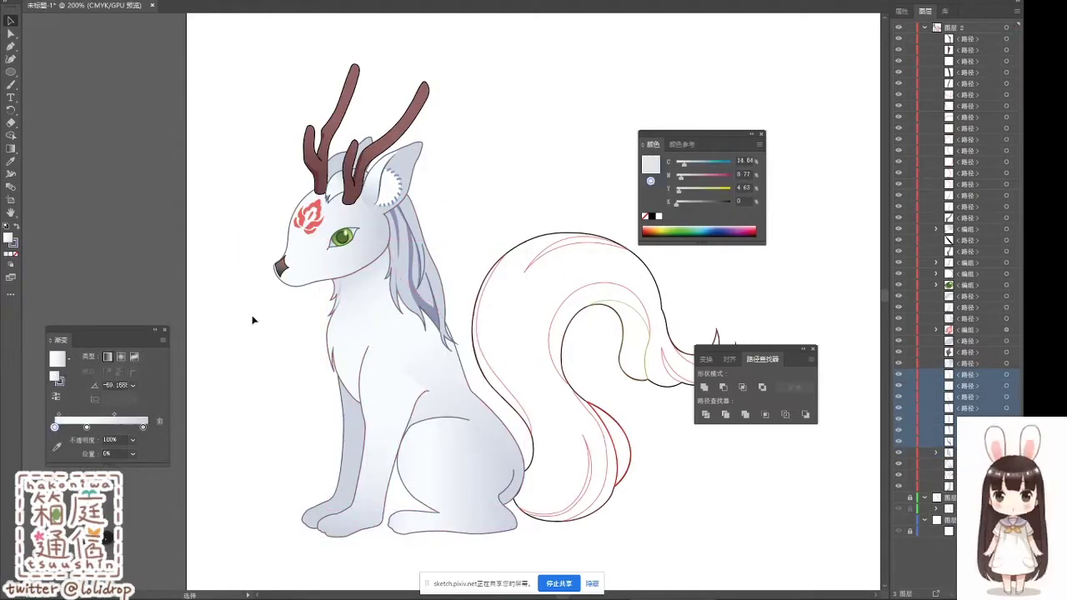
pyautogui.press('p')
pyautogui.click(374, 412)
pyautogui.click(409, 417)
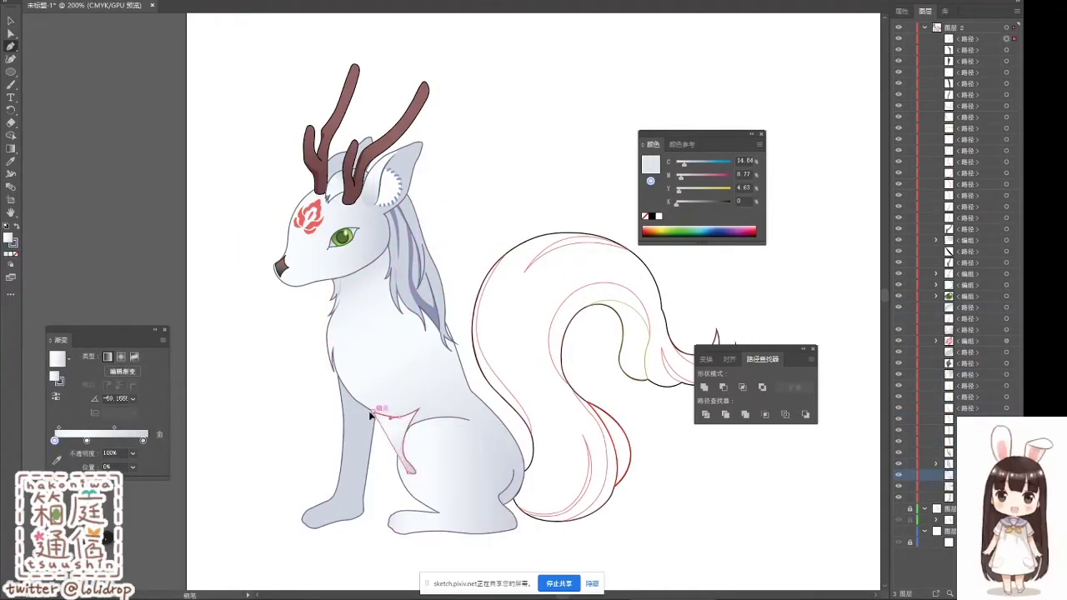
pyautogui.click(374, 411)
pyautogui.press('a')
pyautogui.moveTo(430, 397); pyautogui.dragTo(425, 390)
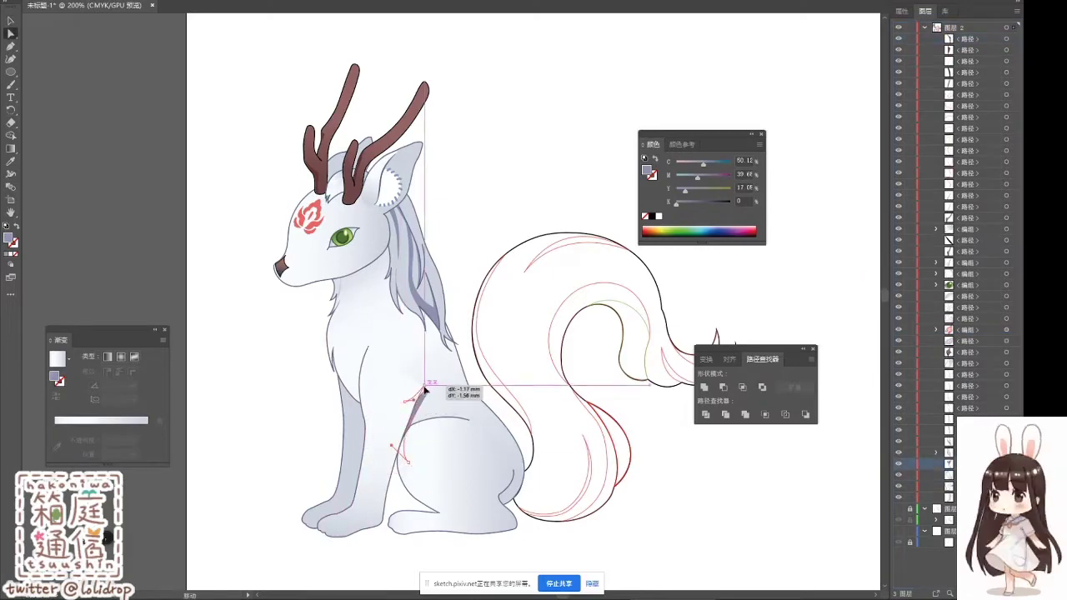
# Step: Reshape the small lavender shadow so it curves down the haunch
pyautogui.click(417, 409)
pyautogui.click(8, 33)
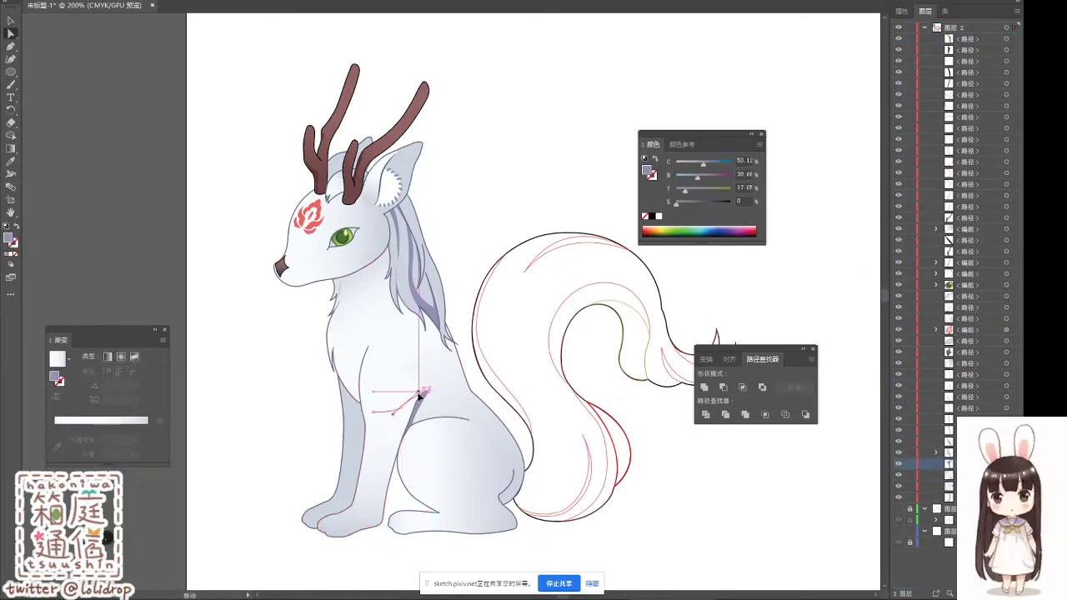
pyautogui.click(398, 432)
pyautogui.moveTo(417, 473); pyautogui.dragTo(401, 480)
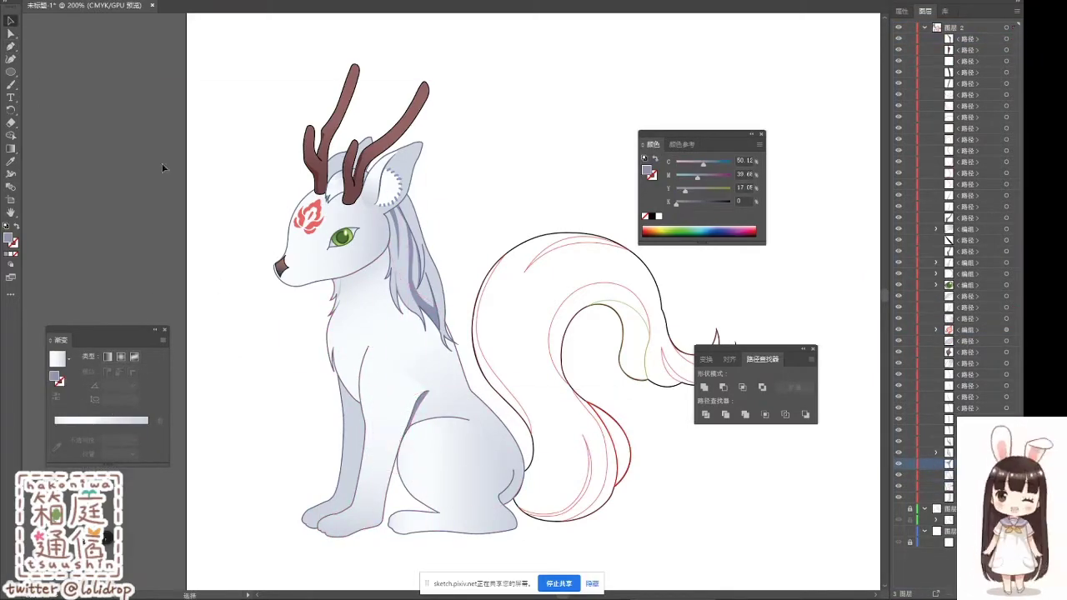
pyautogui.moveTo(512, 494); pyautogui.dragTo(504, 508)
pyautogui.hotkey('ctrl', 'shift', 'a')
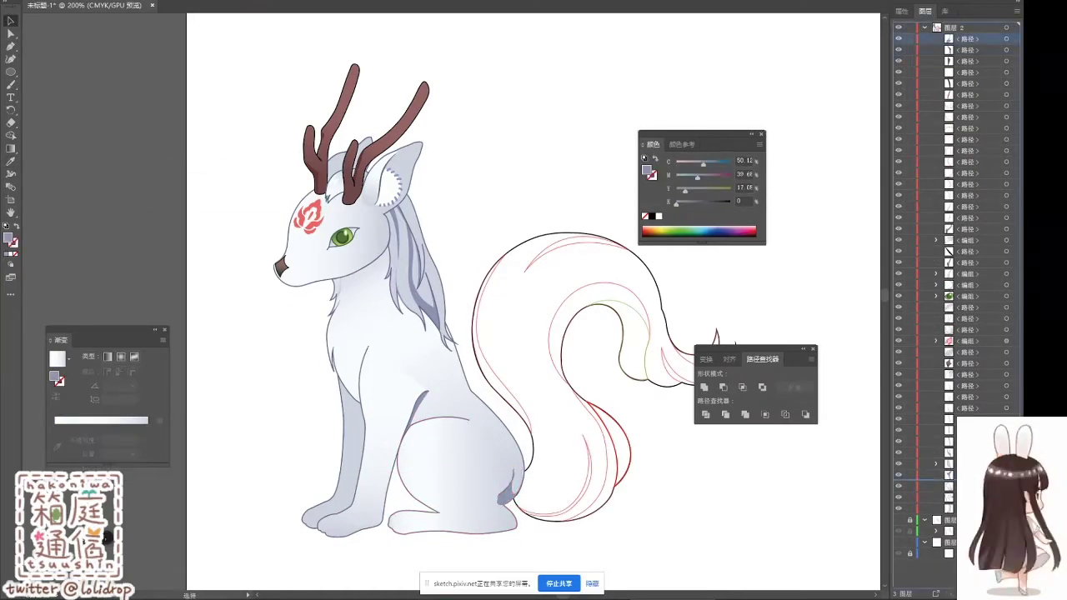
pyautogui.click(452, 511)
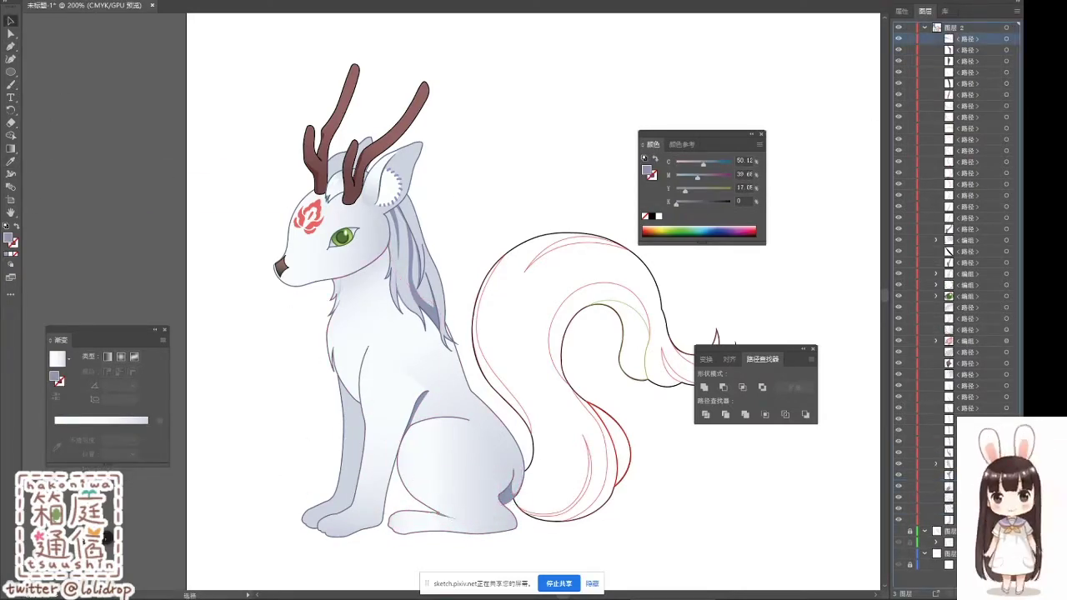
# Step: Draw curved toe lines on the front and hind paws
pyautogui.click(350, 526)
pyautogui.press('p')
pyautogui.click(426, 301)
pyautogui.moveTo(452, 298)
pyautogui.mouseDown()
pyautogui.moveTo(477, 309)
pyautogui.moveTo(418, 296)
pyautogui.mouseUp()
pyautogui.moveTo(297, 306)
pyautogui.mouseDown()
pyautogui.moveTo(283, 313)
pyautogui.moveTo(250, 297)
pyautogui.mouseUp()
pyautogui.press('v')
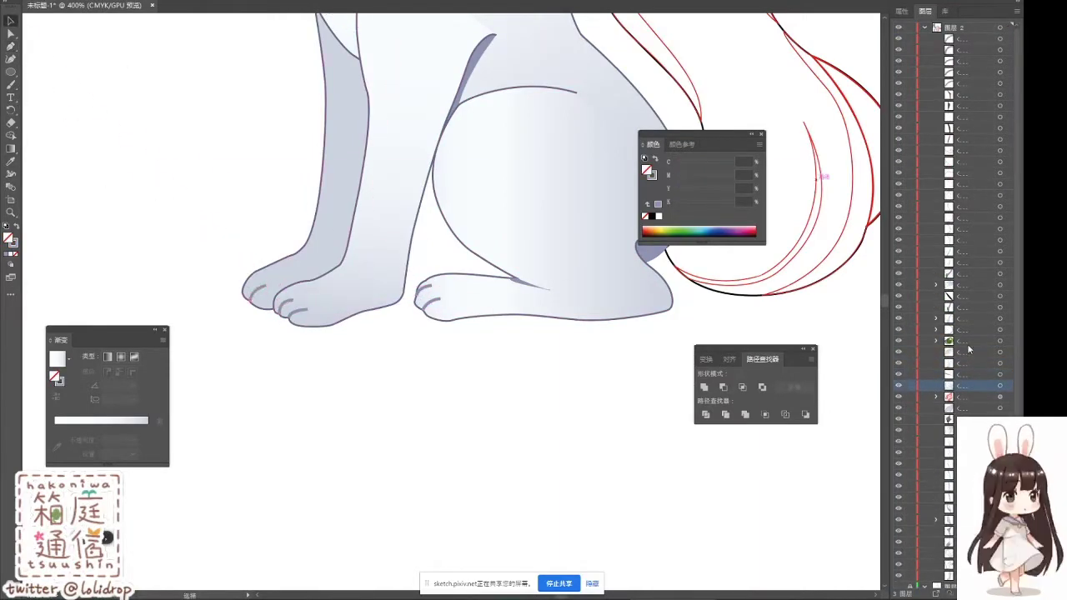
pyautogui.press('v')
pyautogui.click(1006, 330)
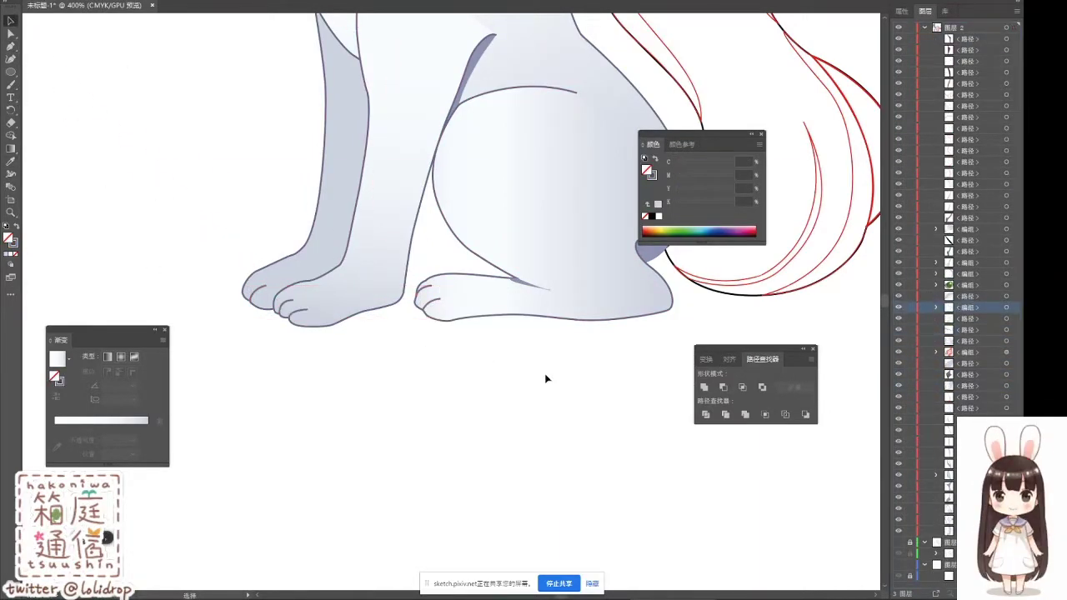
pyautogui.hotkey('ctrl', '0')
# Step: Draw a line along the chest edge extending down the front leg
pyautogui.scroll(2, 308, 209)
pyautogui.scroll(2, 358, 100)
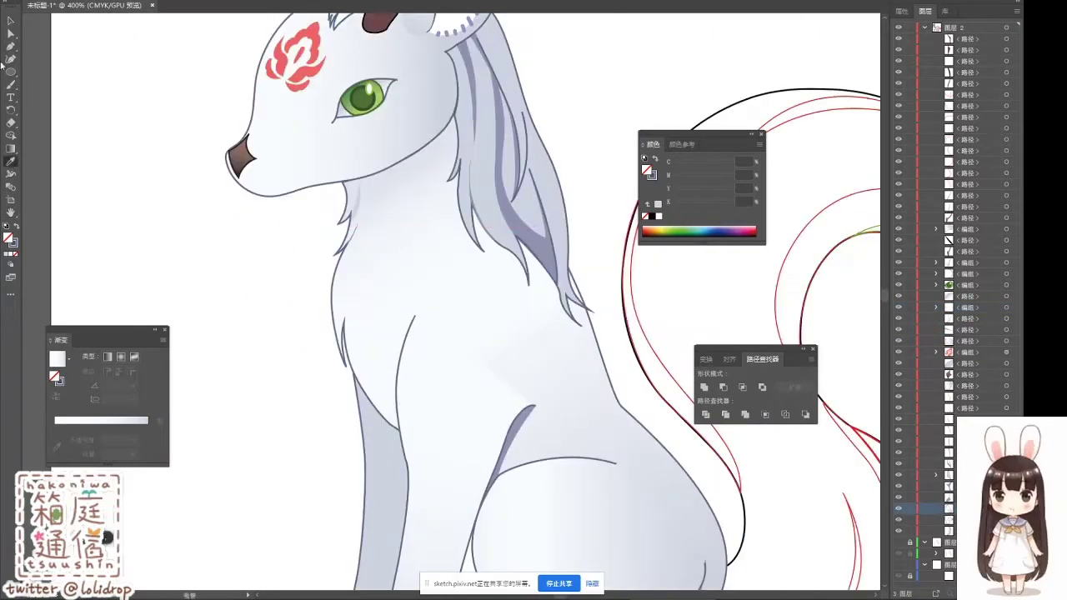
pyautogui.click(10, 46)
pyautogui.click(351, 261)
pyautogui.click(342, 335)
pyautogui.click(348, 382)
pyautogui.click(402, 430)
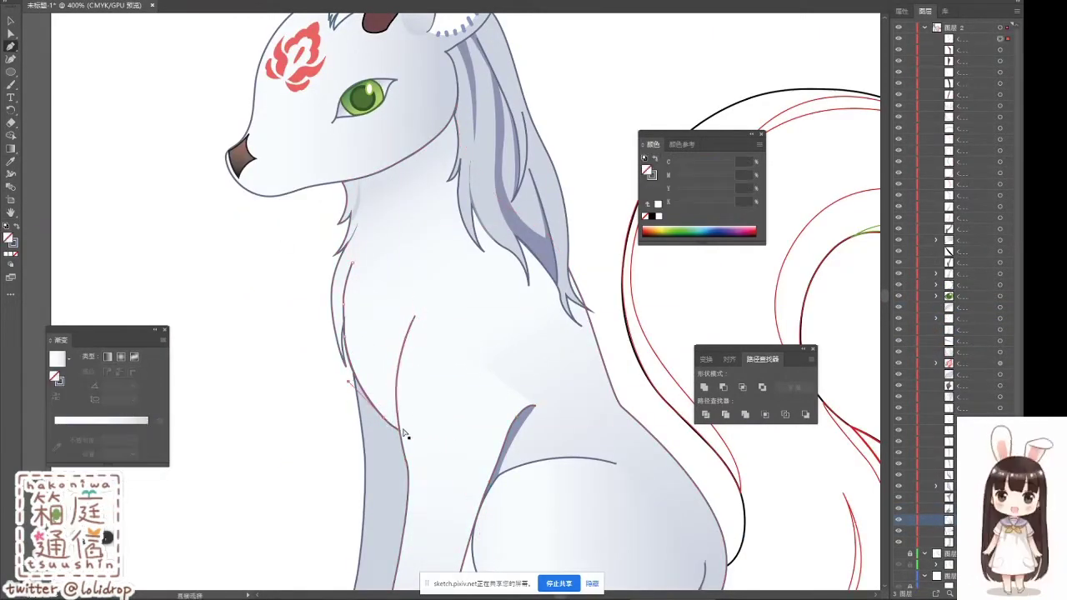
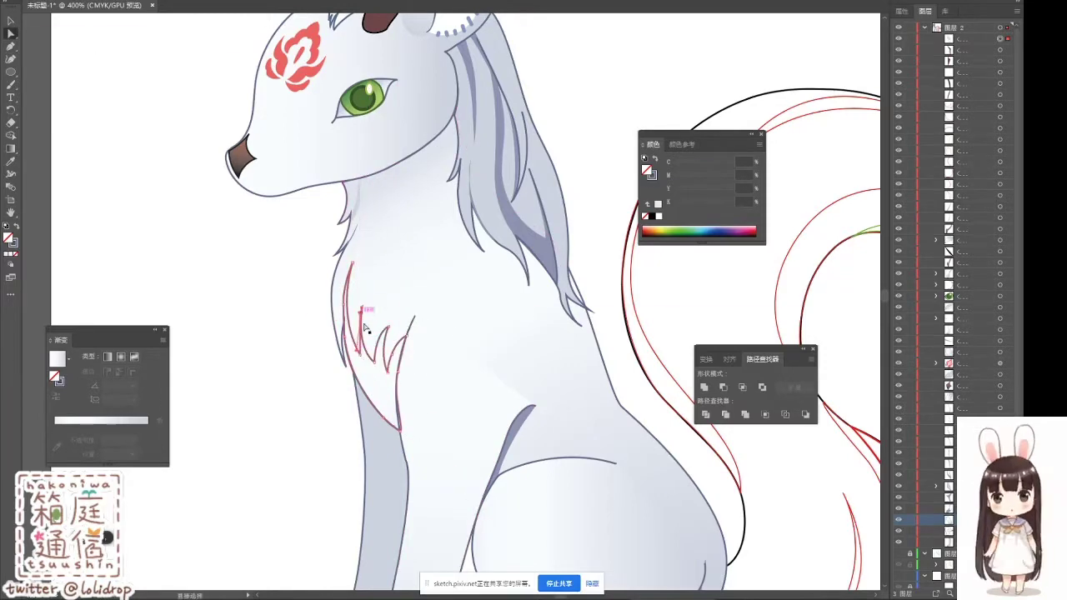
# Step: Drag the chest fur spike's anchors into a clean notch and zoom out to 200%
pyautogui.moveTo(364, 328); pyautogui.dragTo(363, 361)
pyautogui.moveTo(367, 315); pyautogui.dragTo(378, 336)
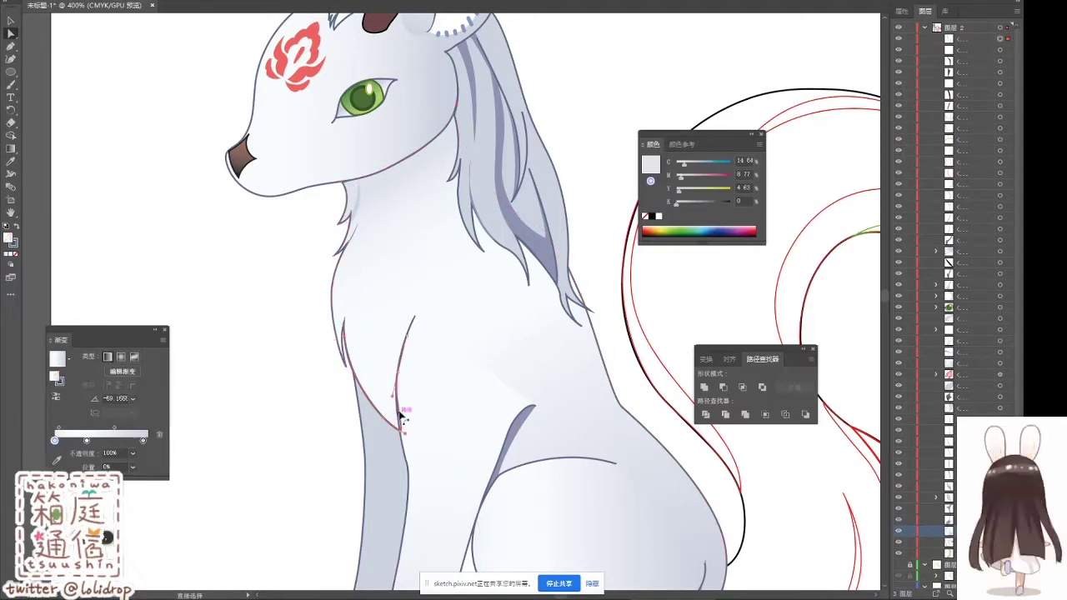
pyautogui.press('p')
pyautogui.click(10, 21)
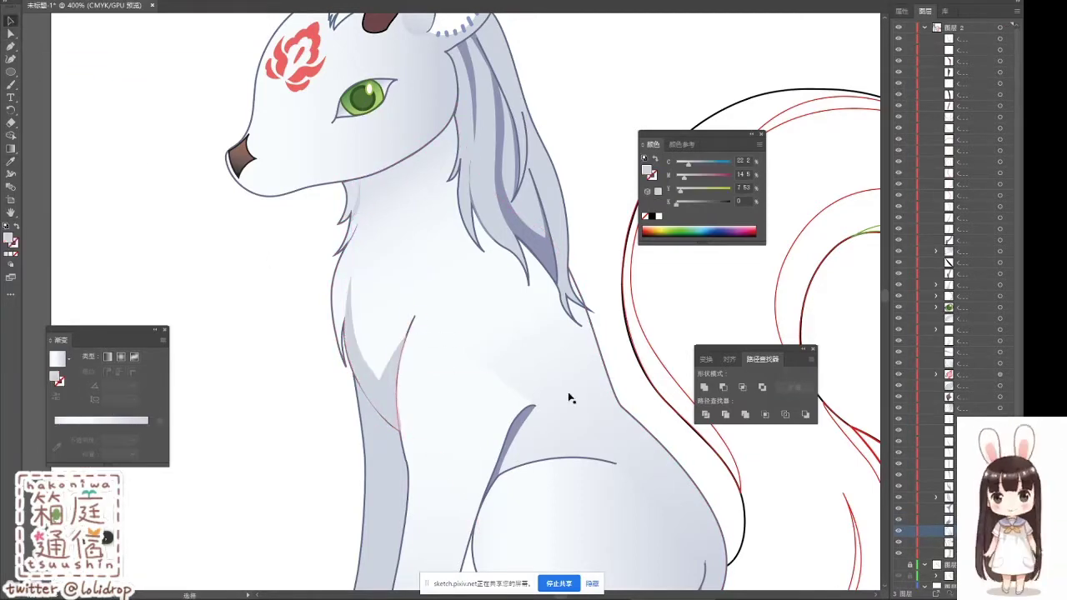
pyautogui.click(400, 400)
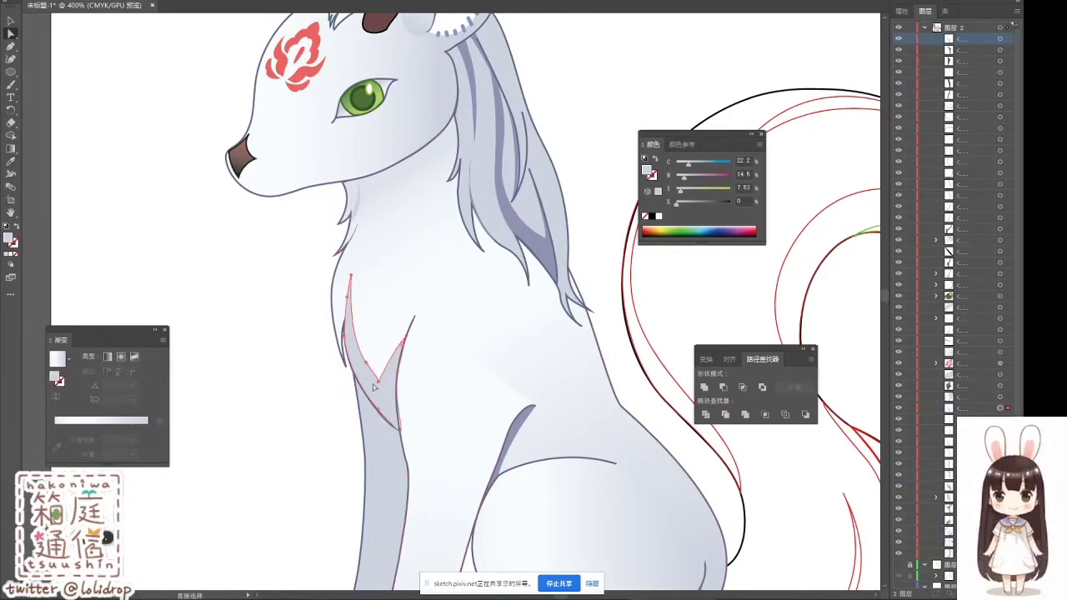
pyautogui.hotkey('ctrl', '-')
pyautogui.hotkey('ctrl', '-')
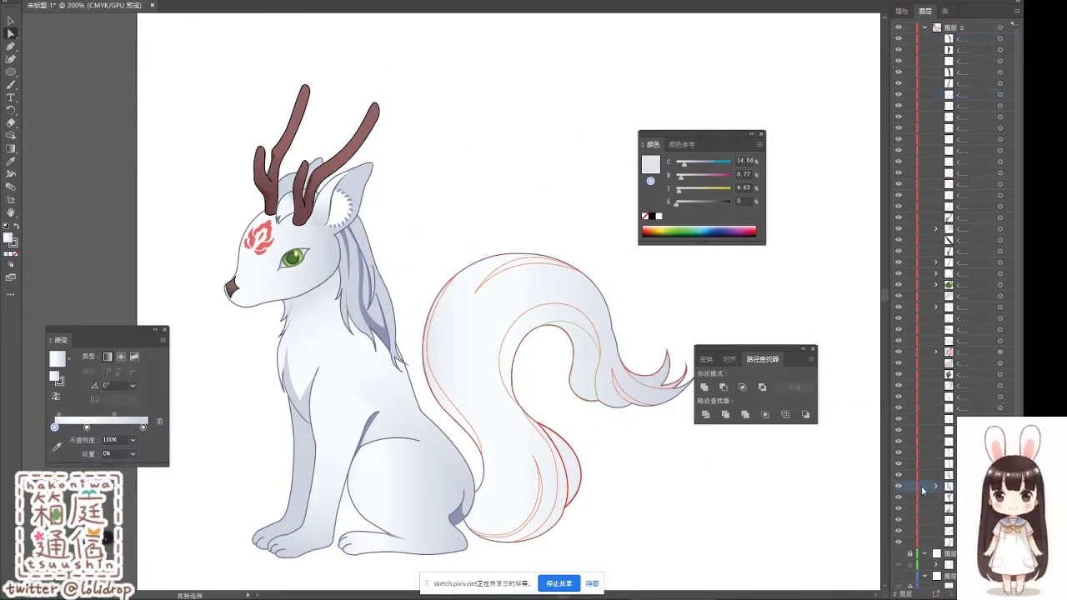
# Step: Select the hair strand group, ungroup it and deselect everything
pyautogui.click(367, 300)
pyautogui.press('v')
pyautogui.click(385, 288)
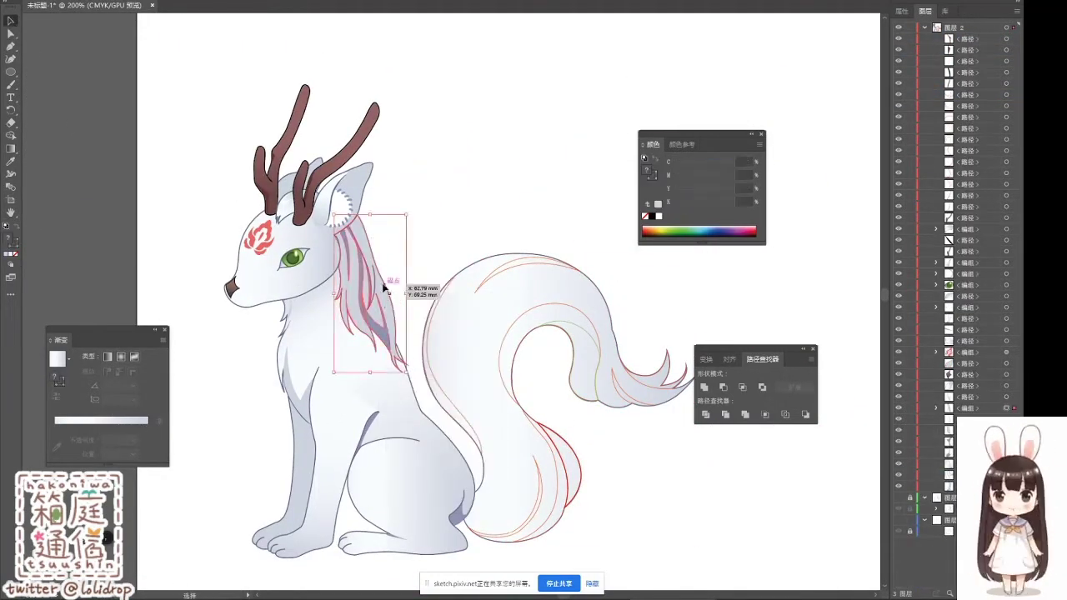
pyautogui.click(348, 309)
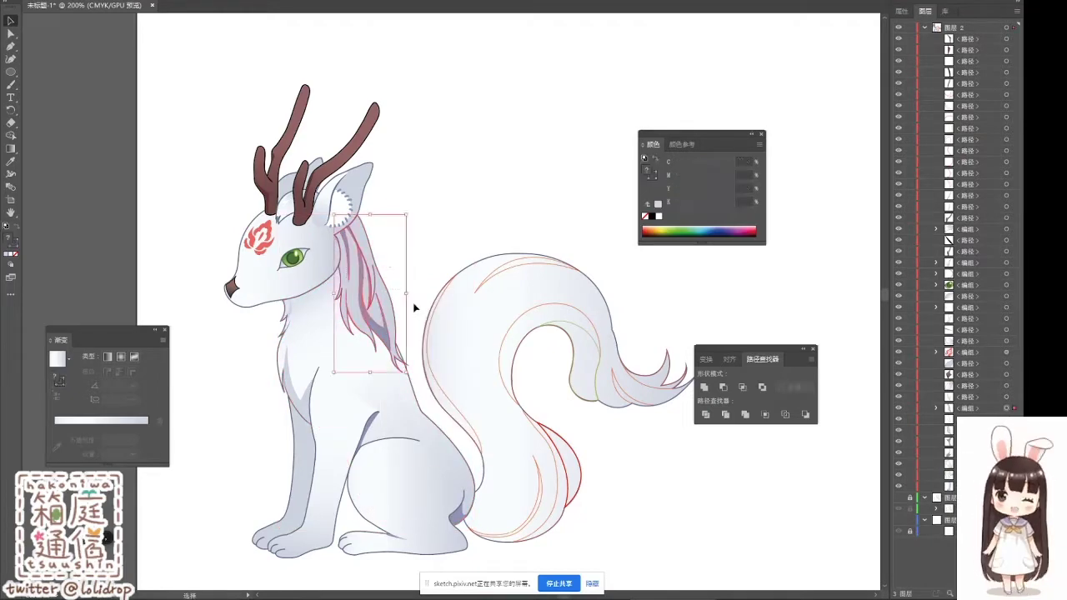
pyautogui.rightClick(340, 304)
pyautogui.click(359, 334)
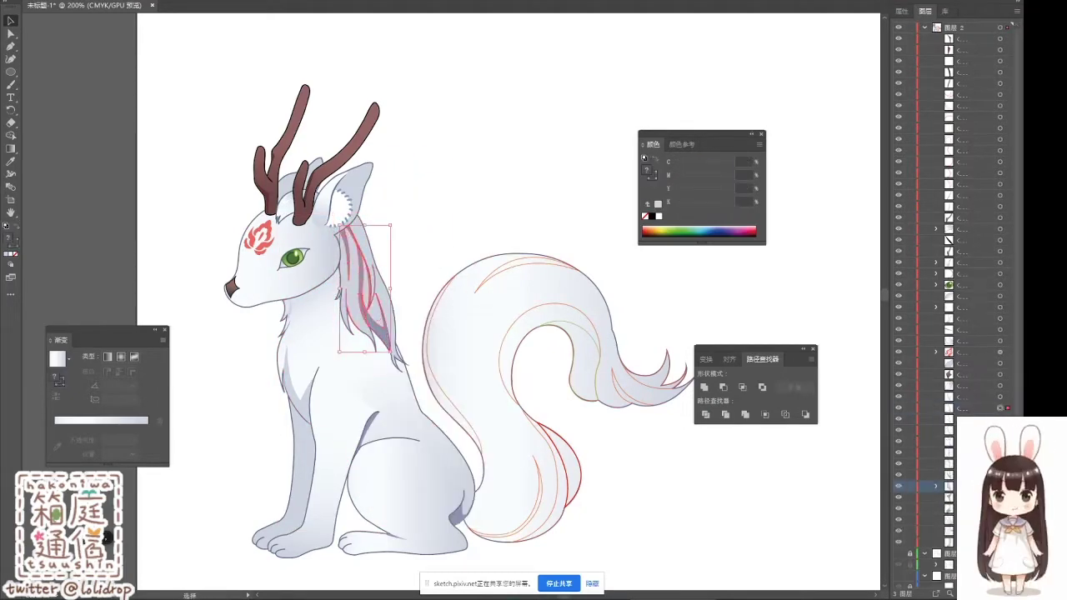
pyautogui.hotkey('ctrl', 'shift', 'a')
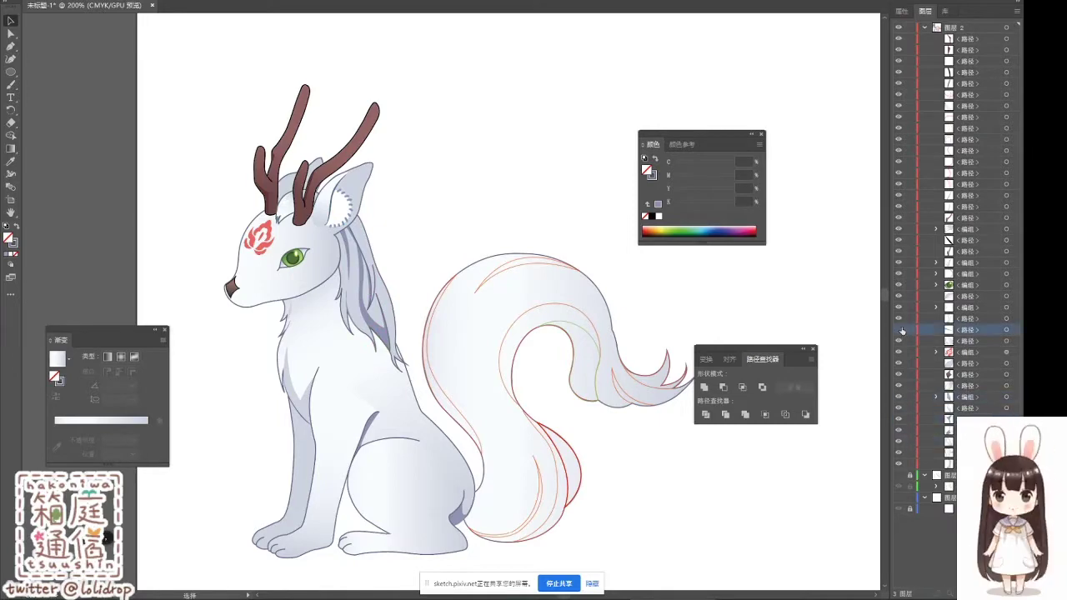
# Step: Restack the far antler in the Layers panel and restore the gradient body shape
pyautogui.click(963, 38)
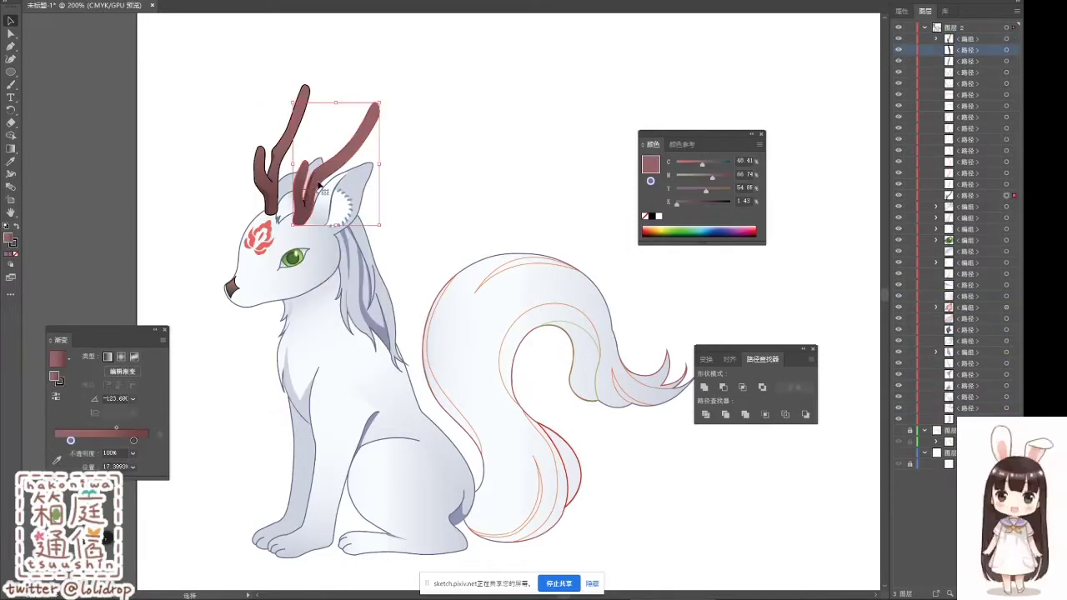
pyautogui.moveTo(962, 50); pyautogui.dragTo(977, 201)
pyautogui.click(319, 336)
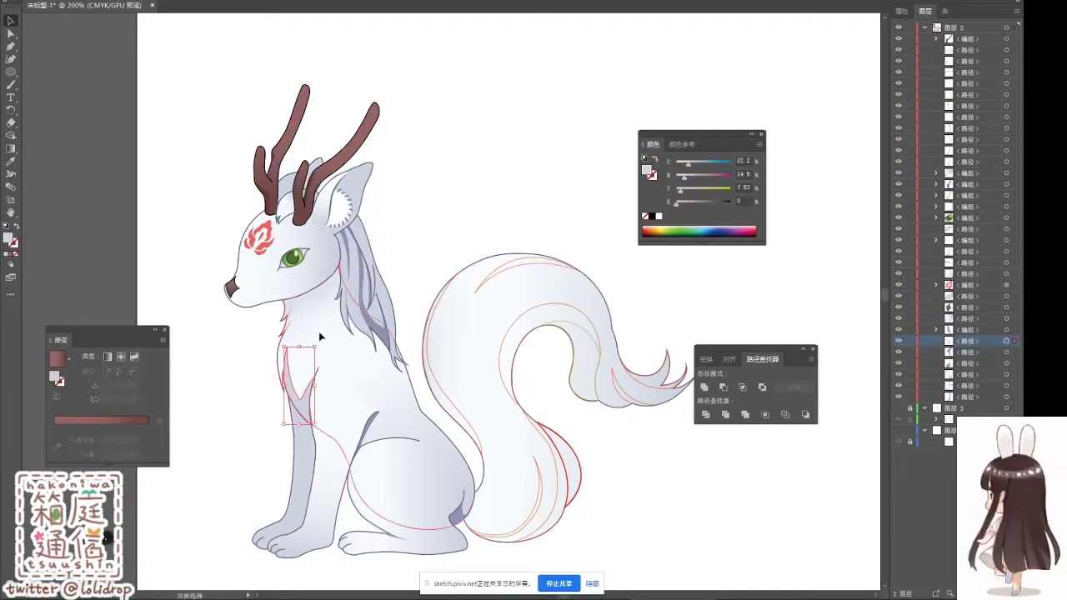
pyautogui.rightClick(371, 375)
pyautogui.press('Escape')
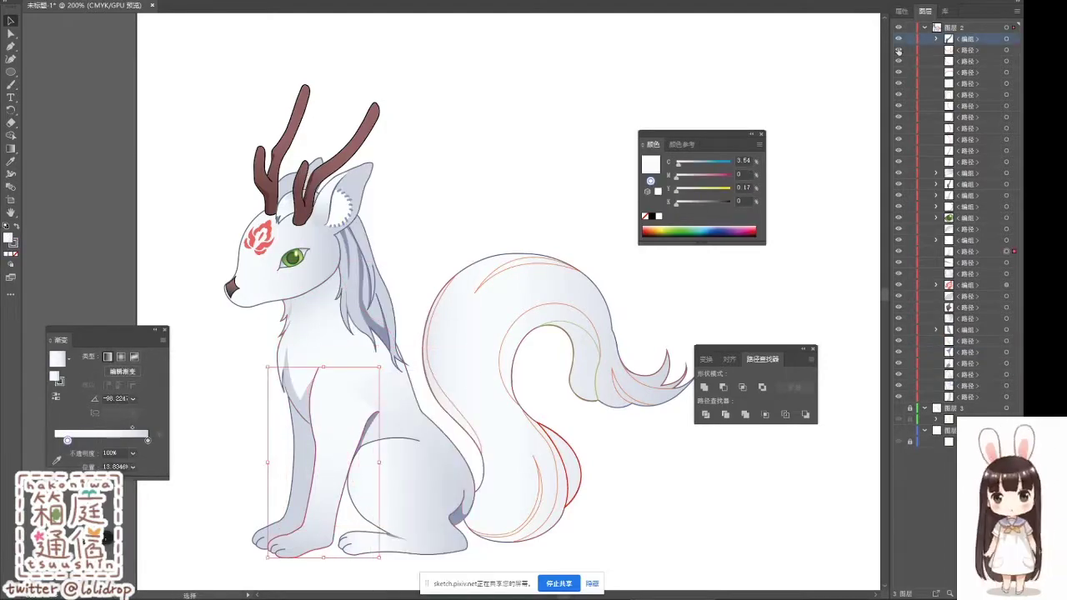
pyautogui.rightClick(398, 423)
pyautogui.rightClick(353, 455)
pyautogui.moveTo(384, 320)
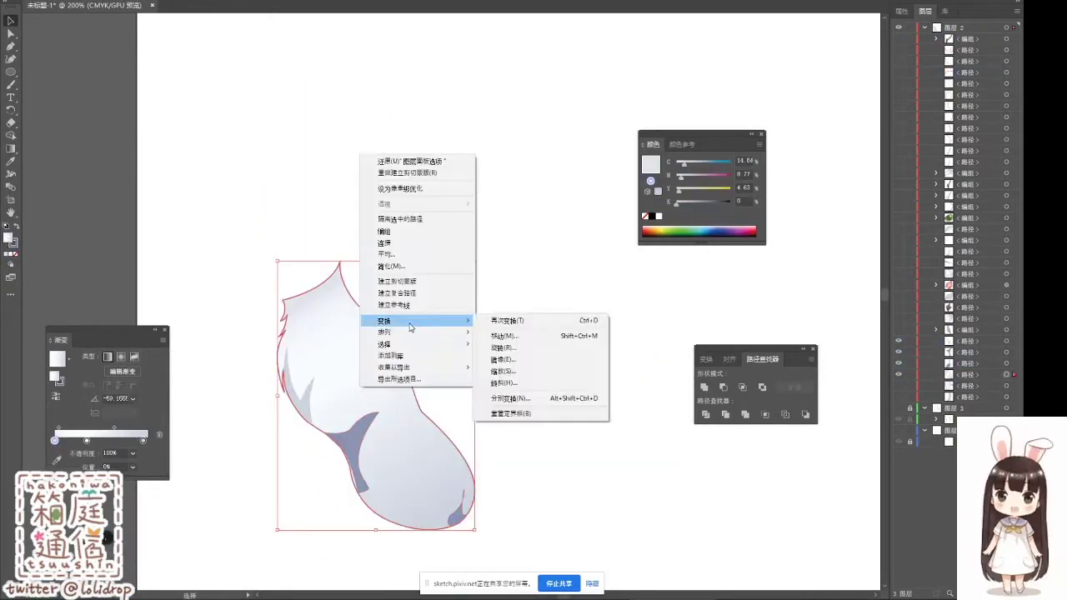
pyautogui.click(512, 317)
pyautogui.hotkey('ctrl', 'z')
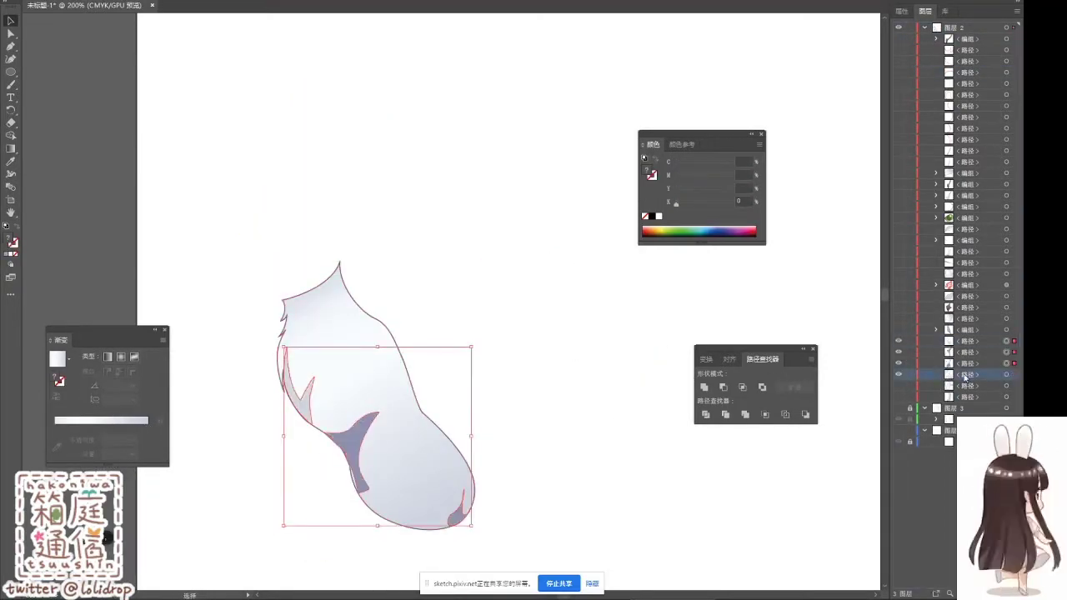
# Step: Make a clipping mask of the body and its shading, then unhide the tail, head and body
pyautogui.click(347, 357)
pyautogui.rightClick(390, 367)
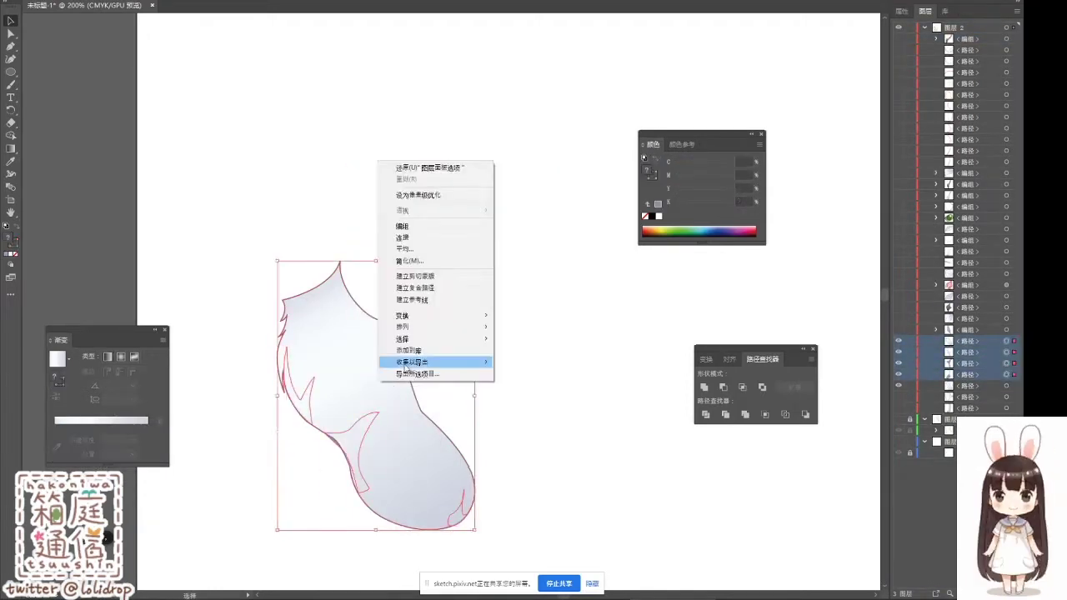
pyautogui.click(434, 362)
pyautogui.moveTo(900, 355); pyautogui.dragTo(899, 217)
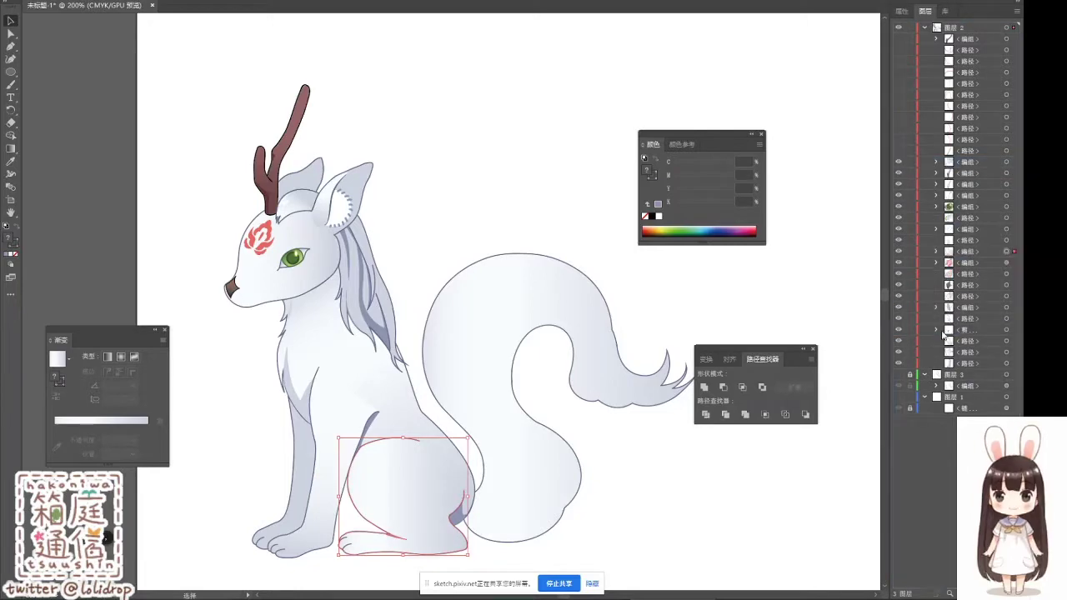
# Step: Clip the tail's red fur strokes inside the tail outline with Ctrl+7
pyautogui.click(495, 339)
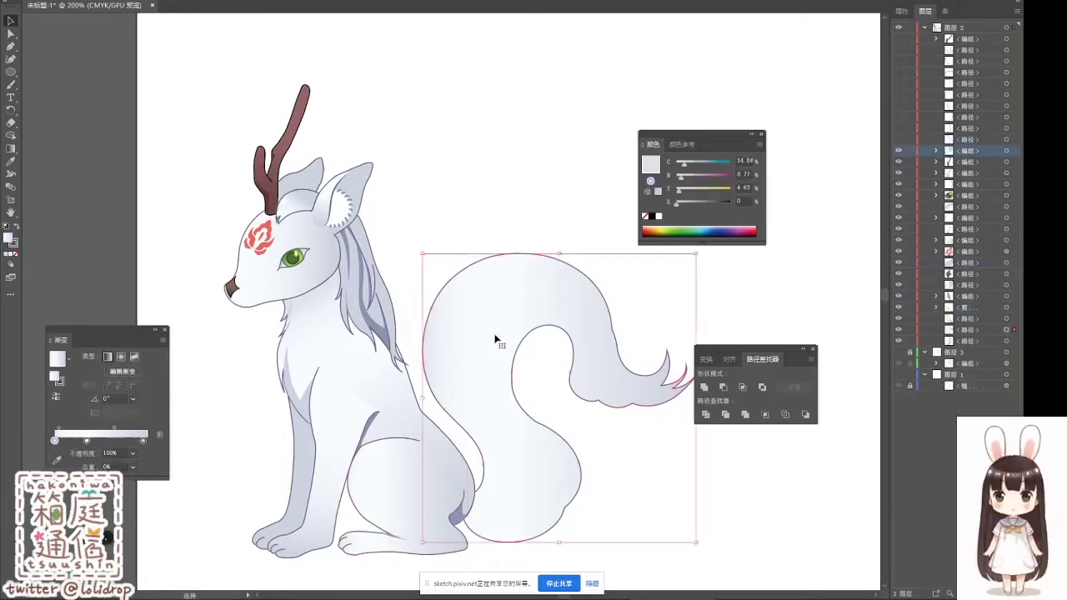
pyautogui.click(634, 317)
pyautogui.click(643, 392)
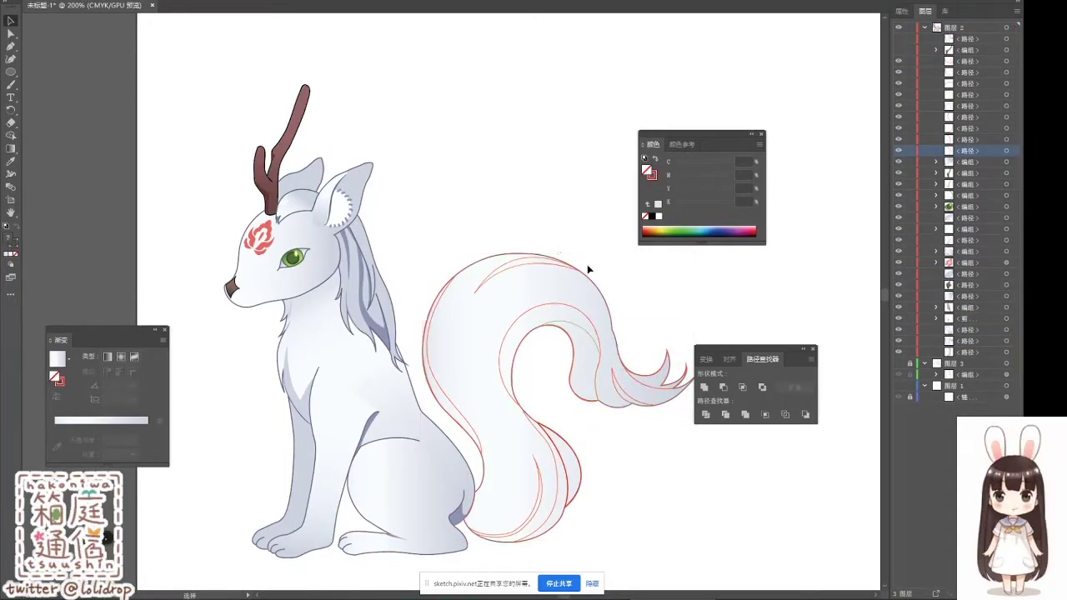
pyautogui.keyDown('shift'); pyautogui.click(586, 319); pyautogui.keyUp('shift')
pyautogui.hotkey('ctrl', '7')
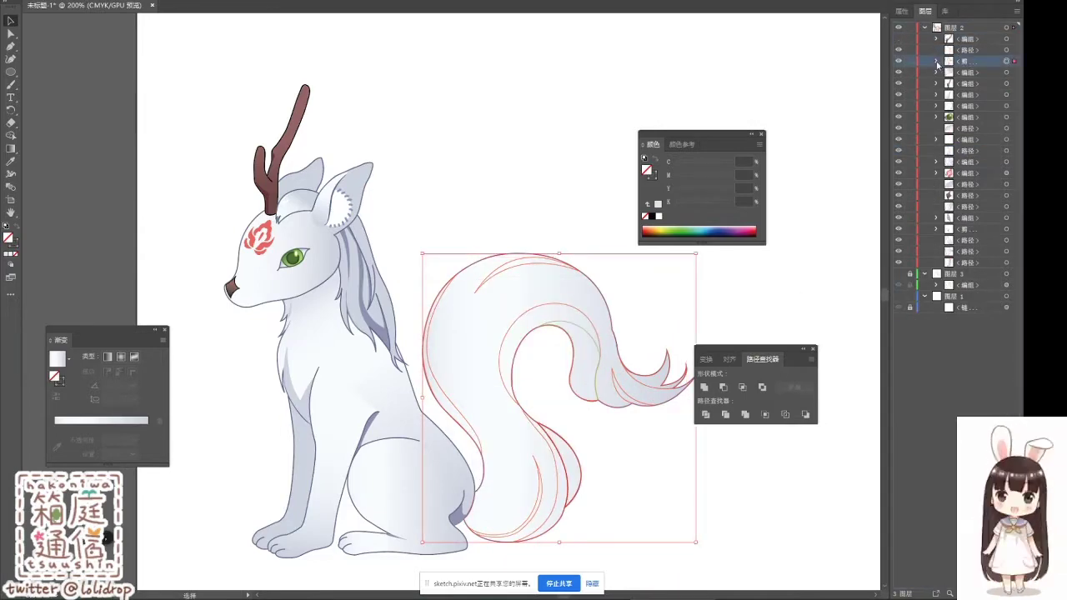
# Step: Fill the lower tail shadow lavender, paste a tail path copy in front, and move a body shape
pyautogui.click(937, 64)
pyautogui.click(560, 451)
pyautogui.click(304, 181)
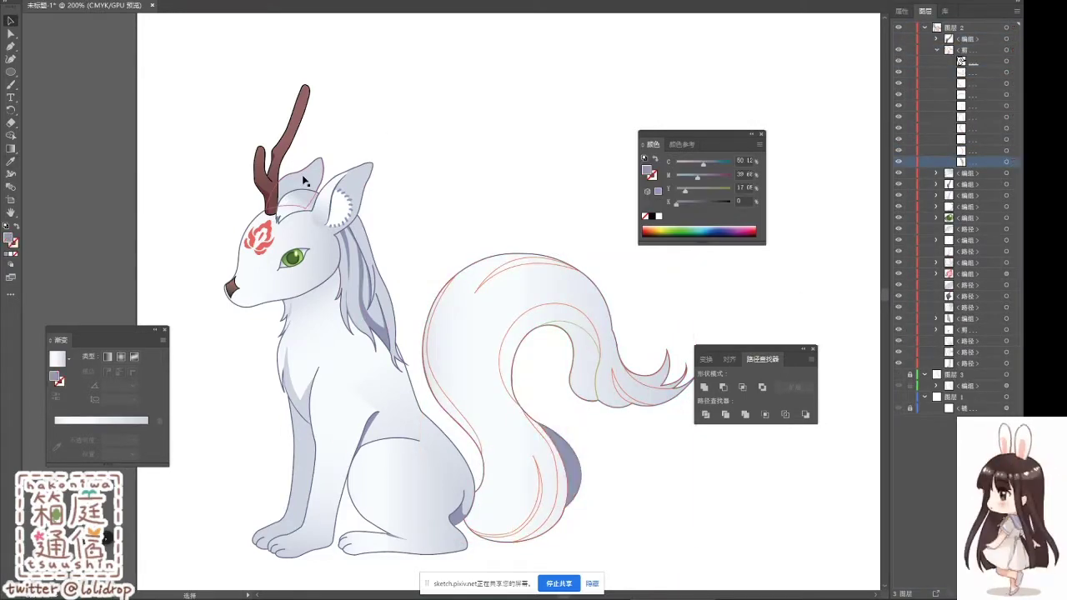
pyautogui.click(1012, 127)
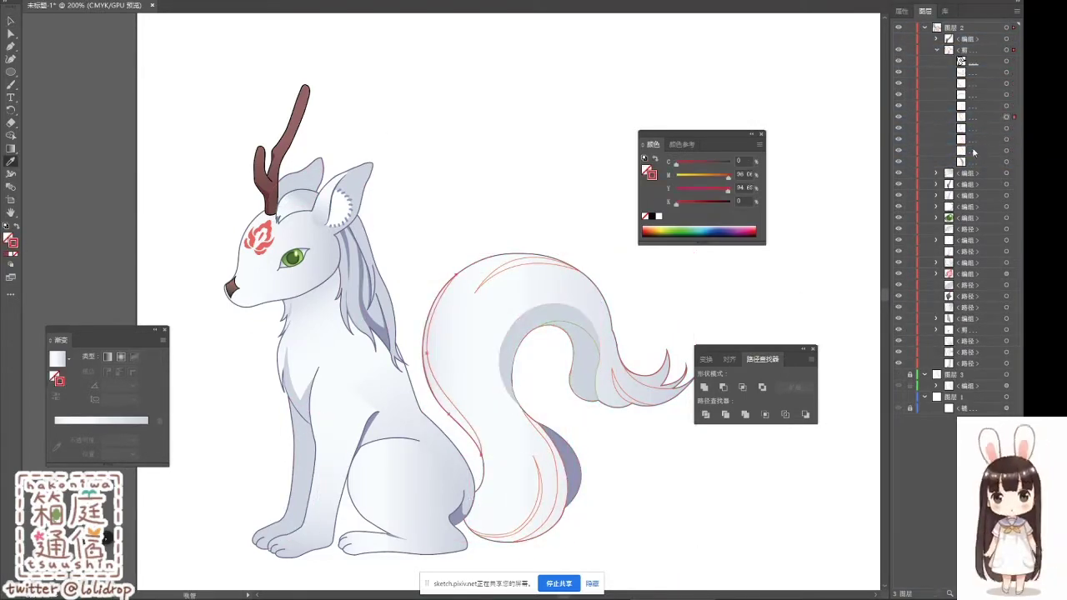
pyautogui.click(579, 456)
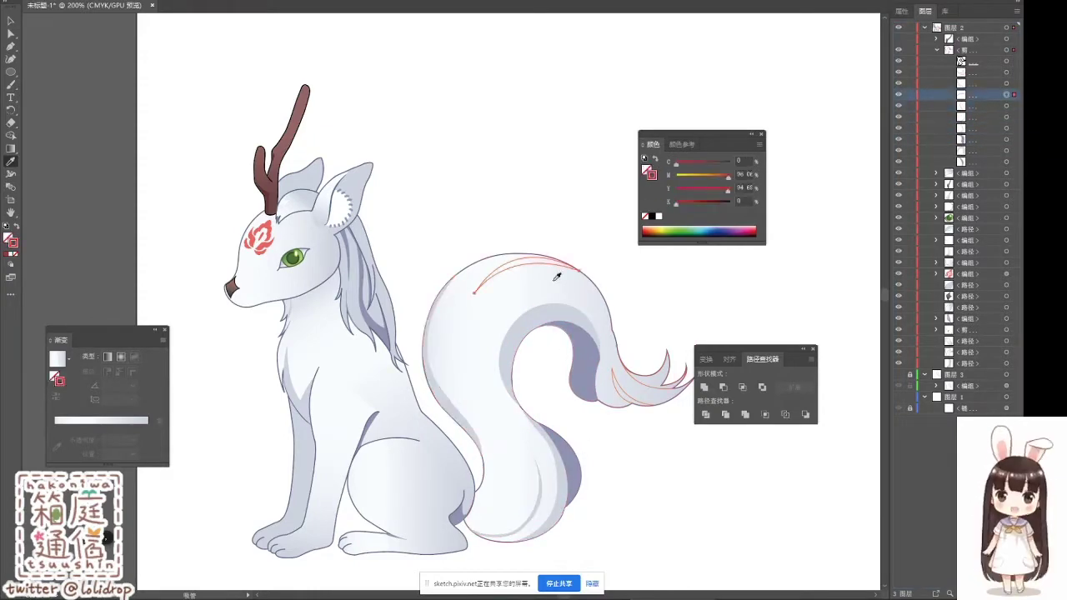
pyautogui.hotkey('ctrl', 'f')
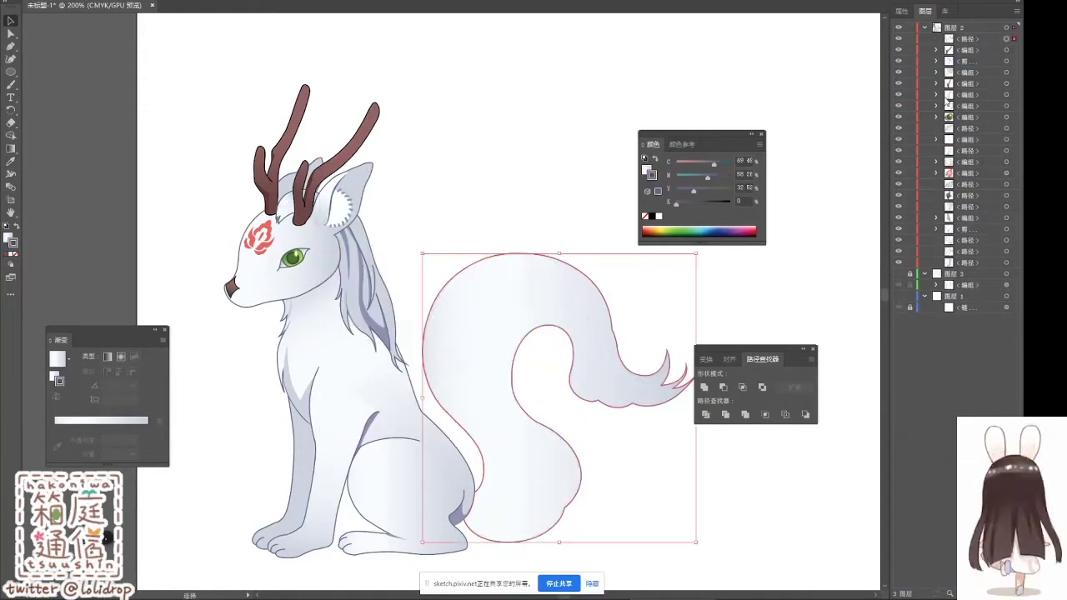
pyautogui.click(356, 393)
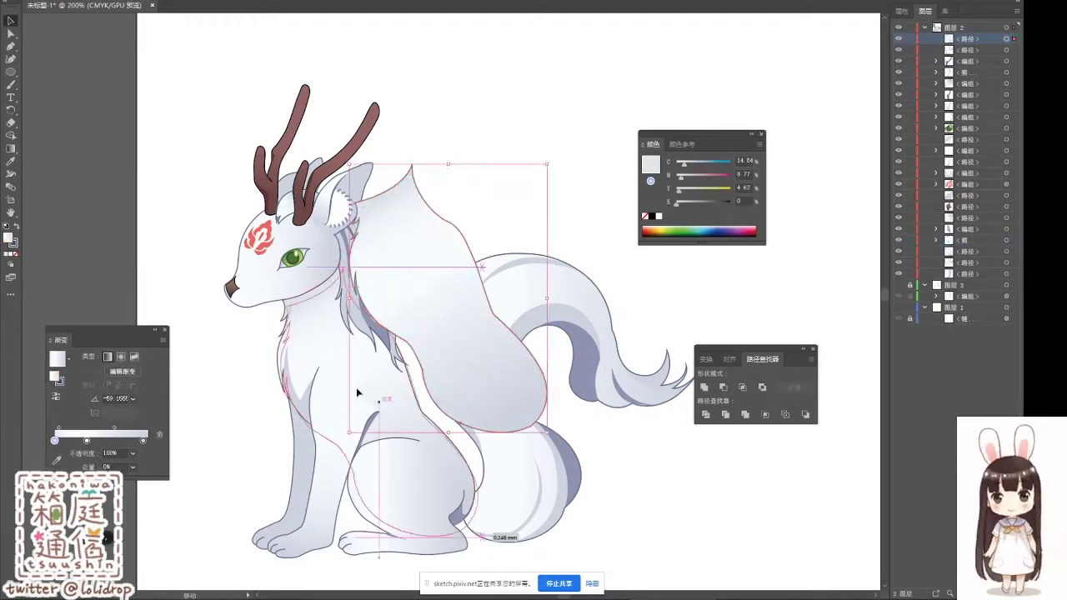
pyautogui.moveTo(288, 342); pyautogui.dragTo(319, 288)
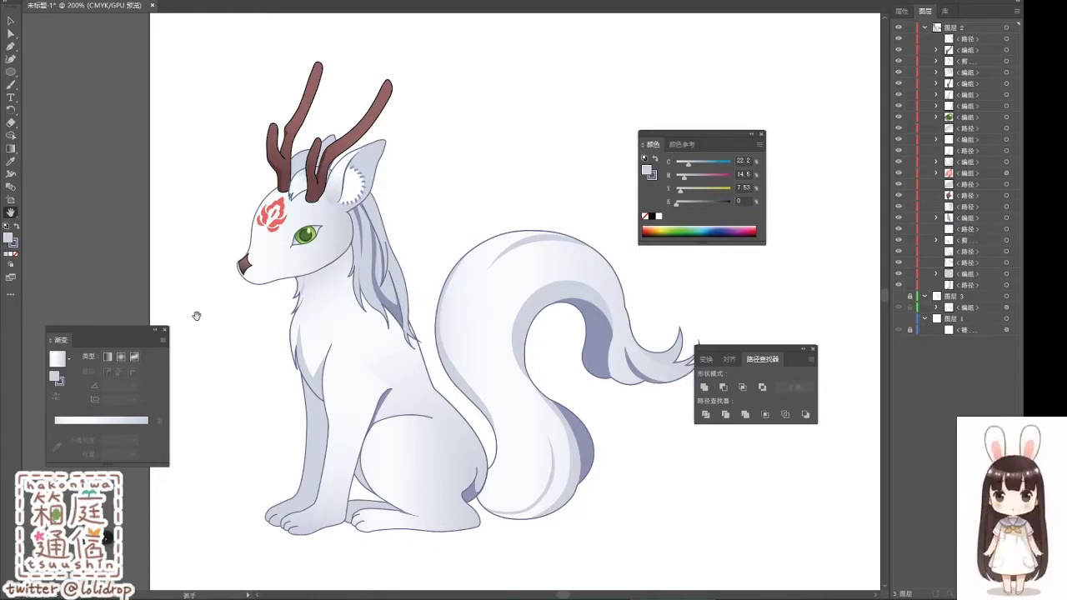
# Step: Select the tail outline, zoom in, pull out a curve handle and select the inner shadow path
pyautogui.moveTo(197, 315); pyautogui.dragTo(241, 305)
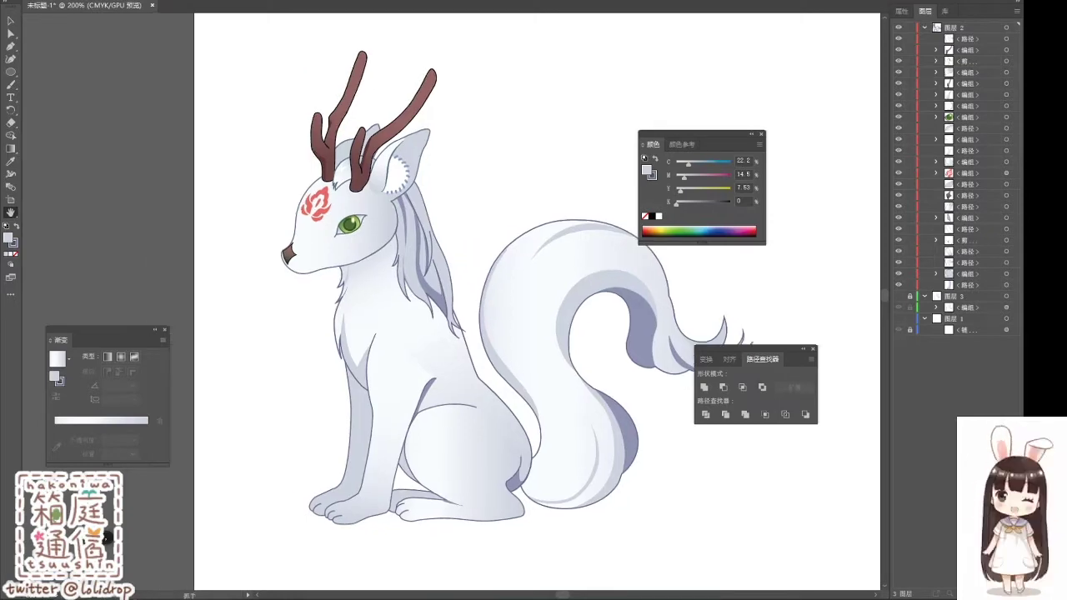
pyautogui.press('a')
pyautogui.click(671, 314)
pyautogui.click(655, 350)
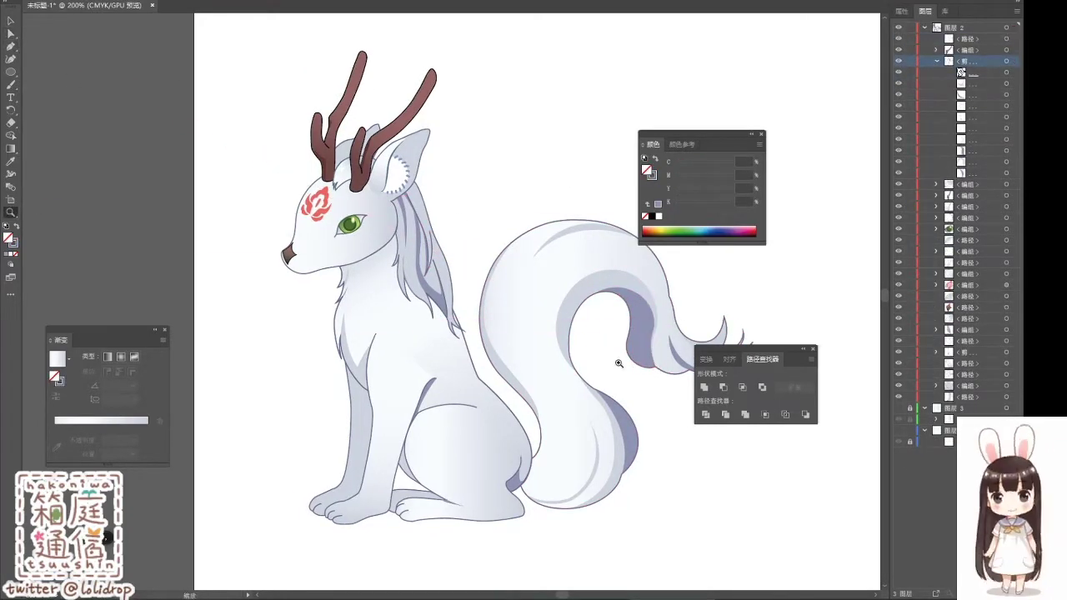
pyautogui.hotkey('ctrl', '=')
pyautogui.press('p')
pyautogui.moveTo(425, 344); pyautogui.dragTo(64, 123)
pyautogui.moveTo(436, 275); pyautogui.dragTo(536, 372)
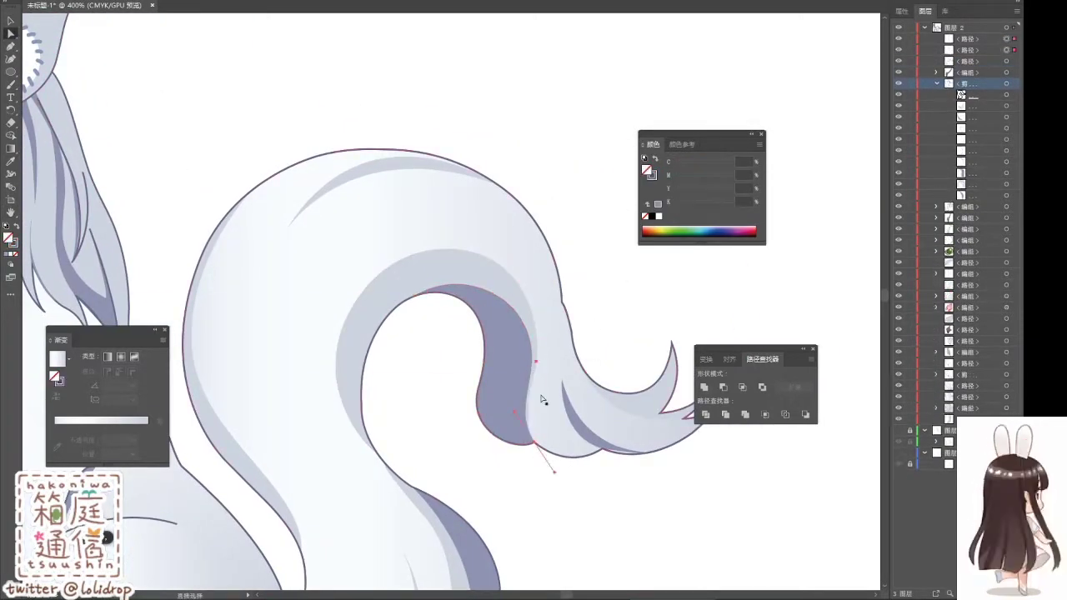
pyautogui.keyDown('ctrl'); pyautogui.click(528, 421); pyautogui.keyUp('ctrl')
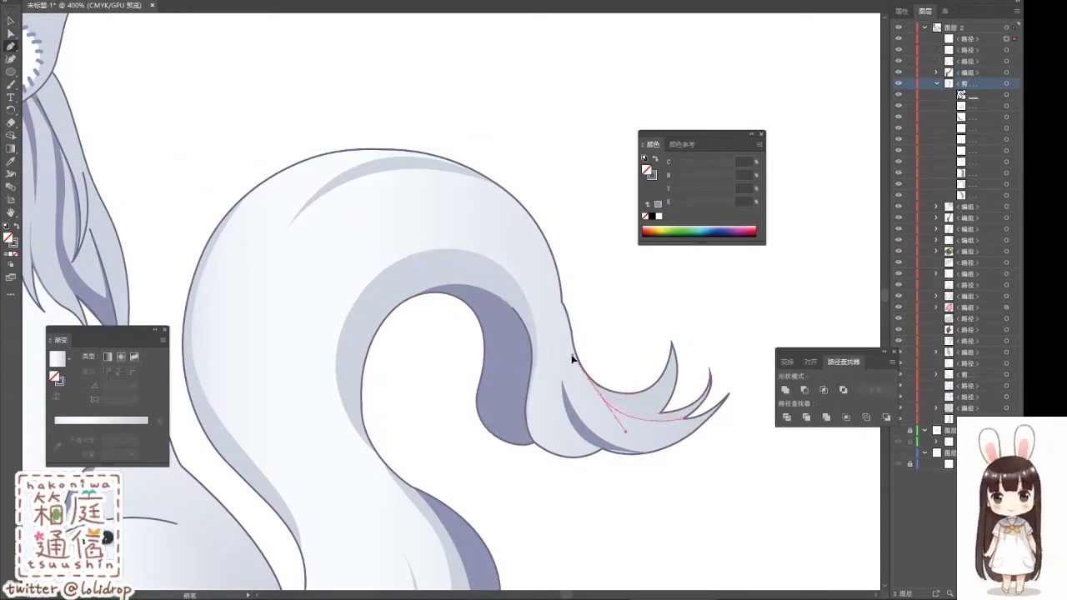
# Step: Pen-draw a pointed fur tuft at the tail base, then prepare to adjust the shadow path
pyautogui.press('p')
pyautogui.moveTo(353, 549); pyautogui.dragTo(494, 386)
pyautogui.click(430, 475)
pyautogui.moveTo(488, 439); pyautogui.dragTo(494, 385)
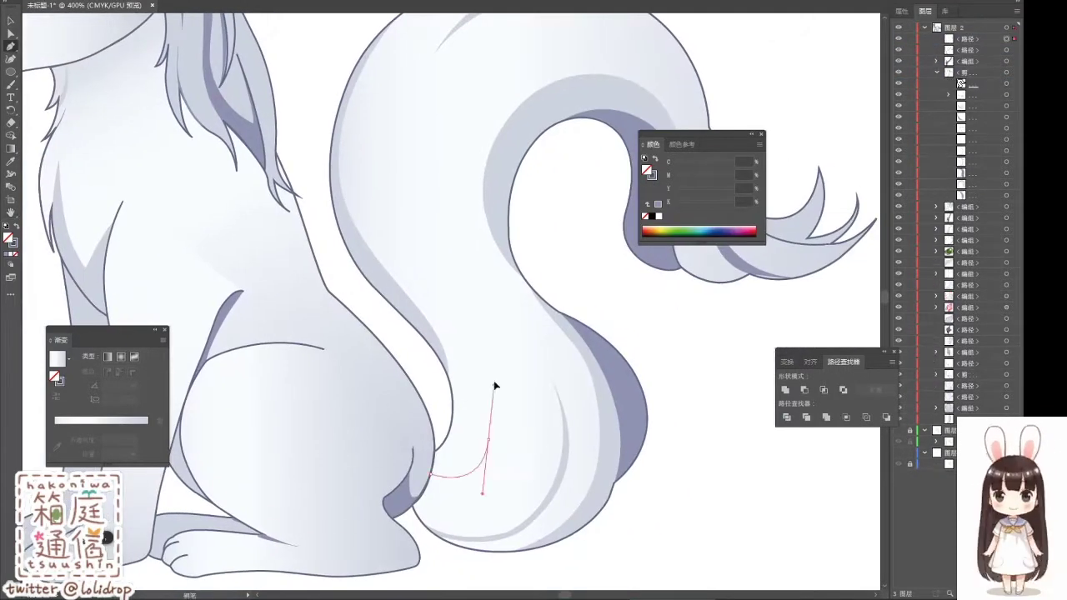
pyautogui.click(416, 491)
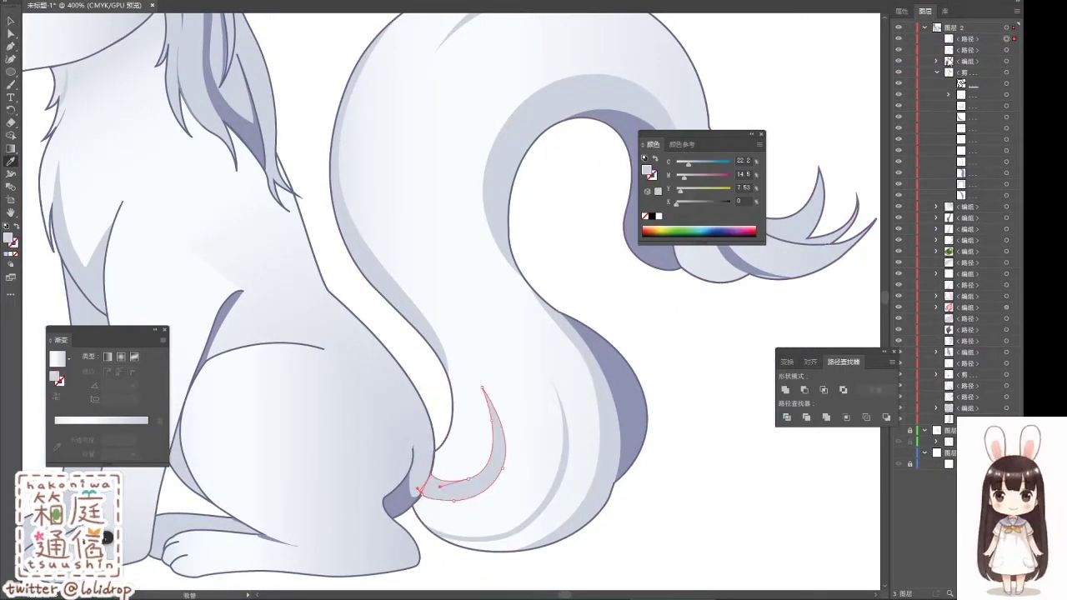
pyautogui.moveTo(317, 250)
pyautogui.mouseDown()
pyautogui.moveTo(483, 283)
pyautogui.moveTo(305, 296)
pyautogui.moveTo(325, 293)
pyautogui.mouseUp()
pyautogui.press('a')
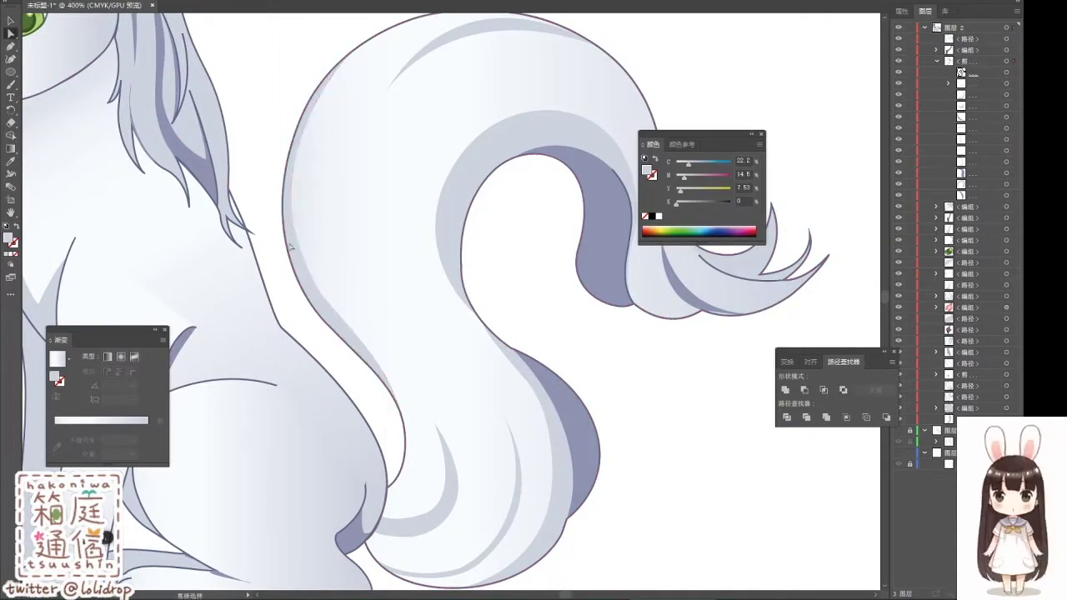
pyautogui.scroll(-3, 290, 247)
pyautogui.scroll(-3, 290, 247)
pyautogui.scroll(-3, 288, 333)
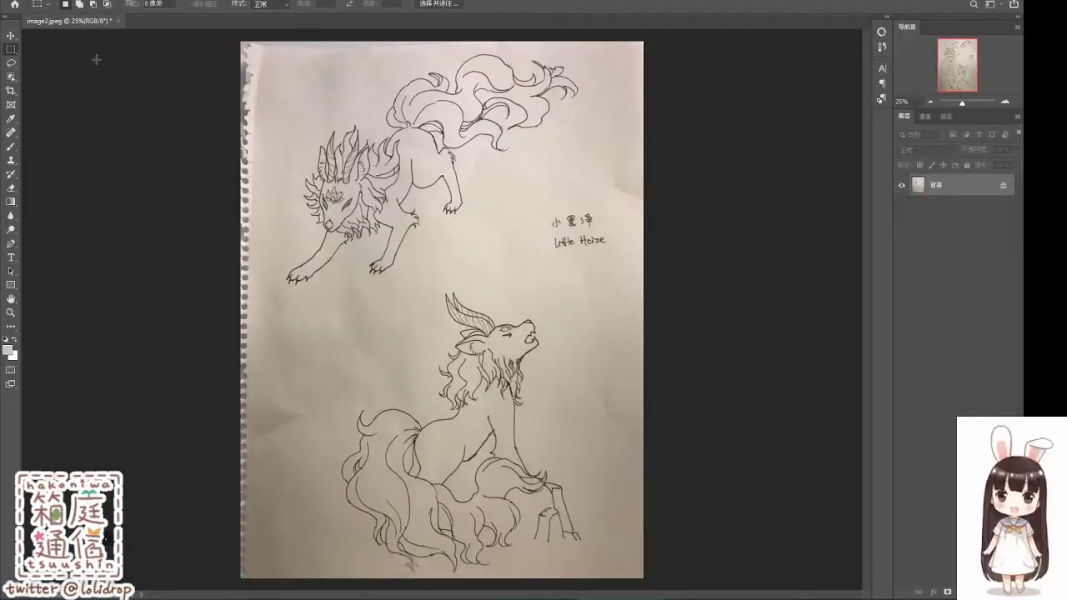
# Step: Apply Levels to the lower sketch area to whiten the paper, then select the grey shading
pyautogui.rightClick(448, 311)
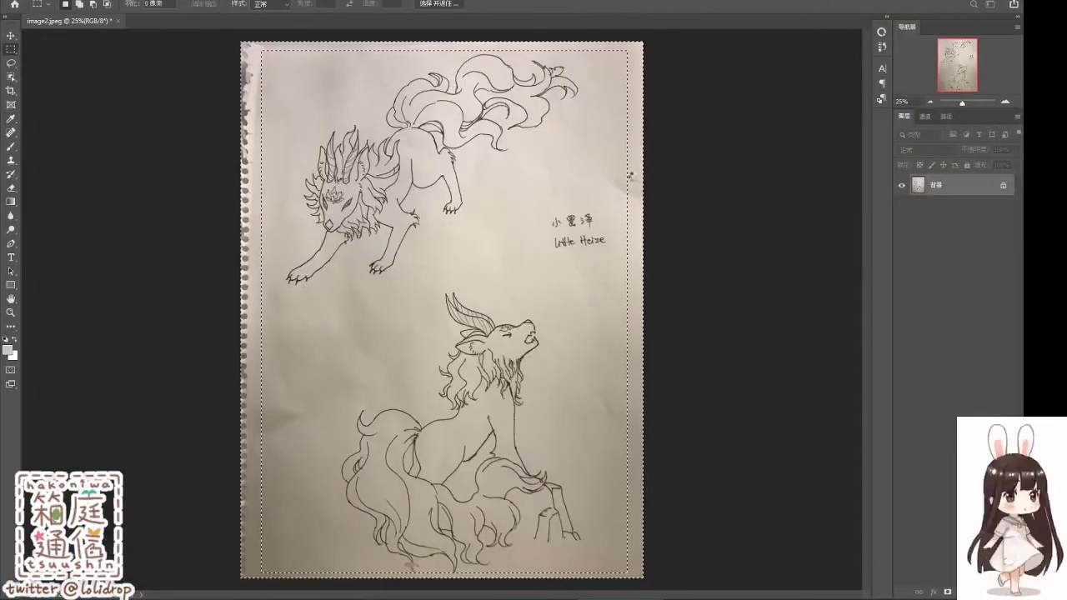
pyautogui.moveTo(417, 39); pyautogui.dragTo(504, 47)
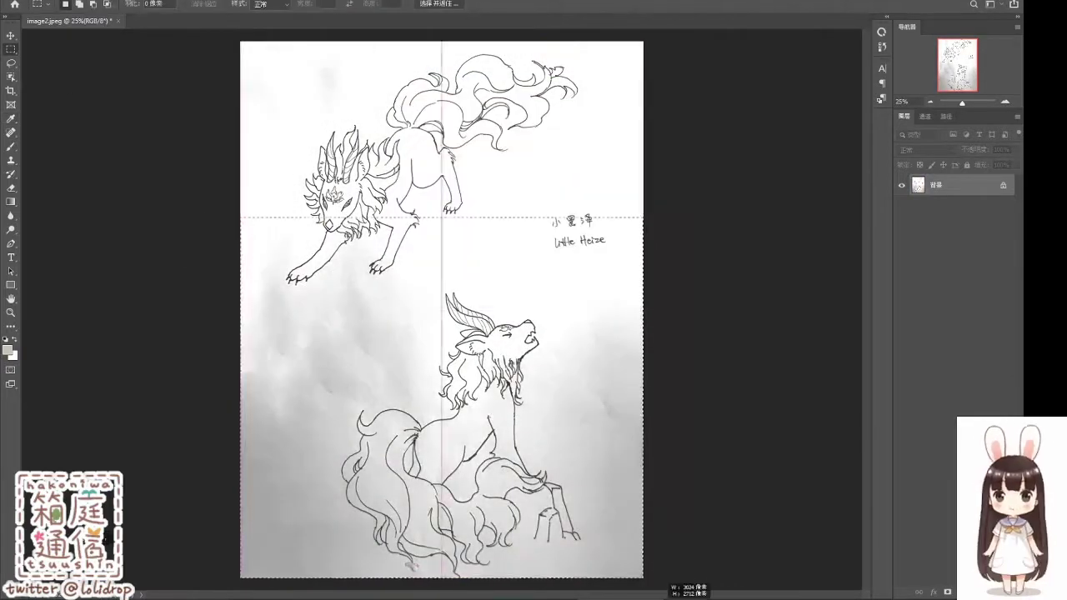
pyautogui.hotkey('ctrl', 'l')
pyautogui.press('Return')
pyautogui.hotkey('ctrl', 'd')
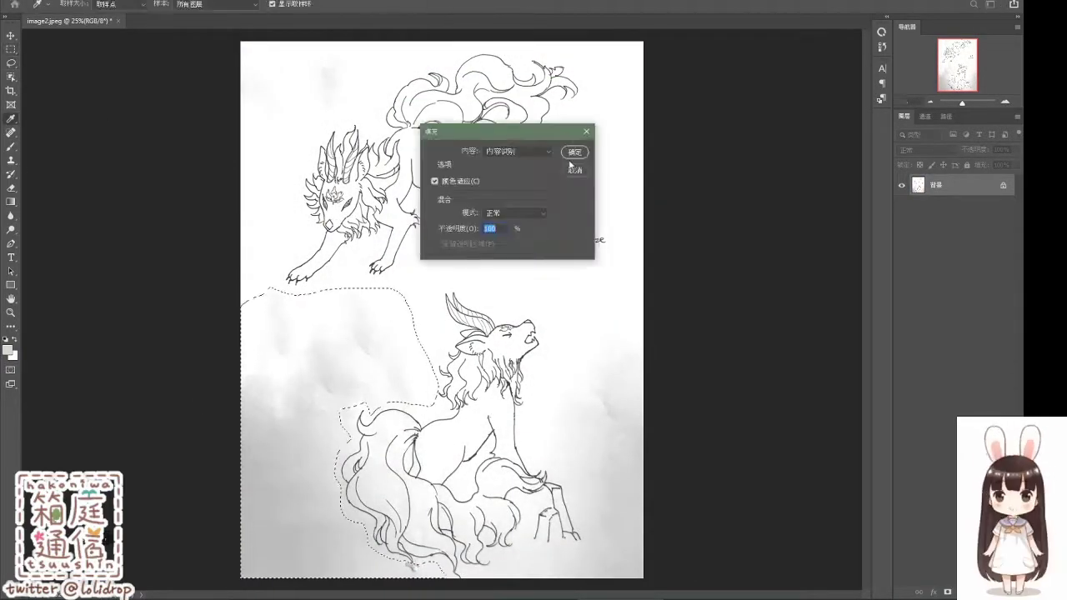
pyautogui.click(11, 49)
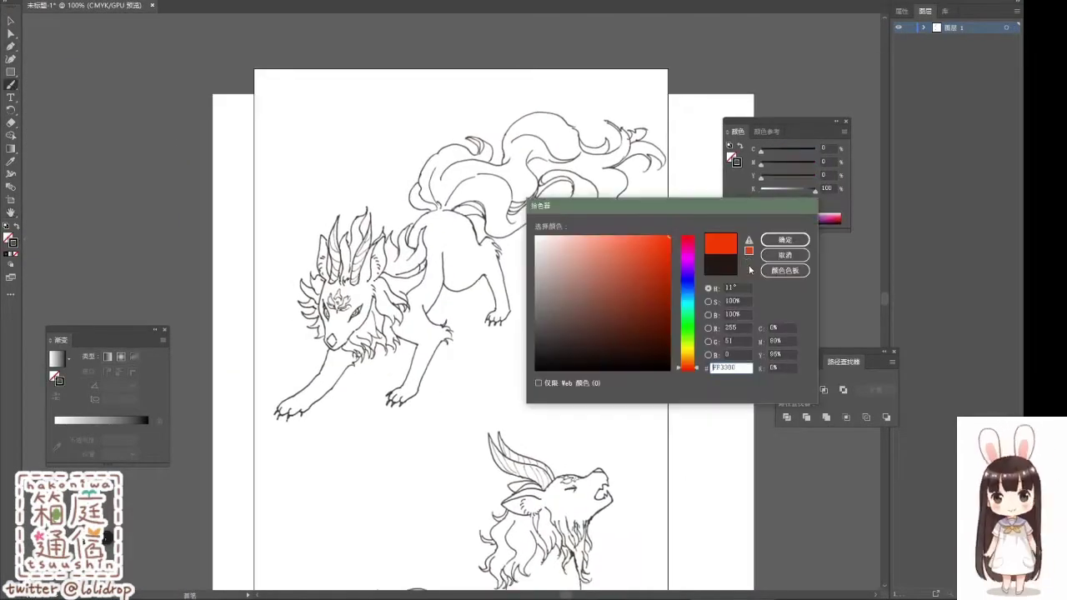
# Step: Paint red rough strokes for the forehead, a side lion head idea and the mane
pyautogui.moveTo(323, 281); pyautogui.dragTo(318, 310)
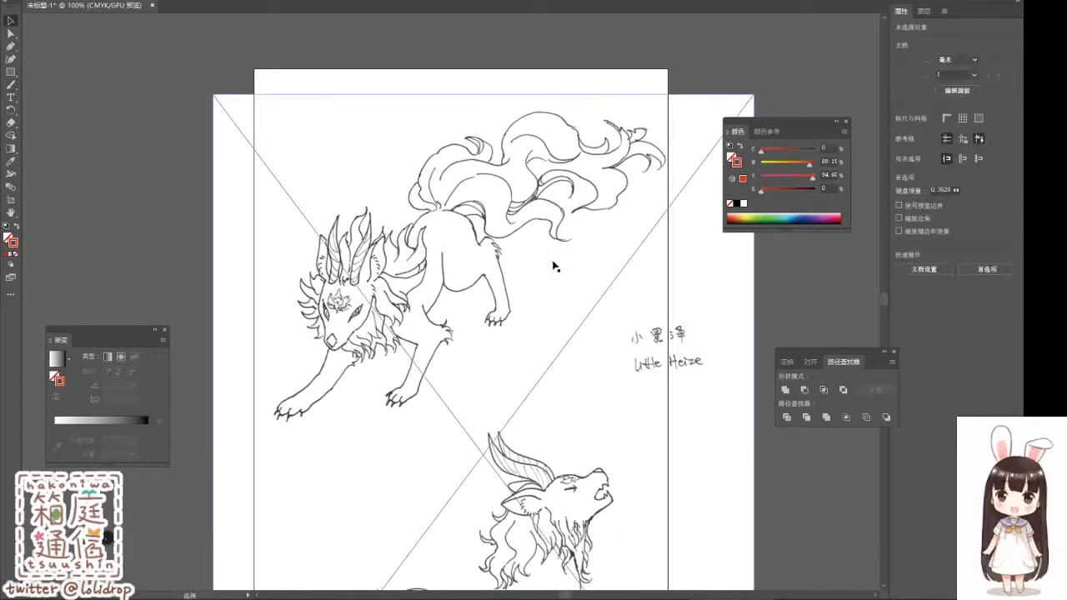
pyautogui.moveTo(583, 282); pyautogui.dragTo(551, 305)
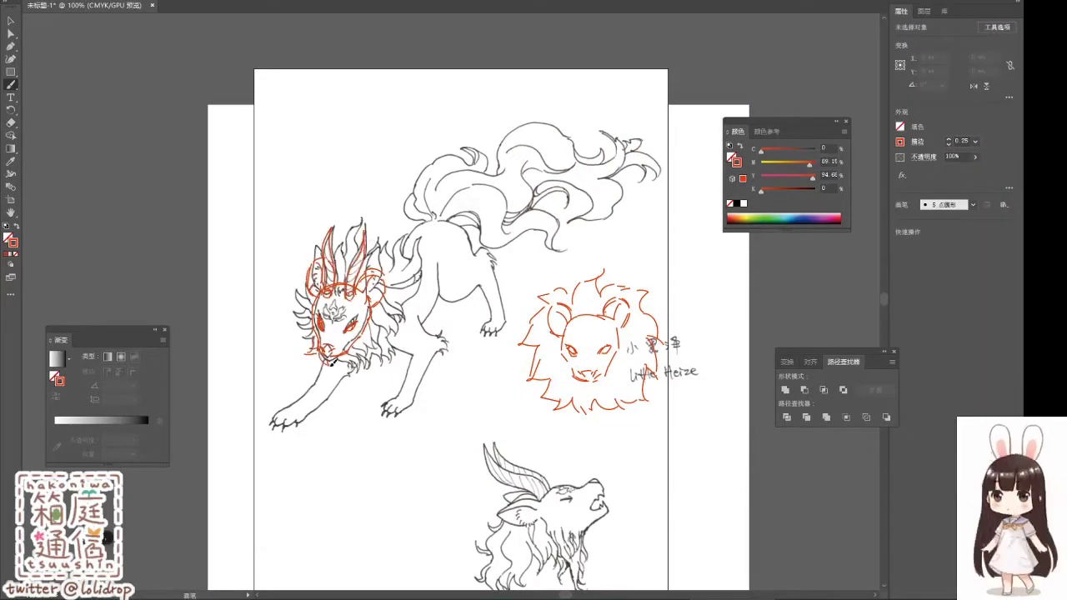
pyautogui.moveTo(367, 360); pyautogui.dragTo(387, 292)
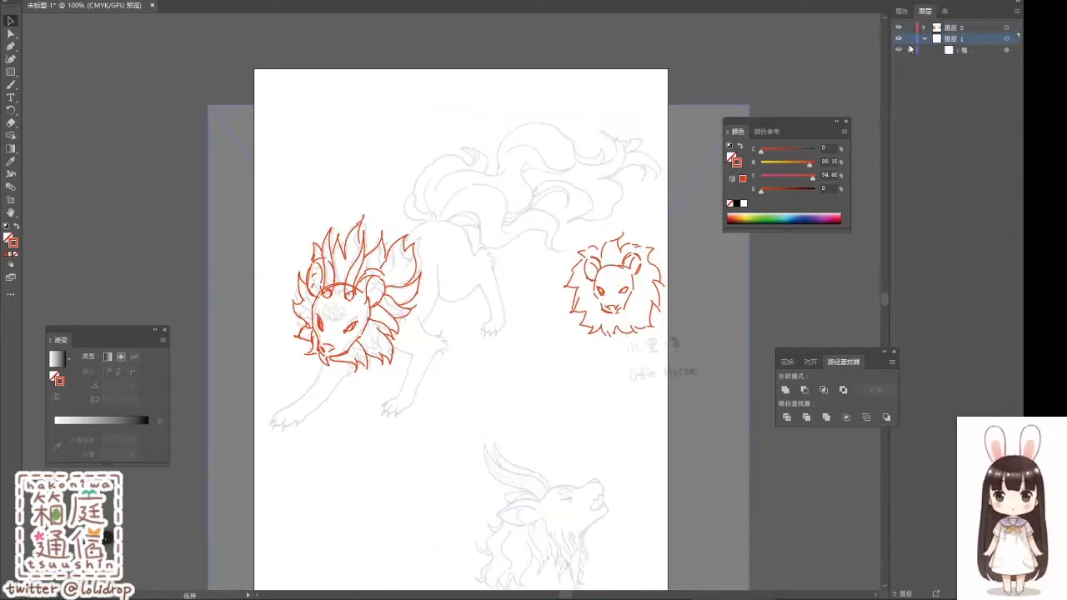
# Step: Position and rotate the rose mark on the forehead, then show Layer 2's contents
pyautogui.click(411, 342)
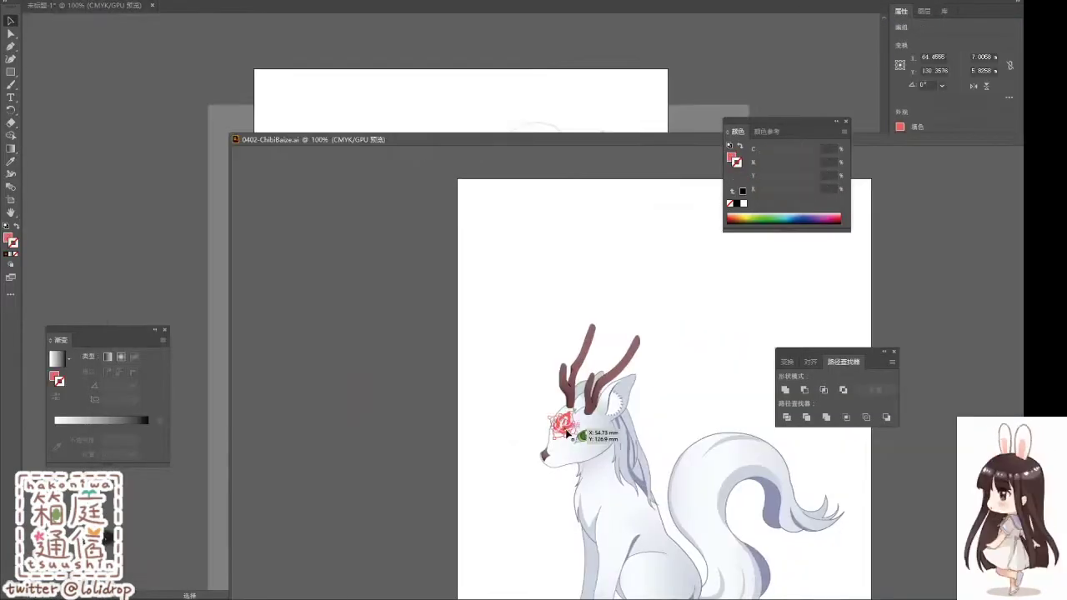
pyautogui.moveTo(567, 433)
pyautogui.mouseDown()
pyautogui.moveTo(446, 307)
pyautogui.moveTo(341, 321)
pyautogui.mouseUp()
pyautogui.rightClick(450, 307)
pyautogui.click(583, 455)
pyautogui.click(509, 495)
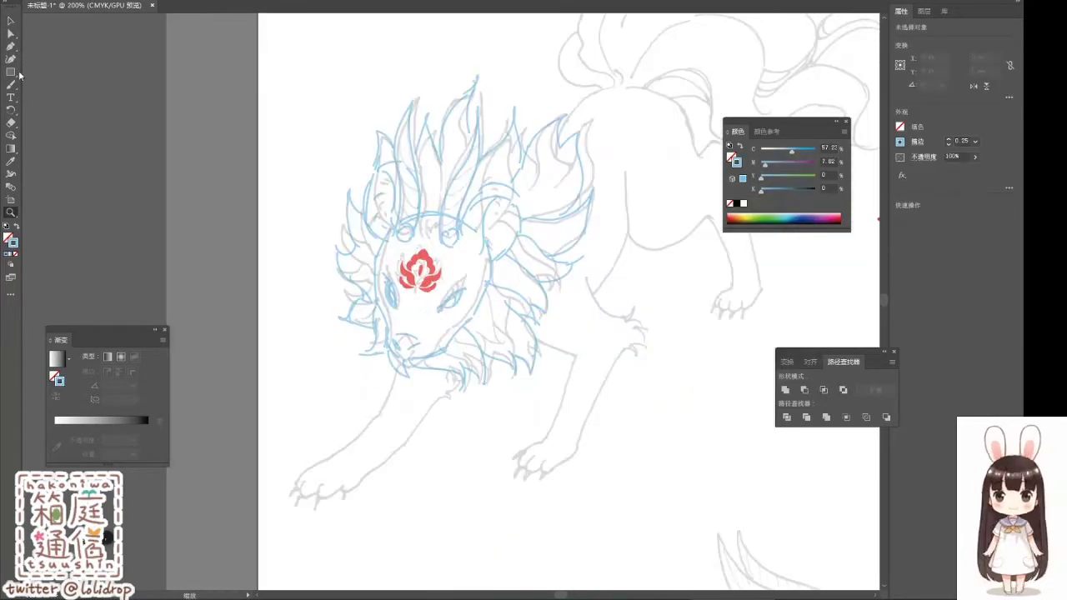
pyautogui.click(183, 198)
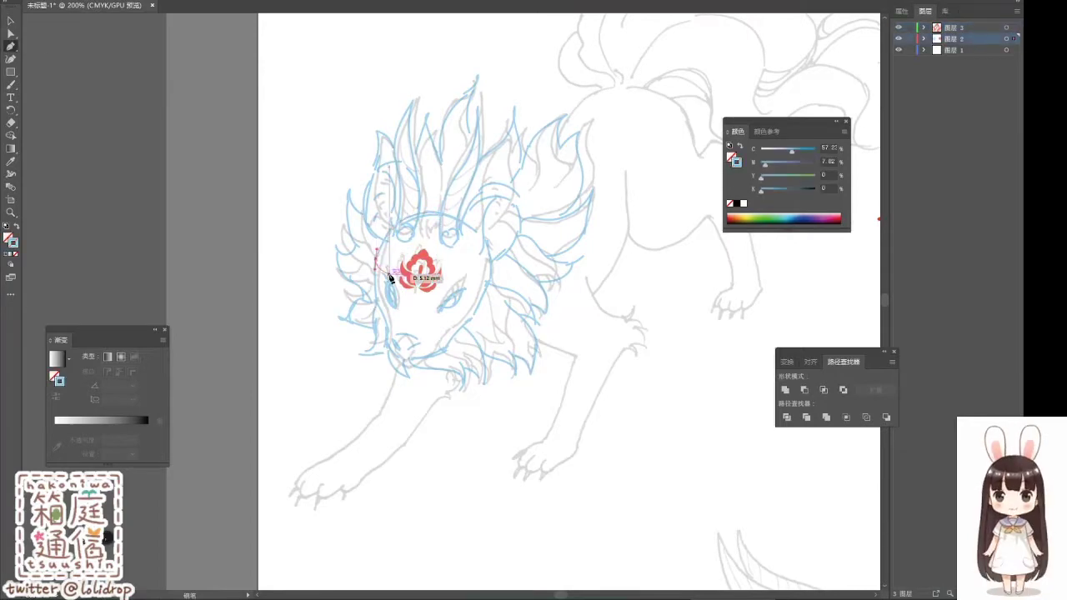
pyautogui.click(923, 38)
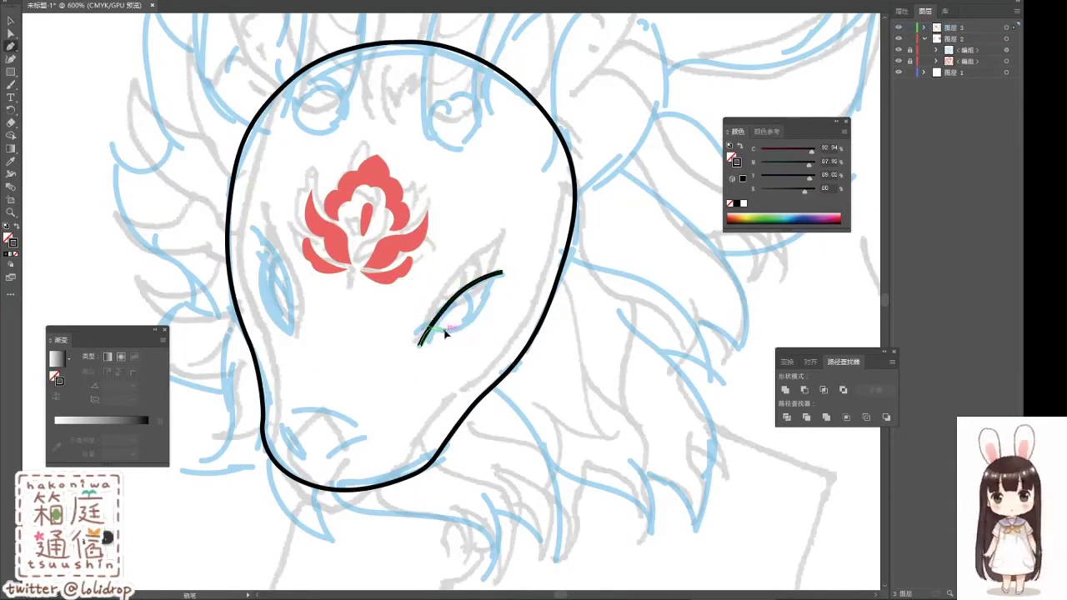
# Step: Finish the right eye outline, add an ellipse to the left eye and thin strokes to 0.5 pt
pyautogui.moveTo(503, 273); pyautogui.dragTo(503, 276)
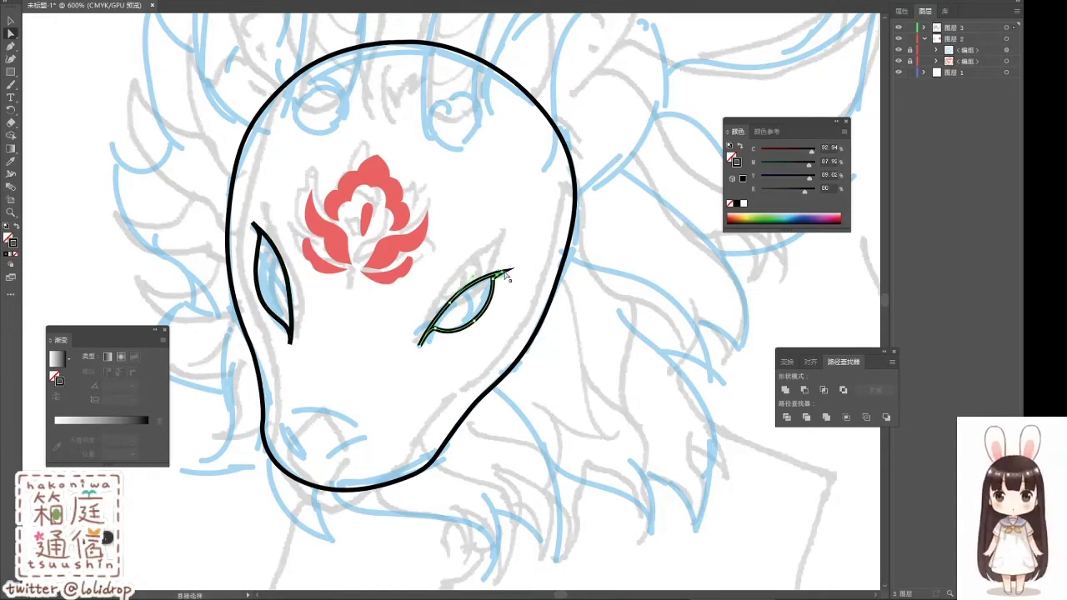
pyautogui.press('v')
pyautogui.click(260, 279)
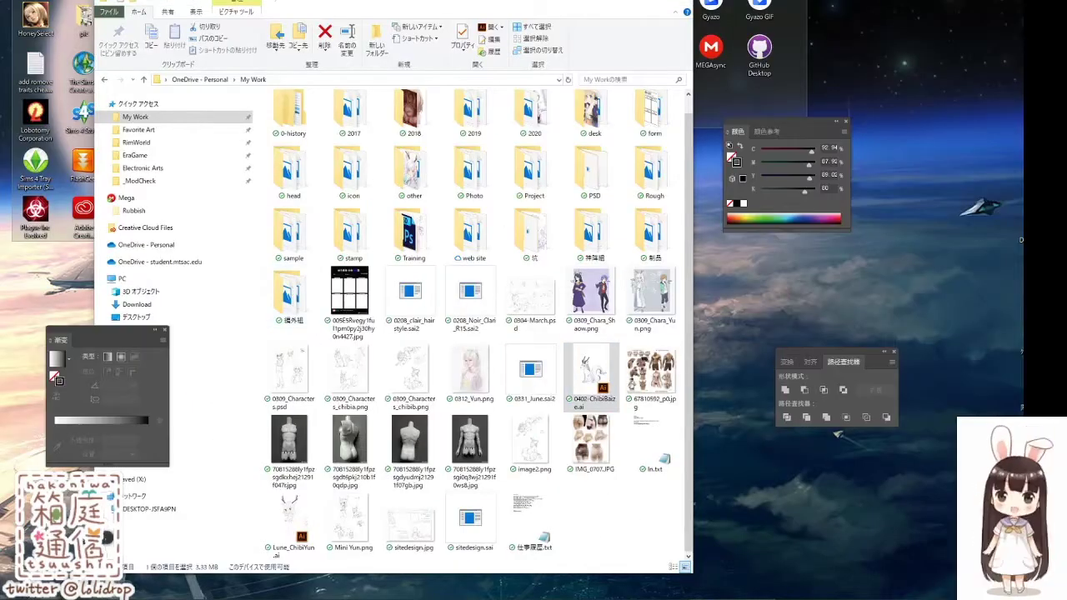
pyautogui.click(302, 304)
pyautogui.rightClick(275, 254)
pyautogui.click(325, 258)
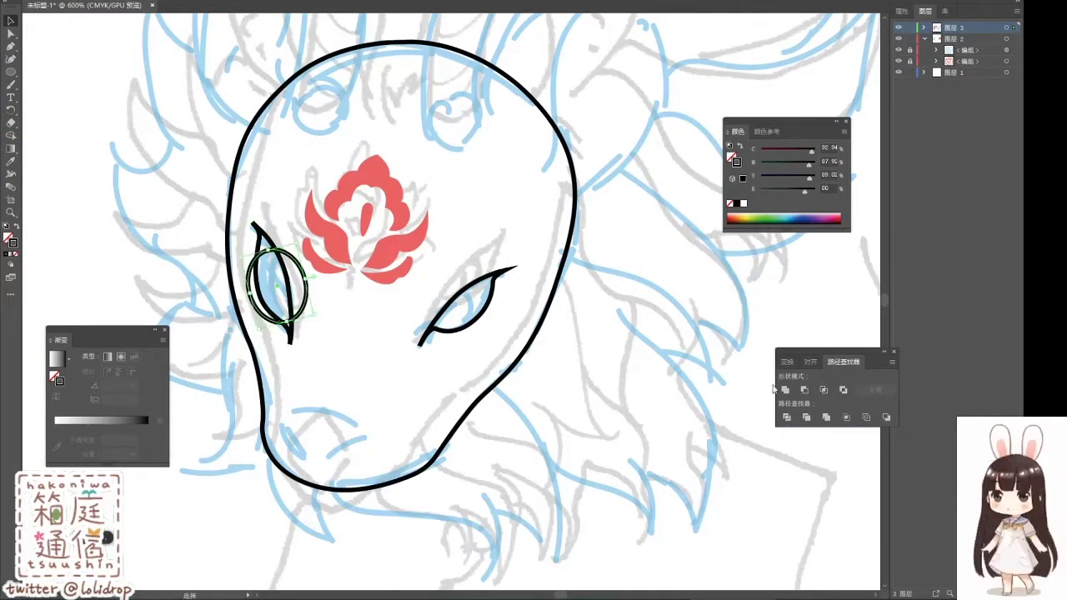
pyautogui.click(924, 27)
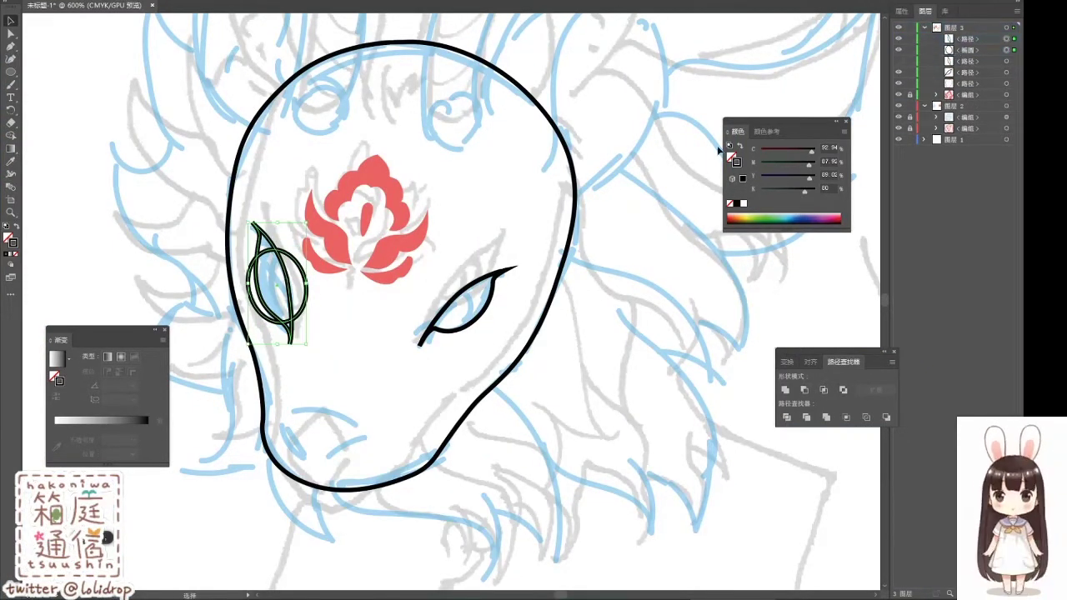
pyautogui.hotkey('ctrl', 'z')
pyautogui.click(784, 389)
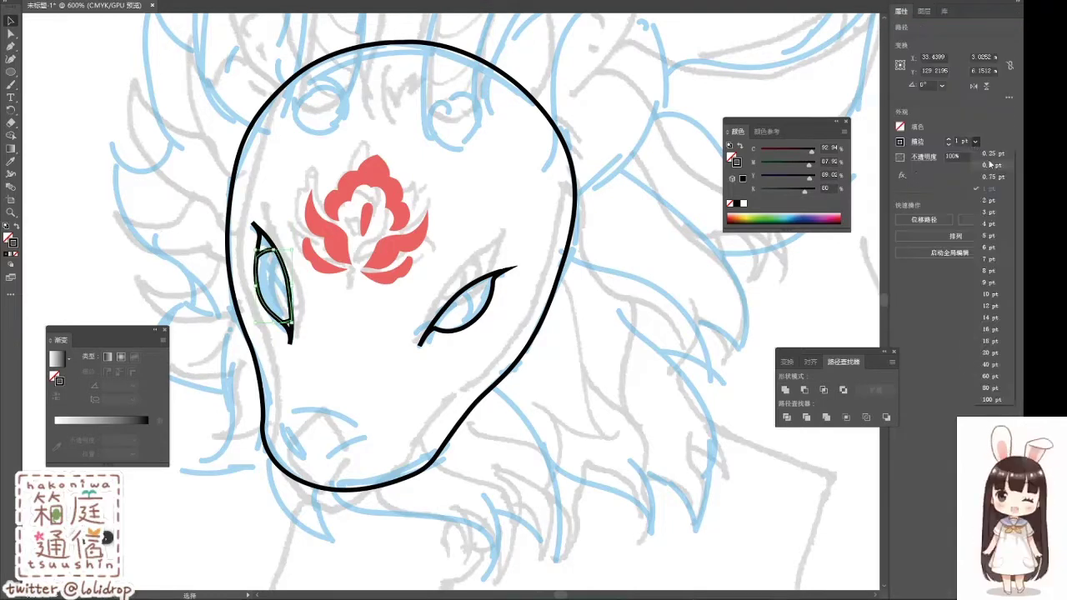
pyautogui.click(666, 350)
# Step: Rotate the right eye to a diagonal angle
pyautogui.click(494, 296)
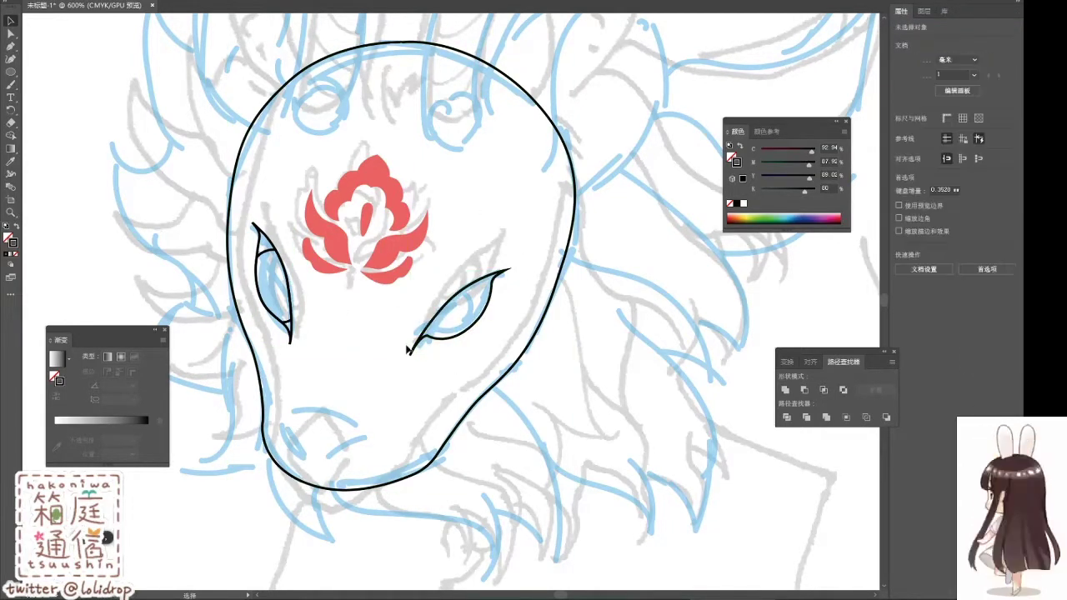
pyautogui.moveTo(511, 269); pyautogui.dragTo(467, 240)
pyautogui.rightClick(454, 227)
pyautogui.press('Escape')
pyautogui.hotkey('ctrl', 'z')
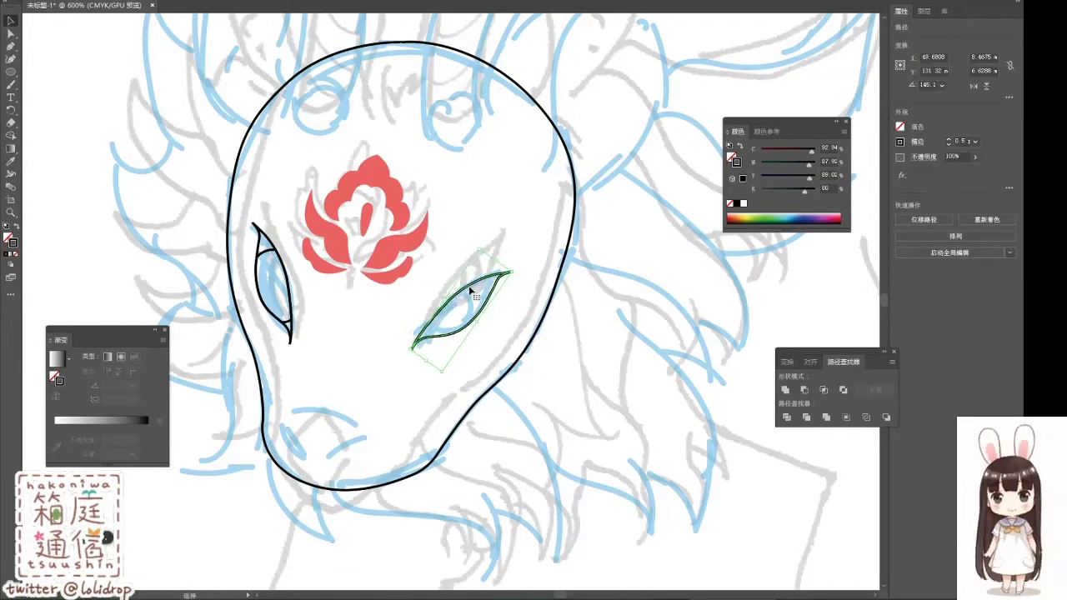
pyautogui.hotkey('ctrl', 'z')
pyautogui.hotkey('ctrl', 'z')
pyautogui.rightClick(421, 315)
pyautogui.click(604, 517)
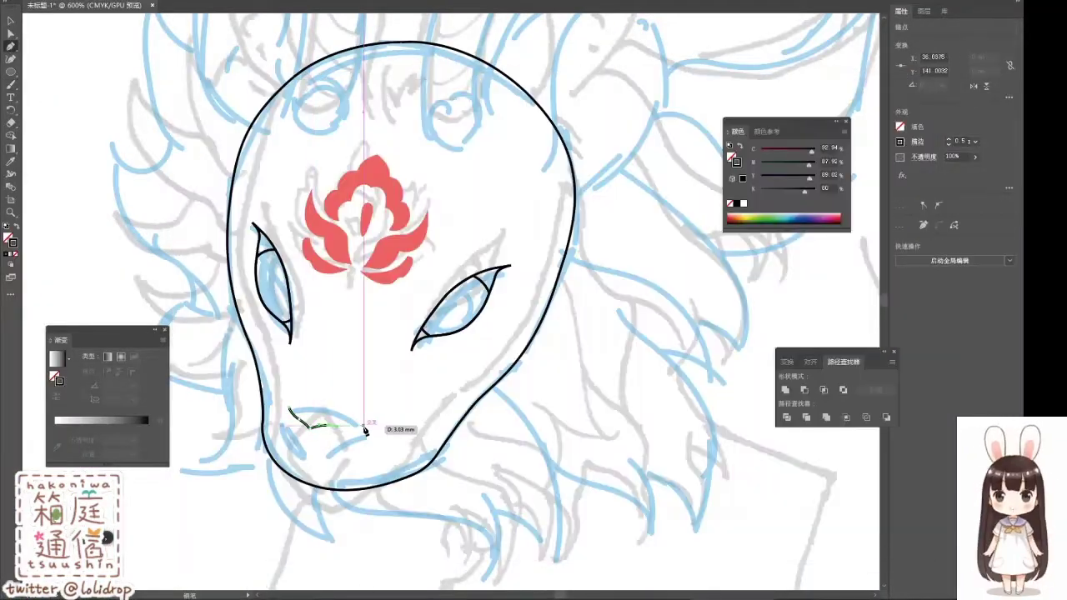
# Step: Pen-draw the nose outline and reshape its curve with Direct Selection
pyautogui.moveTo(363, 434); pyautogui.dragTo(346, 409)
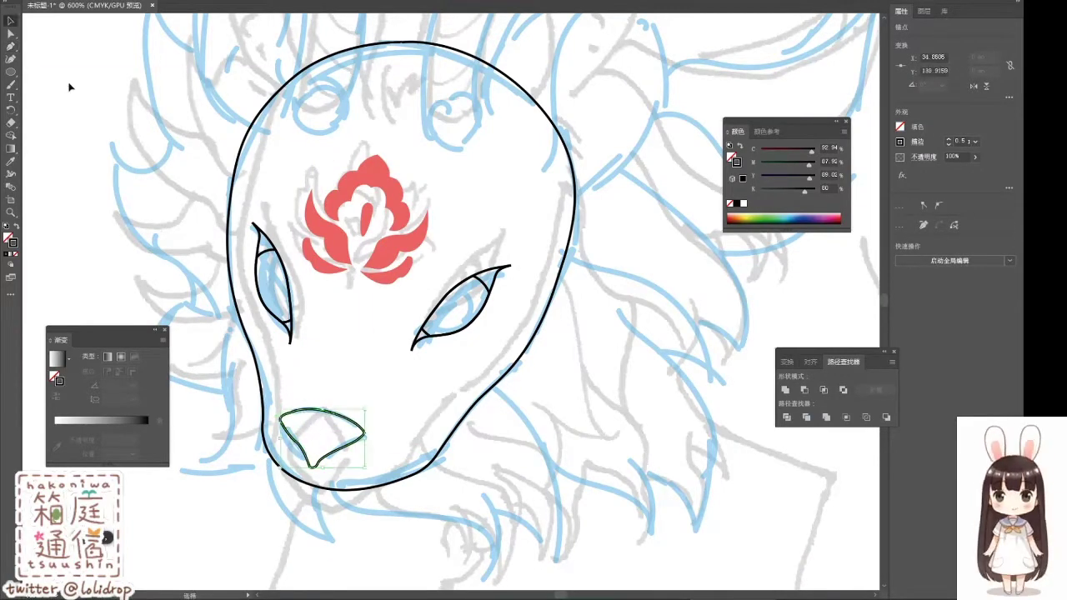
pyautogui.doubleClick(422, 323)
pyautogui.press('a')
pyautogui.press('Escape')
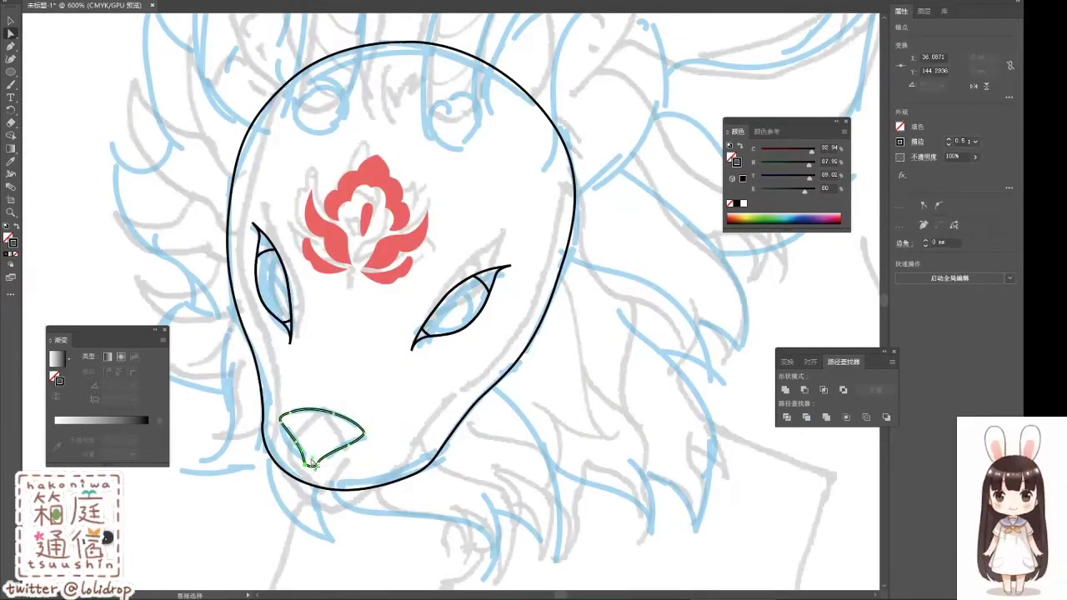
pyautogui.click(317, 469)
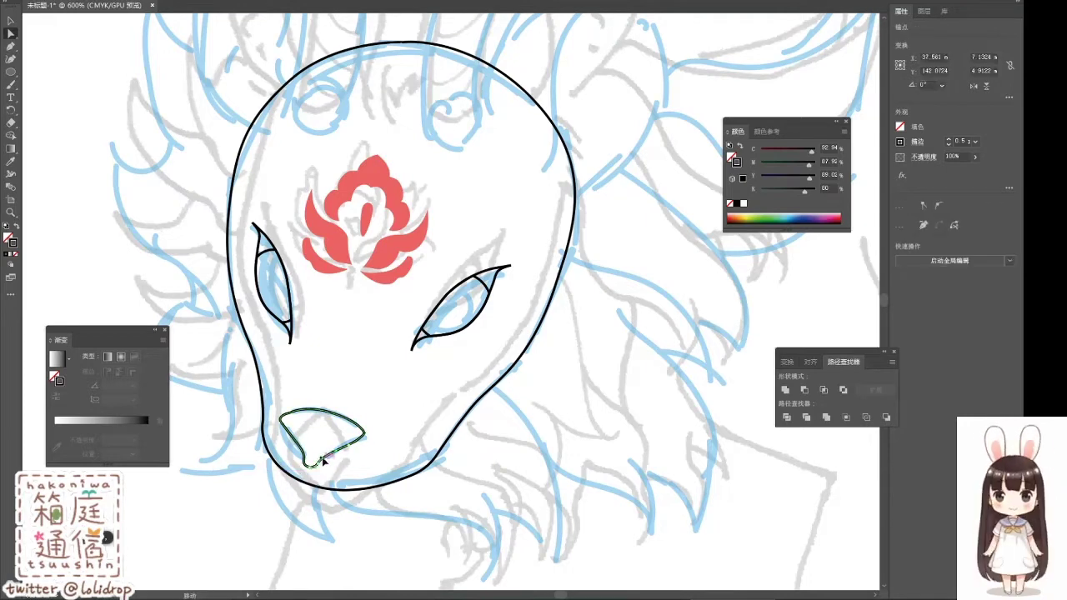
pyautogui.moveTo(326, 460); pyautogui.dragTo(357, 436)
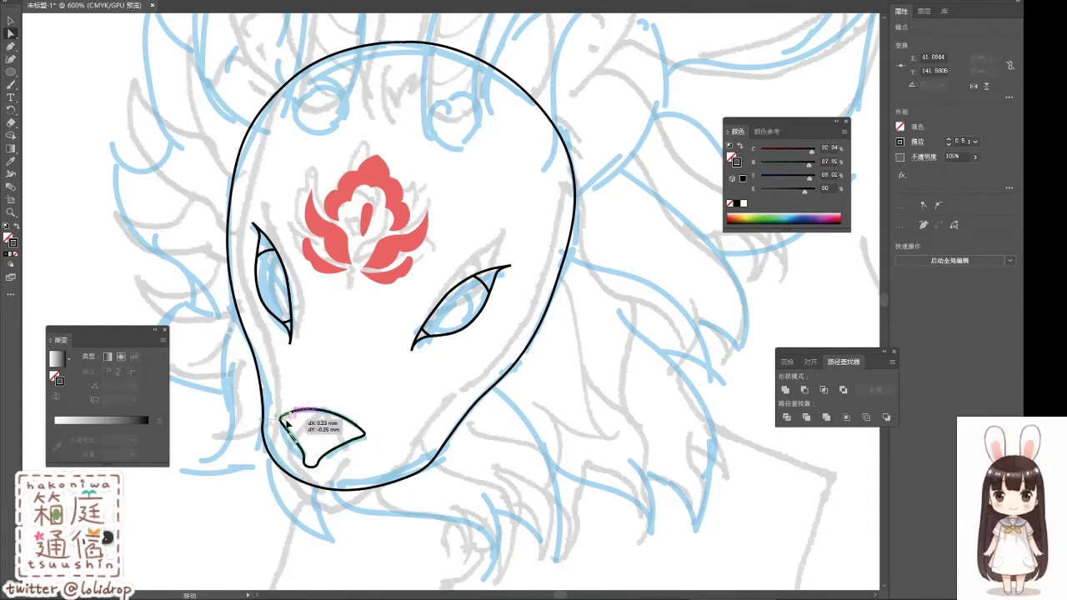
pyautogui.moveTo(285, 423); pyautogui.dragTo(287, 419)
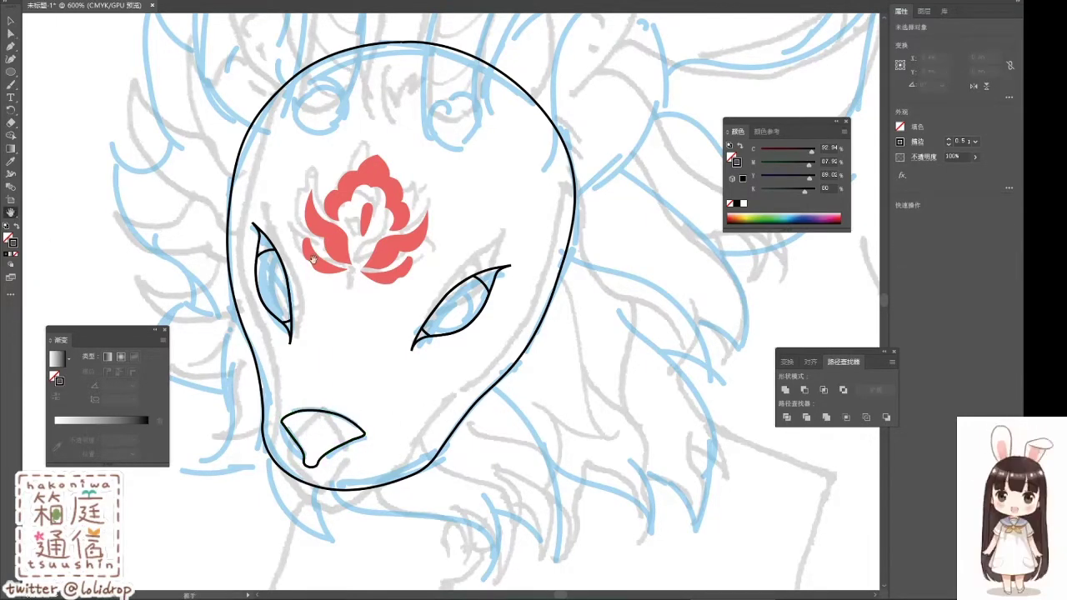
pyautogui.moveTo(313, 260); pyautogui.dragTo(238, 464)
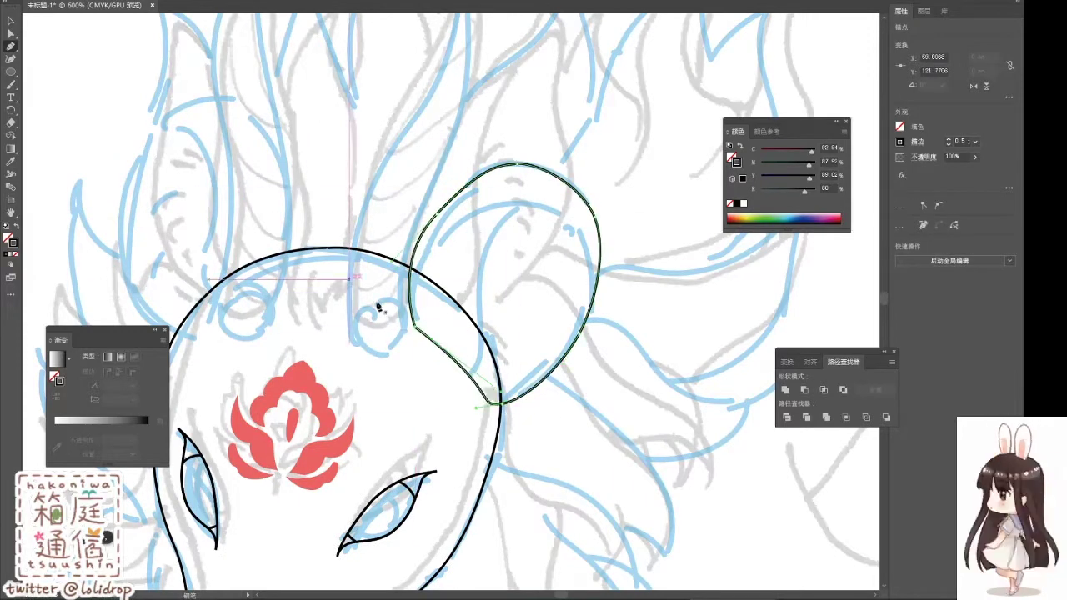
# Step: Outline the right ear with an inner line and a light blue inner ellipse
pyautogui.moveTo(481, 173); pyautogui.dragTo(500, 403)
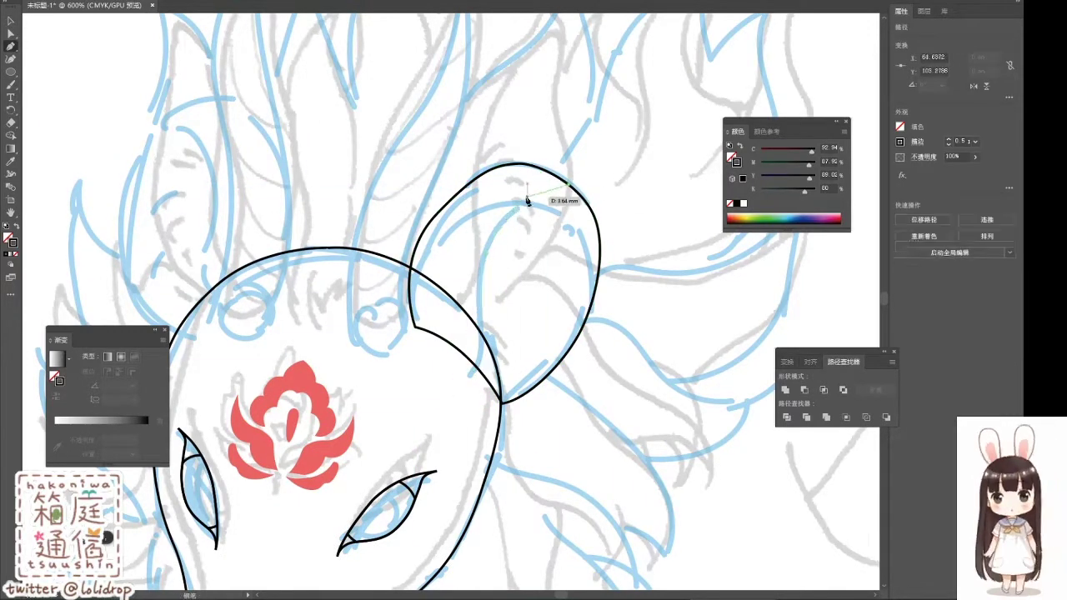
pyautogui.moveTo(572, 184); pyautogui.dragTo(478, 365)
pyautogui.moveTo(483, 173); pyautogui.dragTo(553, 162)
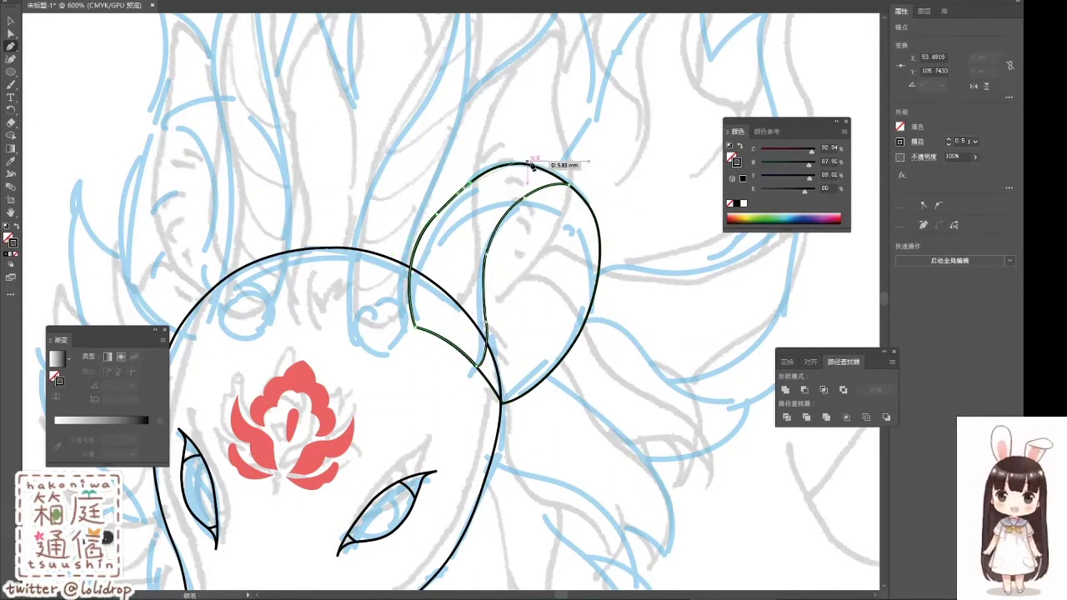
pyautogui.press('l')
pyautogui.moveTo(421, 200); pyautogui.dragTo(570, 370)
pyautogui.press('v')
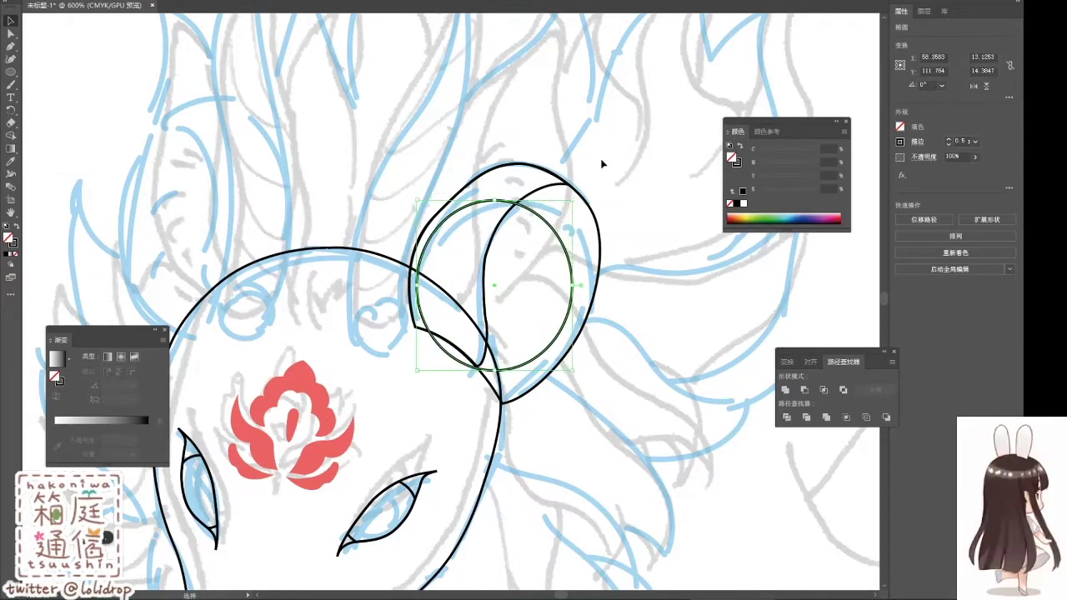
pyautogui.doubleClick(736, 161)
pyautogui.click(791, 210)
# Step: Pencil-draw the left ear's inner line and finish the ear path
pyautogui.press('n')
pyautogui.moveTo(287, 257)
pyautogui.mouseDown()
pyautogui.moveTo(392, 316)
pyautogui.moveTo(277, 392)
pyautogui.mouseUp()
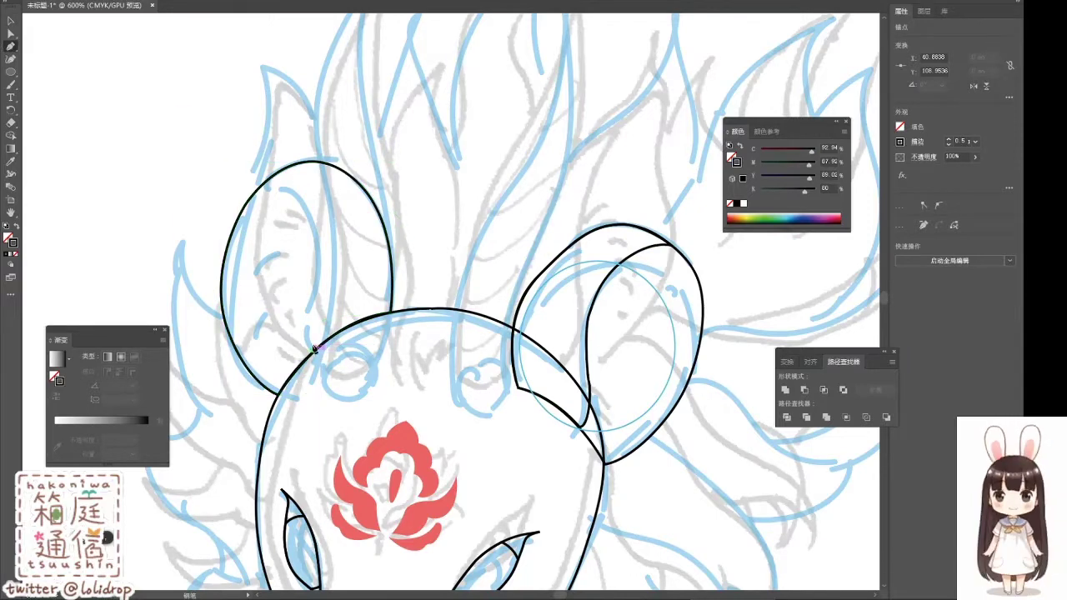
pyautogui.moveTo(315, 348); pyautogui.dragTo(264, 185)
pyautogui.press('v')
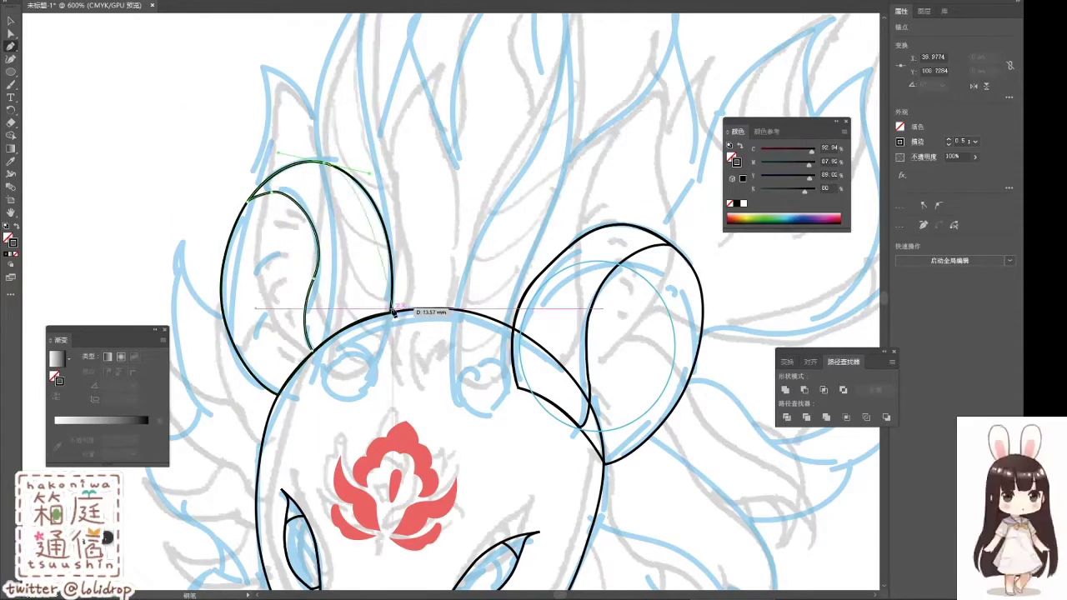
pyautogui.click(267, 221)
# Step: Pan up toward the head top and sketch the left horn above the left ear
pyautogui.click(397, 142)
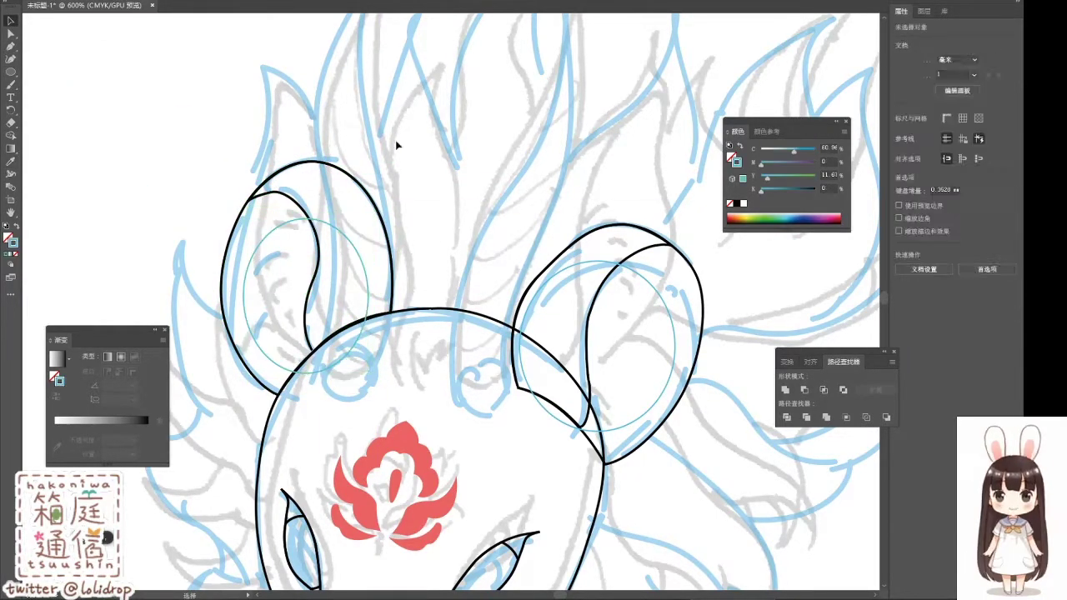
pyautogui.click(924, 11)
pyautogui.moveTo(500, 250); pyautogui.dragTo(477, 258)
pyautogui.moveTo(332, 47); pyautogui.dragTo(293, 323)
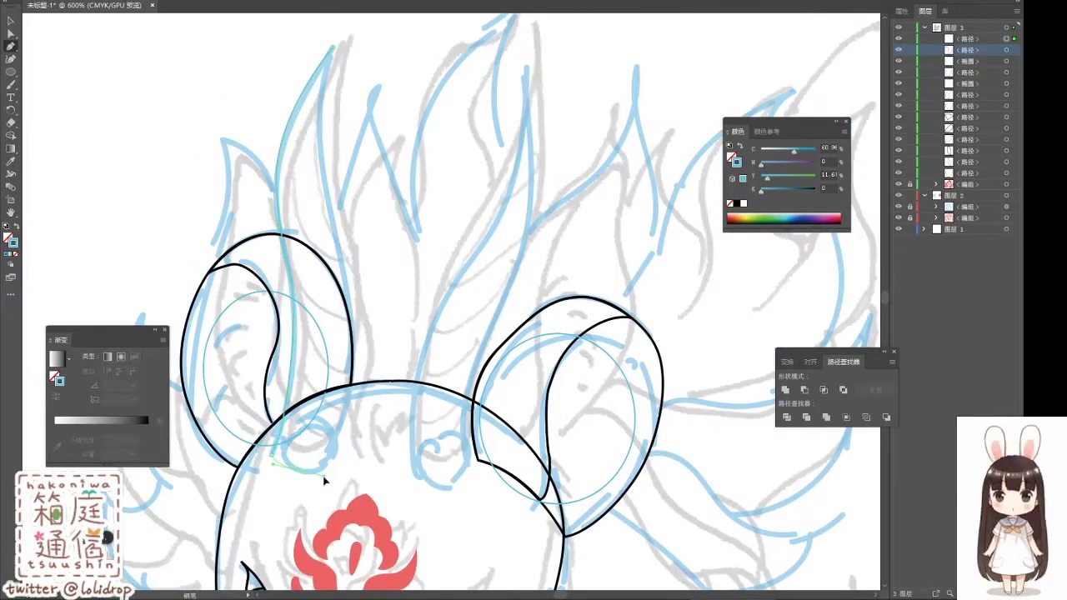
# Step: Reshape the left horn's base by dragging its lower anchor
pyautogui.scroll(5, 191, 200)
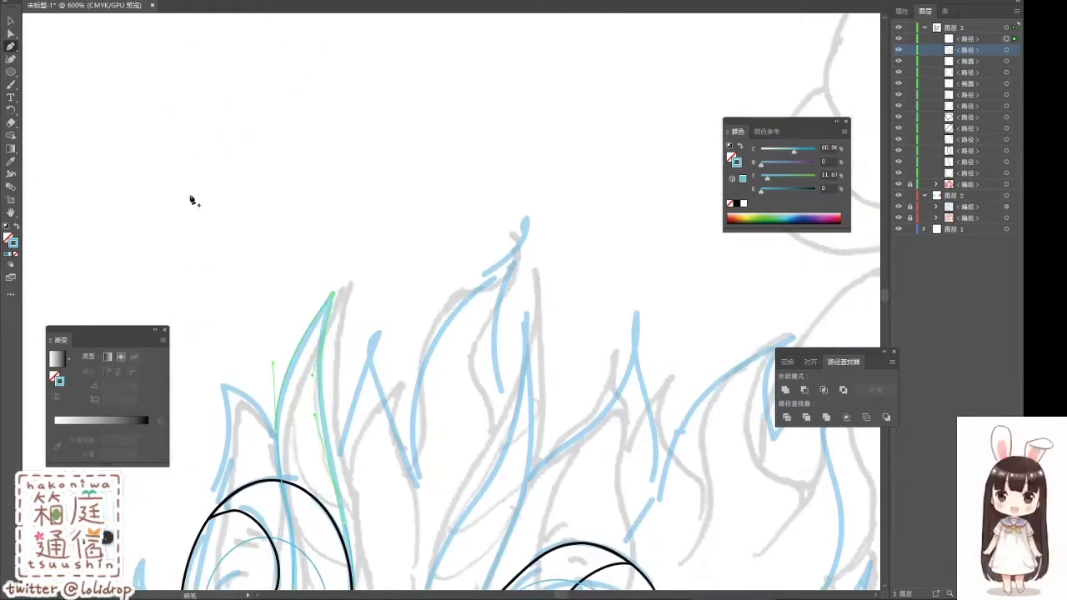
pyautogui.scroll(-3, 195, 167)
pyautogui.scroll(-2, 250, 250)
pyautogui.press('v')
pyautogui.press('a')
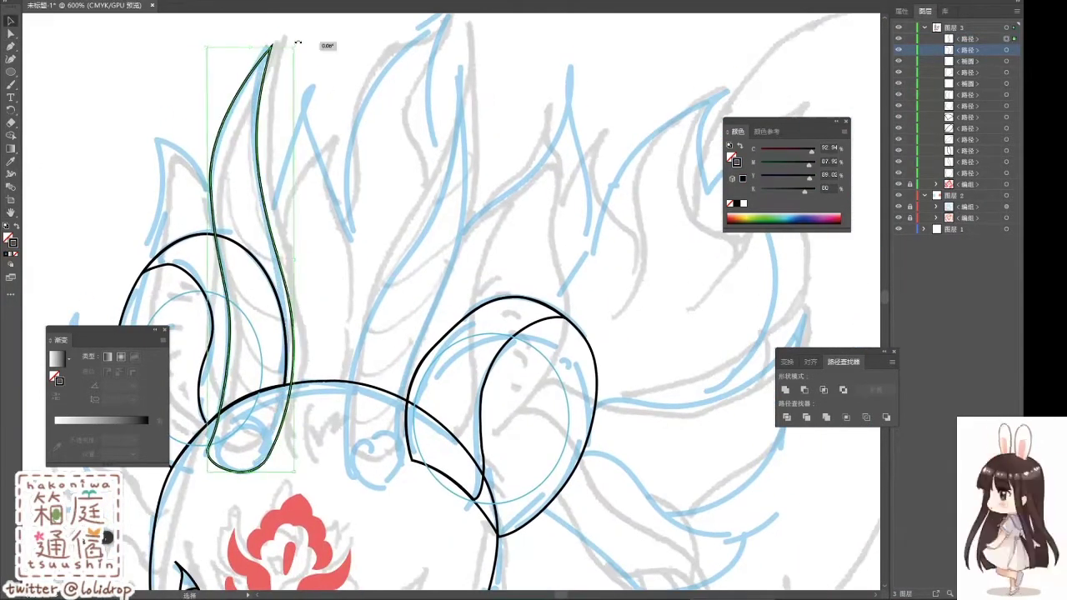
pyautogui.moveTo(218, 464); pyautogui.dragTo(210, 446)
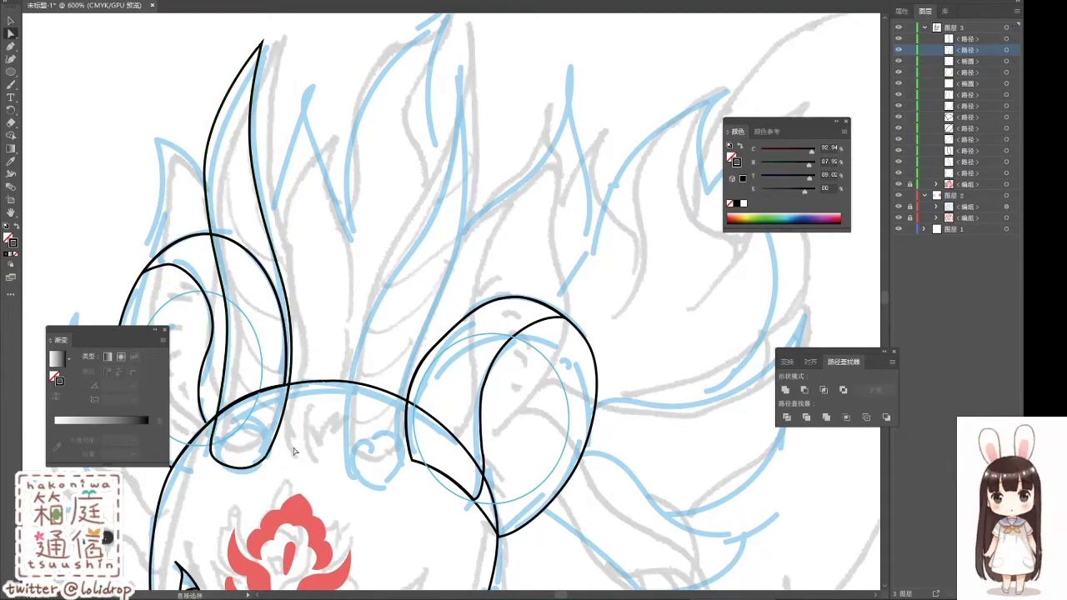
# Step: Pencil-draw the right horn, retrace the left horn's edge, and select the right horn path
pyautogui.press('n')
pyautogui.moveTo(367, 480); pyautogui.dragTo(361, 465)
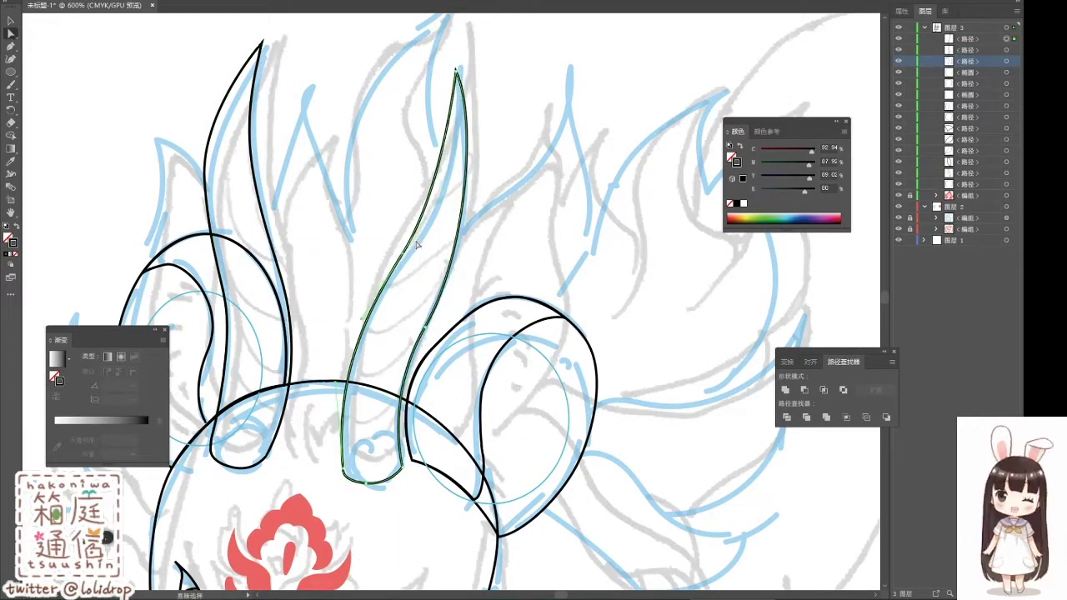
pyautogui.moveTo(260, 48)
pyautogui.mouseDown()
pyautogui.moveTo(279, 276)
pyautogui.moveTo(233, 471)
pyautogui.mouseUp()
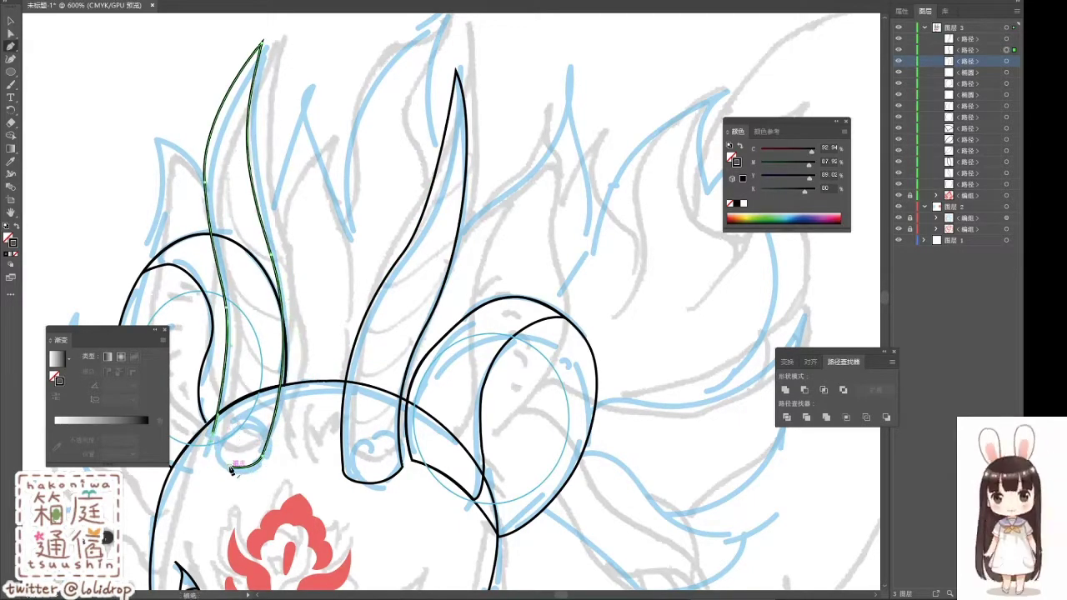
pyautogui.press('a')
pyautogui.scroll(-3, 207, 458)
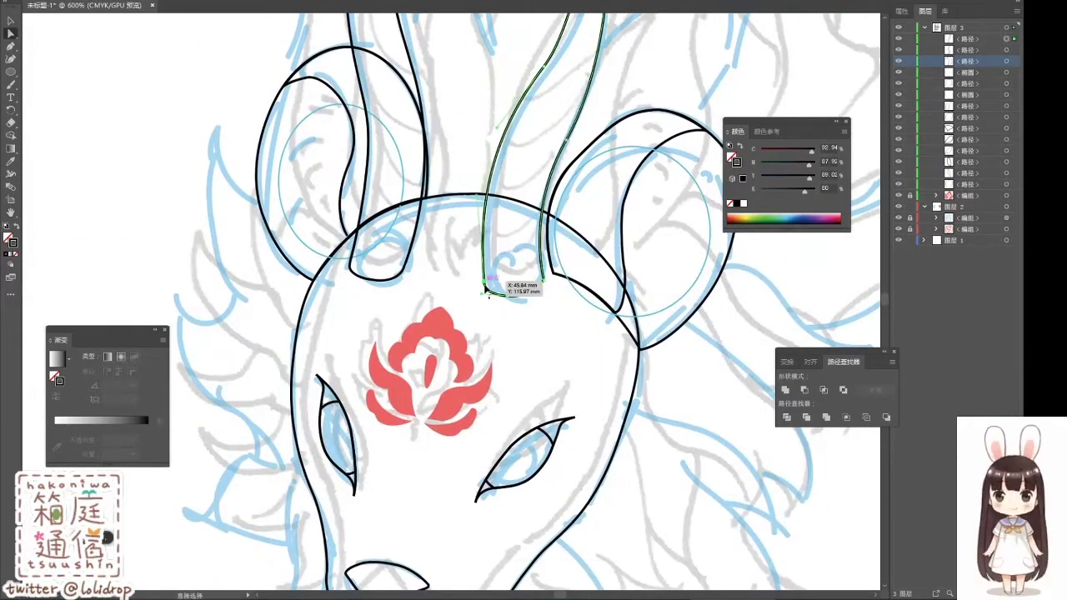
pyautogui.click(500, 250)
pyautogui.scroll(3, 512, 196)
pyautogui.press('n')
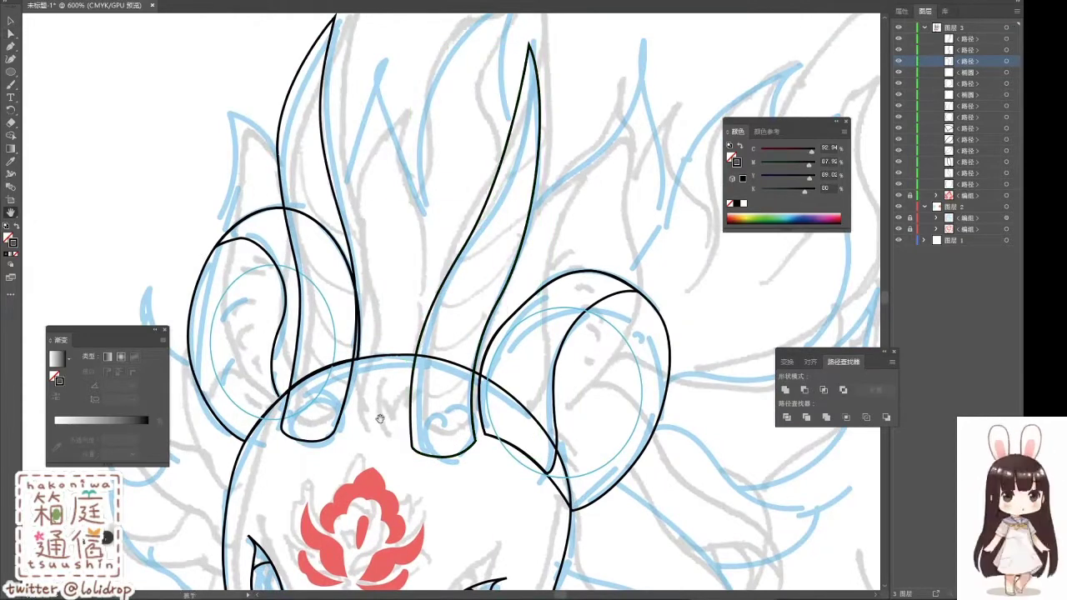
pyautogui.scroll(-5, 333, 476)
# Step: Sketch Pencil strokes for the mane tufts along the lower jaw and right cheek
pyautogui.moveTo(528, 519); pyautogui.dragTo(446, 467)
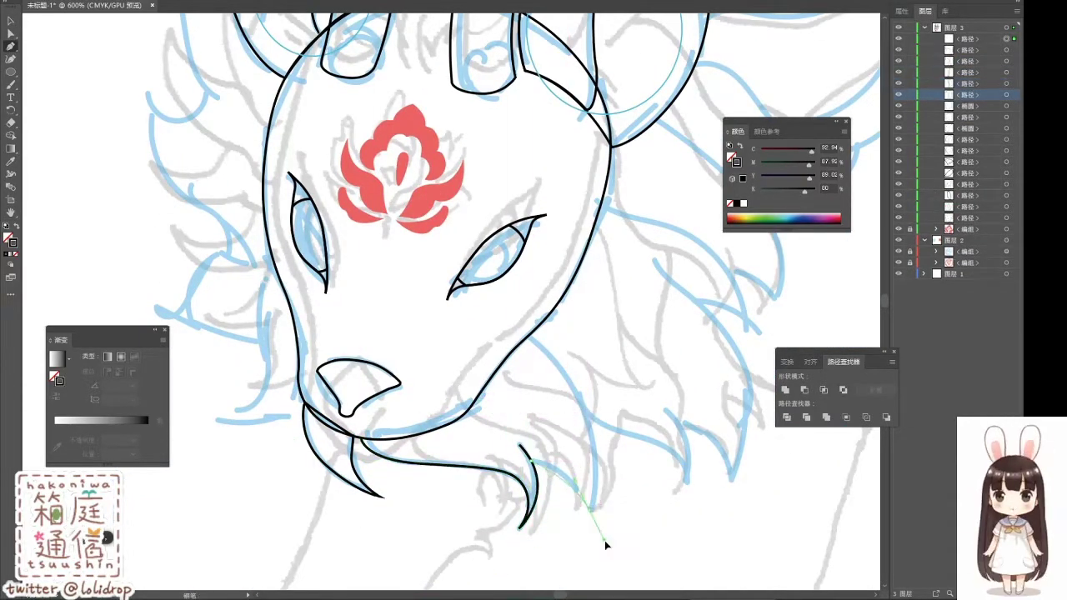
pyautogui.moveTo(603, 542)
pyautogui.mouseDown()
pyautogui.moveTo(595, 476)
pyautogui.moveTo(540, 340)
pyautogui.moveTo(364, 439)
pyautogui.mouseUp()
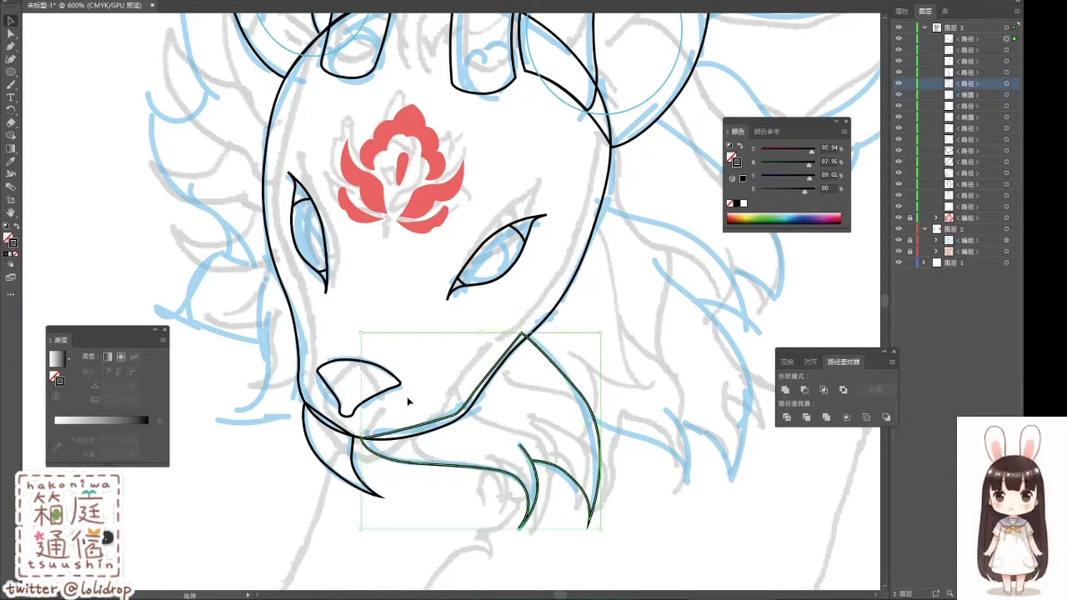
pyautogui.keyDown('ctrl'); pyautogui.click(493, 353); pyautogui.keyUp('ctrl')
pyautogui.moveTo(582, 482); pyautogui.dragTo(440, 511)
pyautogui.moveTo(442, 450); pyautogui.dragTo(587, 531)
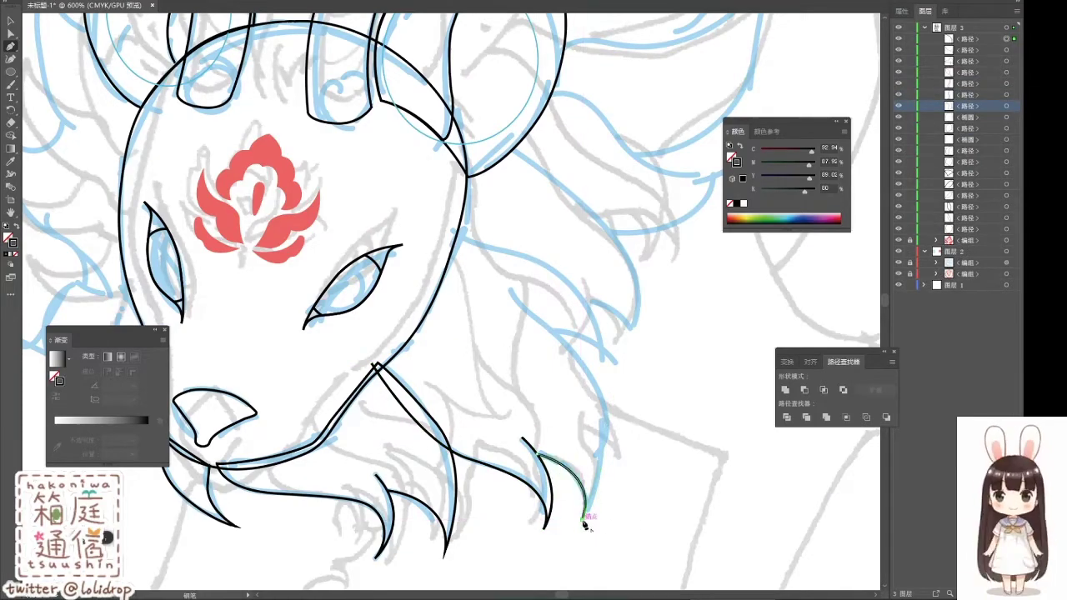
pyautogui.moveTo(614, 357); pyautogui.dragTo(550, 329)
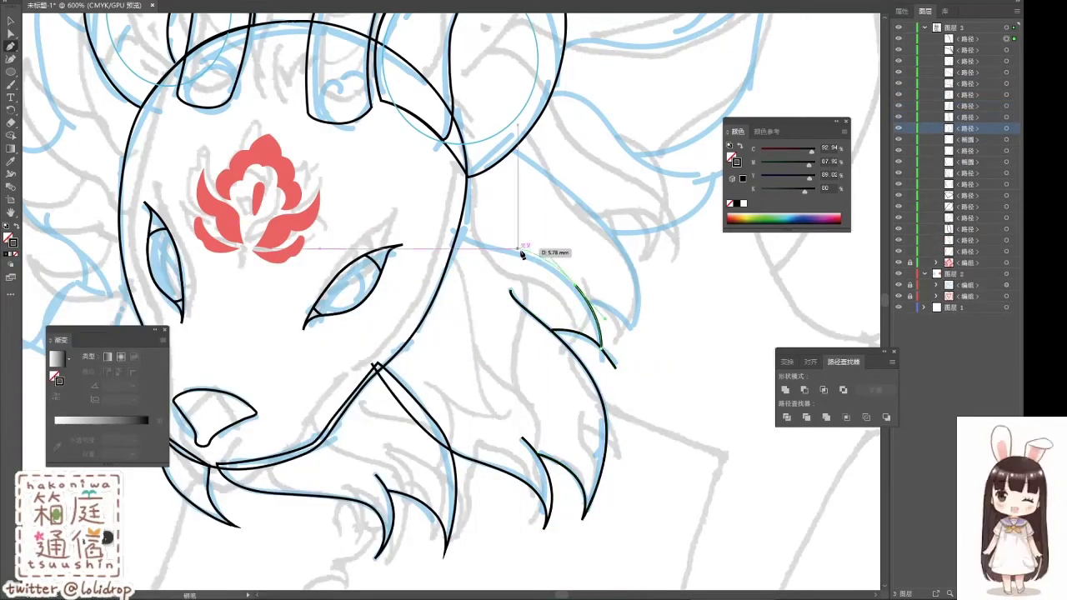
pyautogui.moveTo(508, 235); pyautogui.dragTo(536, 263)
pyautogui.moveTo(439, 209)
pyautogui.mouseDown()
pyautogui.moveTo(415, 223)
pyautogui.moveTo(337, 228)
pyautogui.mouseUp()
# Step: Trim the feather strokes into closed pieces with Shape Builder and redraw the outer edge
pyautogui.press('v')
pyautogui.click(479, 336)
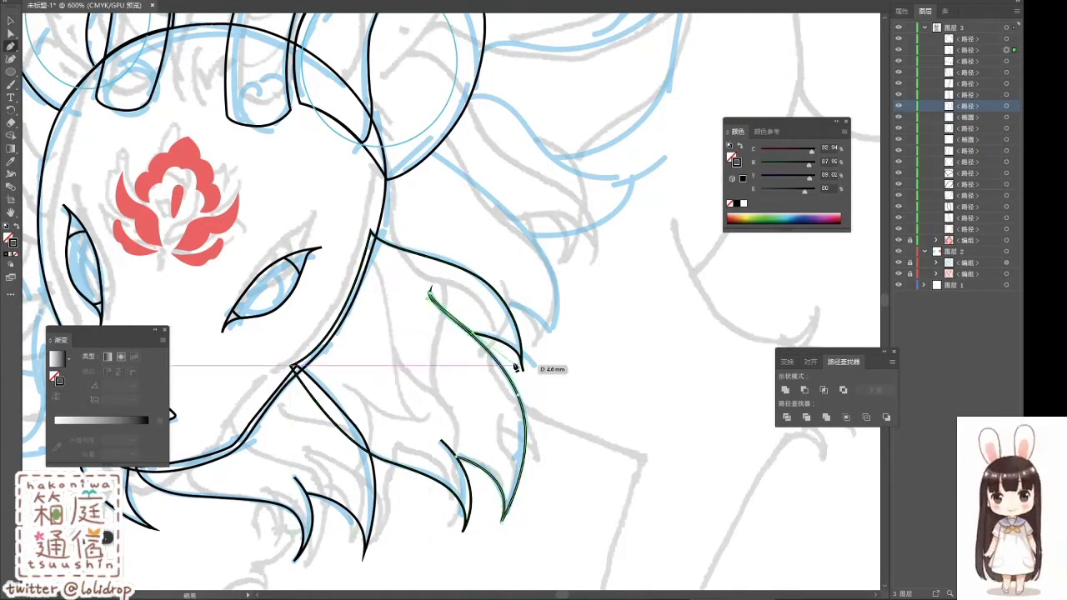
pyautogui.press('n')
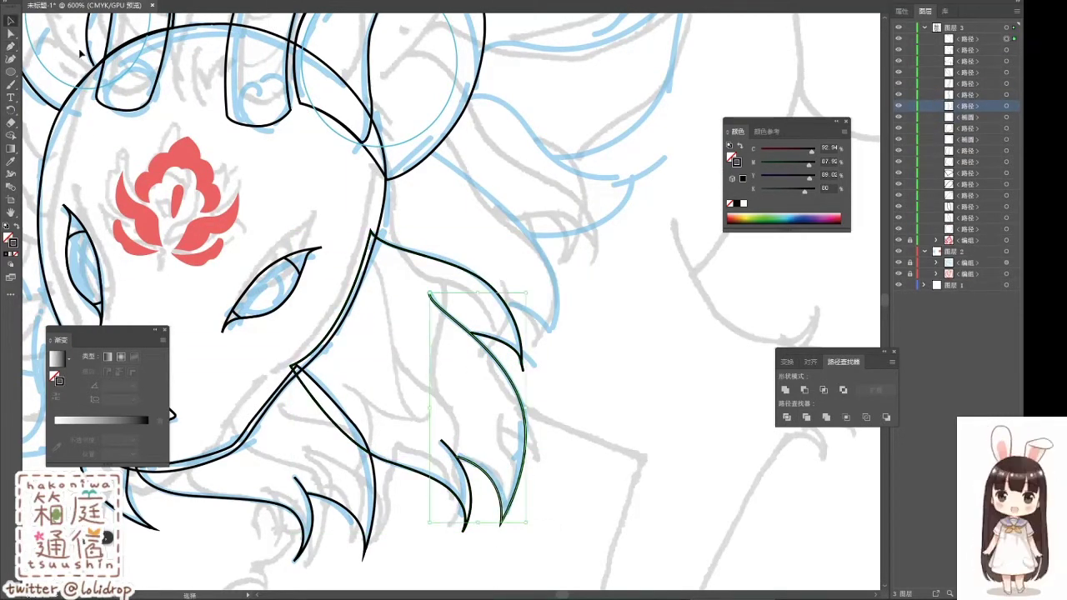
pyautogui.moveTo(501, 523)
pyautogui.mouseDown()
pyautogui.moveTo(364, 260)
pyautogui.moveTo(429, 293)
pyautogui.mouseUp()
# Step: Fill the feather group black to confirm the pieces are closed, then revert to outlines
pyautogui.press('v')
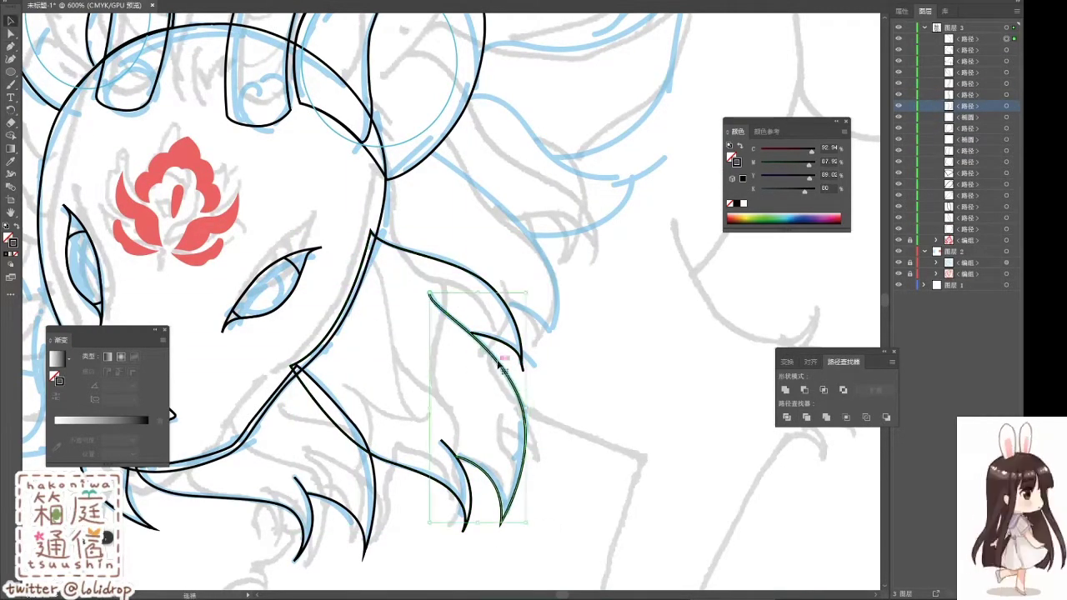
pyautogui.press('v')
pyautogui.click(388, 326)
pyautogui.hotkey('shift', 'x')
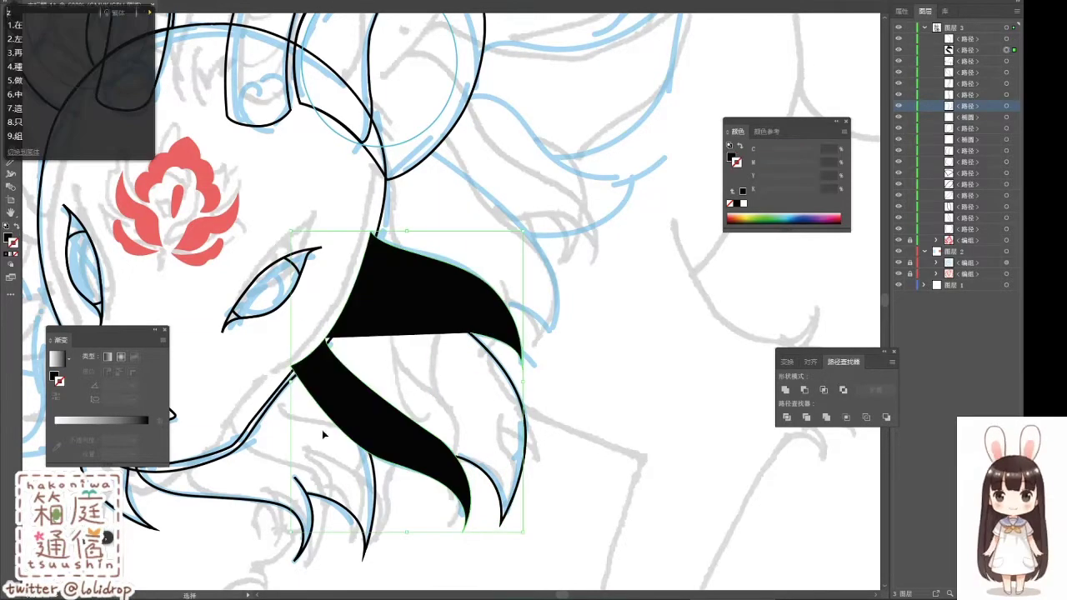
pyautogui.hotkey('shift', 'x')
# Step: Add another Pencil stroke along the feather and adjust the feather paths' context options
pyautogui.press('a')
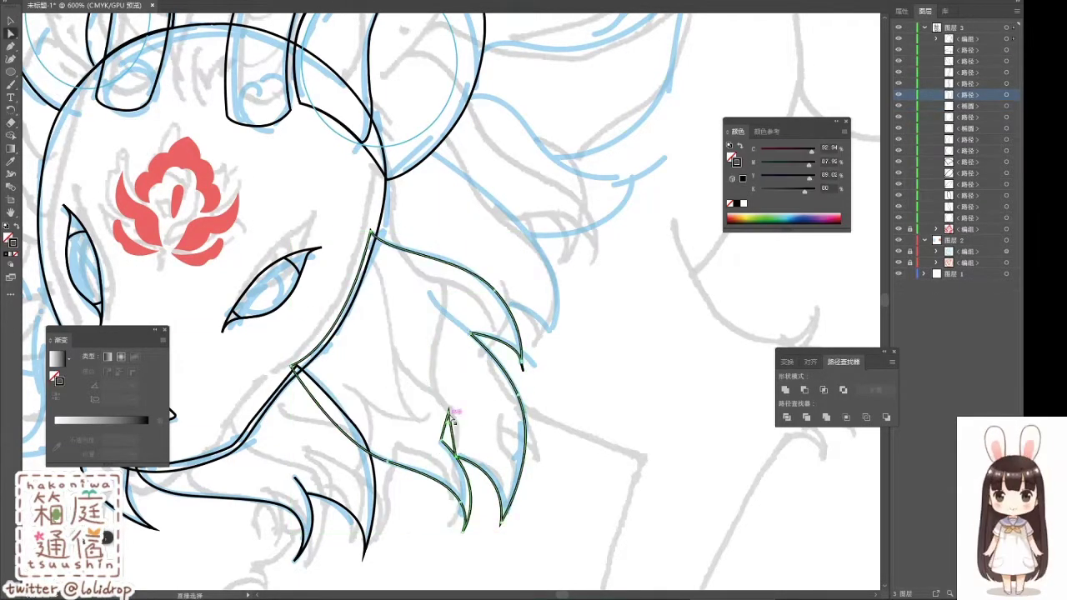
pyautogui.press('n')
pyautogui.moveTo(471, 334); pyautogui.dragTo(423, 279)
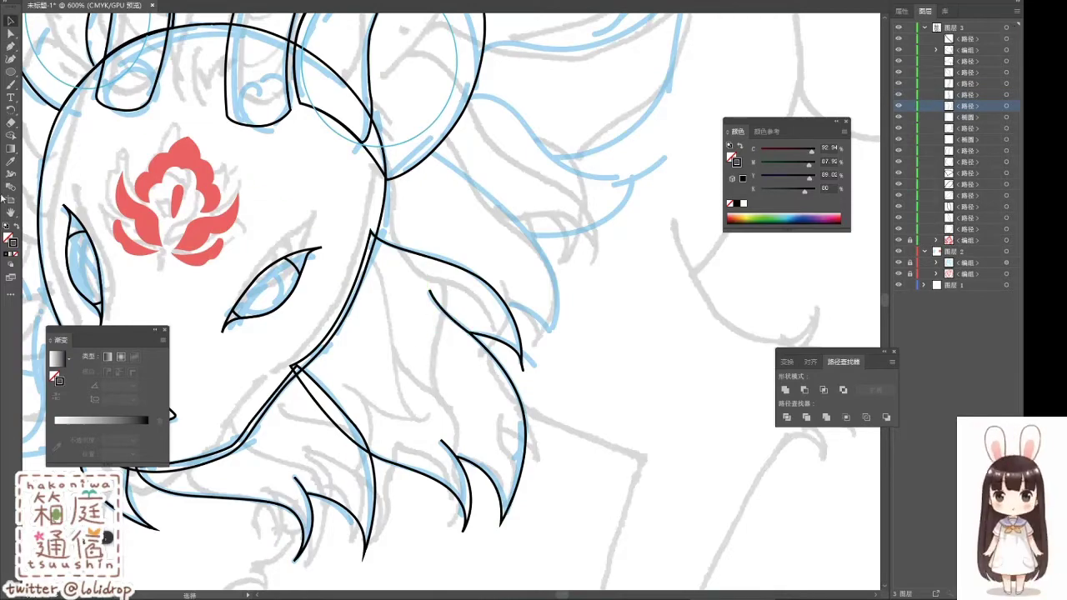
pyautogui.rightClick(490, 286)
pyautogui.click(536, 431)
pyautogui.scroll(2, 500, 375)
# Step: Begin a curved Pen path for a leaf-shaped lock beside the right ear
pyautogui.press('p')
pyautogui.click(502, 377)
pyautogui.moveTo(549, 408); pyautogui.dragTo(550, 439)
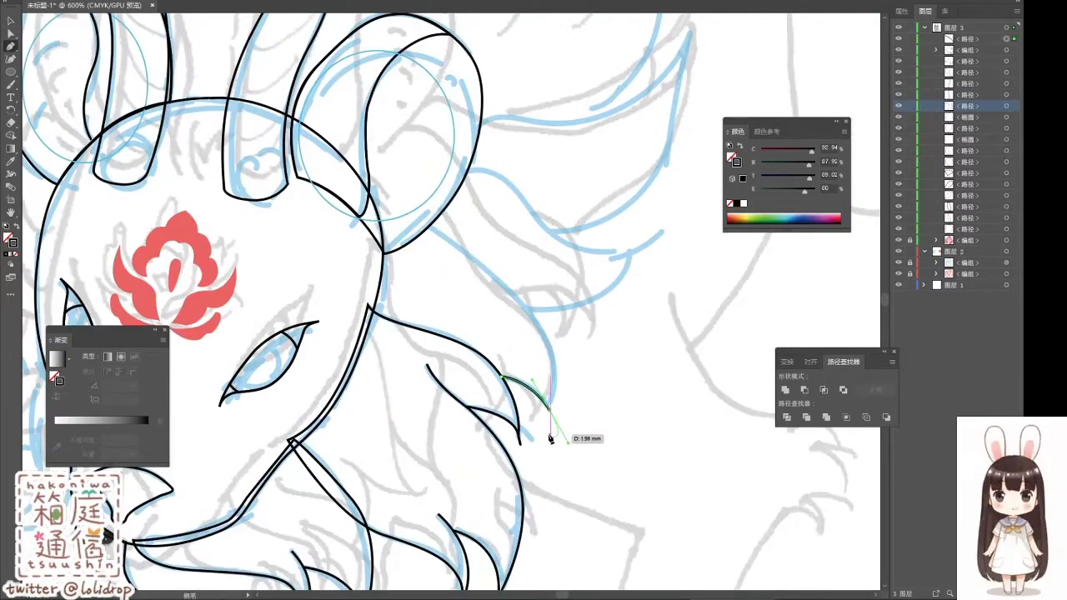
pyautogui.click(431, 234)
pyautogui.scroll(3, 500, 375)
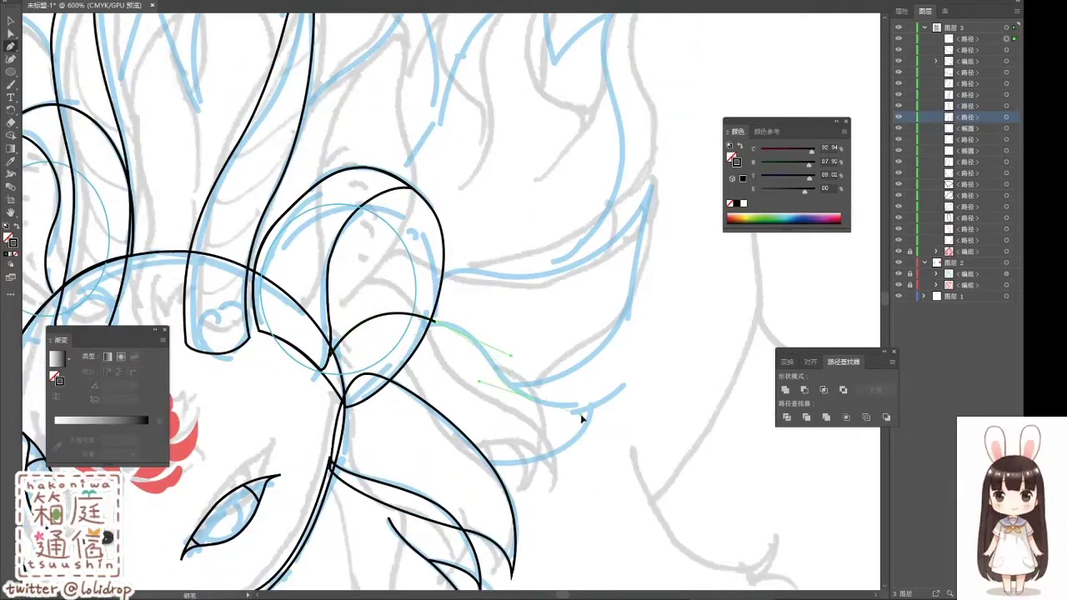
# Step: Close the leaf-shaped mane lock and refine its curves
pyautogui.click(343, 358)
pyautogui.moveTo(489, 321); pyautogui.dragTo(572, 359)
pyautogui.moveTo(576, 424); pyautogui.dragTo(597, 394)
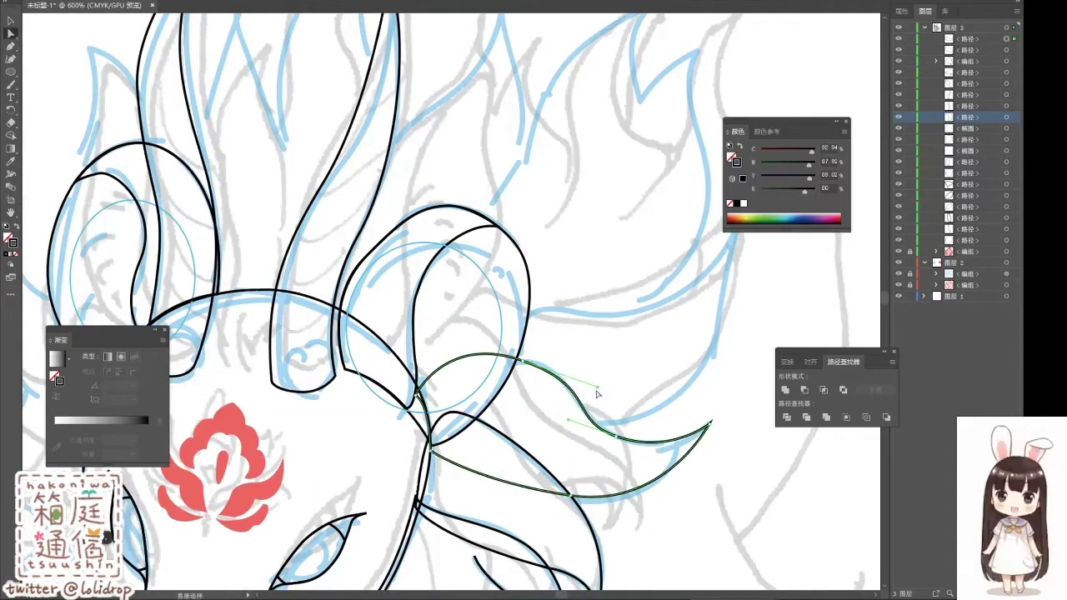
# Step: Hide the centre guide ellipse and several ink outlines in Layers to reveal the sketch
pyautogui.click(899, 163)
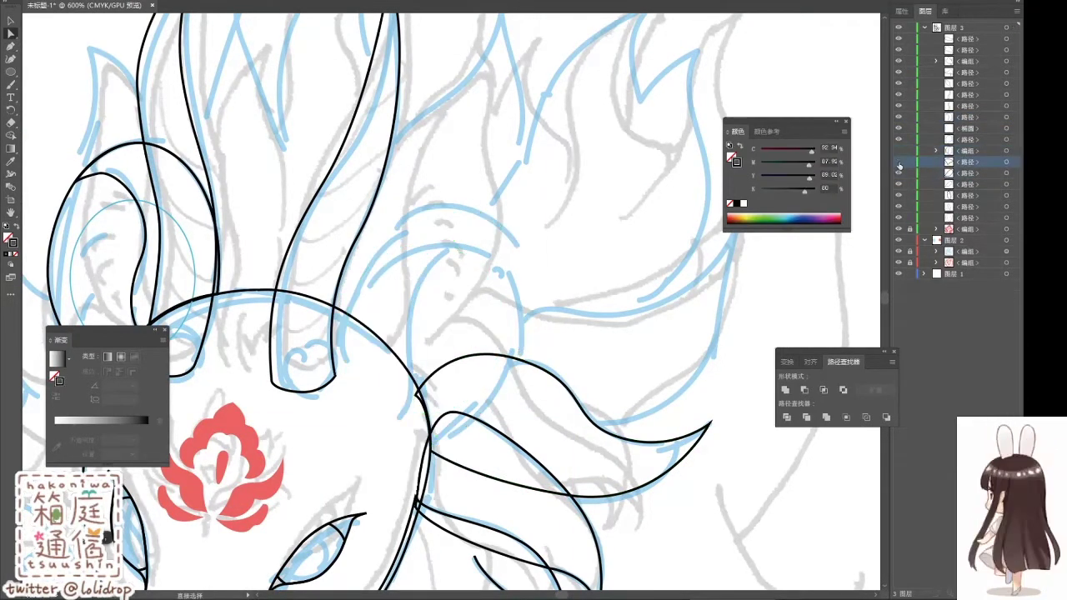
pyautogui.click(1006, 184)
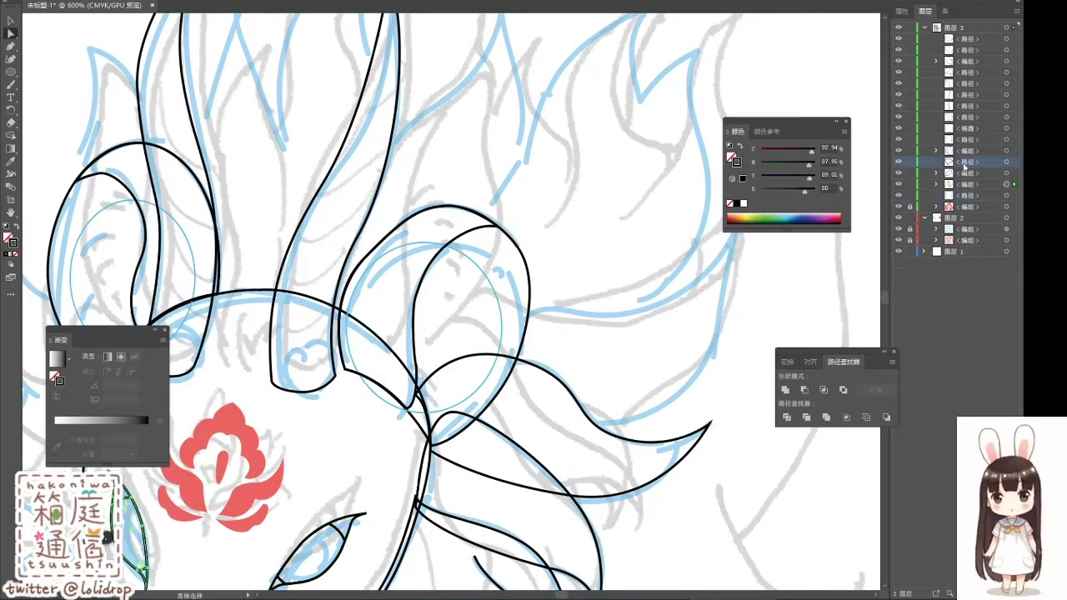
pyautogui.moveTo(899, 38); pyautogui.dragTo(898, 83)
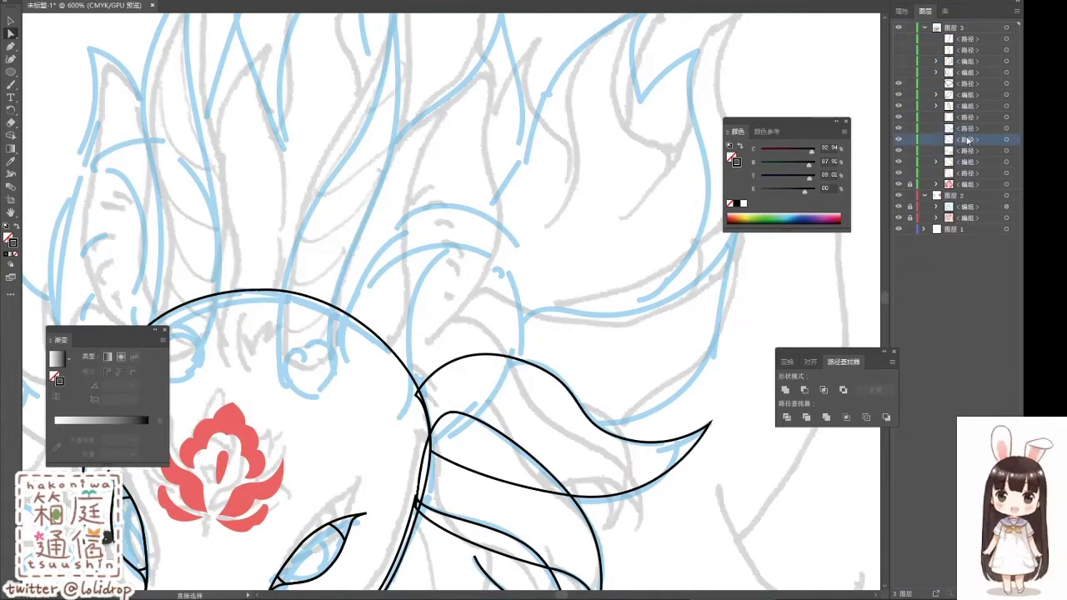
pyautogui.hotkey('ctrl', '-')
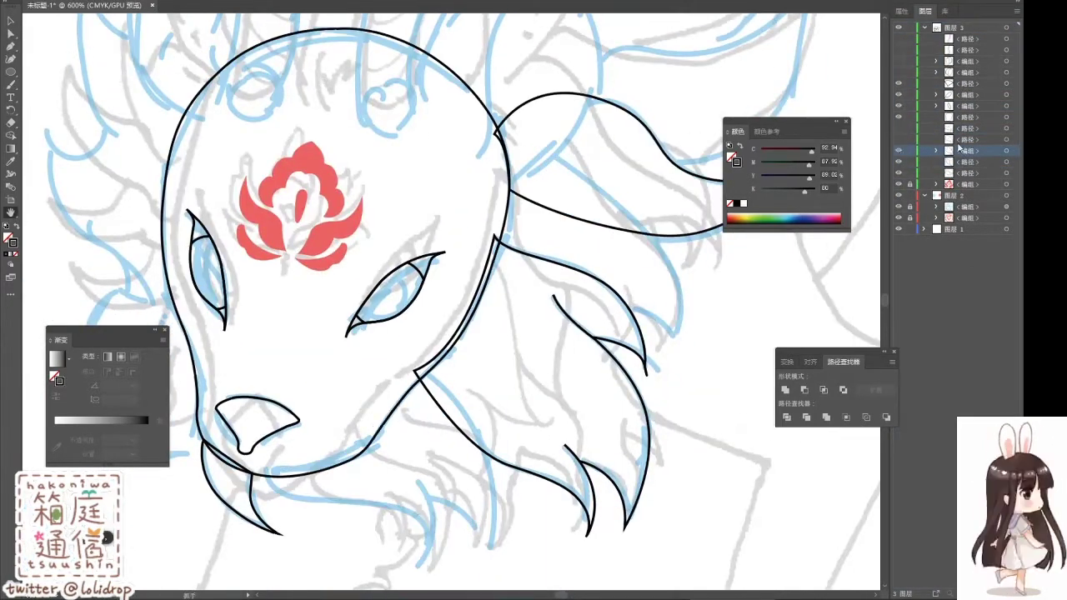
pyautogui.hotkey('ctrl', '=')
# Step: Draw a closed mane lock with a pointed upper-right corner across the hair
pyautogui.moveTo(378, 256); pyautogui.dragTo(329, 410)
pyautogui.press('p')
pyautogui.click(402, 314)
pyautogui.click(717, 221)
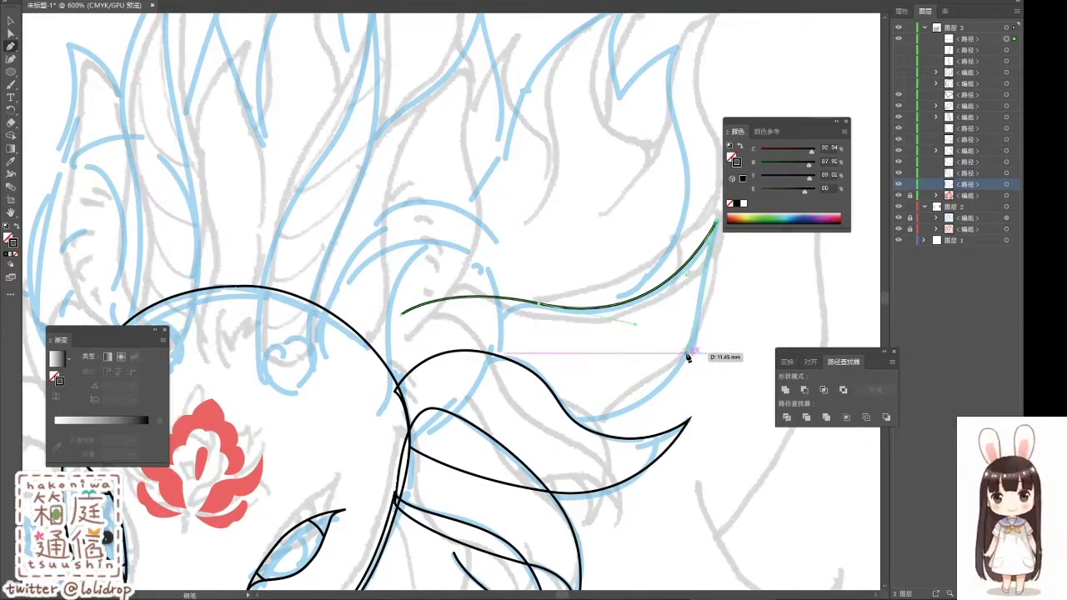
pyautogui.click(555, 411)
pyautogui.moveTo(409, 404); pyautogui.dragTo(463, 393)
pyautogui.click(386, 363)
# Step: Outline the tall flame-shaped lock behind the right ear, then zoom out to centre the head
pyautogui.scroll(3, 392, 333)
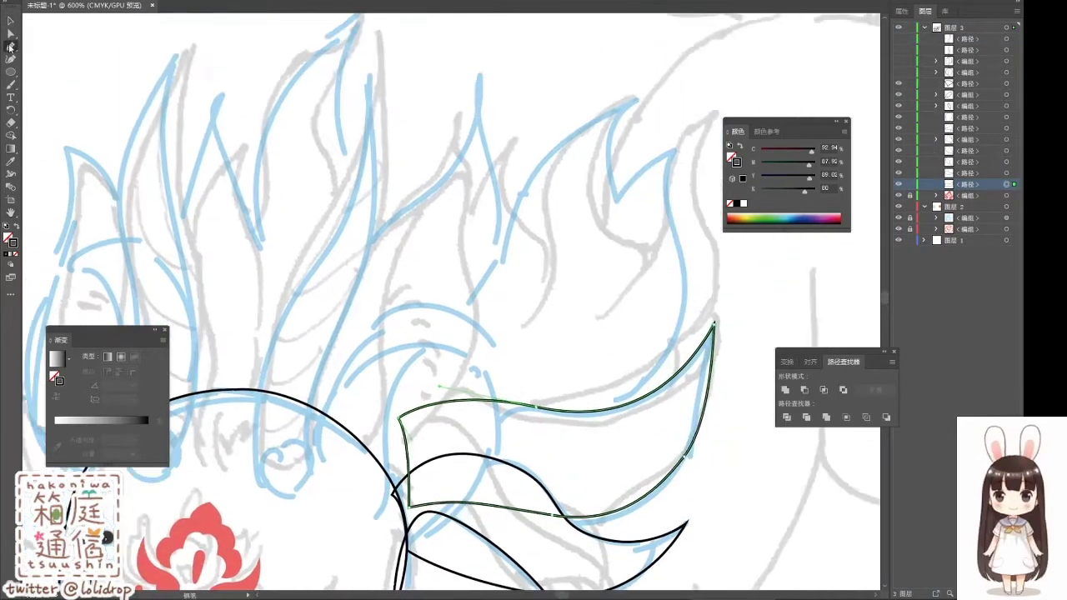
pyautogui.click(638, 100)
pyautogui.moveTo(526, 190); pyautogui.dragTo(496, 250)
pyautogui.click(385, 457)
pyautogui.click(507, 484)
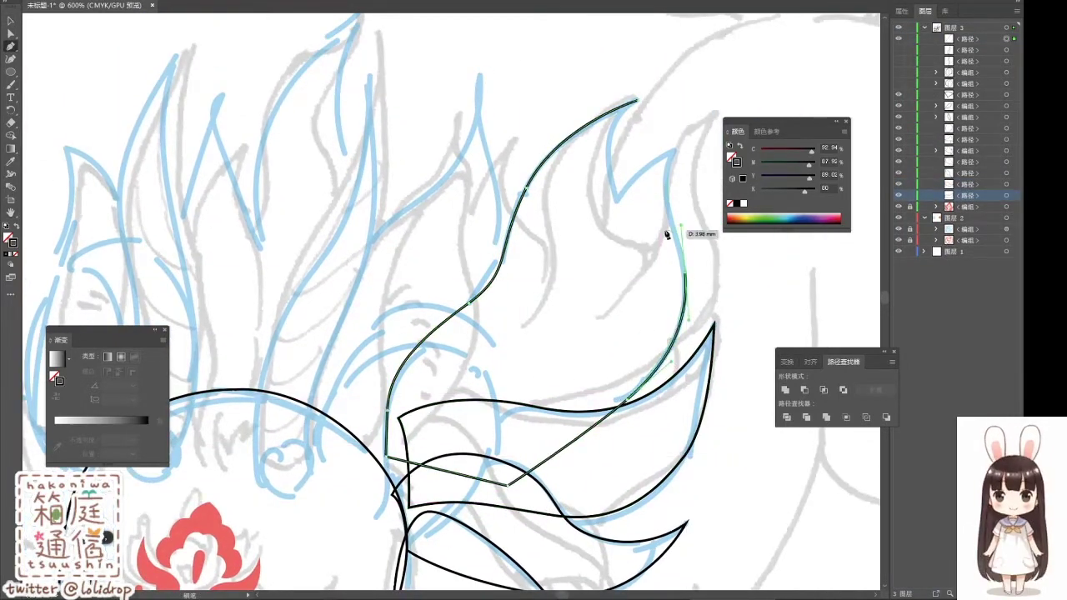
pyautogui.moveTo(669, 361); pyautogui.dragTo(684, 155)
pyautogui.click(617, 200)
pyautogui.click(638, 100)
pyautogui.hotkey('ctrl', '-')
pyautogui.hotkey('ctrl', '-')
pyautogui.moveTo(476, 236); pyautogui.dragTo(392, 269)
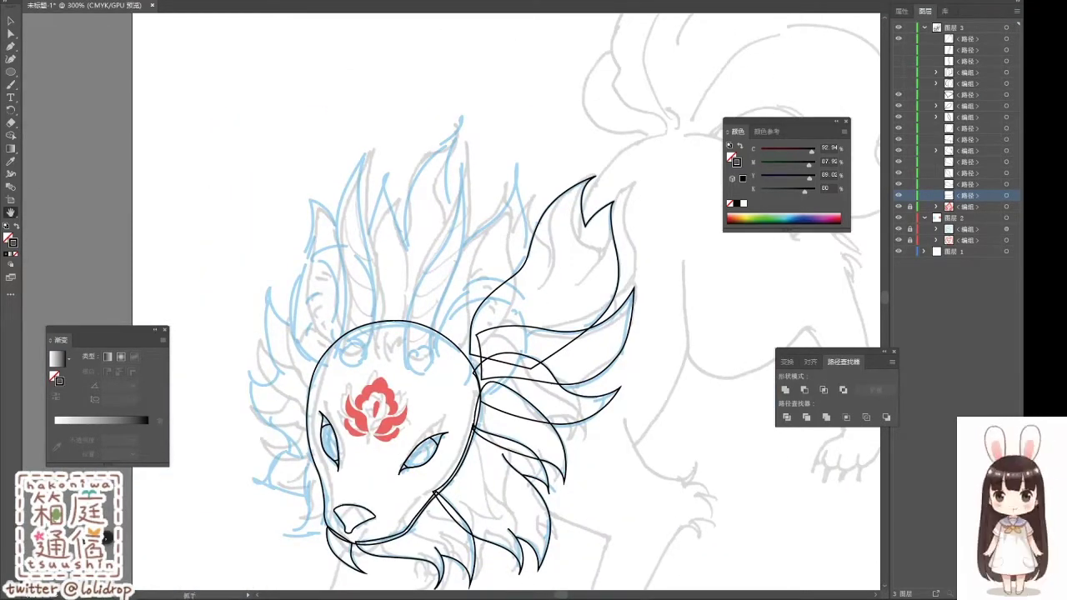
# Step: Outline another horn above the head with a curved tip
pyautogui.moveTo(513, 194); pyautogui.dragTo(538, 123)
pyautogui.click(537, 124)
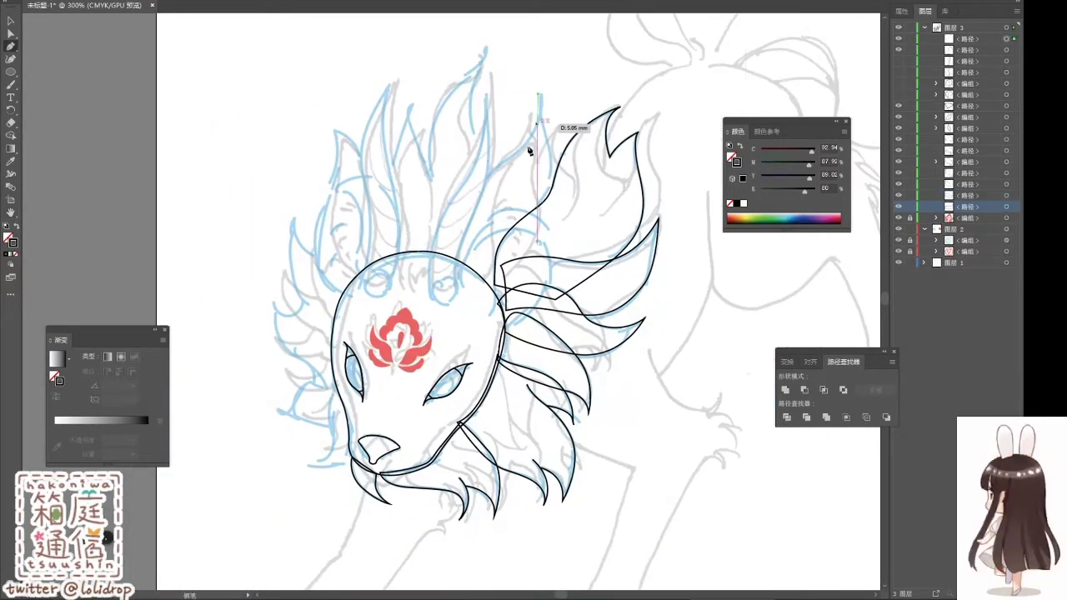
pyautogui.click(538, 98)
pyautogui.moveTo(491, 241); pyautogui.dragTo(392, 333)
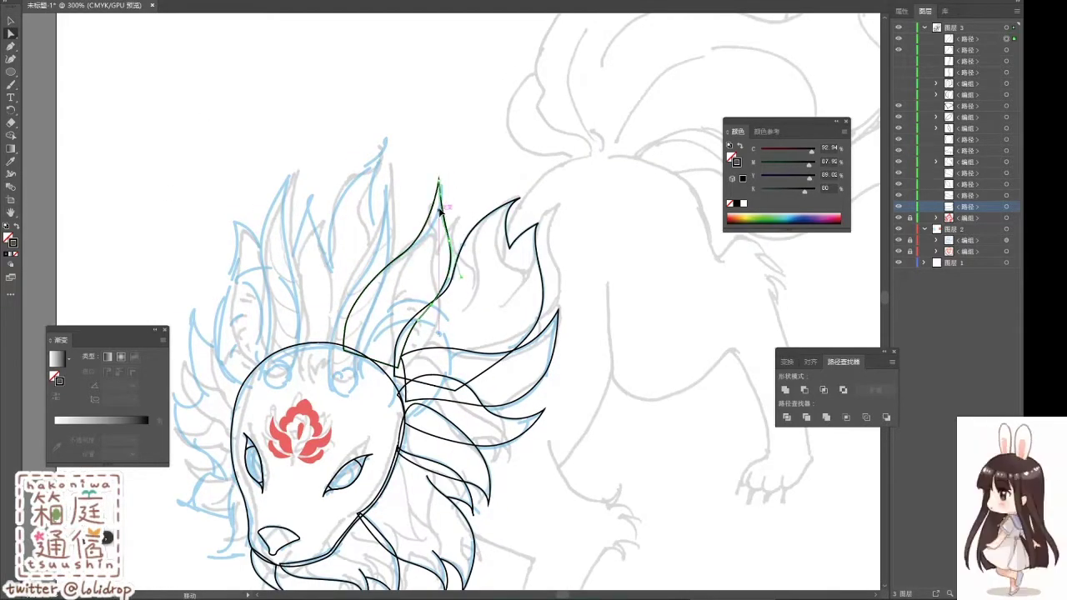
# Step: Draw a closed mane spike on the head and reshape its curve with Direct Selection
pyautogui.press('p')
pyautogui.click(384, 140)
pyautogui.moveTo(330, 240)
pyautogui.mouseDown()
pyautogui.moveTo(330, 215)
pyautogui.moveTo(314, 197)
pyautogui.mouseUp()
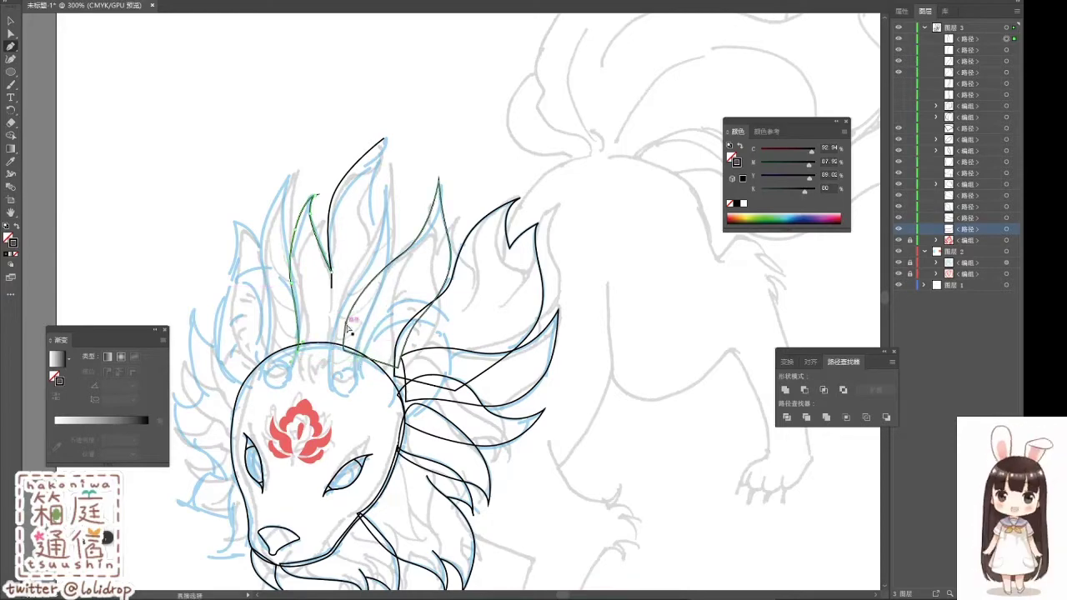
pyautogui.click(386, 138)
pyautogui.press('a')
pyautogui.moveTo(181, 100); pyautogui.dragTo(266, 85)
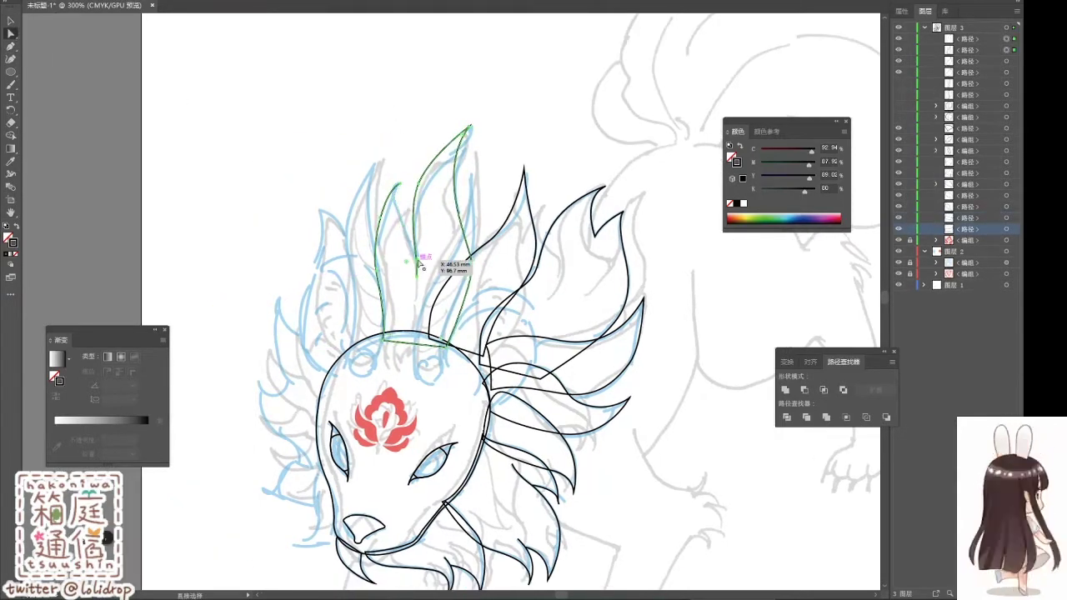
pyautogui.moveTo(420, 263); pyautogui.dragTo(417, 265)
pyautogui.click(254, 205)
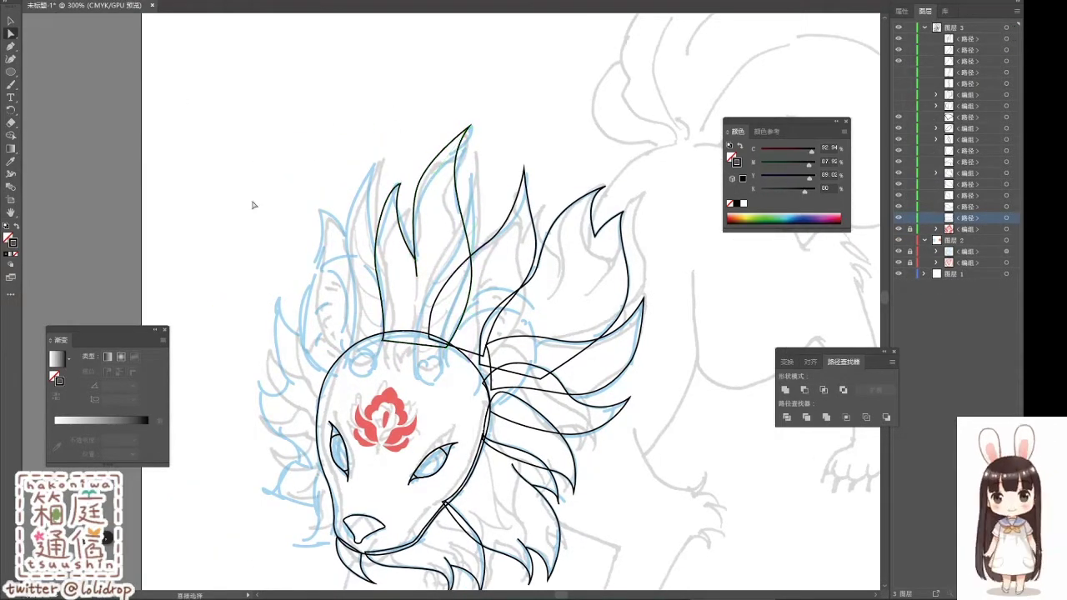
# Step: Outline a second head spike and start the next mane tuft
pyautogui.press('p')
pyautogui.click(317, 203)
pyautogui.click(388, 339)
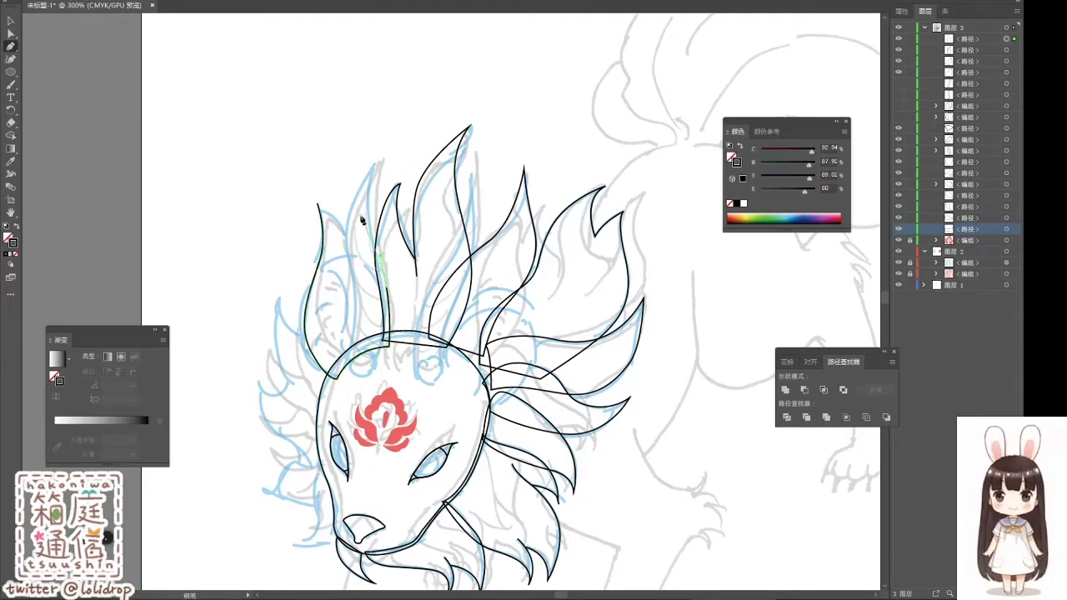
pyautogui.click(318, 205)
pyautogui.click(329, 223)
pyautogui.moveTo(342, 322); pyautogui.dragTo(194, 269)
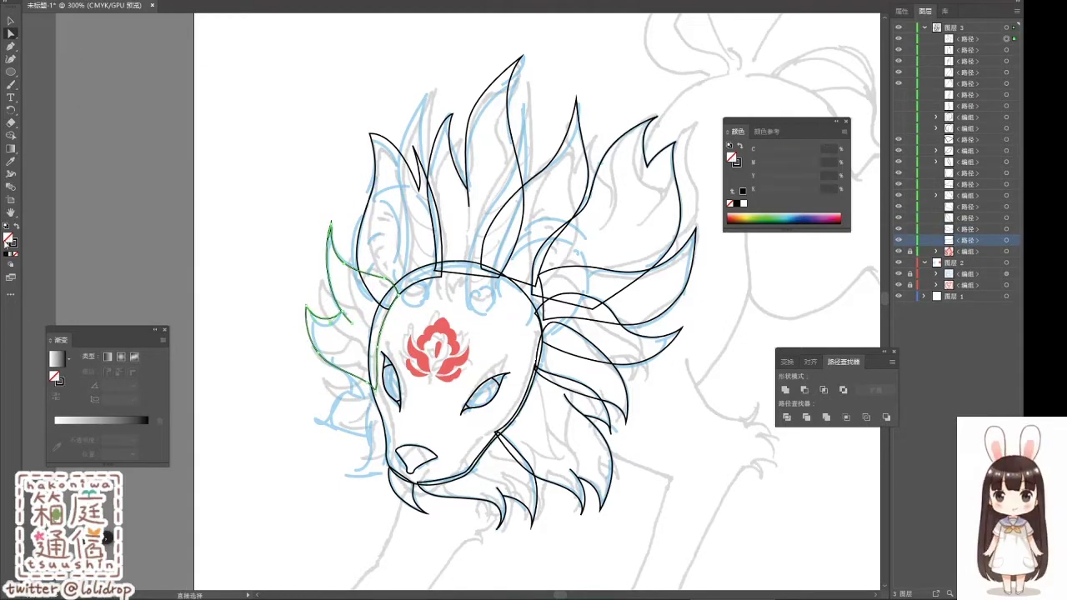
# Step: Begin a mane tuft on the left of the face and hide some outline paths in Layers
pyautogui.click(275, 286)
pyautogui.moveTo(250, 334)
pyautogui.mouseDown()
pyautogui.moveTo(245, 340)
pyautogui.moveTo(307, 342)
pyautogui.moveTo(297, 392)
pyautogui.mouseUp()
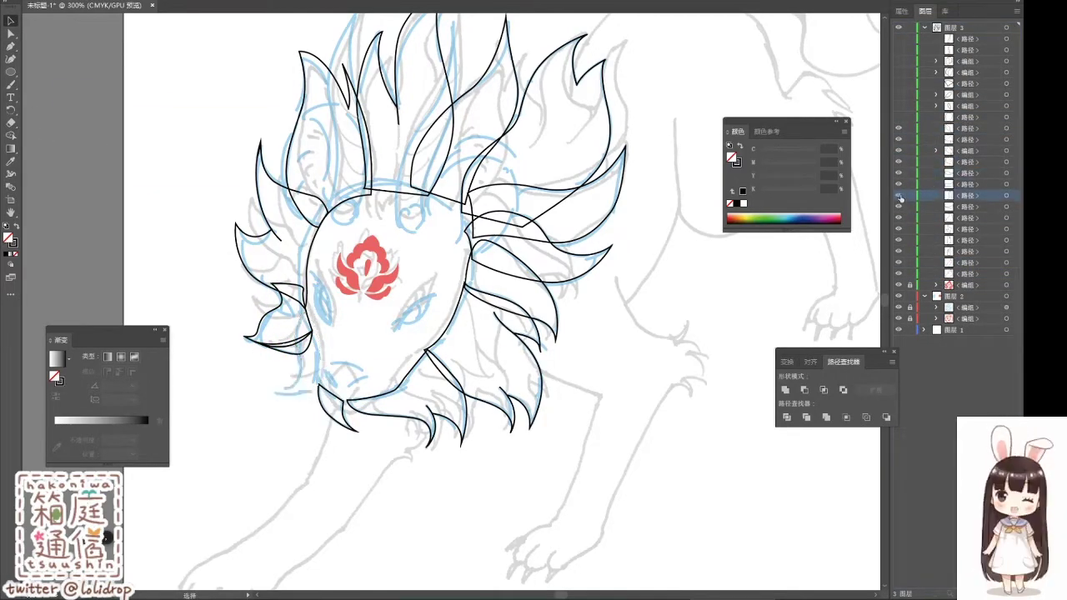
pyautogui.moveTo(902, 179); pyautogui.dragTo(898, 208)
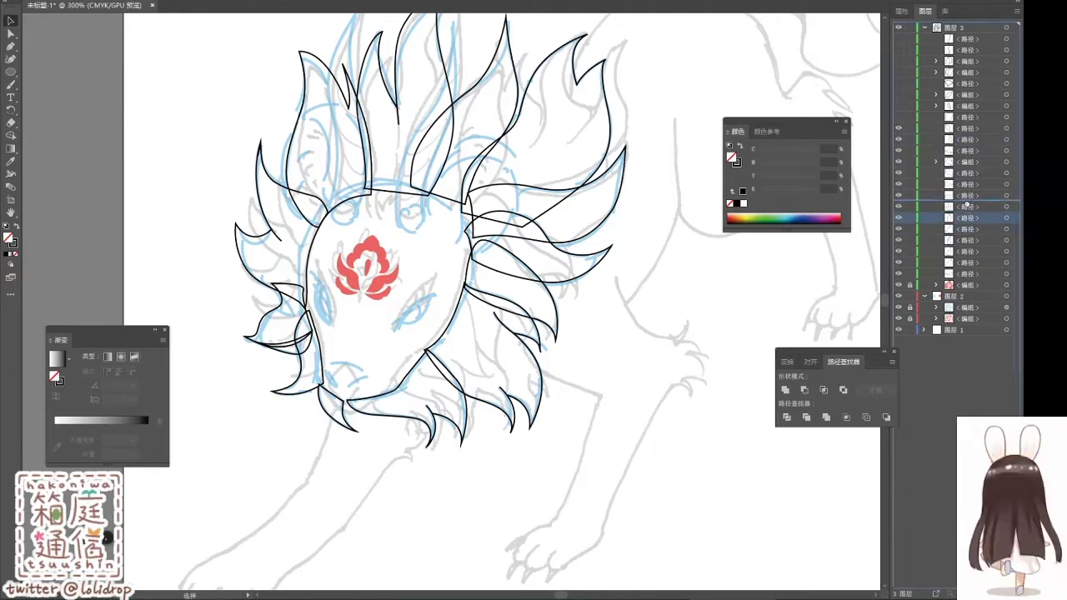
pyautogui.click(899, 251)
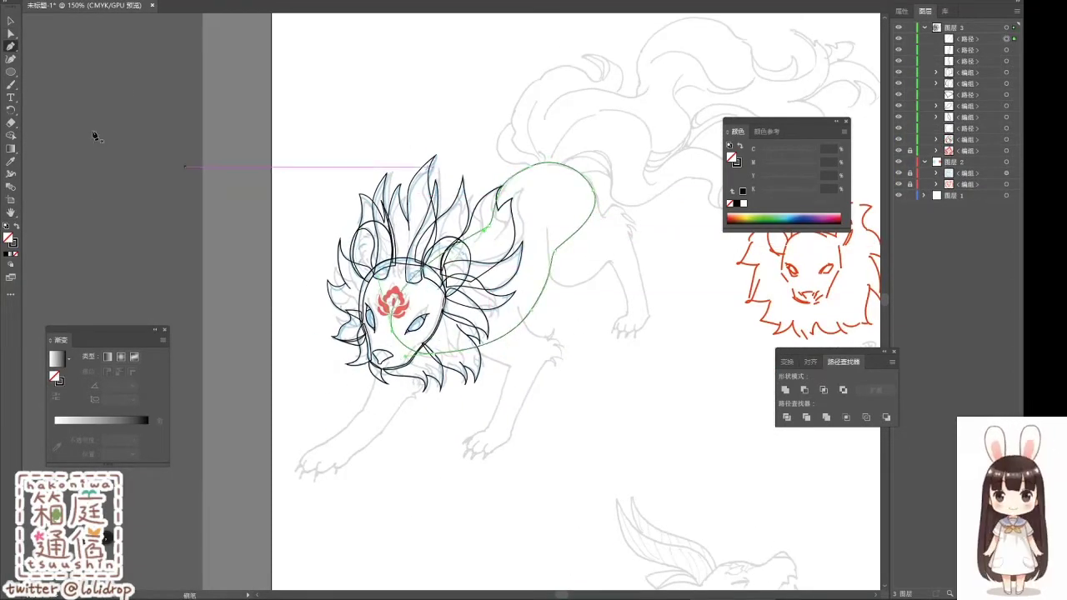
# Step: Trace the near front leg's inner edge from below the elbow tuft up toward the chest
pyautogui.scroll(5, 568, 357)
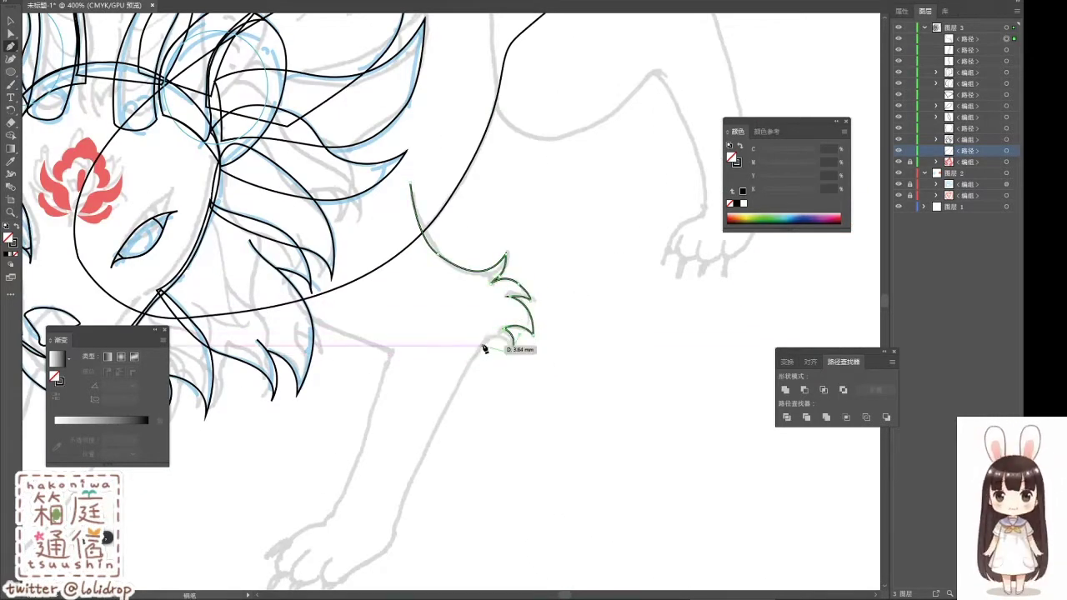
pyautogui.click(467, 368)
pyautogui.scroll(-4, 305, 433)
pyautogui.hscroll(-2, 305, 433)
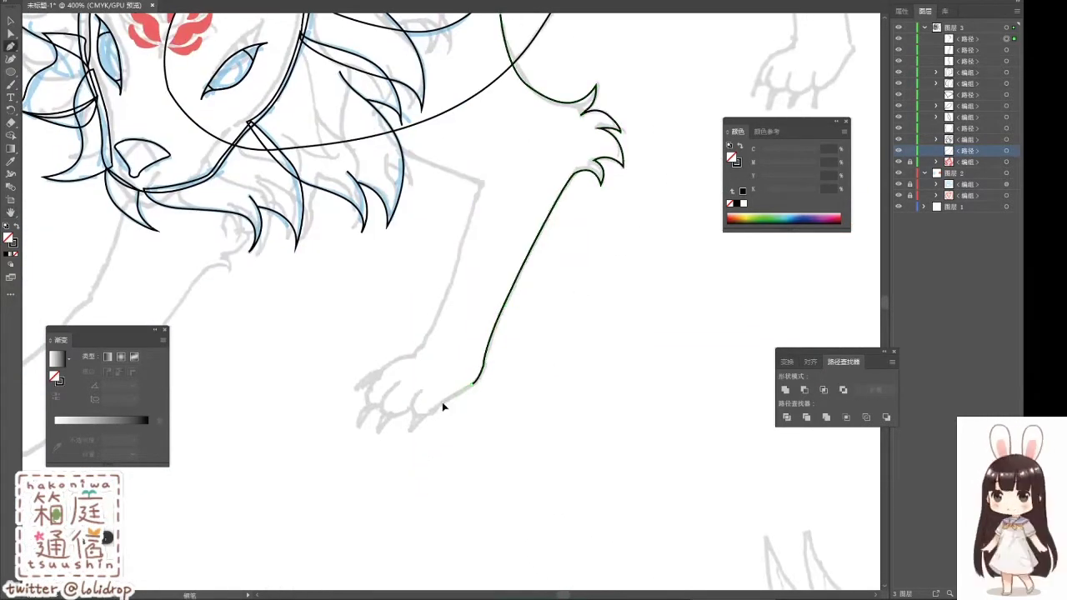
pyautogui.click(421, 360)
pyautogui.click(488, 178)
pyautogui.scroll(3, 489, 178)
pyautogui.click(406, 295)
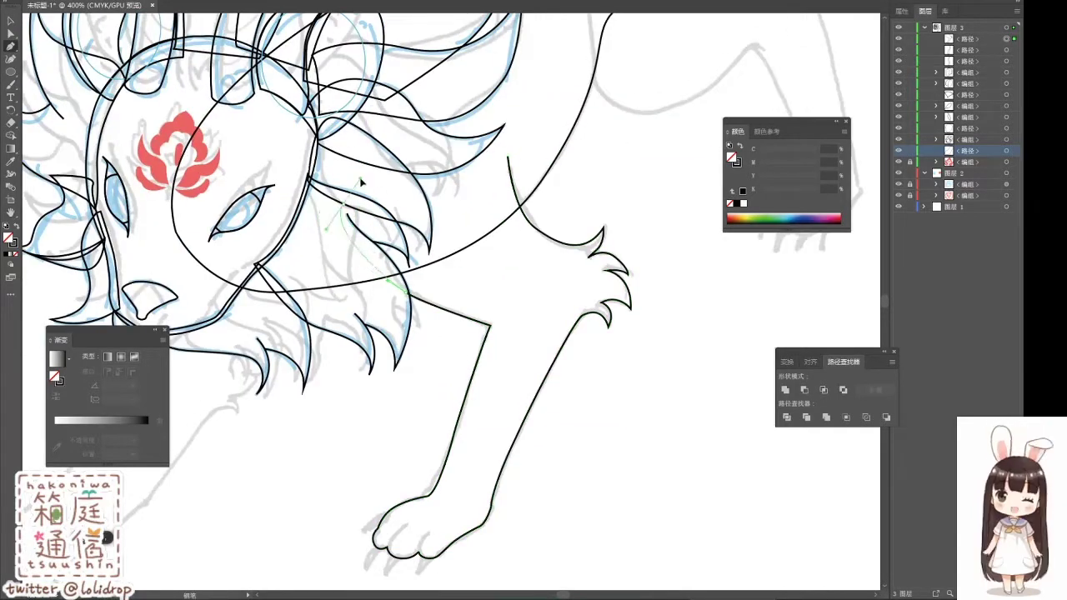
pyautogui.hotkey('ctrl', '-')
pyautogui.hotkey('ctrl', '-')
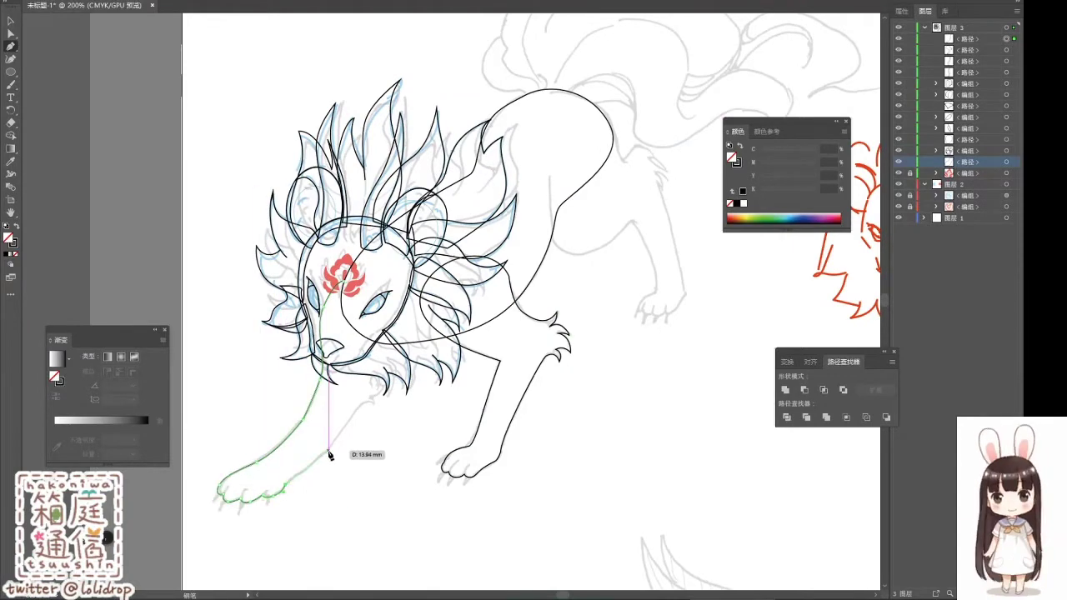
# Step: Trace the far front leg from the paw up to the shoulder
pyautogui.moveTo(388, 373); pyautogui.dragTo(234, 506)
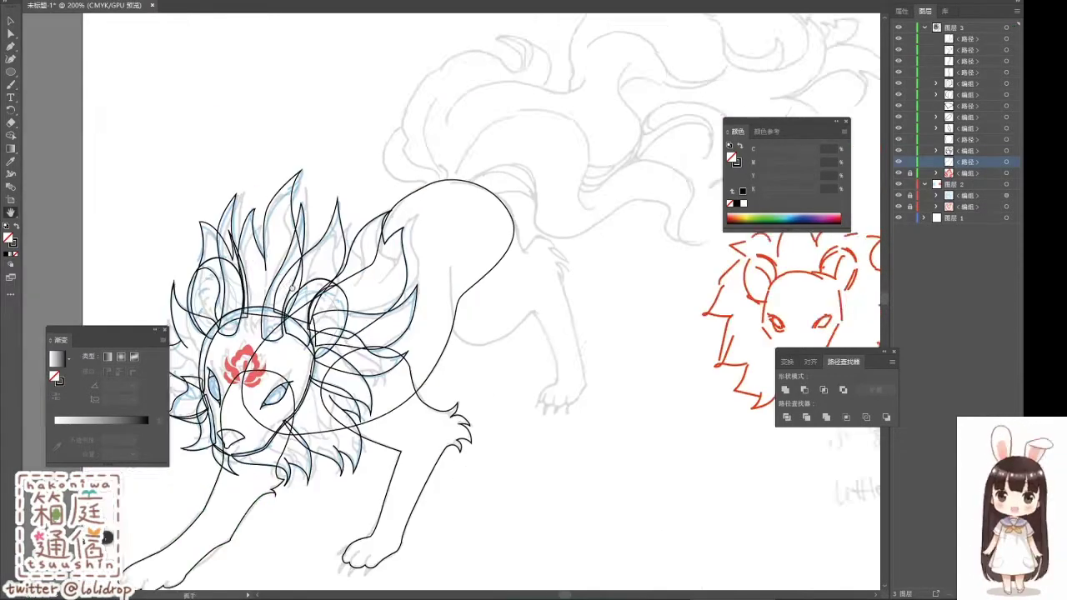
pyautogui.click(392, 373)
pyautogui.click(460, 371)
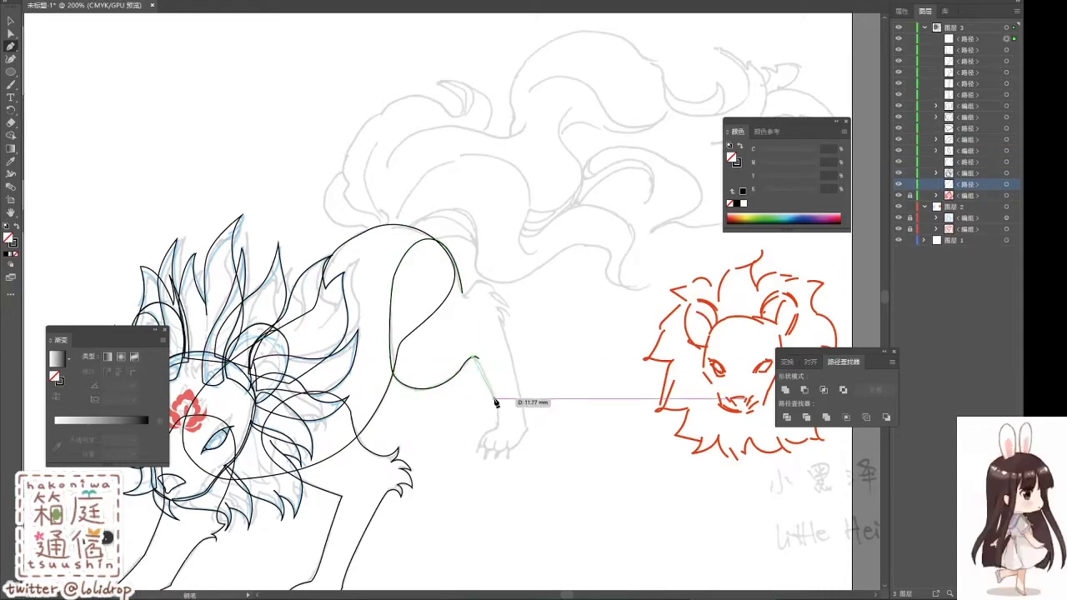
pyautogui.hotkey('ctrl', '+')
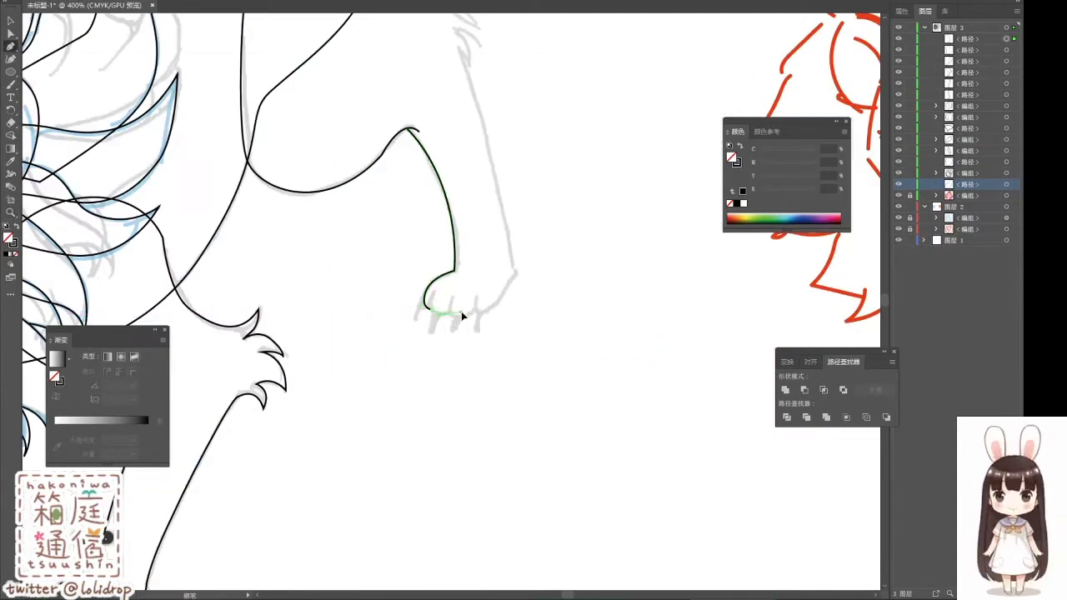
pyautogui.click(512, 267)
pyautogui.scroll(2, 512, 267)
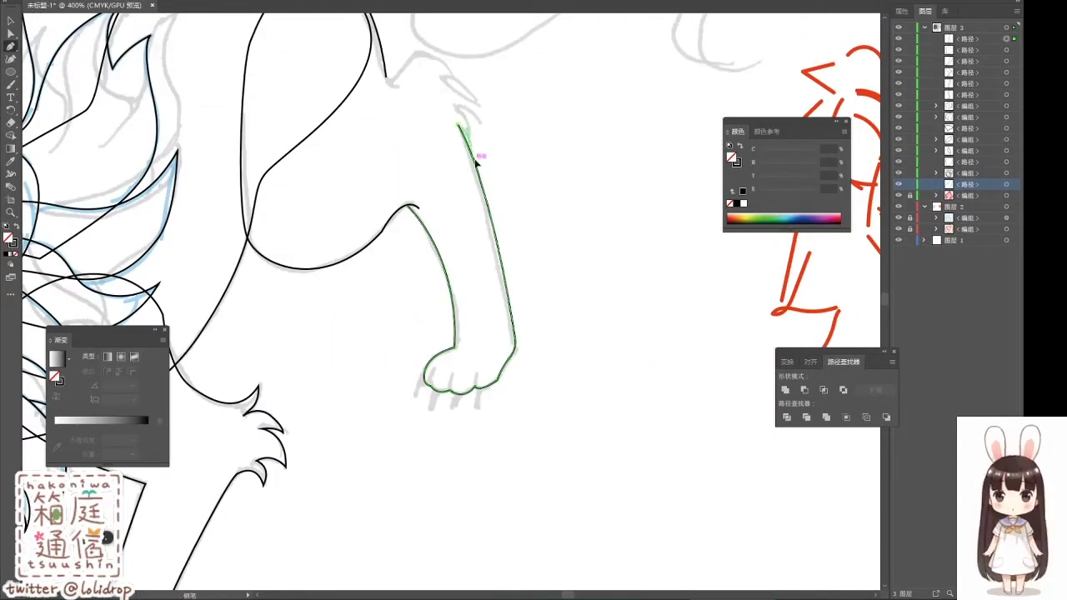
pyautogui.moveTo(469, 140); pyautogui.dragTo(453, 89)
pyautogui.hotkey('ctrl', '-')
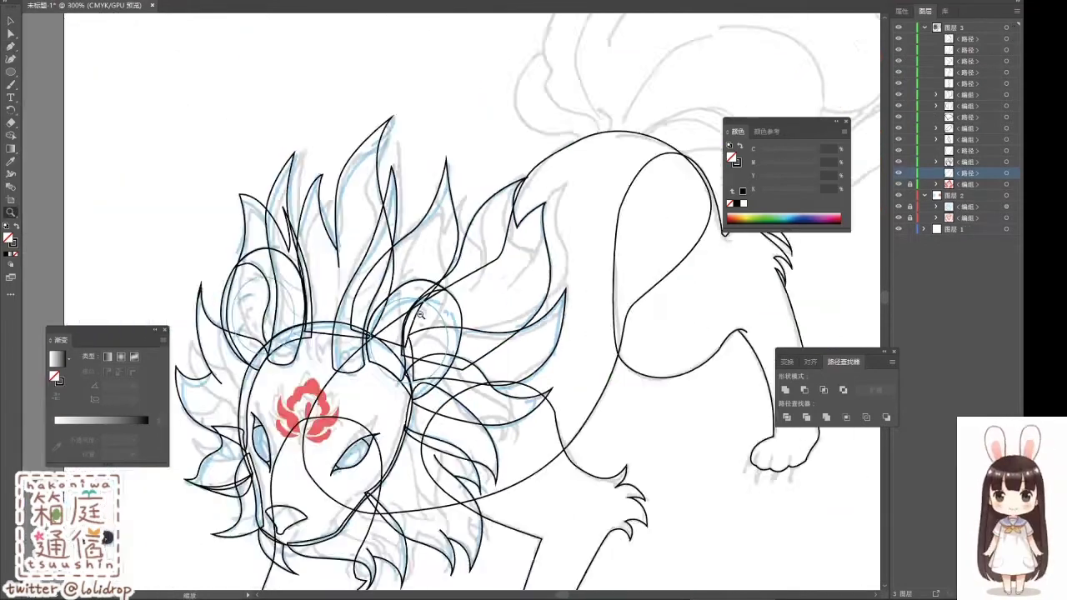
# Step: Isolate the near front leg path and remove the stray path at the paw
pyautogui.moveTo(566, 405); pyautogui.dragTo(464, 399)
pyautogui.press('a')
pyautogui.click(464, 398)
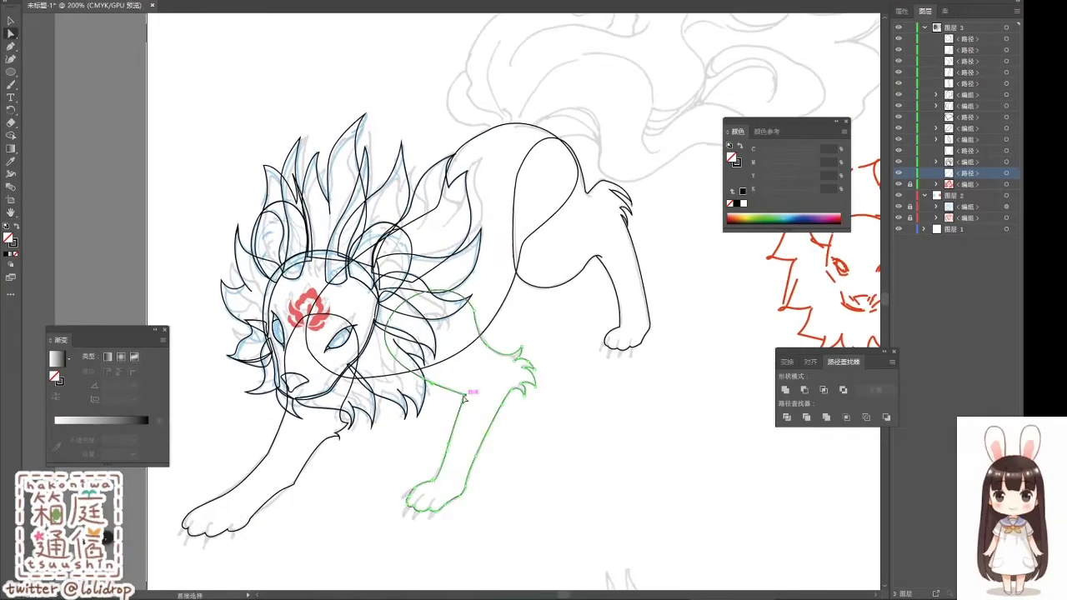
pyautogui.doubleClick(479, 433)
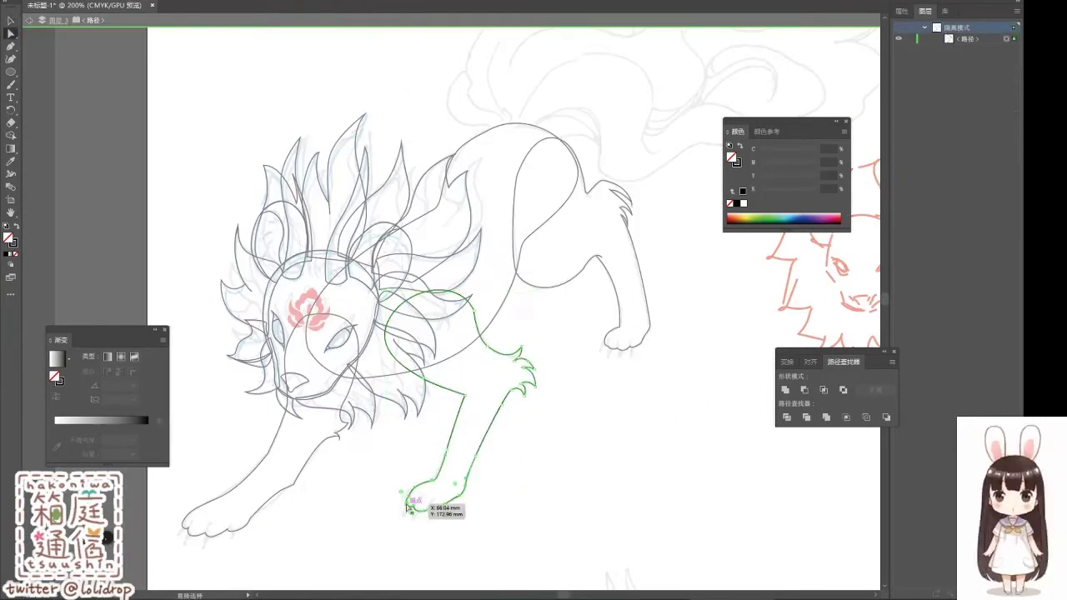
pyautogui.click(411, 498)
pyautogui.press('Escape')
pyautogui.scroll(3, 381, 483)
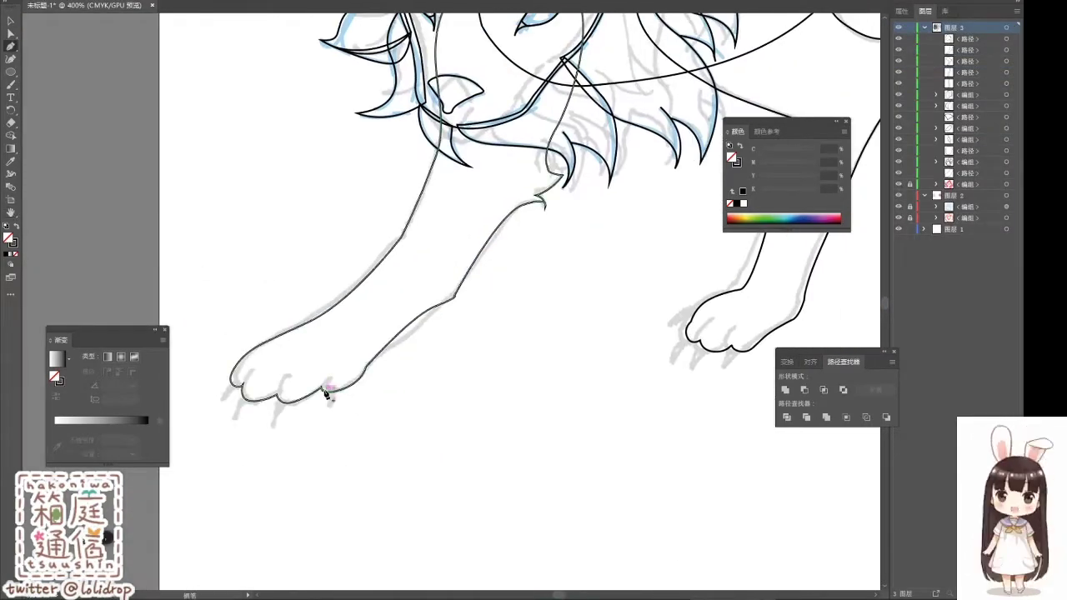
pyautogui.press('p')
pyautogui.hotkey('ctrl', 'z')
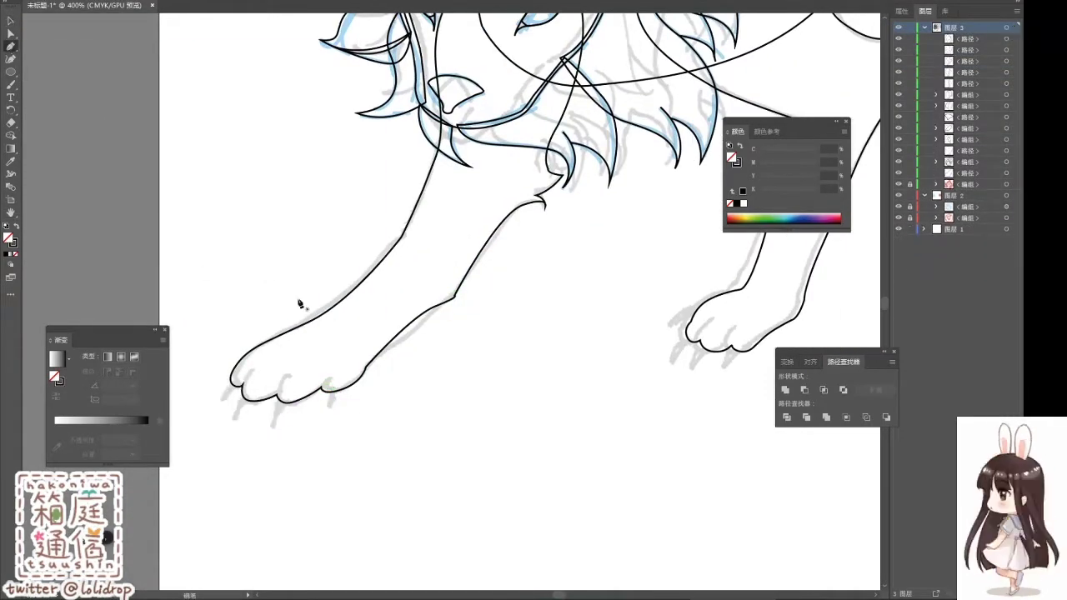
# Step: Paste the claw group and position it on the near paw
pyautogui.press('v')
pyautogui.hotkey('ctrl', 'v')
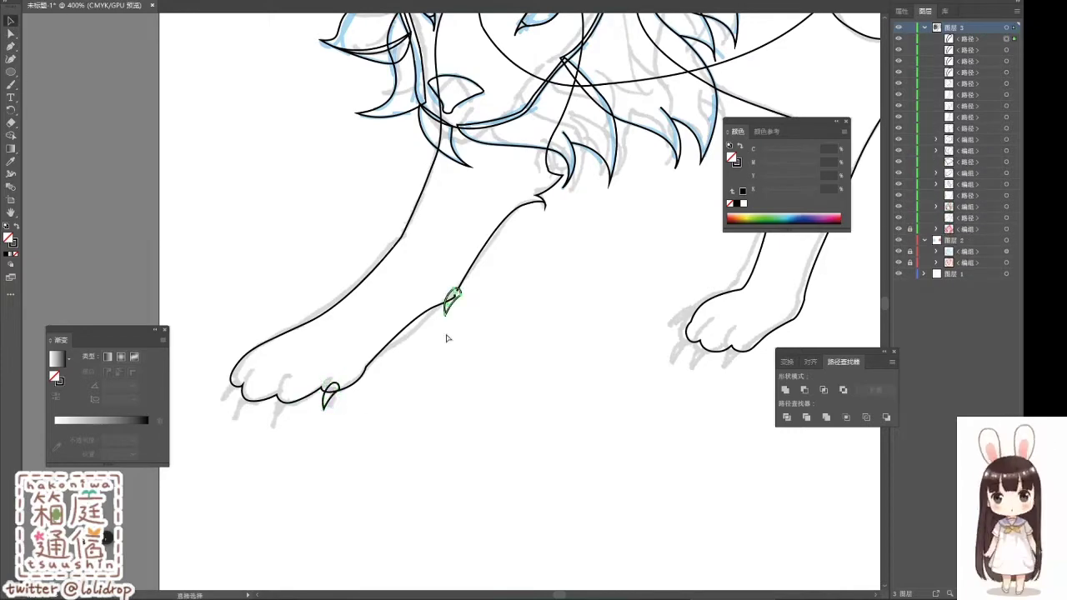
pyautogui.moveTo(450, 308); pyautogui.dragTo(245, 405)
pyautogui.click(898, 50)
# Step: Place a copy of the claws on the right paw and nudge one claw into place
pyautogui.hotkey('ctrl', 'v')
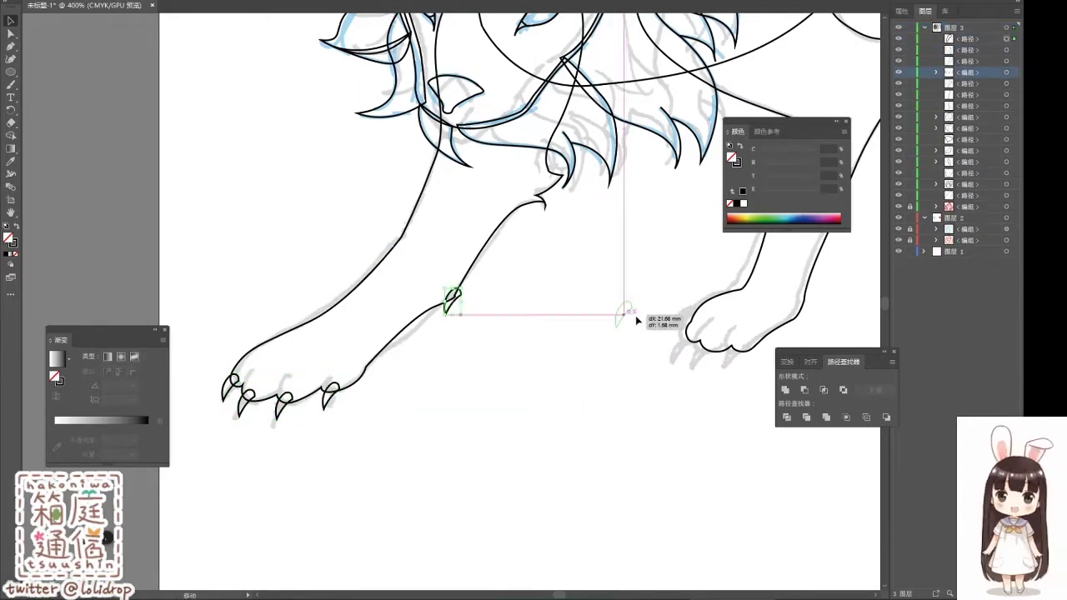
pyautogui.moveTo(638, 309); pyautogui.dragTo(692, 317)
pyautogui.click(703, 342)
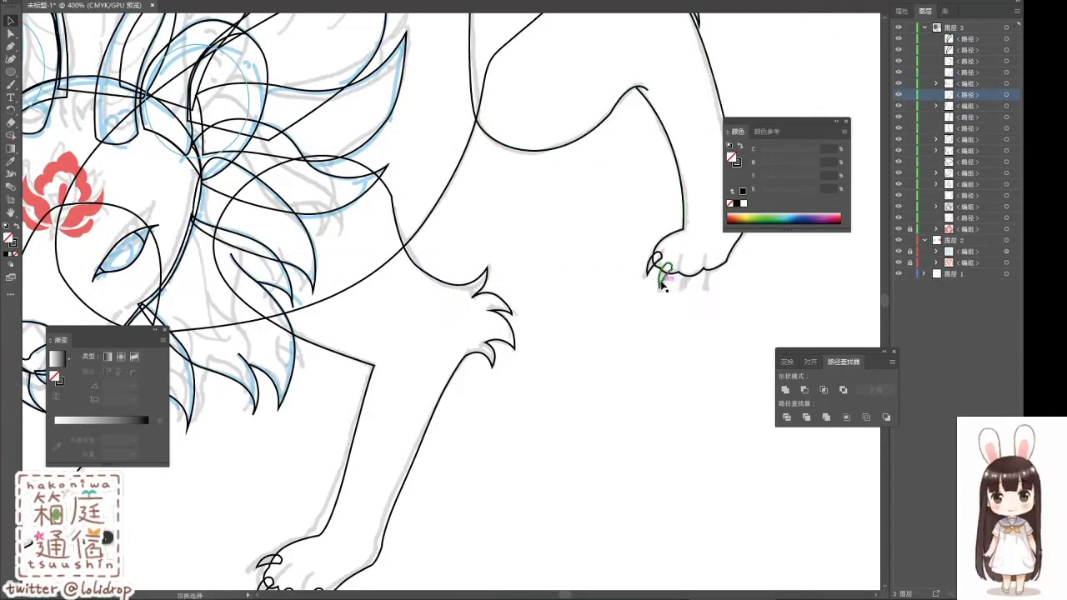
pyautogui.moveTo(661, 284); pyautogui.dragTo(679, 278)
pyautogui.click(745, 278)
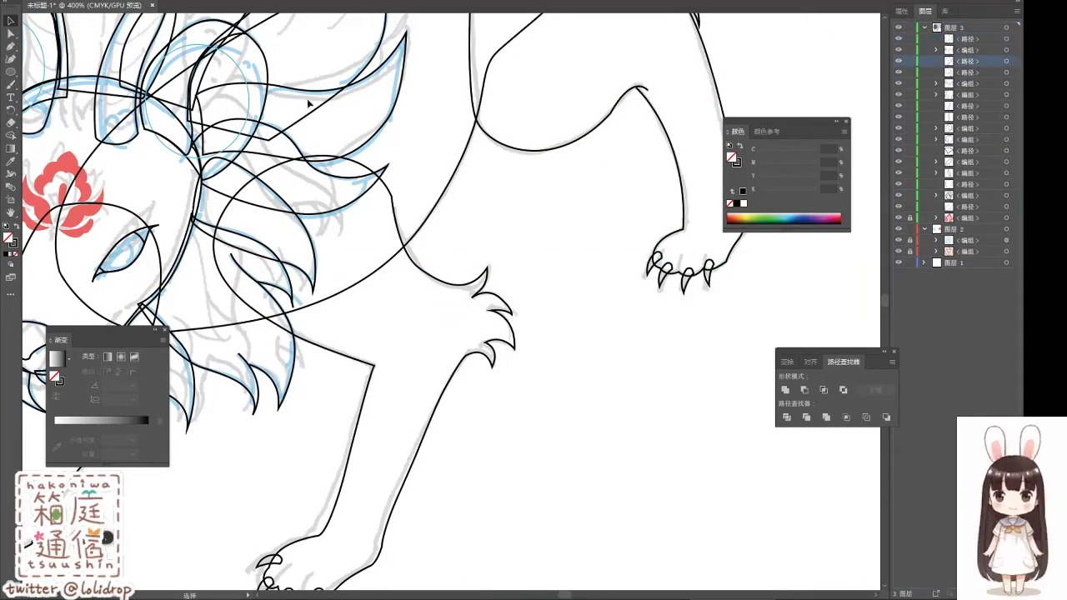
# Step: Outline the billowing tail with a curl and close the path
pyautogui.hotkey('ctrl', '0')
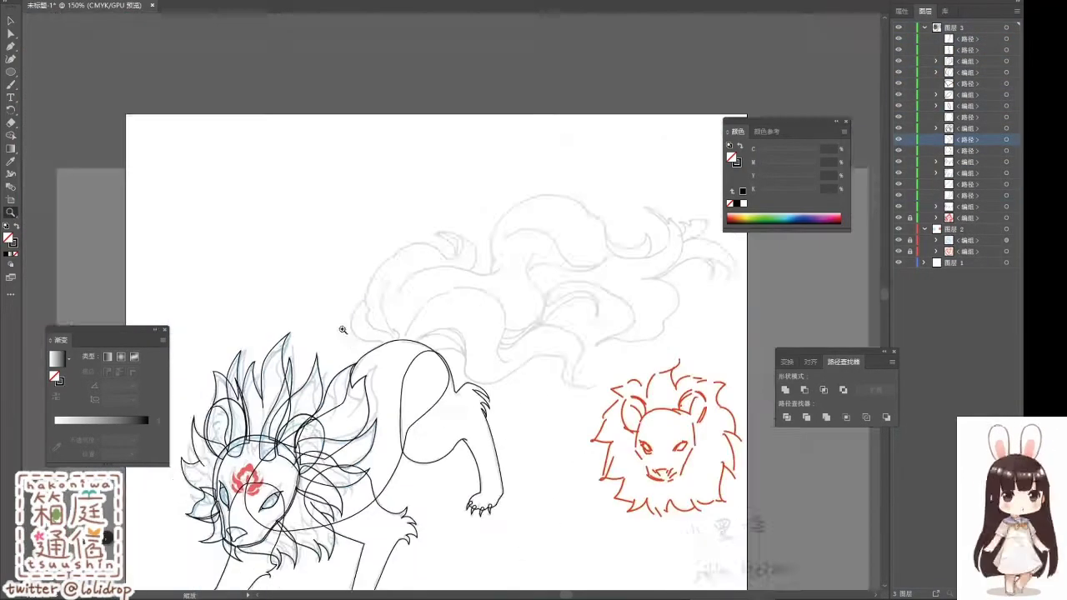
pyautogui.moveTo(424, 231); pyautogui.dragTo(453, 257)
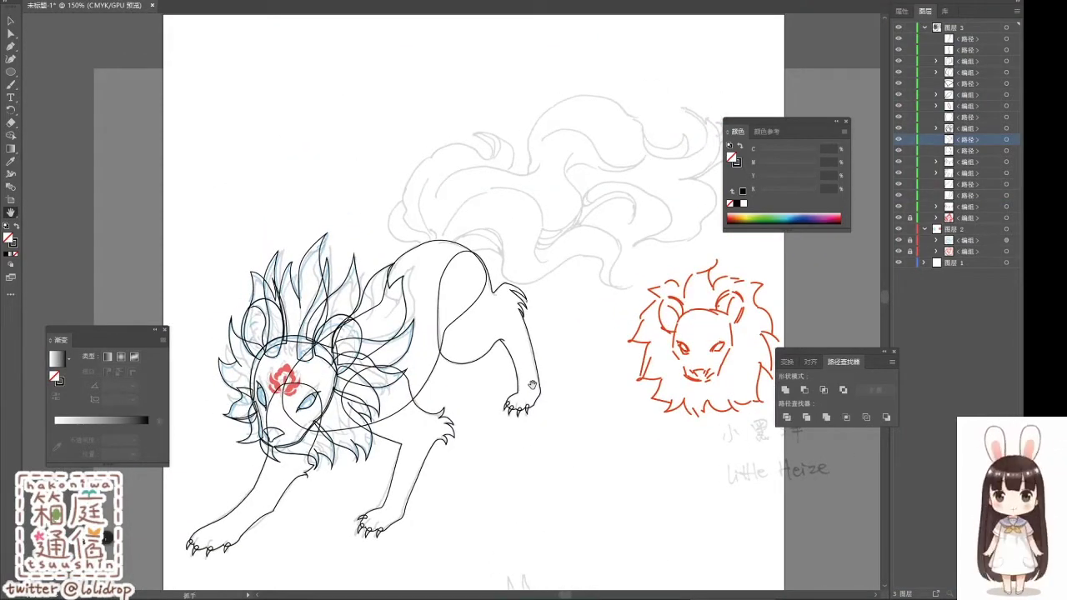
pyautogui.moveTo(532, 385); pyautogui.dragTo(524, 370)
pyautogui.press('p')
pyautogui.click(465, 236)
pyautogui.moveTo(498, 263); pyautogui.dragTo(534, 265)
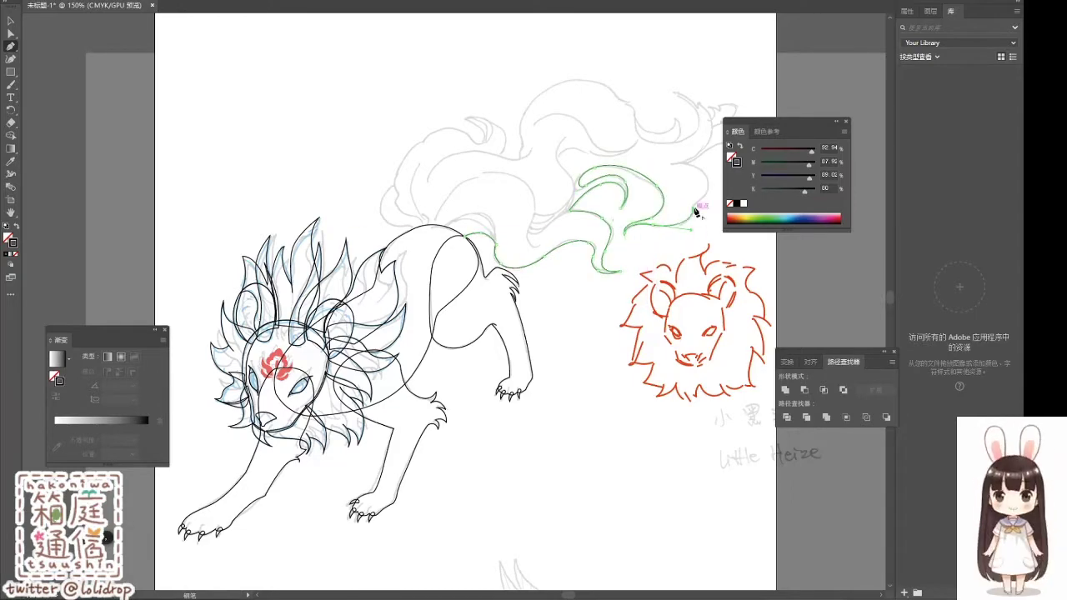
pyautogui.moveTo(692, 160)
pyautogui.mouseDown()
pyautogui.moveTo(736, 143)
pyautogui.moveTo(676, 97)
pyautogui.moveTo(616, 99)
pyautogui.mouseUp()
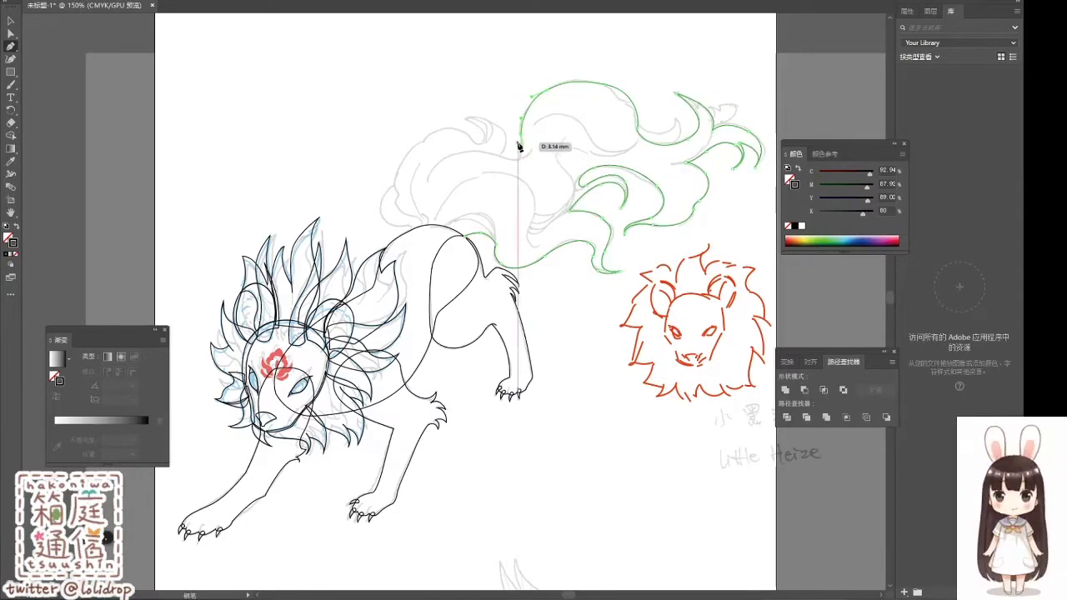
pyautogui.moveTo(518, 146); pyautogui.dragTo(391, 181)
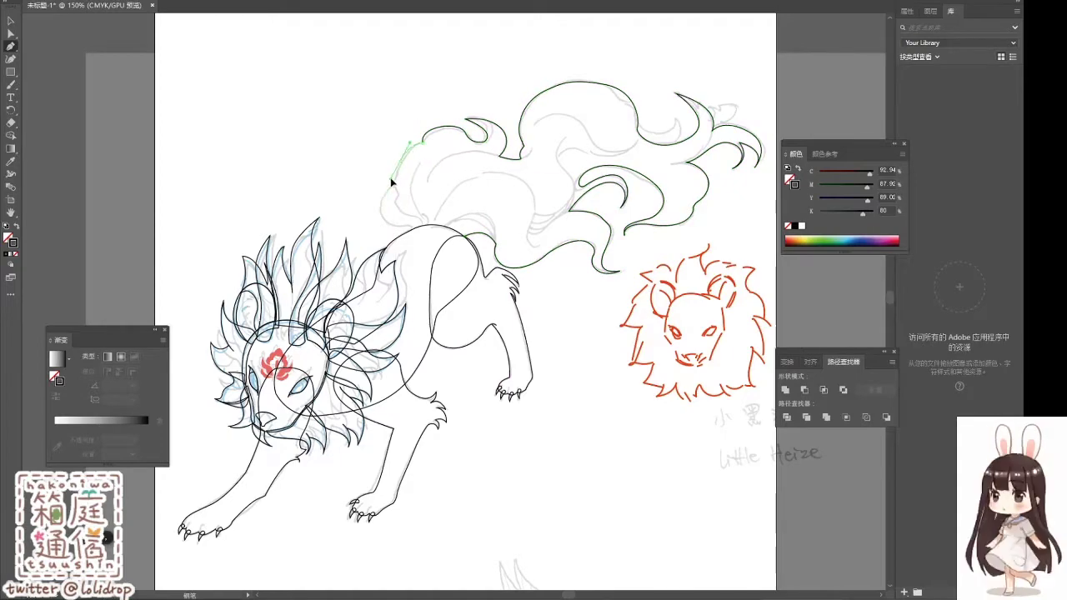
pyautogui.click(429, 231)
pyautogui.press('v')
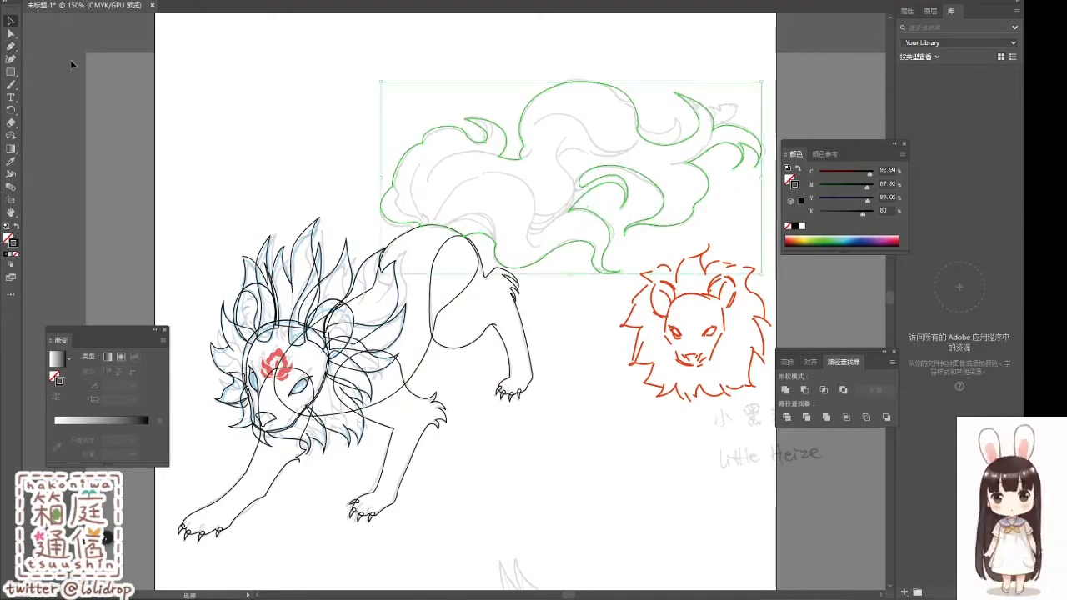
# Step: Start a new curved Pen path at the tail's upper right
pyautogui.click(72, 64)
pyautogui.moveTo(677, 97); pyautogui.dragTo(595, 122)
pyautogui.press('p')
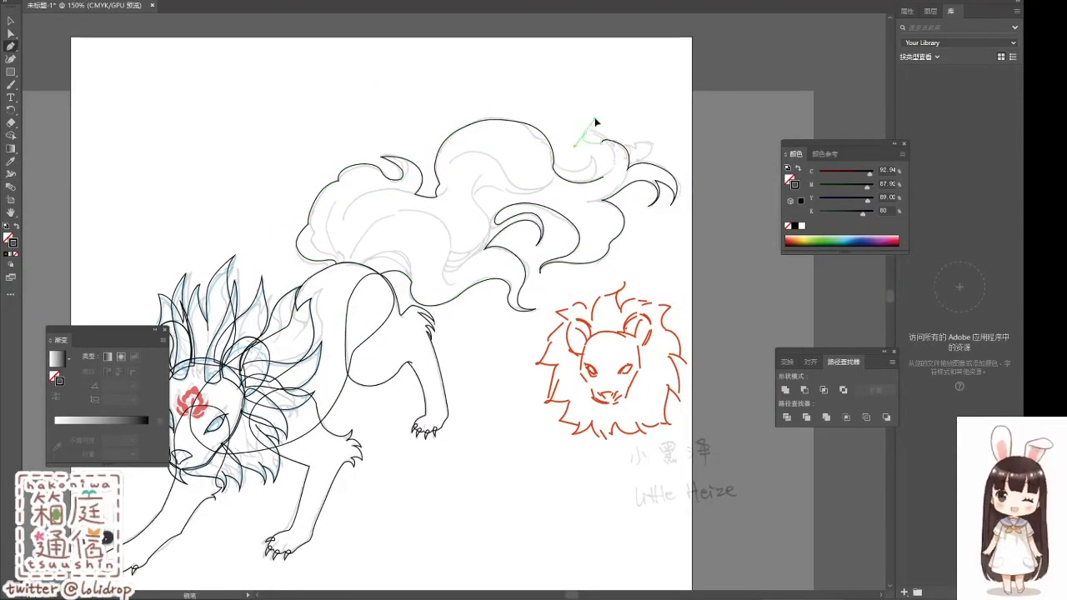
pyautogui.moveTo(605, 159); pyautogui.dragTo(614, 186)
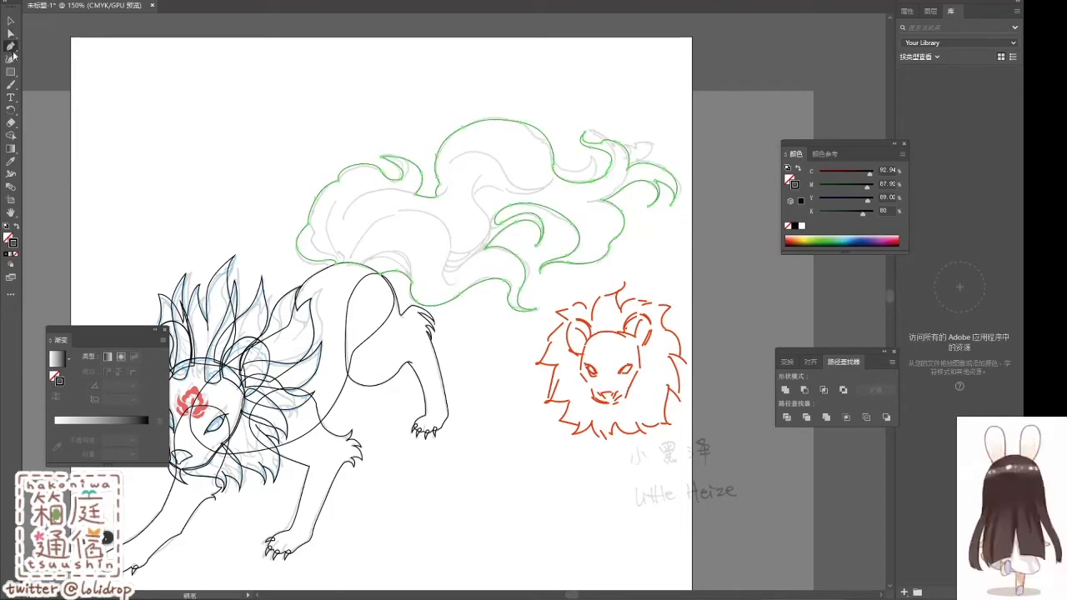
pyautogui.keyDown('ctrl'); pyautogui.click(443, 270); pyautogui.keyUp('ctrl')
pyautogui.moveTo(220, 190); pyautogui.dragTo(334, 169)
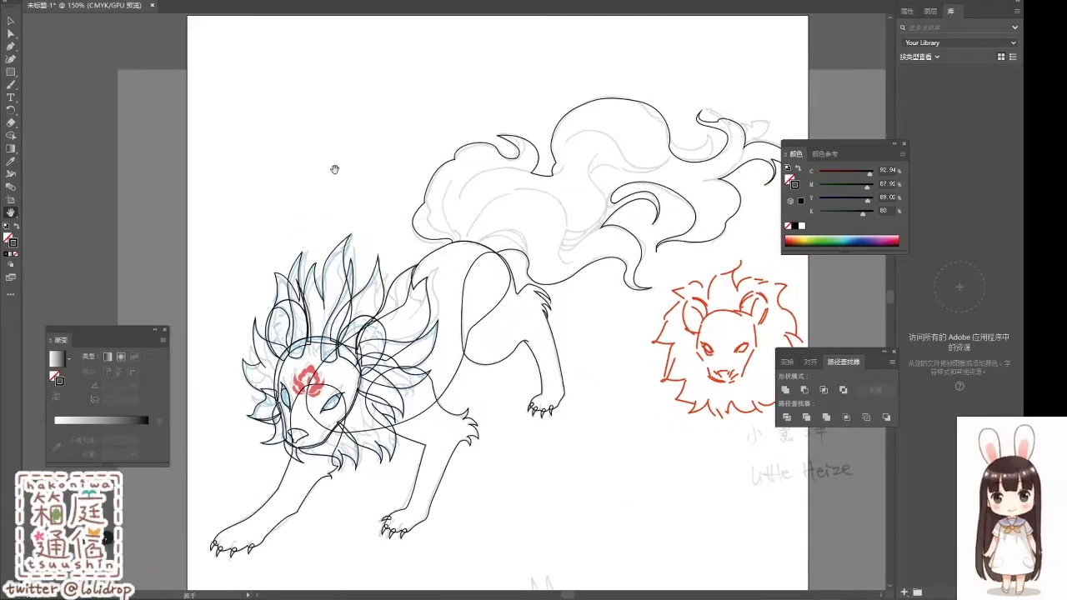
pyautogui.moveTo(500, 52); pyautogui.dragTo(337, 69)
# Step: Try reshaping the tail end into a hook with Direct Selection, then undo it
pyautogui.click(464, 303)
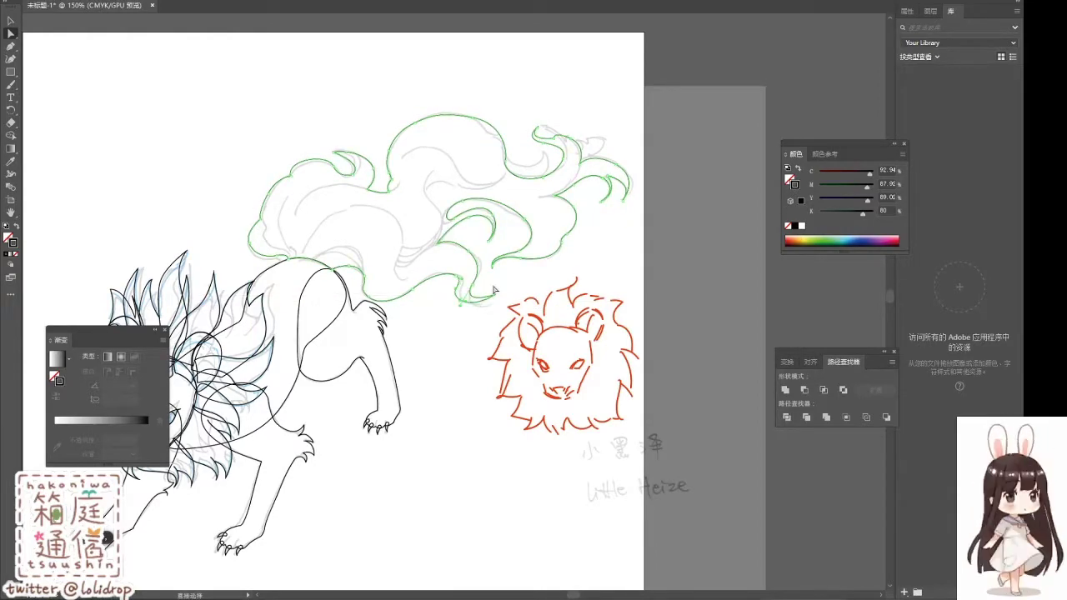
pyautogui.click(12, 34)
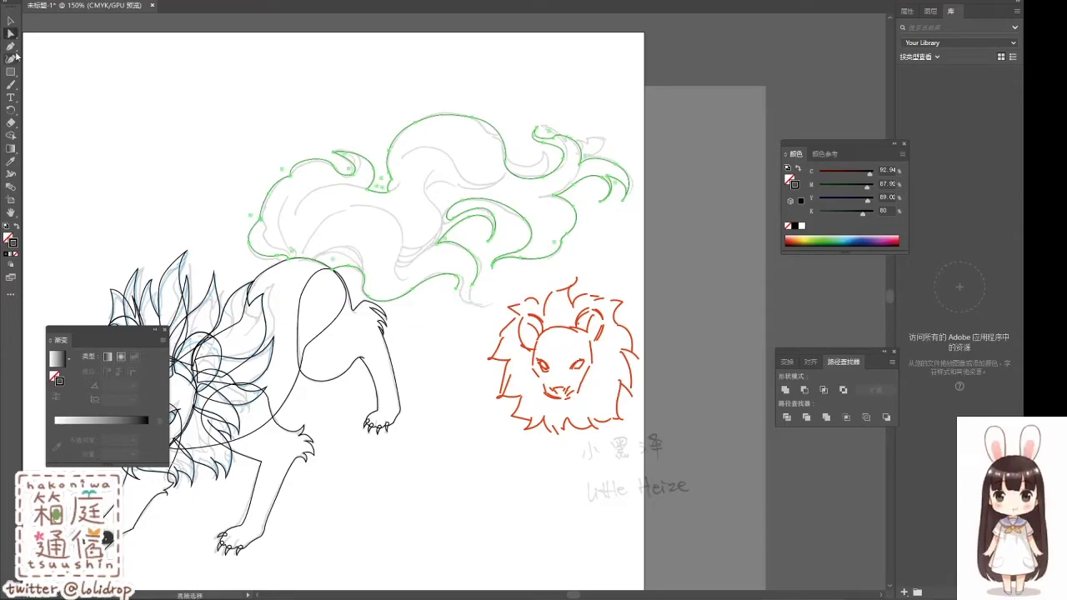
pyautogui.moveTo(476, 309); pyautogui.dragTo(481, 291)
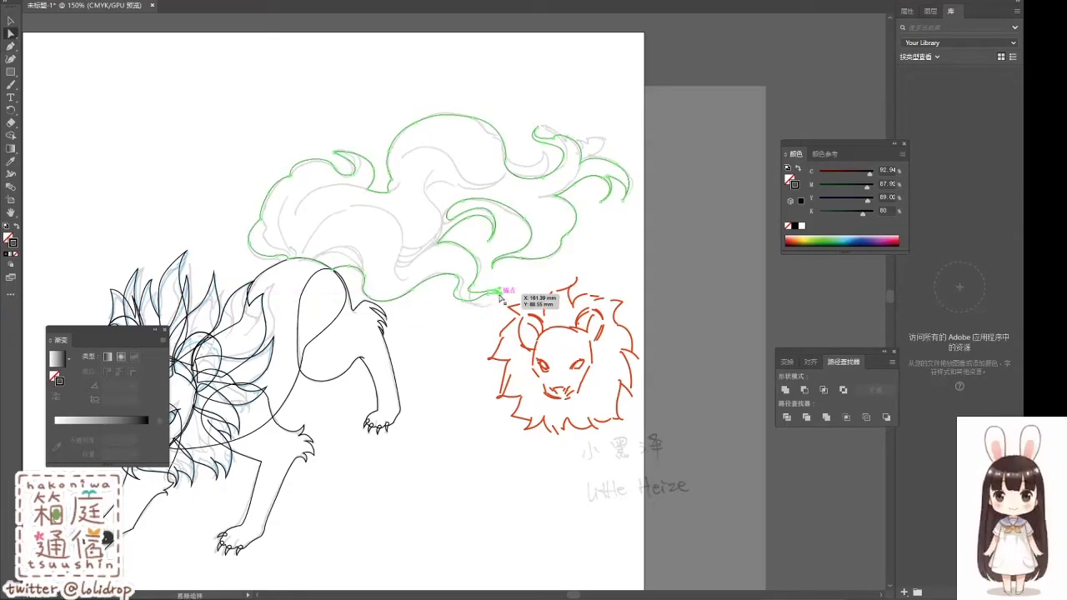
pyautogui.hotkey('ctrl', 'z')
# Step: Paint a red Paintbrush guide stroke marking the curled tail tip
pyautogui.press('b')
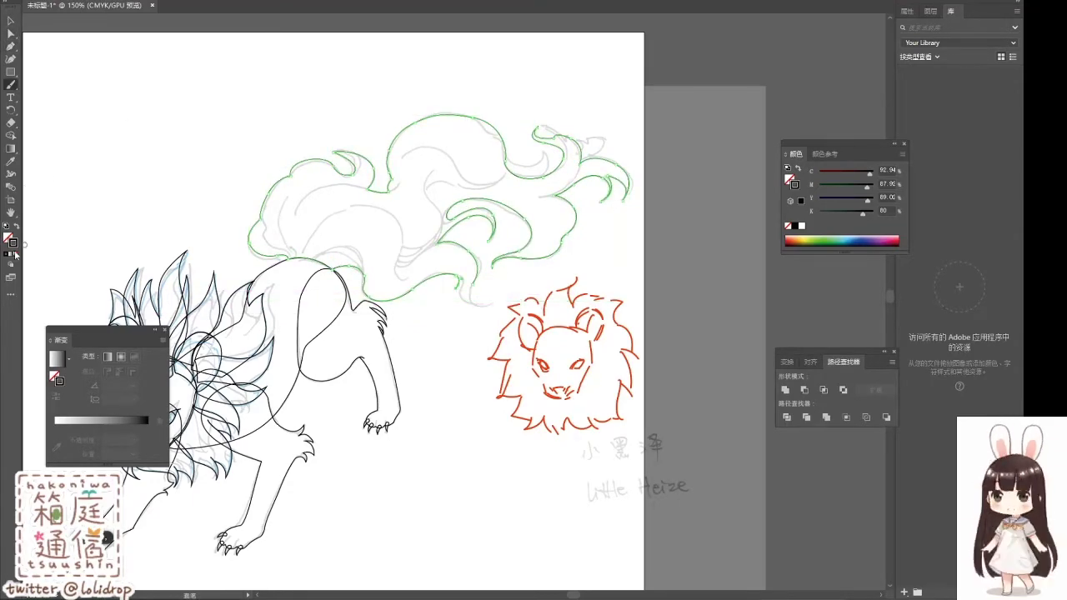
pyautogui.click(930, 11)
pyautogui.click(958, 263)
pyautogui.moveTo(457, 281)
pyautogui.mouseDown()
pyautogui.moveTo(490, 301)
pyautogui.moveTo(500, 367)
pyautogui.moveTo(958, 35)
pyautogui.mouseUp()
pyautogui.press('v')
# Step: On the inking layer, trace the tail tip's bottom curve and connect it to the upper tail line
pyautogui.hotkey('shift', 'e')
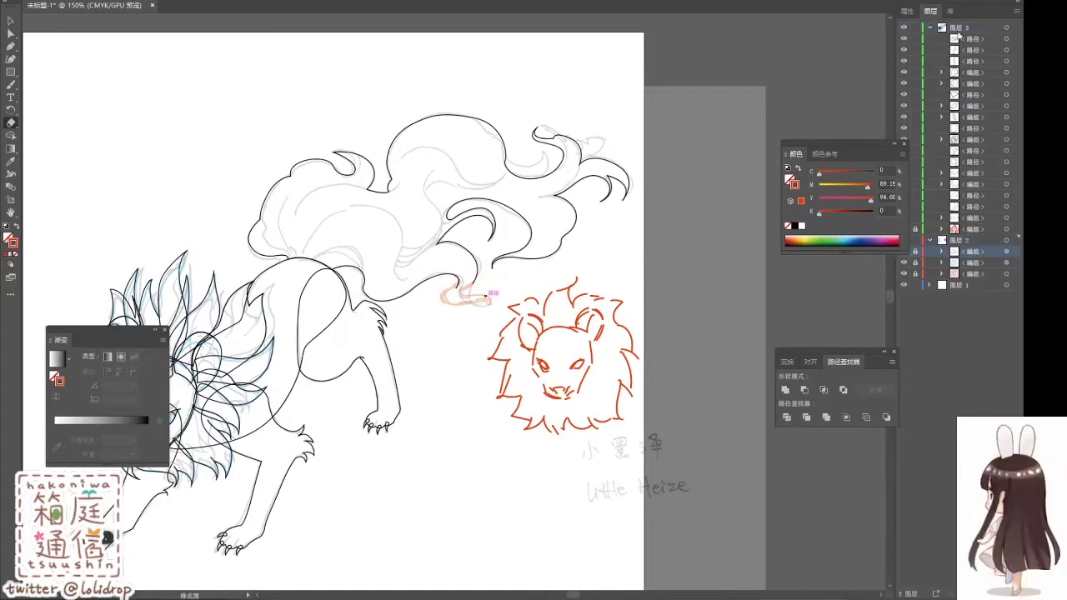
pyautogui.click(958, 35)
pyautogui.press('p')
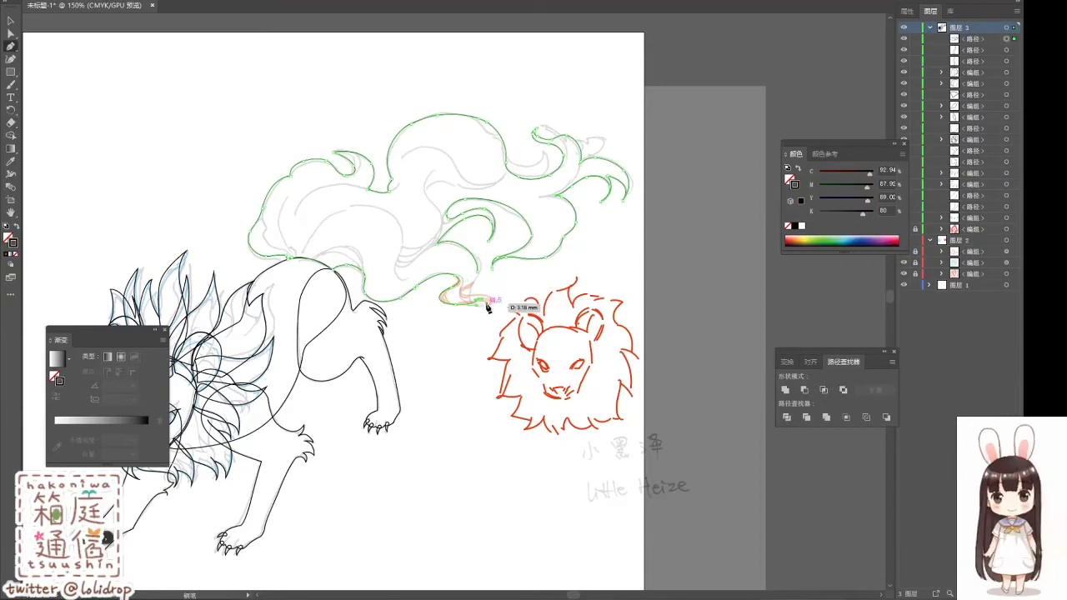
pyautogui.keyDown('alt'); pyautogui.scroll(4, 472, 294); pyautogui.keyUp('alt')
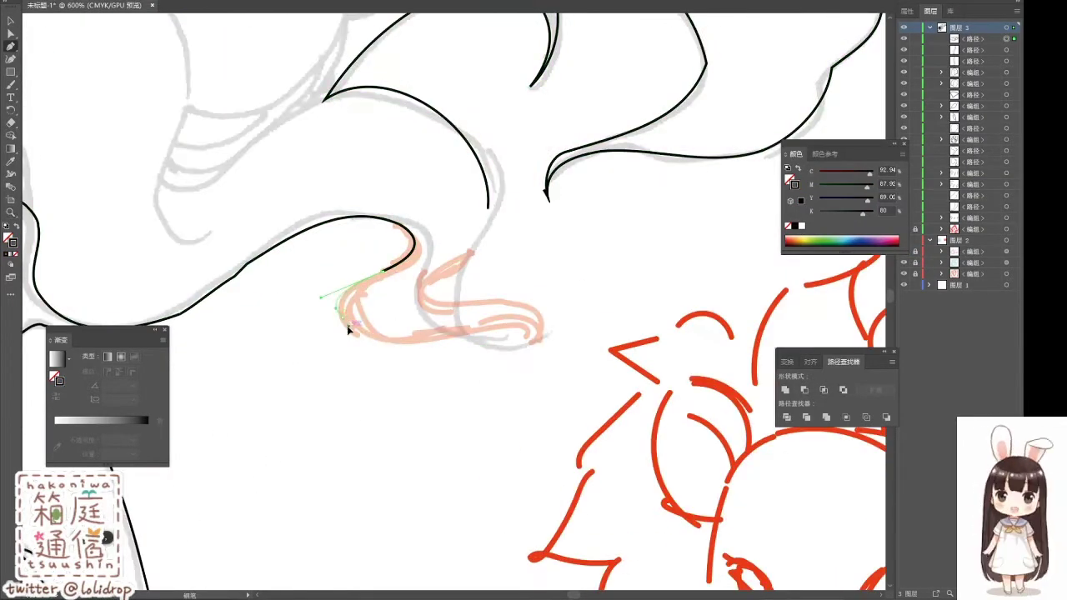
pyautogui.moveTo(349, 329)
pyautogui.mouseDown()
pyautogui.moveTo(547, 333)
pyautogui.moveTo(396, 313)
pyautogui.mouseUp()
pyautogui.click(489, 207)
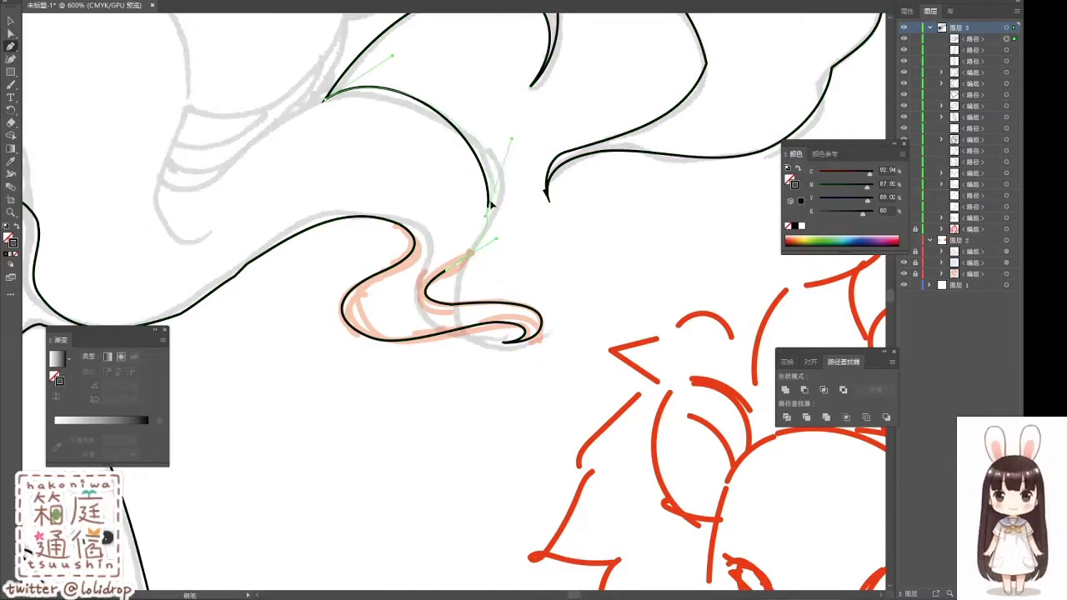
pyautogui.press('a')
# Step: Select both tail curves, join them into one path with Ctrl+J, and isolate it
pyautogui.scroll(-1, 475, 124)
pyautogui.scroll(-4, 475, 124)
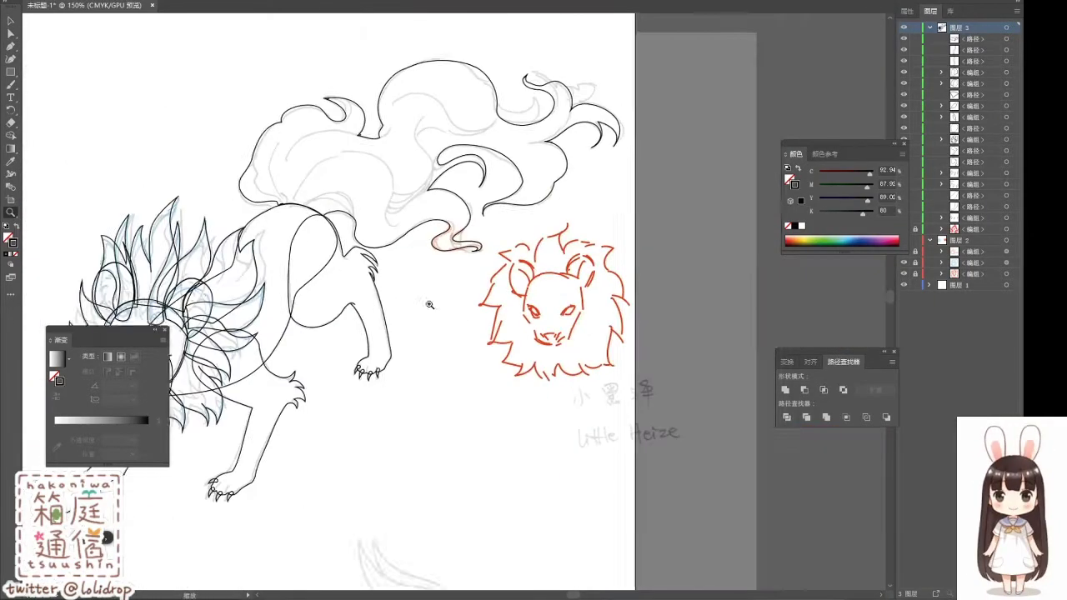
pyautogui.scroll(5, 429, 303)
pyautogui.click(10, 20)
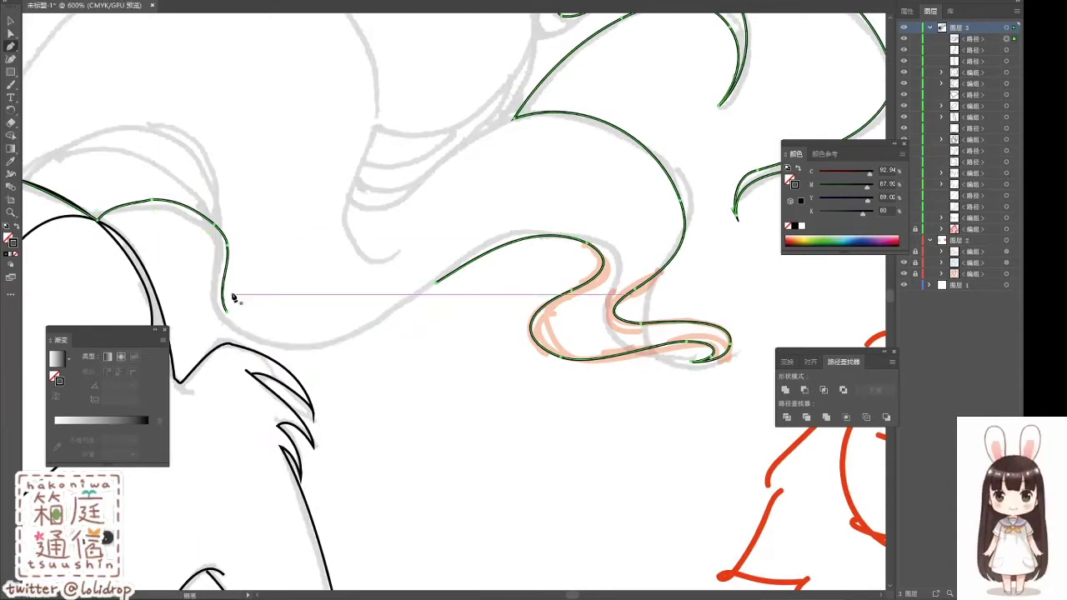
pyautogui.moveTo(233, 298); pyautogui.dragTo(405, 275)
pyautogui.hotkey('ctrl', 'j')
pyautogui.doubleClick(275, 342)
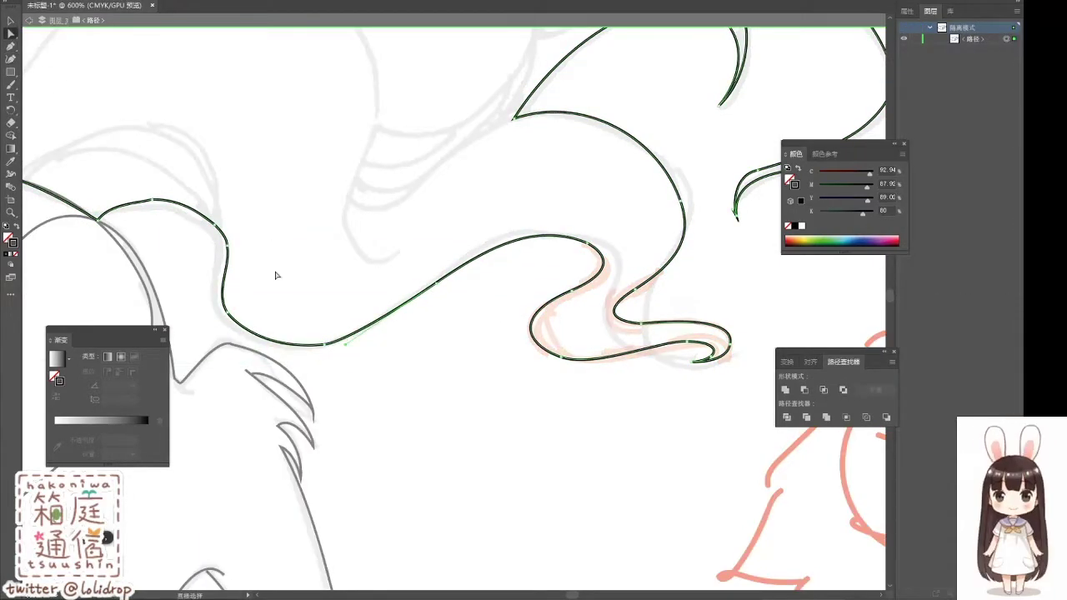
# Step: Delete the unwanted tail segment and redraw the curve from the open tail end
pyautogui.press('a')
pyautogui.click(333, 343)
pyautogui.press('Delete')
pyautogui.press('p')
pyautogui.moveTo(435, 281); pyautogui.dragTo(328, 350)
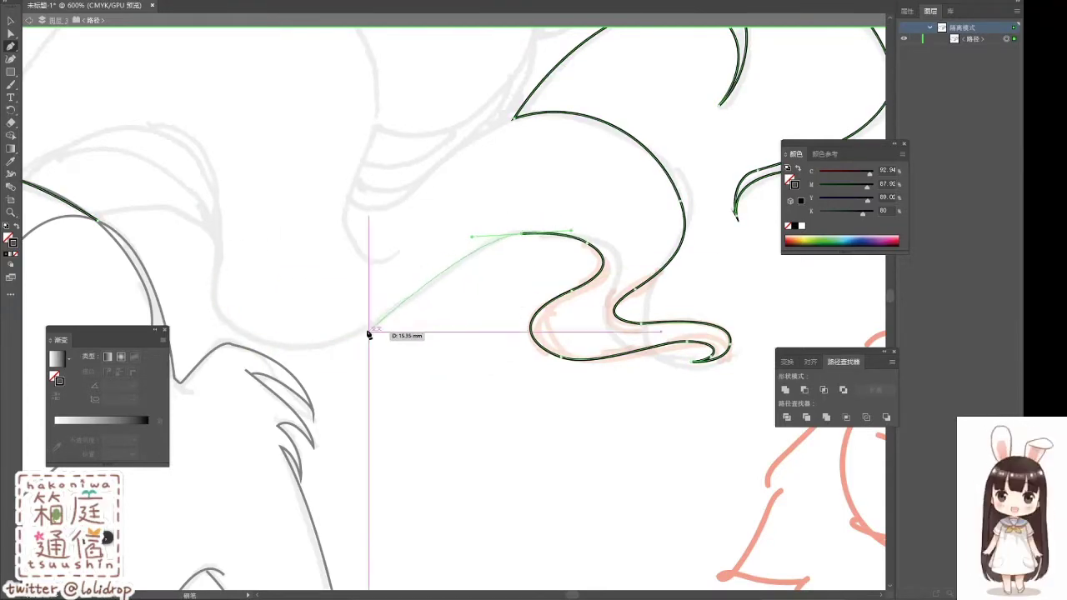
pyautogui.moveTo(249, 338); pyautogui.dragTo(203, 297)
pyautogui.hotkey('ctrl', '0')
# Step: Check the flame hook's small curve anchors, then deselect the tail paths
pyautogui.hotkey('ctrl', '+')
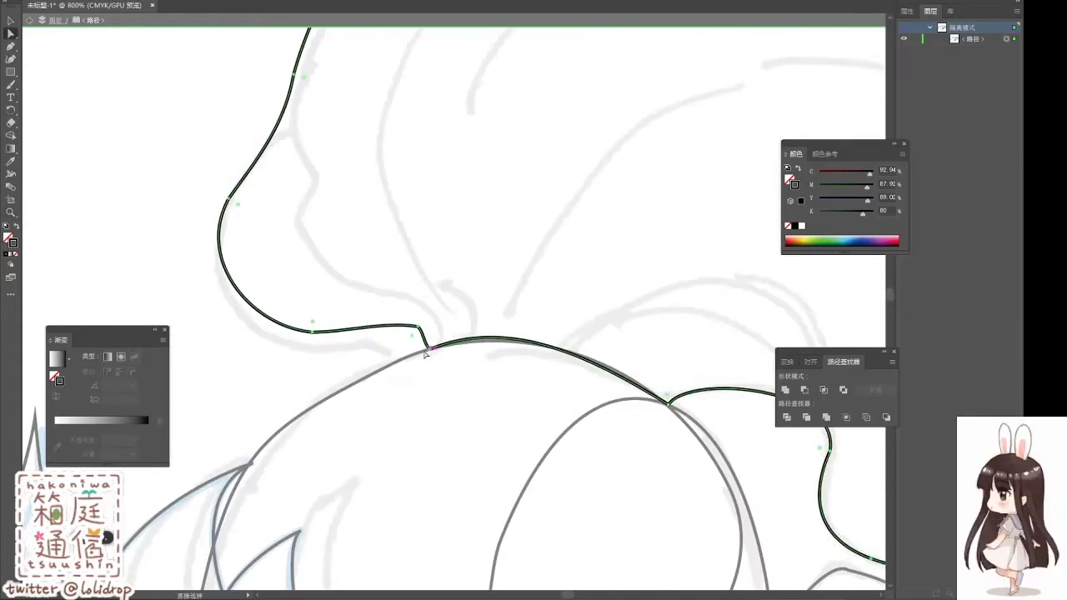
pyautogui.press('v')
pyautogui.scroll(3, 320, 166)
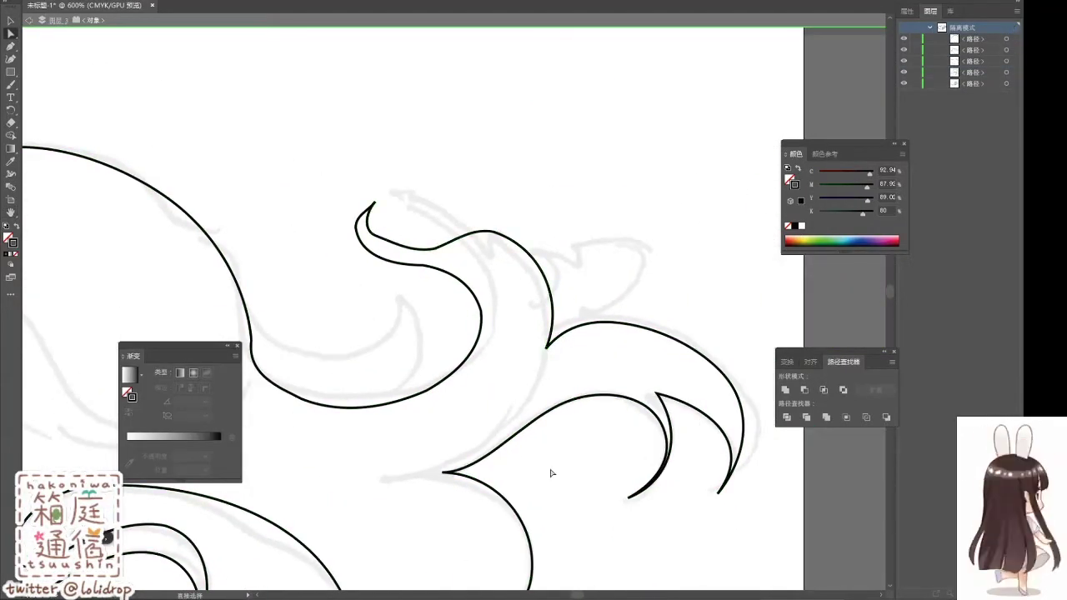
pyautogui.click(12, 35)
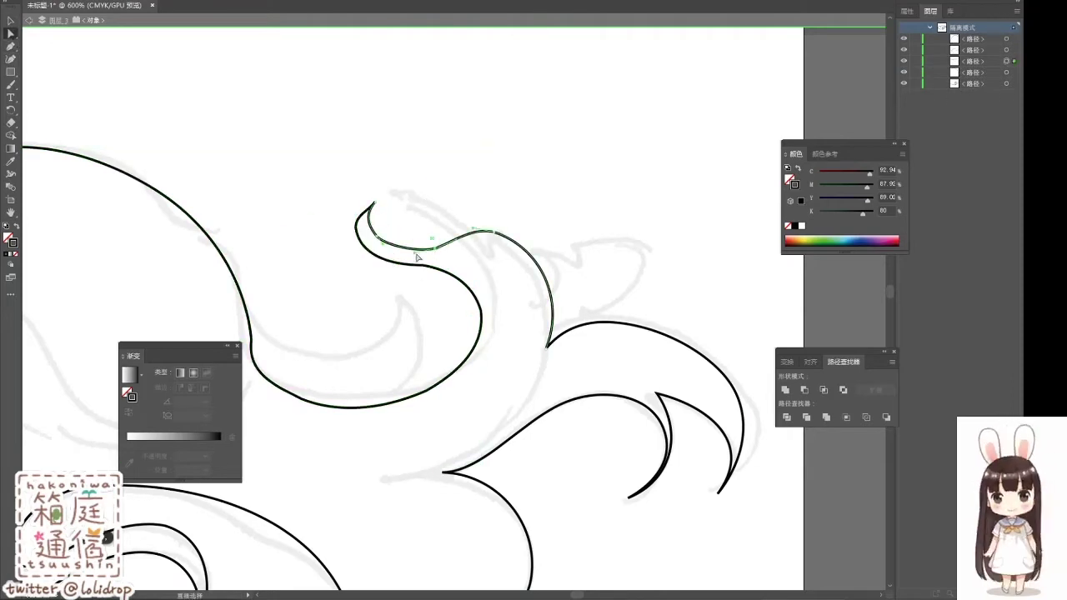
pyautogui.click(386, 248)
pyautogui.press('v')
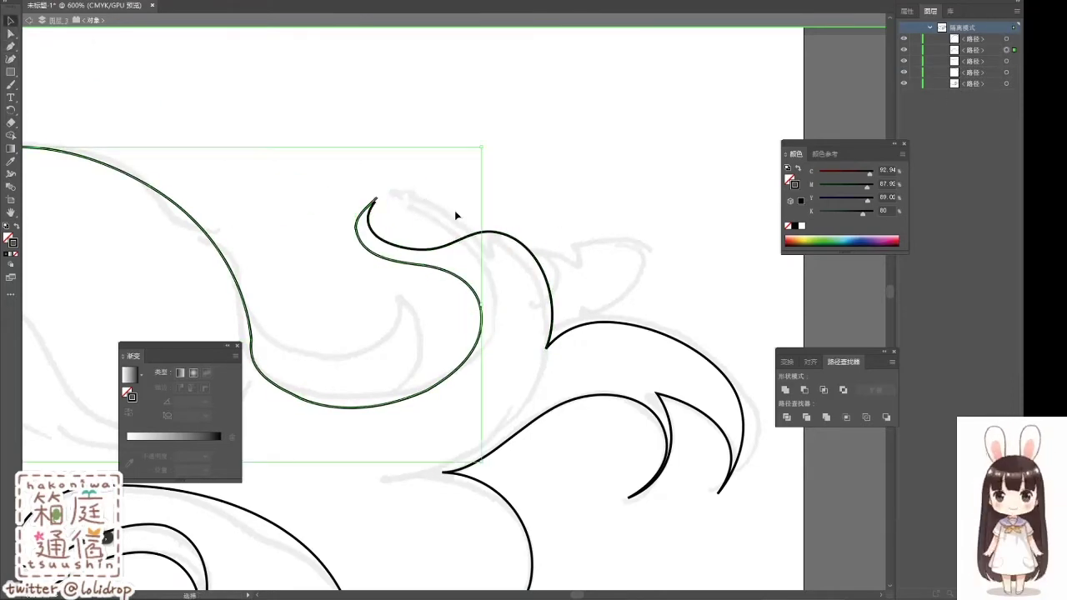
pyautogui.click(448, 174)
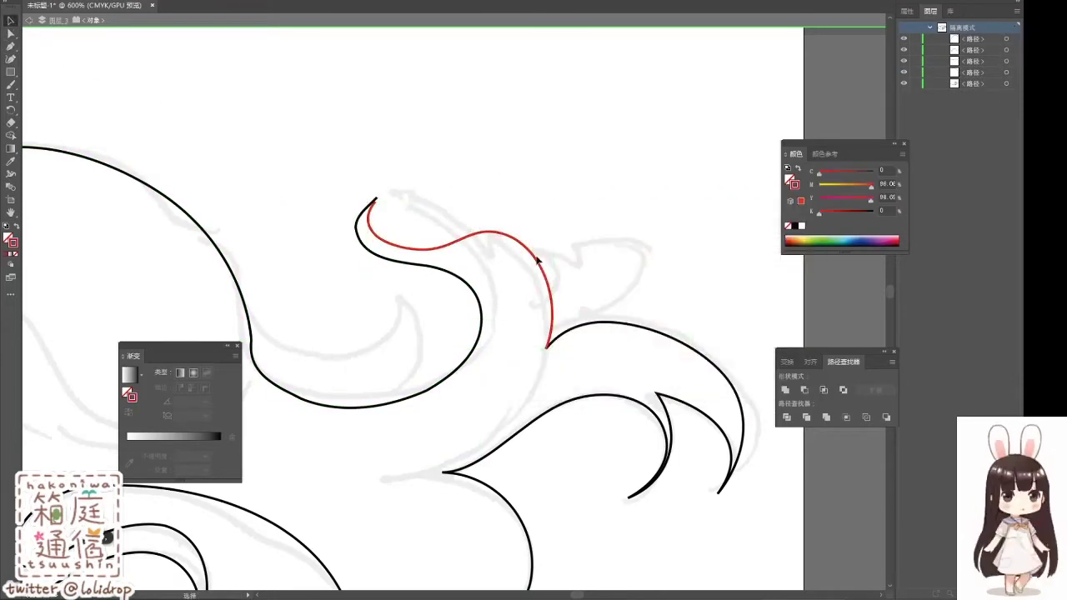
# Step: Move the gradient panel off the drawing, zoom out, and target Layer 2
pyautogui.moveTo(168, 344); pyautogui.dragTo(124, 65)
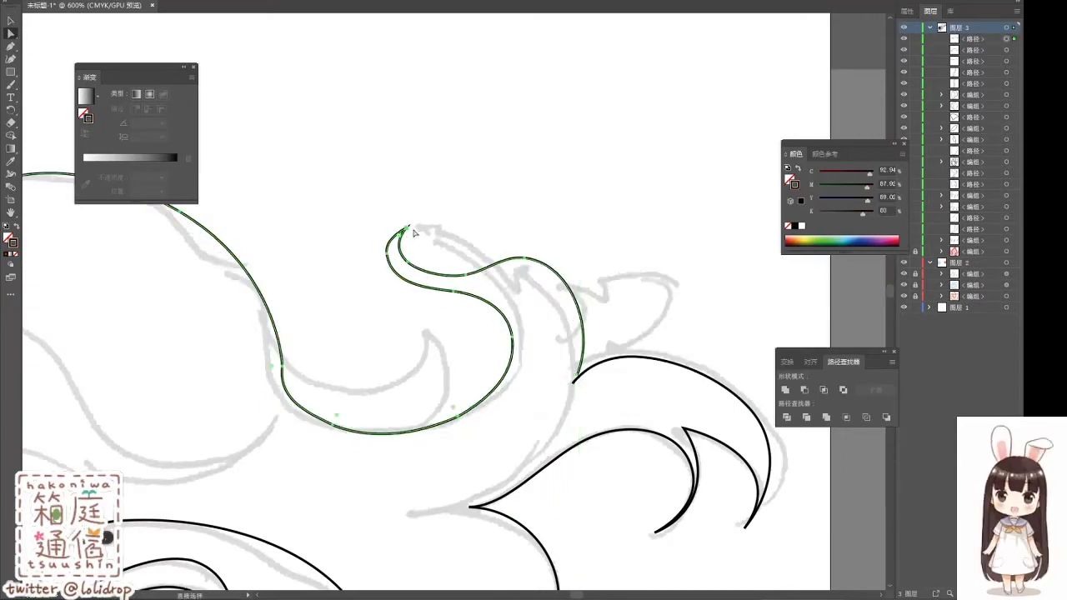
pyautogui.click(11, 33)
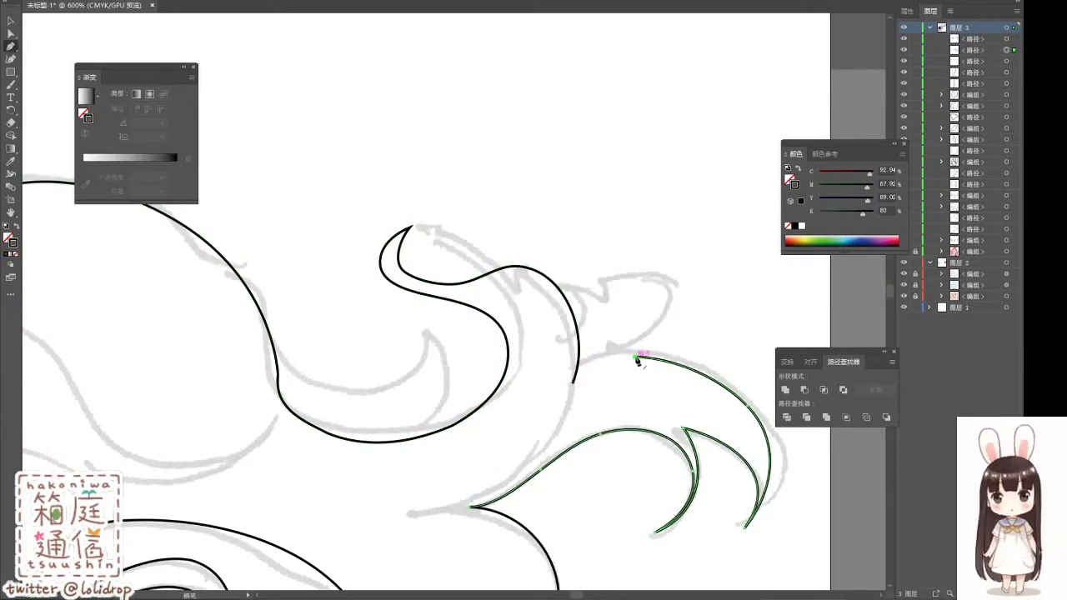
pyautogui.hotkey('ctrl', '-')
pyautogui.hotkey('ctrl', '-')
pyautogui.hotkey('ctrl', '-')
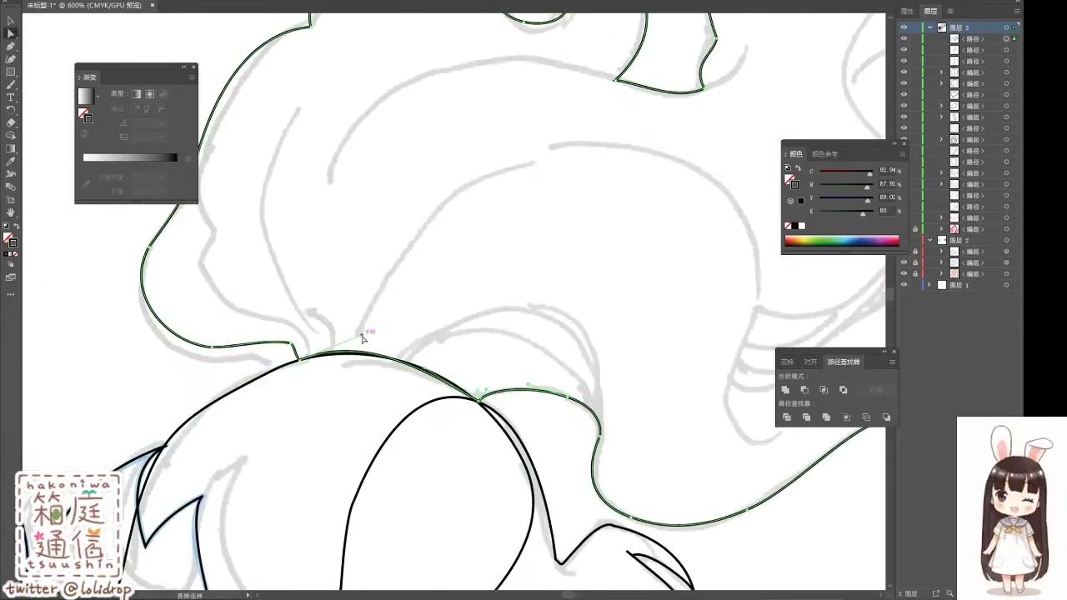
pyautogui.click(939, 241)
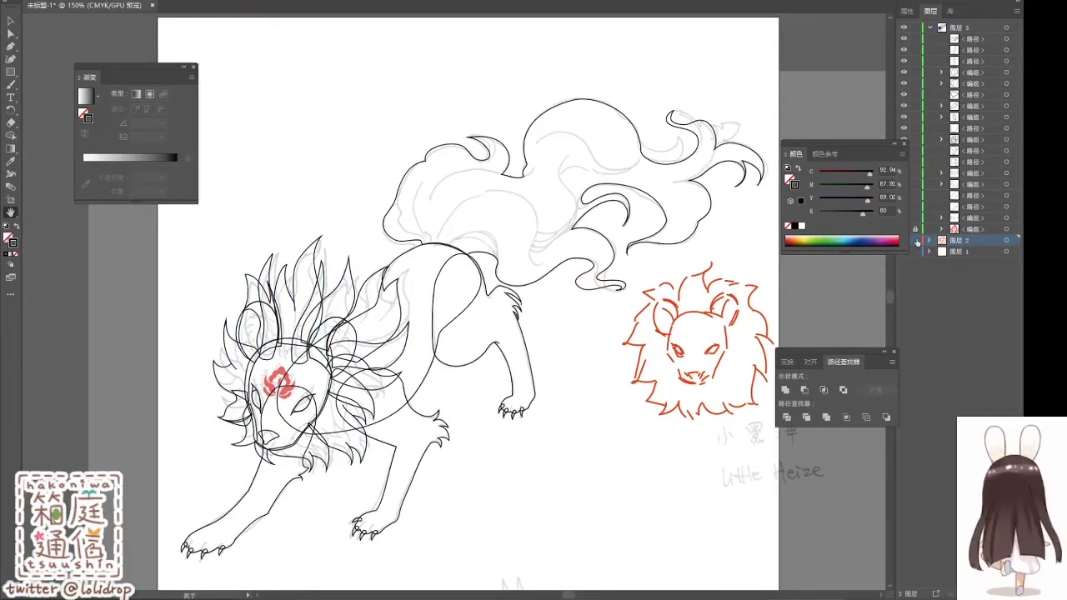
# Step: Close the tail flame by linking its open end to the other curve
pyautogui.scroll(3, 733, 167)
pyautogui.hotkey('ctrl', 'a')
pyautogui.press('p')
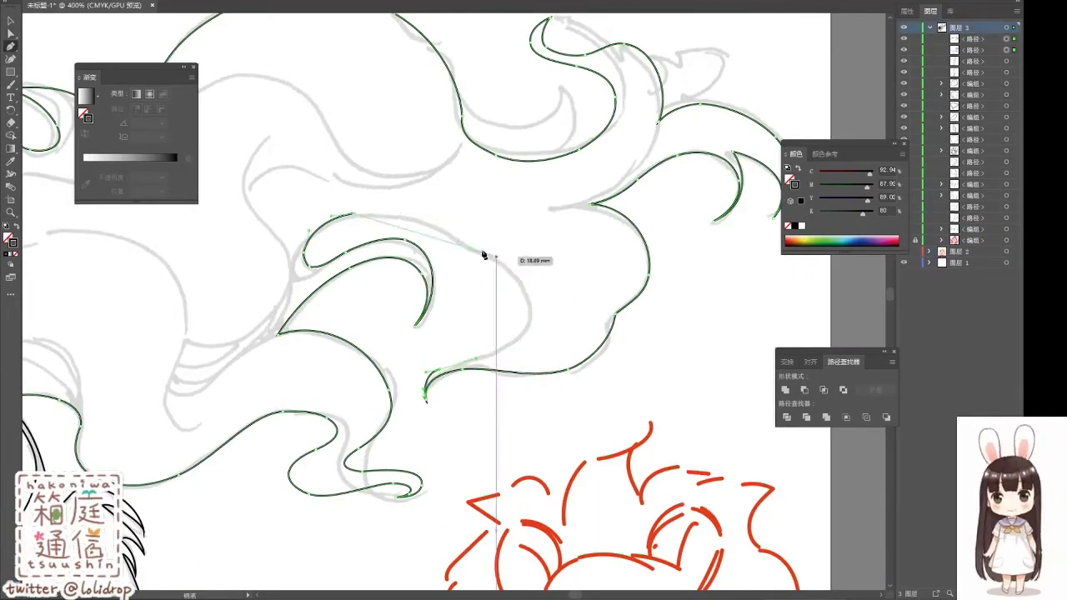
pyautogui.moveTo(439, 369); pyautogui.dragTo(500, 380)
pyautogui.keyDown('ctrl'); pyautogui.click(442, 406); pyautogui.keyUp('ctrl')
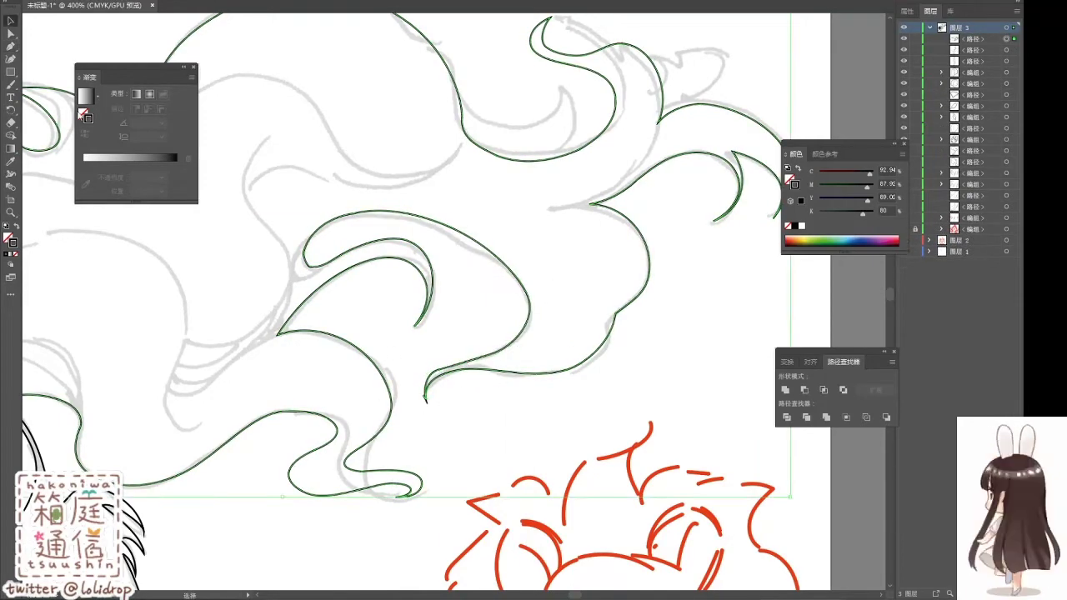
pyautogui.press('p')
pyautogui.click(424, 393)
pyautogui.click(453, 369)
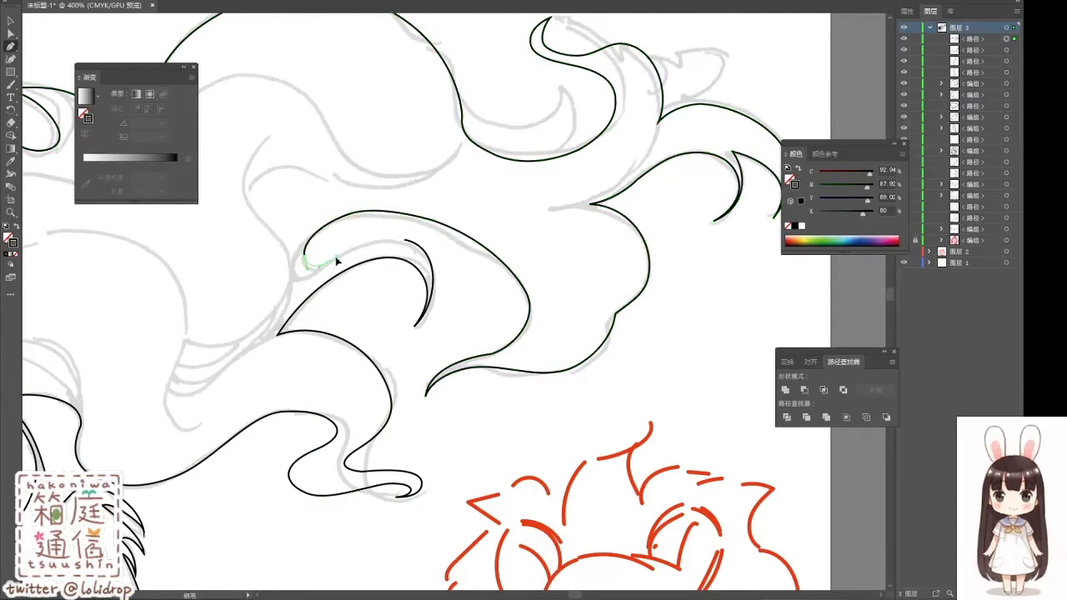
# Step: Replace the tail's left outline segment with a new three-anchor curve
pyautogui.hotkey('ctrl', 'a')
pyautogui.hotkey('ctrl', 'shift', 'a')
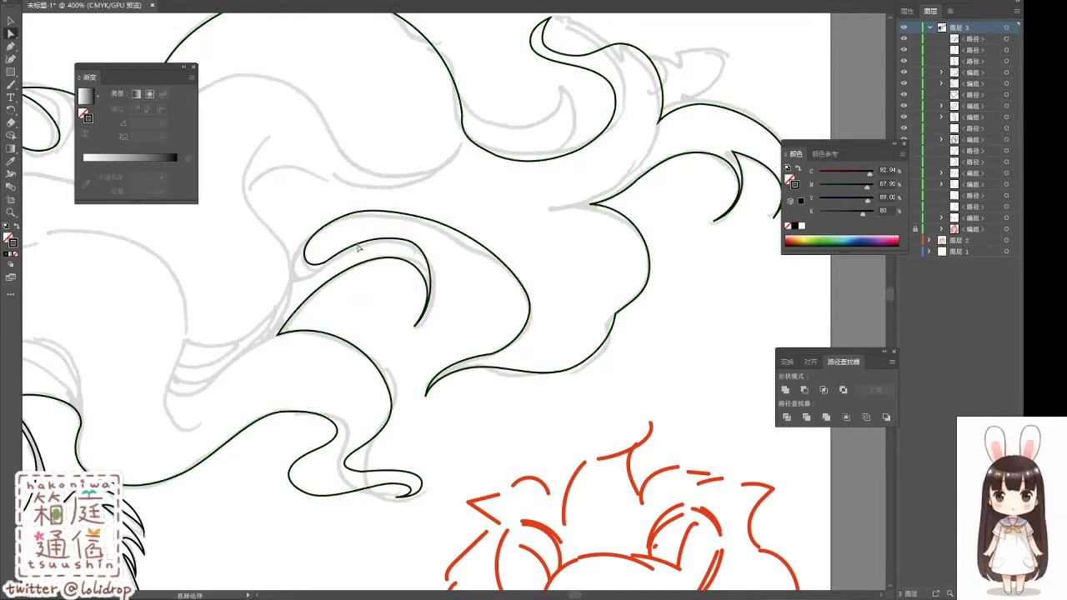
pyautogui.moveTo(416, 276); pyautogui.dragTo(339, 225)
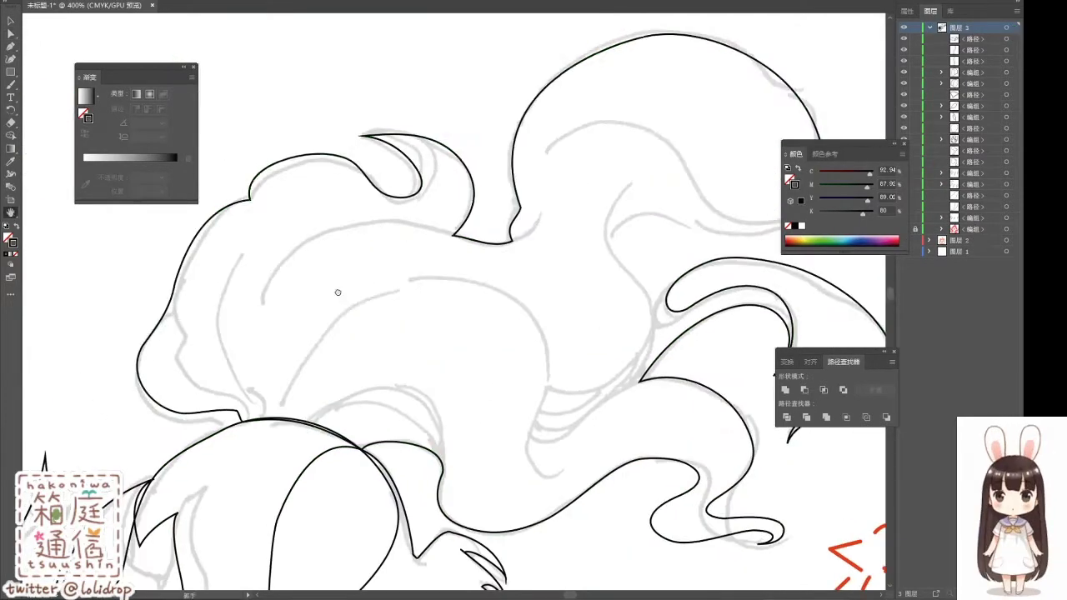
pyautogui.click(253, 204)
pyautogui.press('Delete')
pyautogui.press('p')
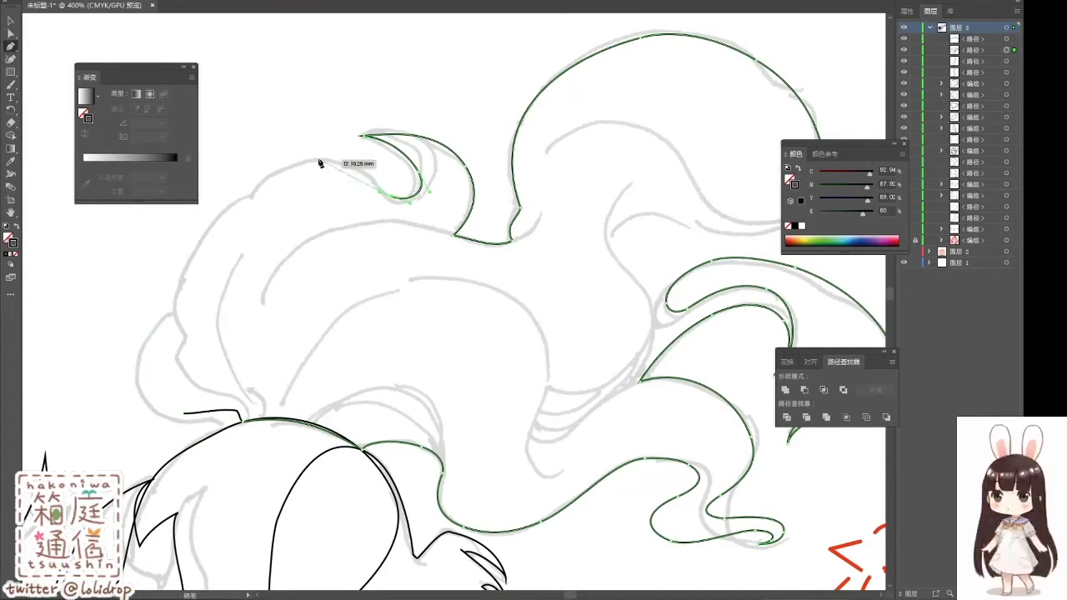
pyautogui.click(361, 190)
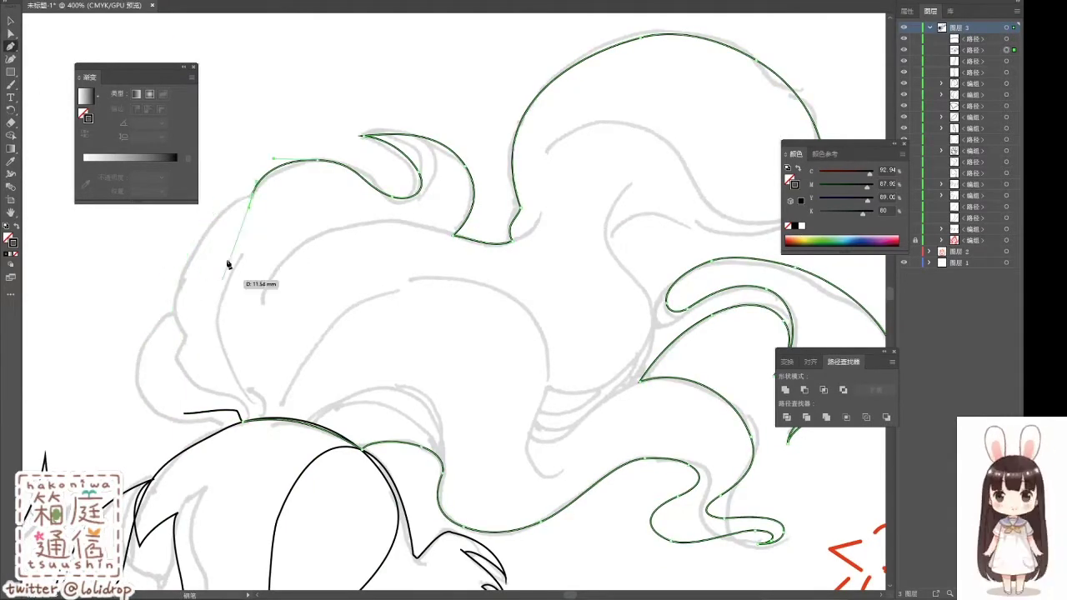
pyautogui.click(220, 208)
pyautogui.click(183, 278)
# Step: Review the whole beast, then draw and discard a trial rump curve
pyautogui.press('Escape')
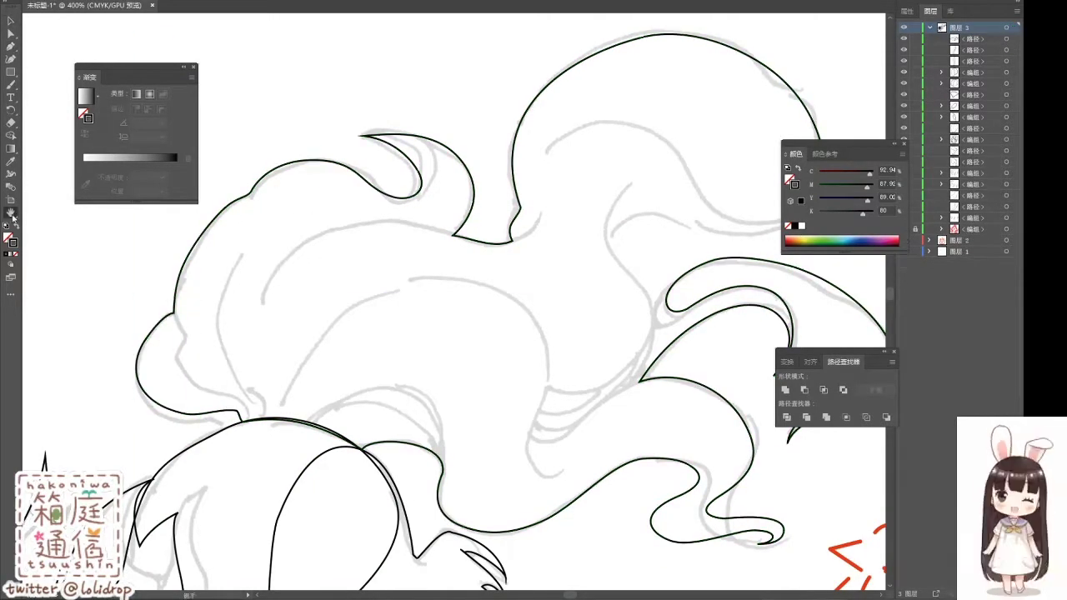
pyautogui.hotkey('ctrl', '-')
pyautogui.moveTo(327, 245); pyautogui.dragTo(452, 229)
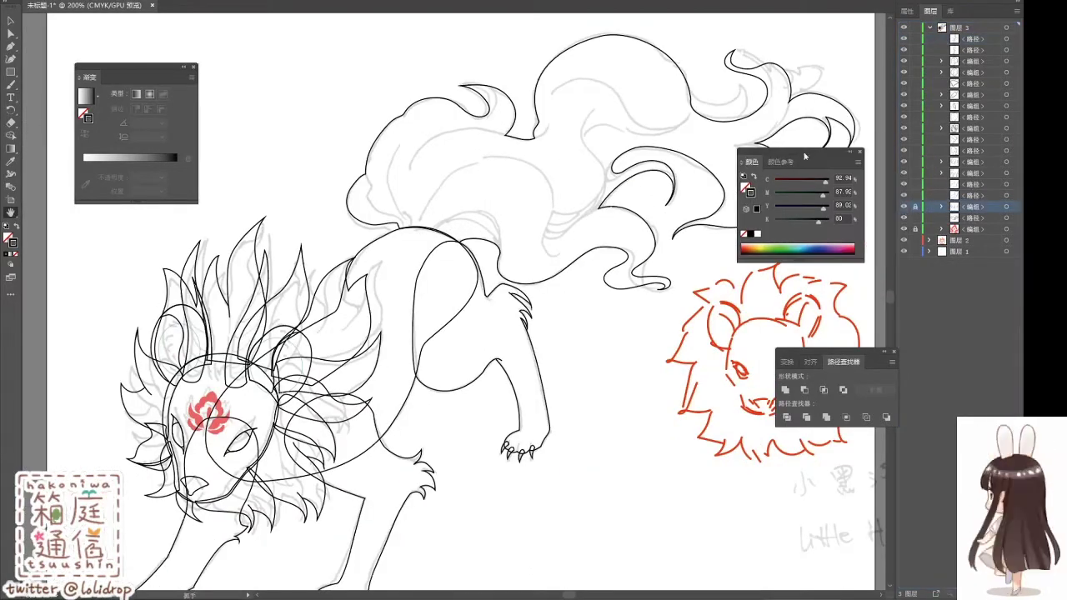
pyautogui.hotkey('ctrl', '+')
pyautogui.press('p')
pyautogui.click(515, 350)
pyautogui.click(417, 307)
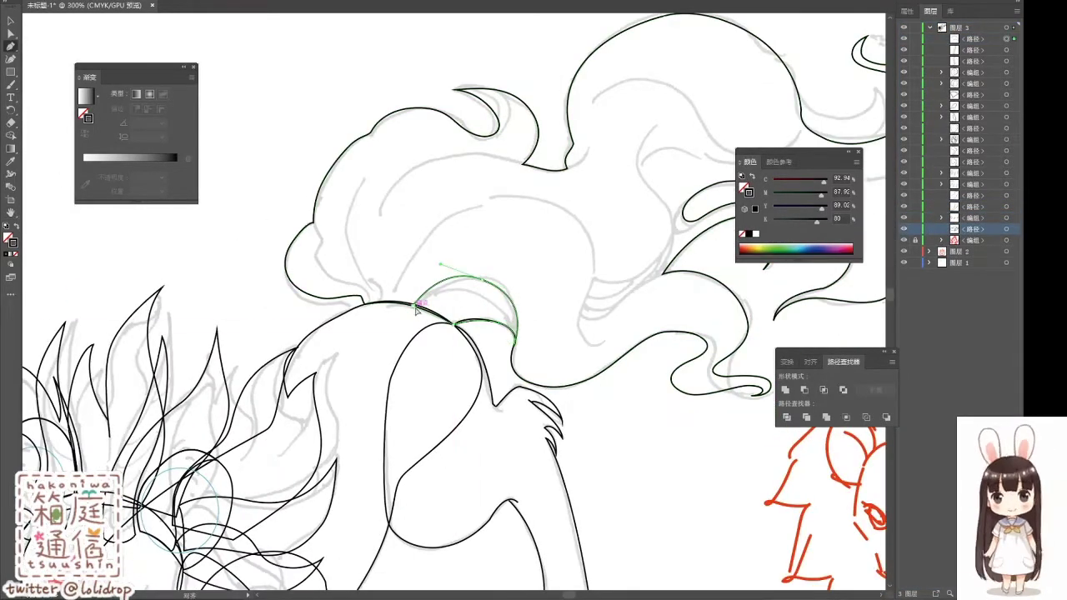
pyautogui.press('Delete')
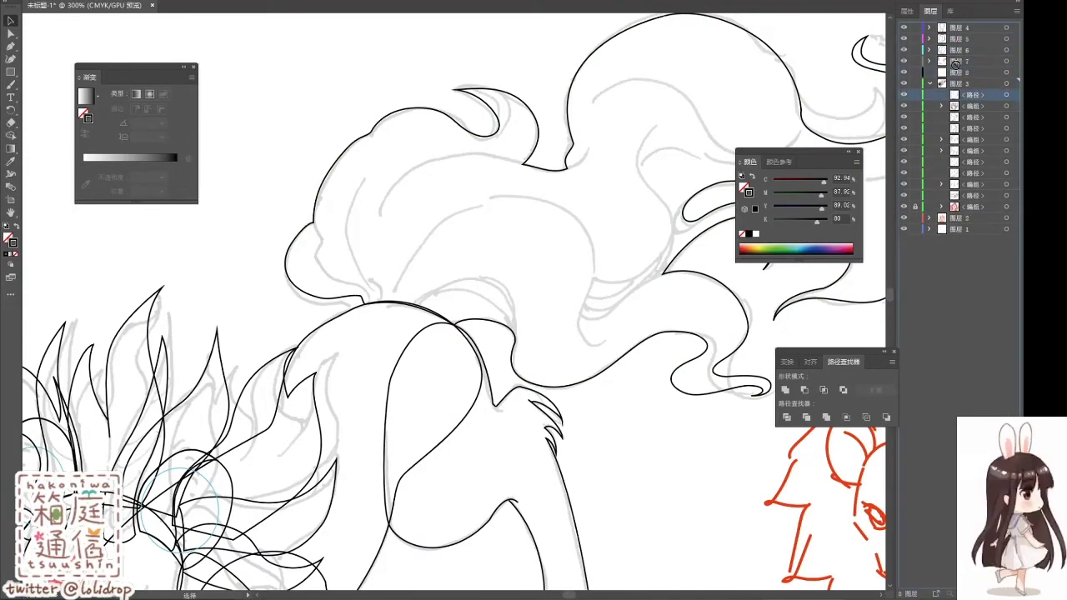
# Step: Create Layer 9 for the tail and draw a curve along the tail's base
pyautogui.click(942, 74)
pyautogui.click(930, 94)
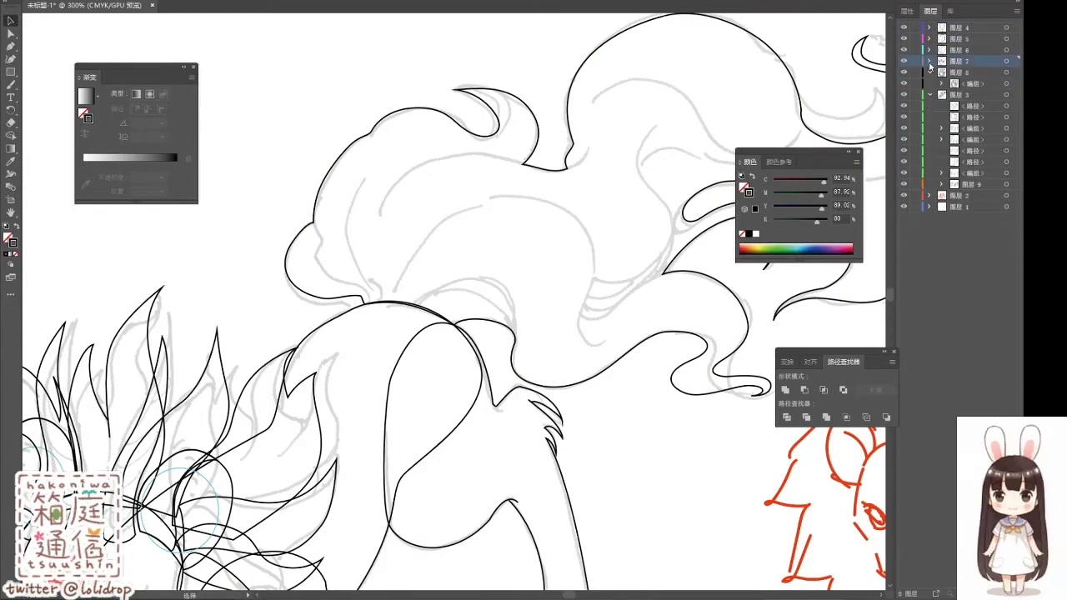
pyautogui.moveTo(500, 317); pyautogui.dragTo(459, 346)
pyautogui.click(931, 94)
pyautogui.press('p')
pyautogui.click(372, 335)
pyautogui.moveTo(426, 308); pyautogui.dragTo(463, 308)
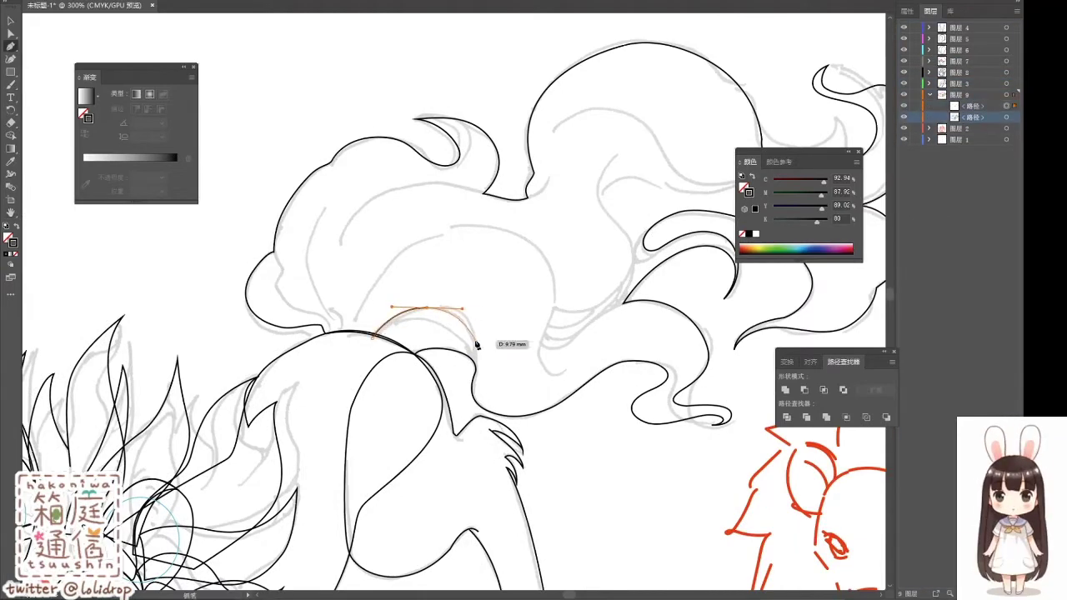
# Step: Join all the tail paths via the right-click Join command, hide other layers, and deselect
pyautogui.hotkey('ctrl', 'a')
pyautogui.rightClick(612, 176)
pyautogui.click(633, 275)
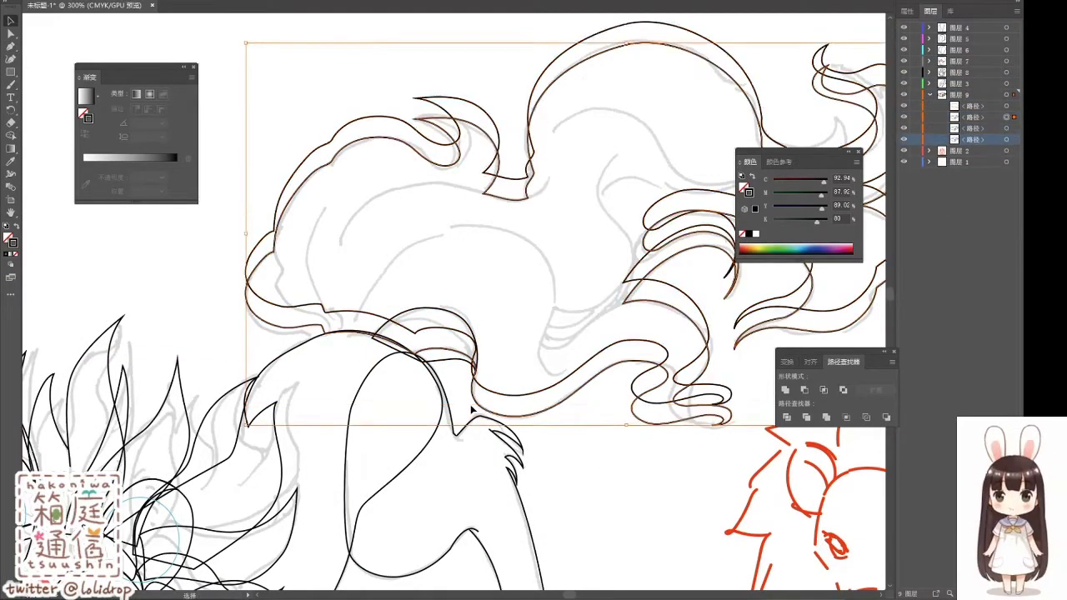
pyautogui.moveTo(903, 73); pyautogui.dragTo(903, 29)
pyautogui.hotkey('ctrl', 'a')
pyautogui.click(785, 389)
pyautogui.hotkey('ctrl', 'shift', 'a')
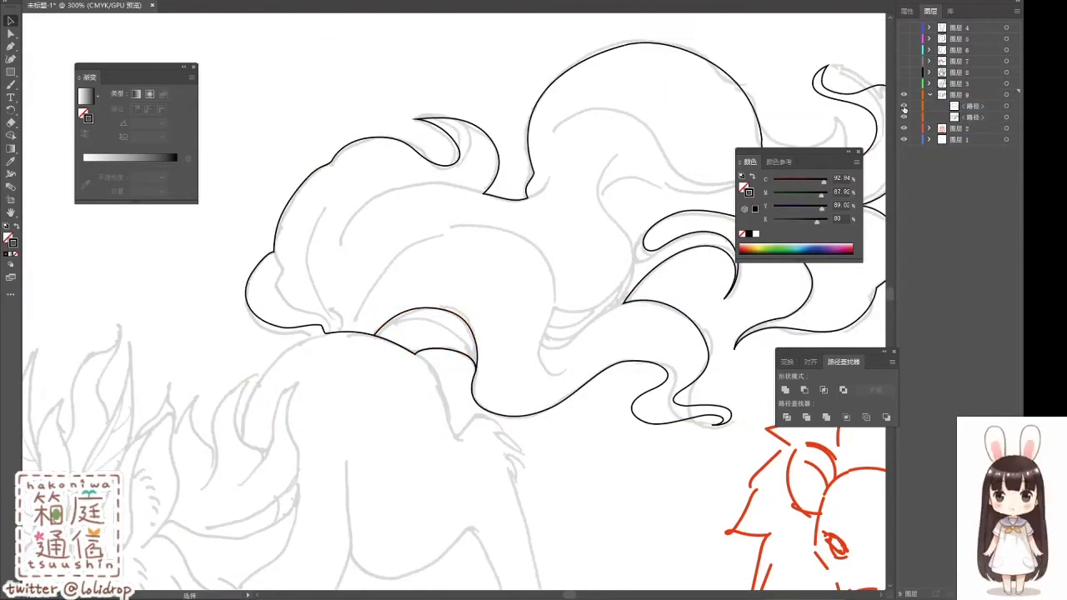
pyautogui.press('p')
pyautogui.hotkey('ctrl', 'shift', 'a')
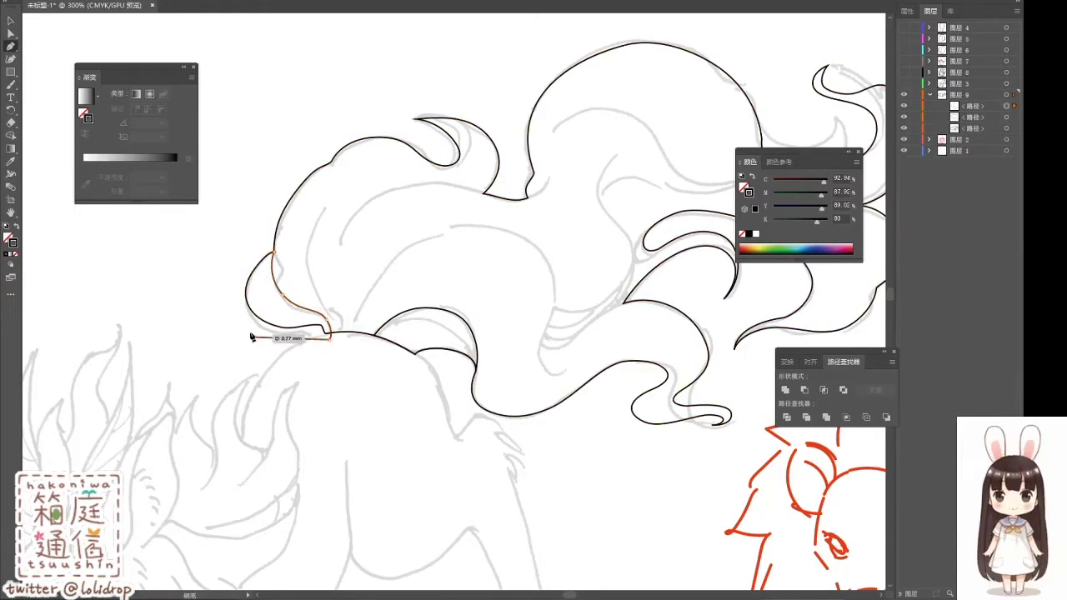
# Step: Undo the last tail join and draw a red curved strand line inside the tail
pyautogui.hotkey('ctrl', 'a')
pyautogui.hotkey('ctrl', 'z')
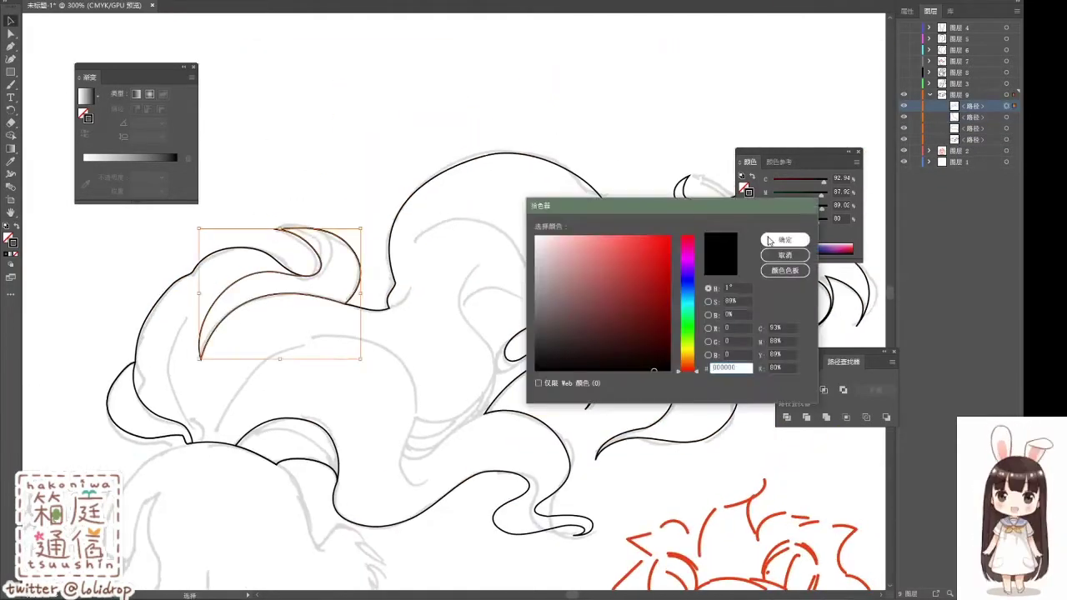
pyautogui.click(784, 241)
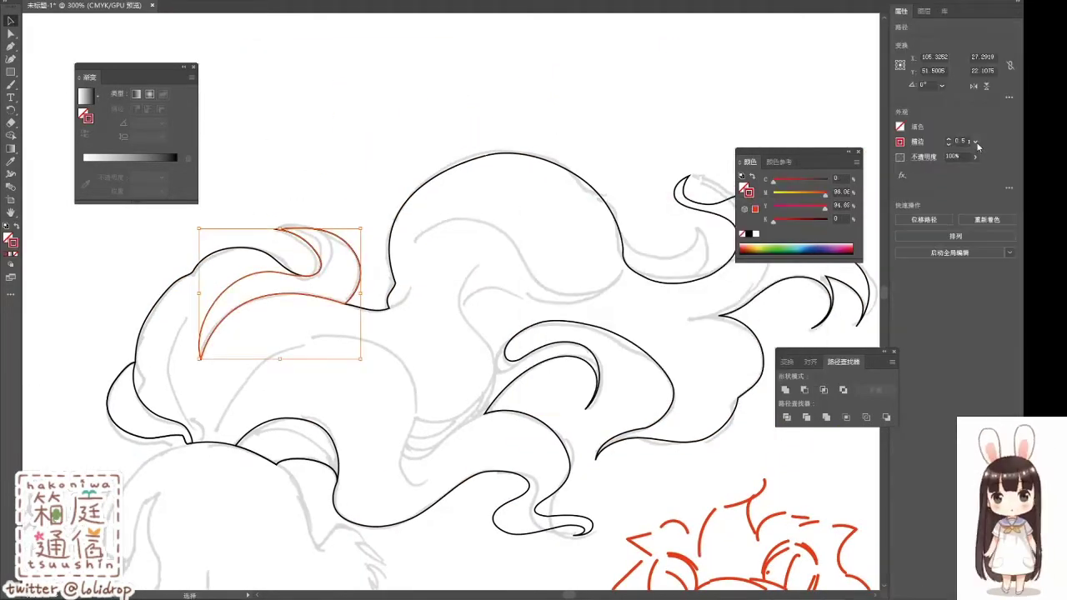
pyautogui.press('p')
pyautogui.click(215, 430)
pyautogui.moveTo(342, 332); pyautogui.dragTo(380, 326)
pyautogui.moveTo(414, 387); pyautogui.dragTo(417, 408)
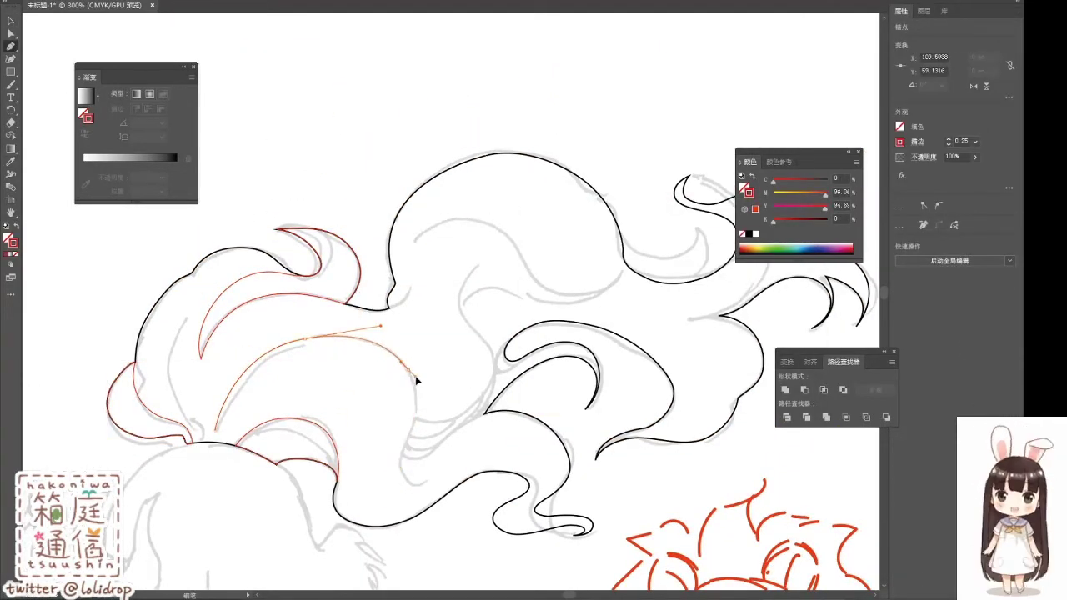
pyautogui.moveTo(488, 345); pyautogui.dragTo(463, 312)
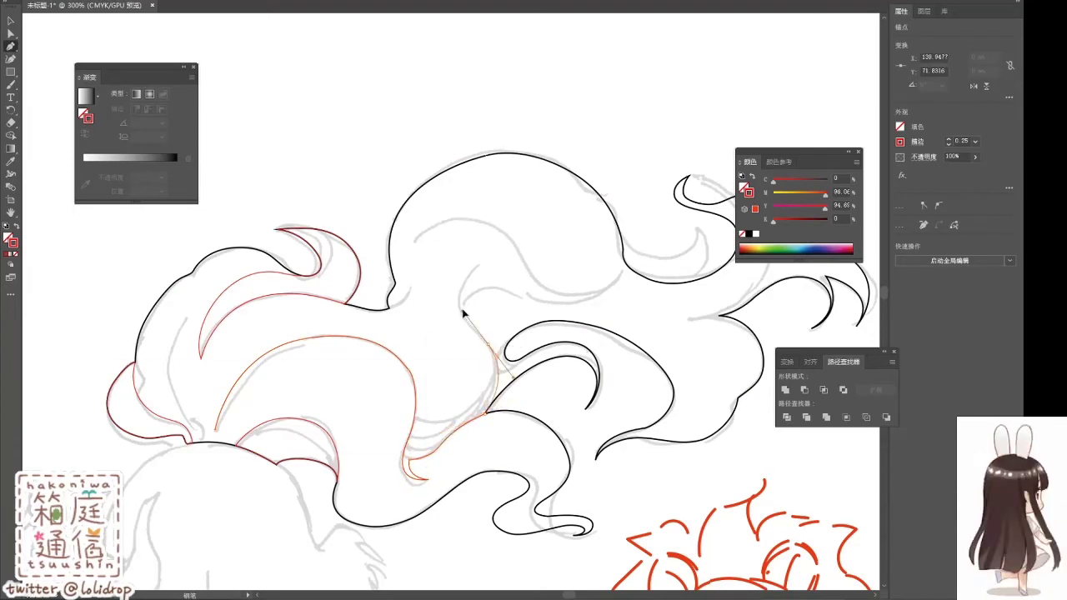
# Step: Reshape the red strand's top anchor with Direct Selection and finish the strand
pyautogui.press('a')
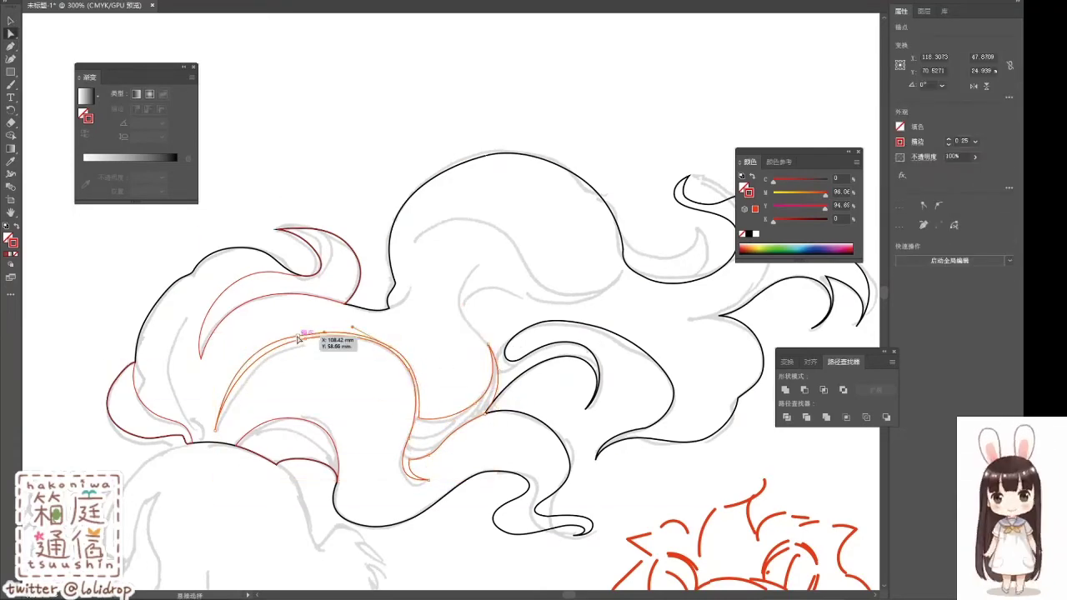
pyautogui.moveTo(298, 342); pyautogui.dragTo(391, 350)
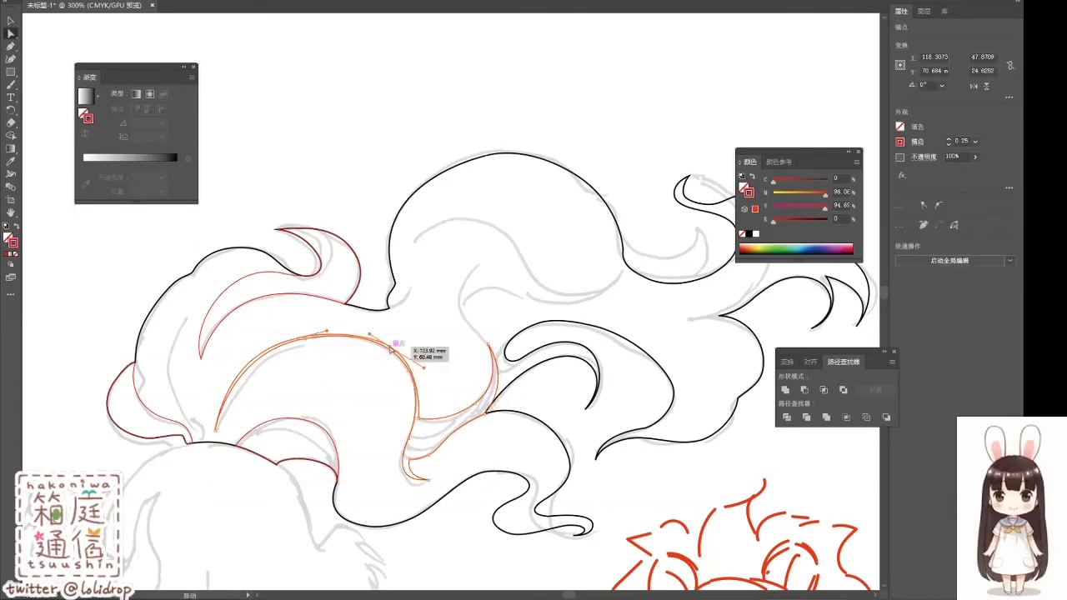
pyautogui.press('v')
pyautogui.hotkey('ctrl', 'a')
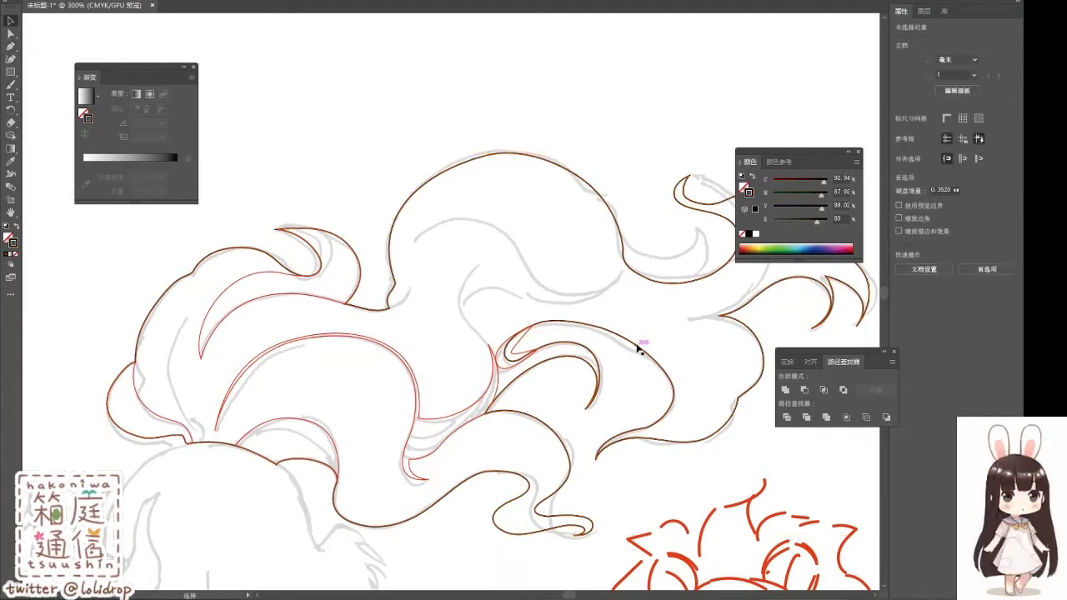
pyautogui.hotkey('ctrl', 'shift', 'a')
pyautogui.press('p')
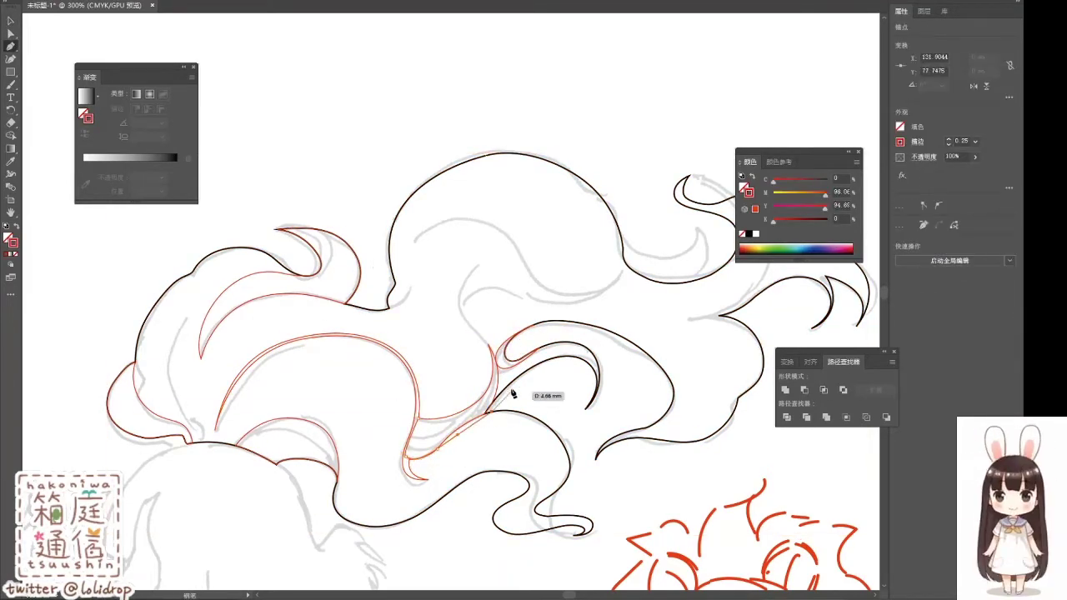
pyautogui.keyDown('ctrl'); pyautogui.click(459, 417); pyautogui.keyUp('ctrl')
# Step: Draw a green strand and another red strand near the top of the tail
pyautogui.click(429, 302)
pyautogui.moveTo(390, 347); pyautogui.dragTo(390, 383)
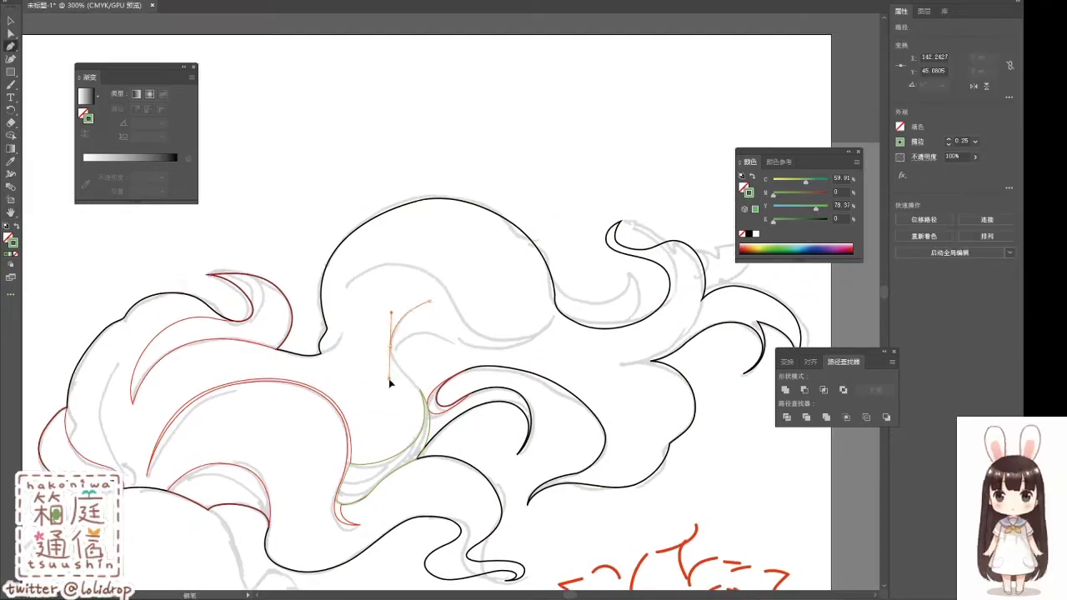
pyautogui.click(425, 403)
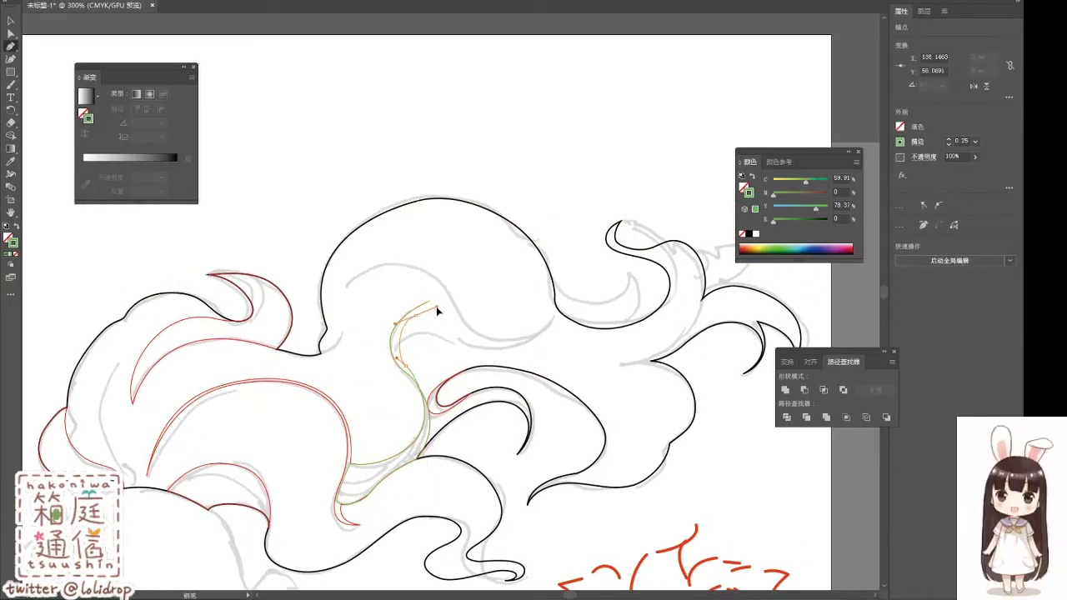
pyautogui.click(550, 324)
pyautogui.moveTo(459, 314); pyautogui.dragTo(429, 269)
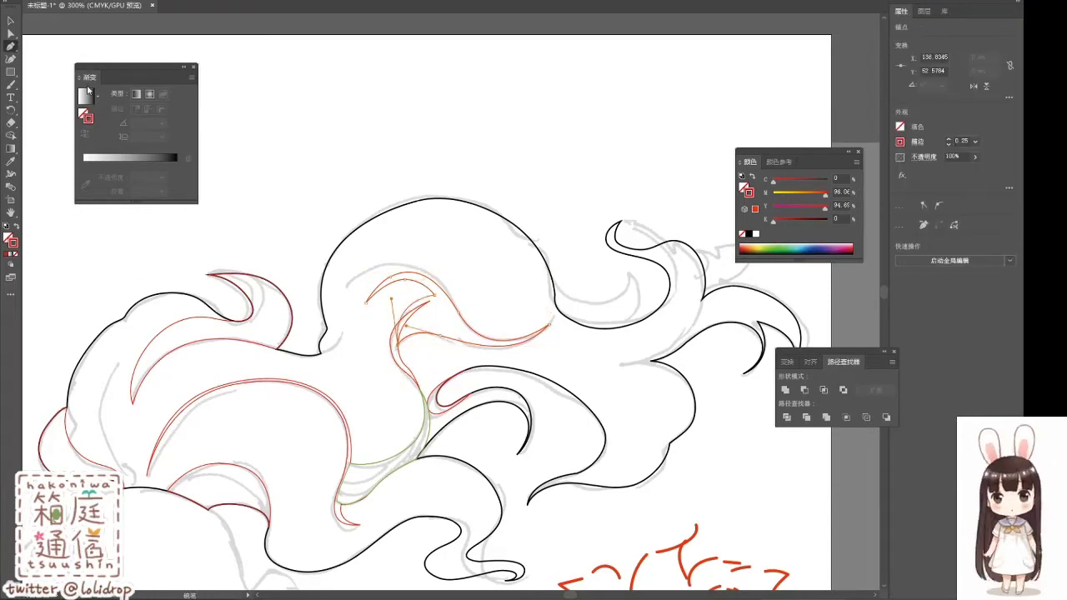
pyautogui.keyDown('ctrl'); pyautogui.click(442, 186); pyautogui.keyUp('ctrl')
# Step: Draw a closed curl shape along the top edge and move it lower in the layer stack
pyautogui.click(411, 259)
pyautogui.moveTo(584, 309)
pyautogui.mouseDown()
pyautogui.moveTo(442, 295)
pyautogui.moveTo(506, 287)
pyautogui.moveTo(496, 267)
pyautogui.mouseUp()
pyautogui.moveTo(411, 259); pyautogui.dragTo(410, 261)
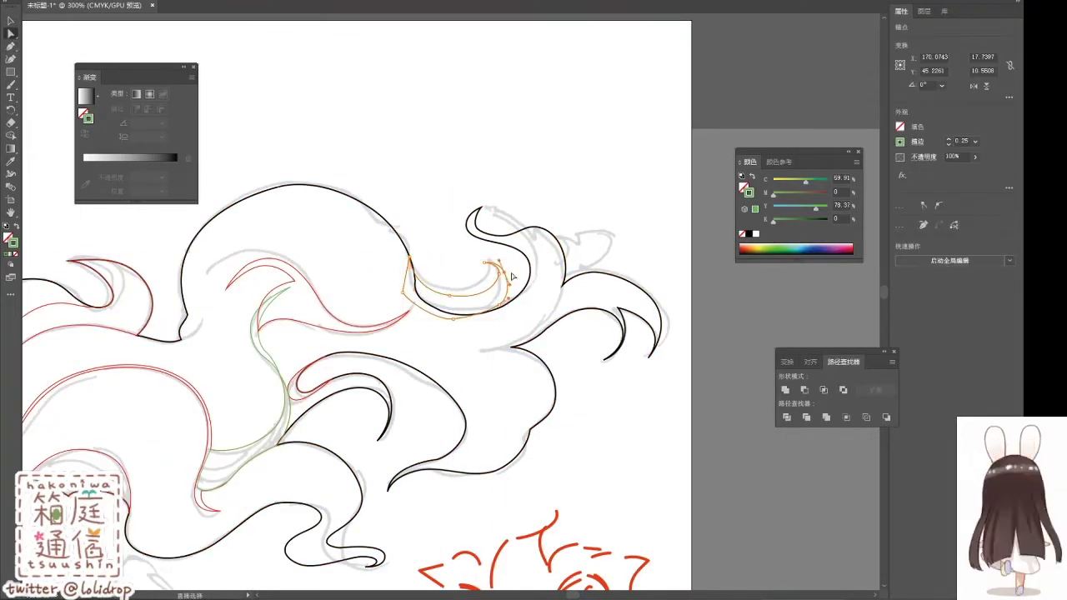
pyautogui.click(930, 11)
pyautogui.moveTo(971, 105); pyautogui.dragTo(971, 205)
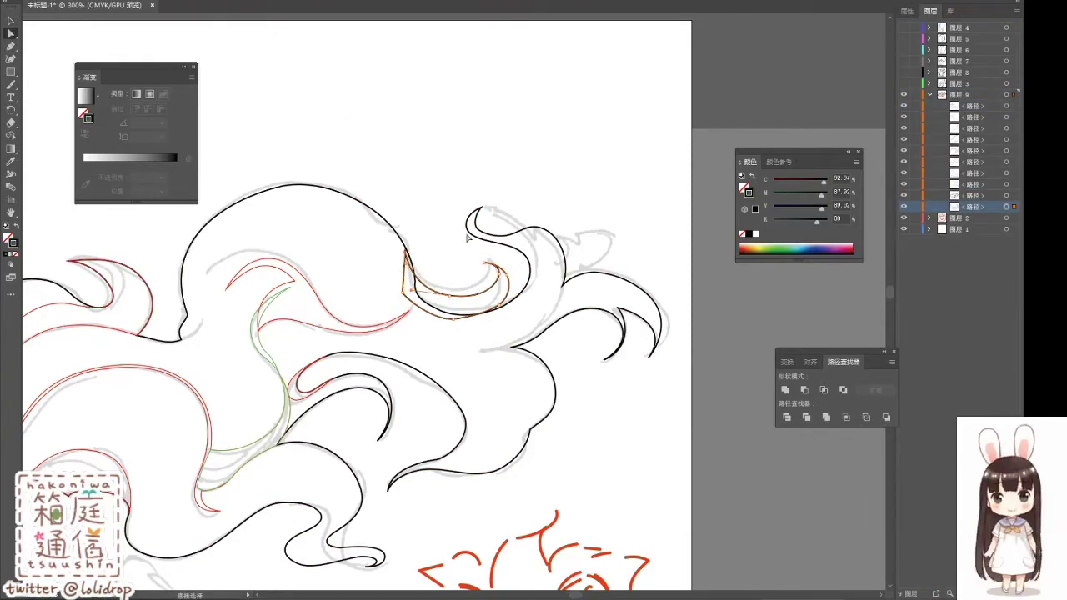
pyautogui.hotkey('ctrl', '-')
pyautogui.hotkey('ctrl', '-')
pyautogui.hotkey('ctrl', '-')
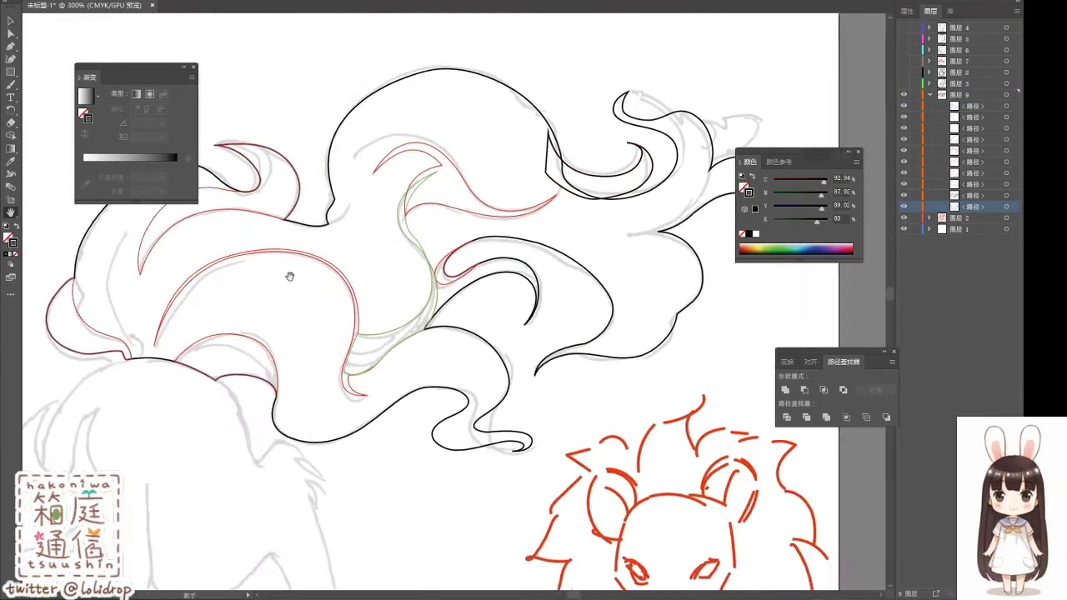
# Step: Fill the tail outline with dark navy, then reveal the strand paths again
pyautogui.moveTo(903, 106); pyautogui.dragTo(904, 183)
pyautogui.doubleClick(10, 241)
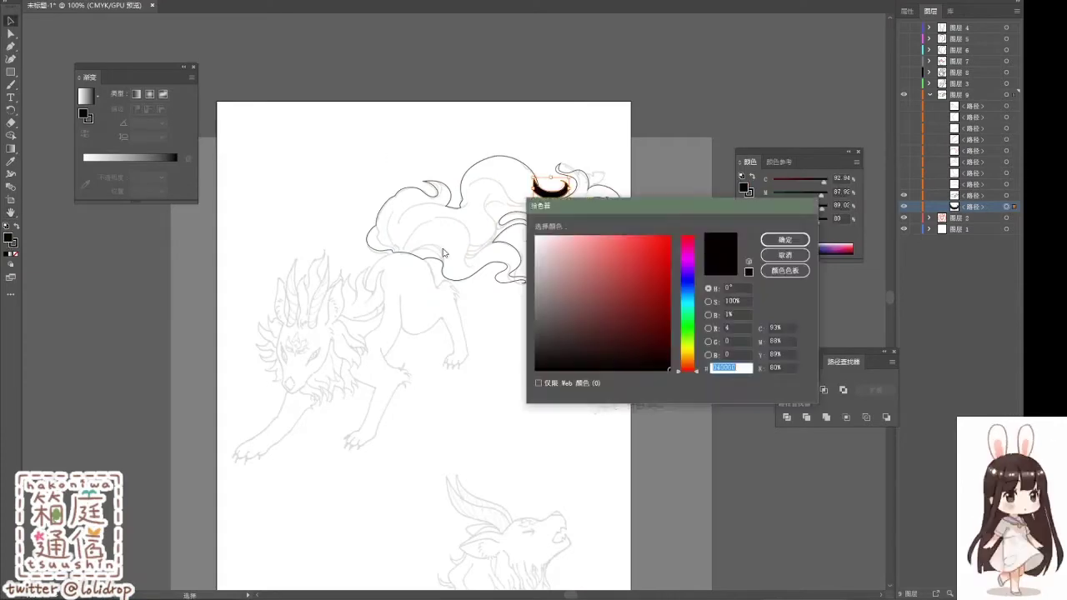
pyautogui.click(467, 216)
pyautogui.doubleClick(10, 240)
pyautogui.press('Return')
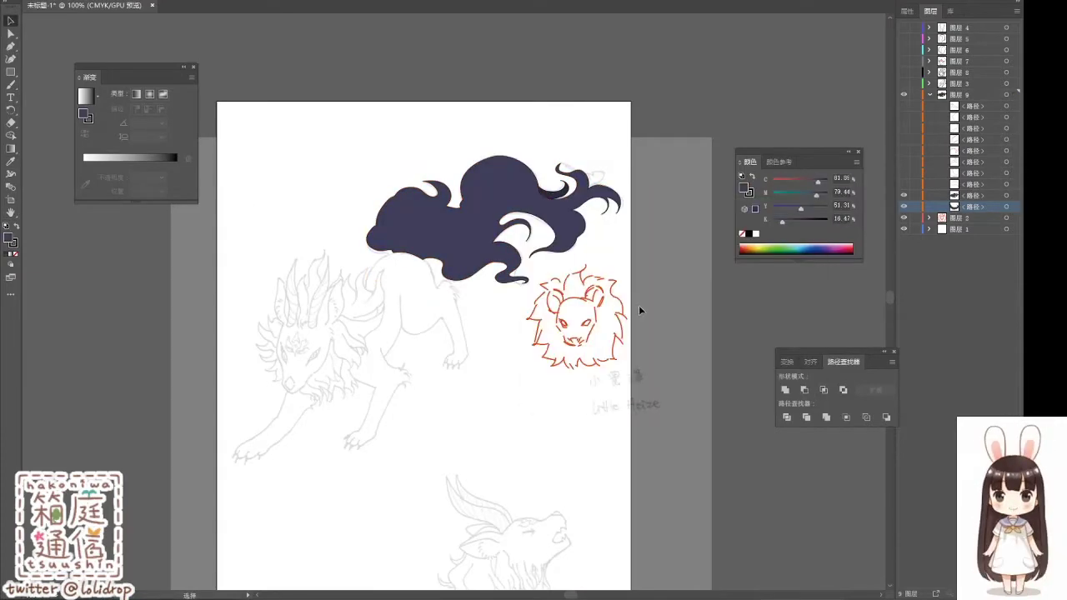
pyautogui.moveTo(904, 162); pyautogui.dragTo(904, 150)
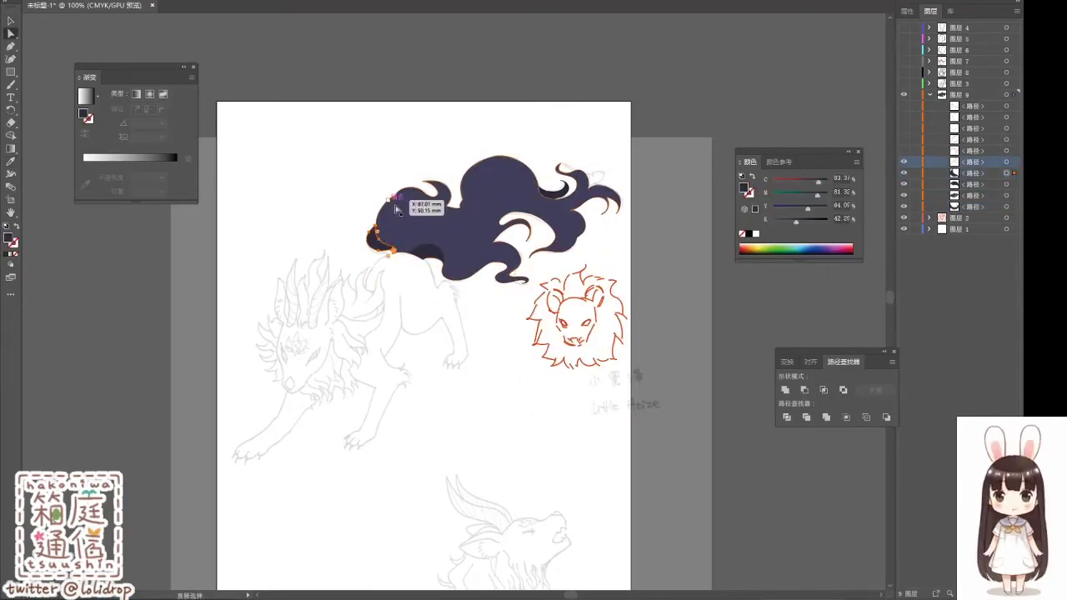
# Step: Select the dark strand shapes inside the tail and reset a strand to black fill
pyautogui.press('a')
pyautogui.click(472, 249)
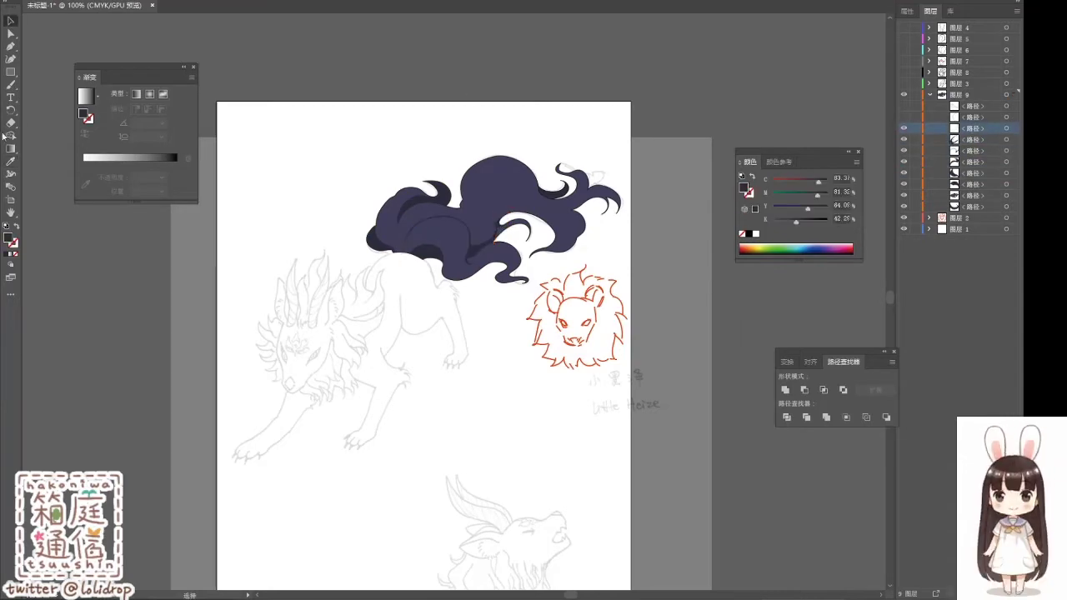
pyautogui.press('v')
pyautogui.press('a')
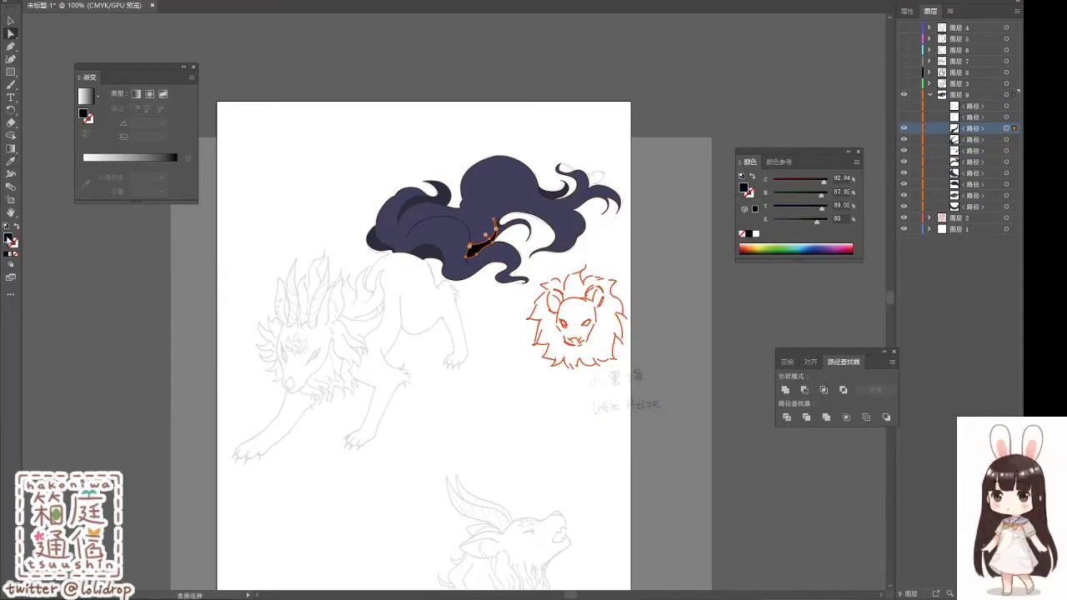
pyautogui.press('a')
pyautogui.click(471, 254)
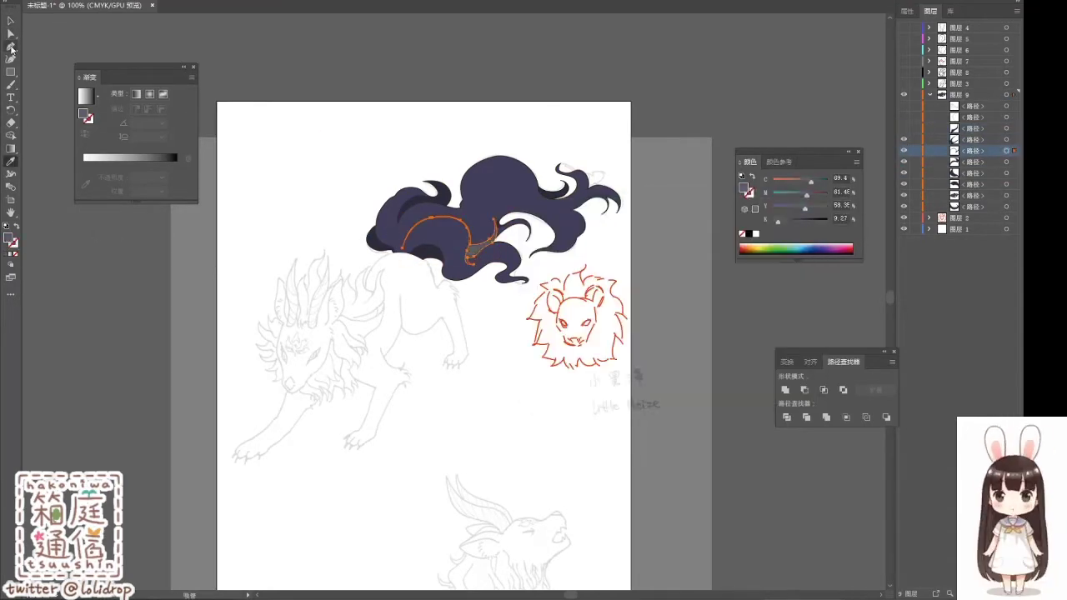
pyautogui.click(426, 256)
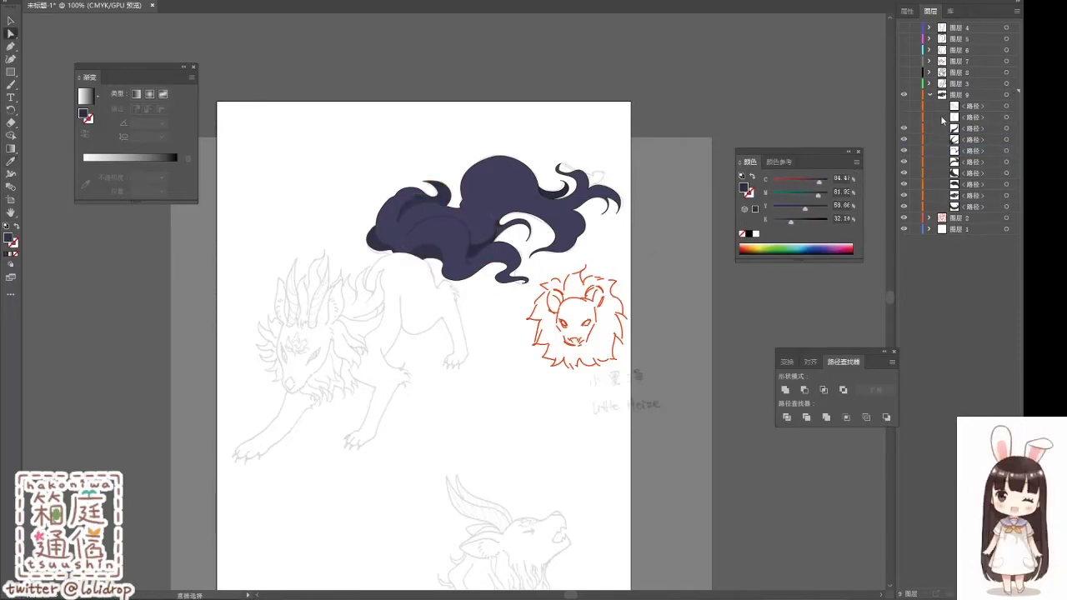
pyautogui.hotkey('ctrl', 'z')
# Step: Duplicate a dark strand to another spot in the hair and join its paths into one shape
pyautogui.hotkey('ctrl', '=')
pyautogui.hotkey('ctrl', '=')
pyautogui.hotkey('ctrl', '=')
pyautogui.moveTo(290, 229); pyautogui.dragTo(283, 230)
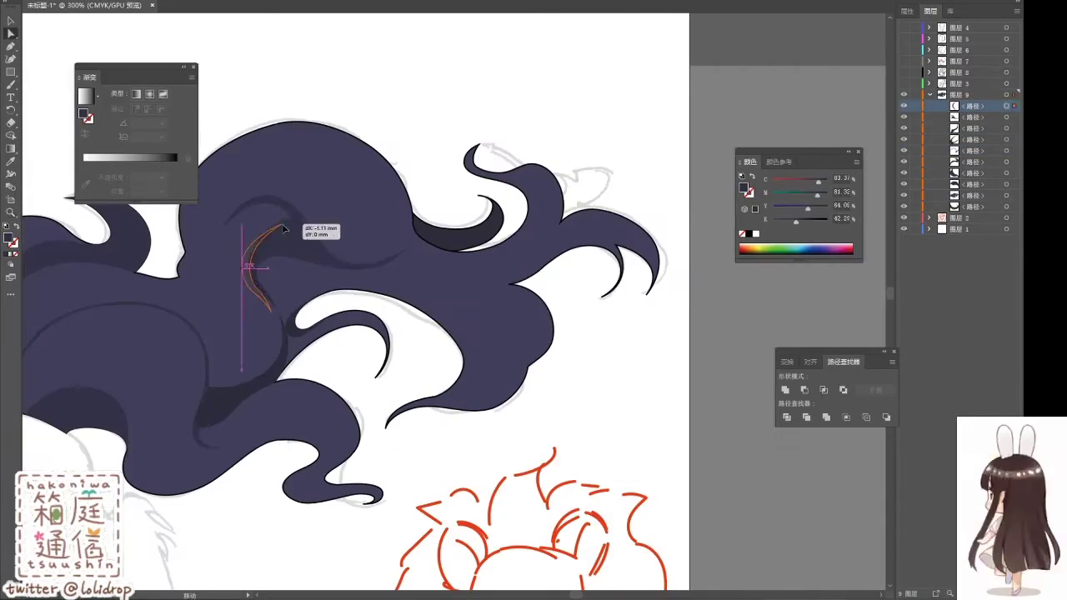
pyautogui.moveTo(283, 328); pyautogui.dragTo(285, 330)
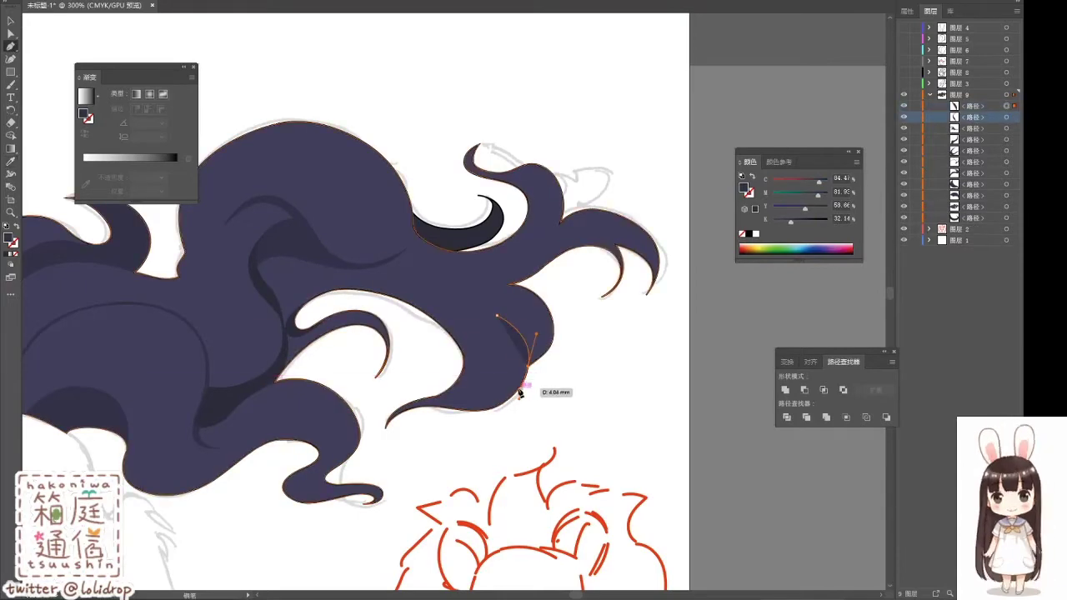
pyautogui.press('a')
pyautogui.click(269, 288)
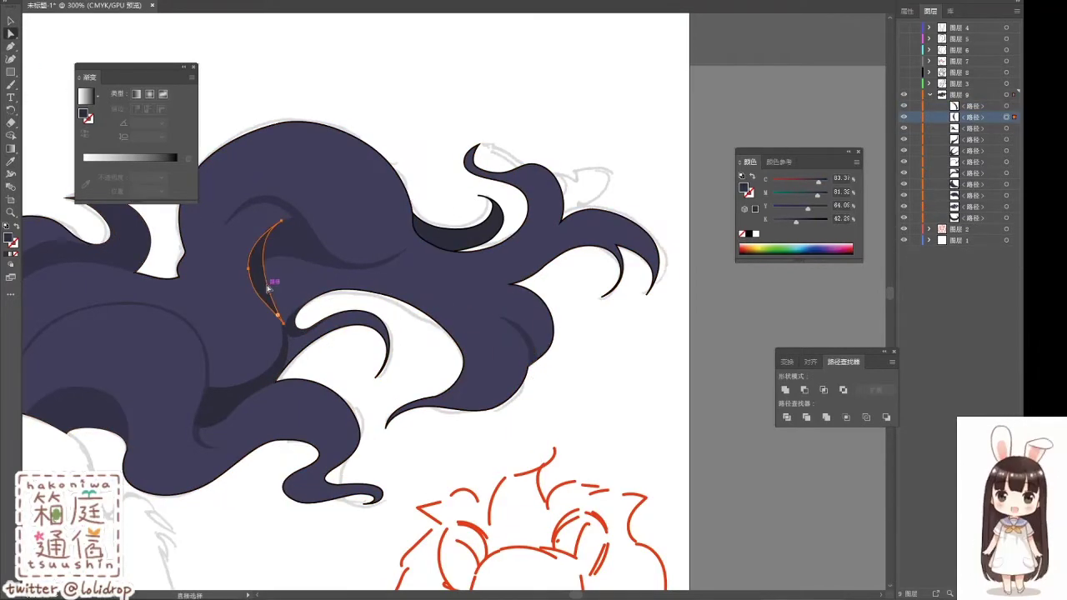
pyautogui.press('p')
pyautogui.click(283, 324)
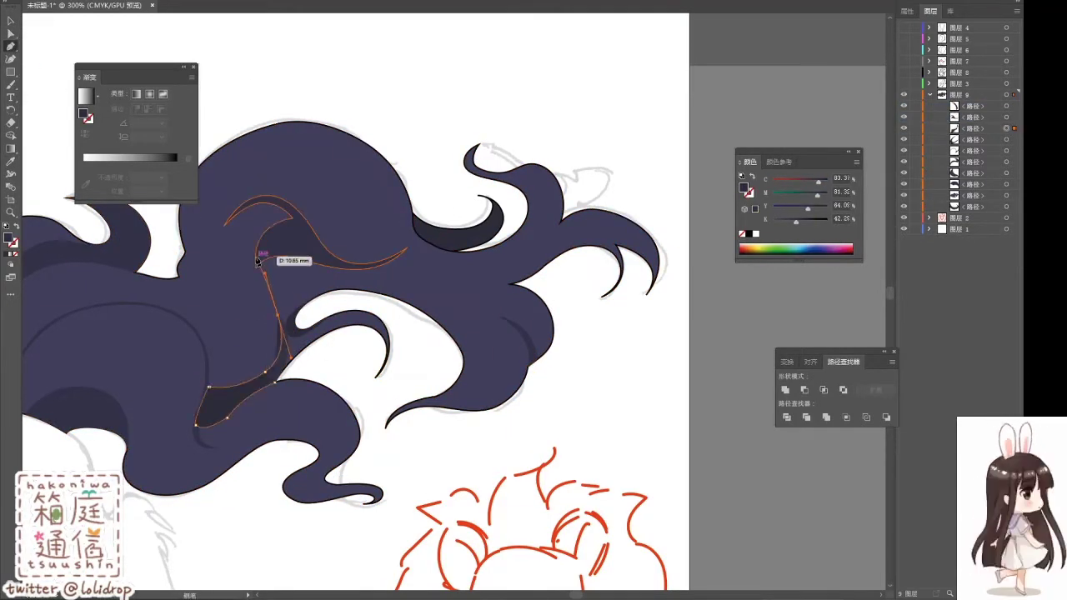
pyautogui.press('v')
pyautogui.click(971, 106)
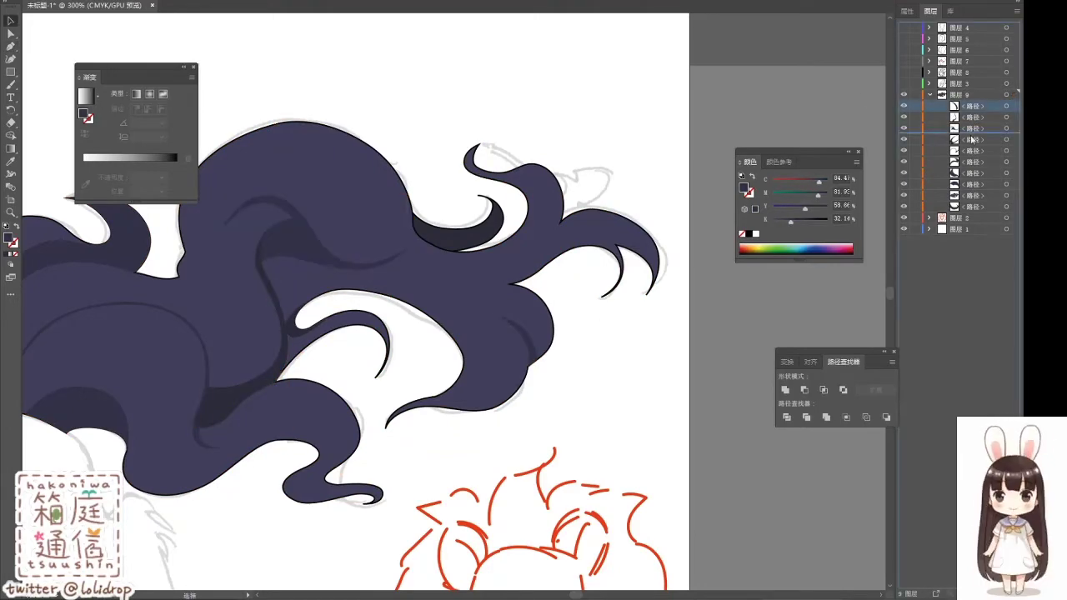
pyautogui.hotkey('ctrl', '-')
# Step: Paint a zigzag marking on the tail with the Paintbrush and set it to 25% opacity
pyautogui.press('b')
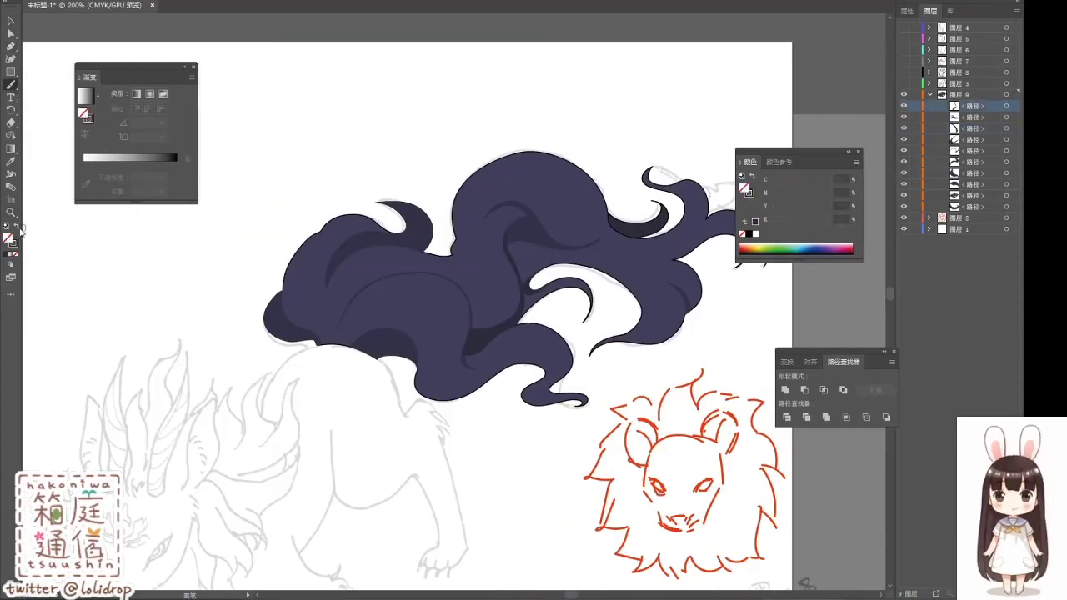
pyautogui.moveTo(336, 285); pyautogui.dragTo(370, 264)
pyautogui.press('v')
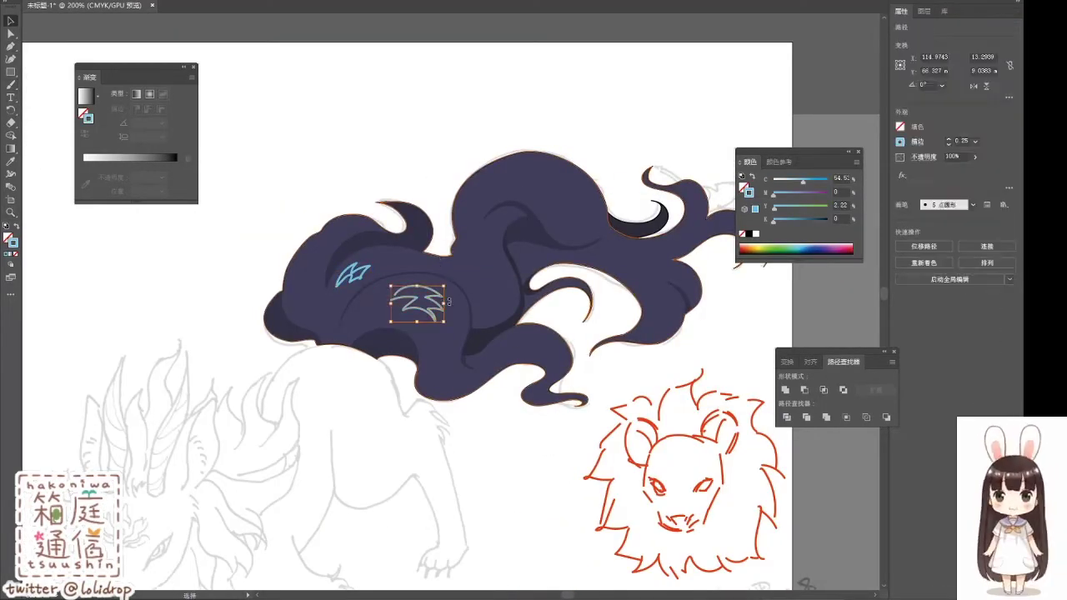
pyautogui.click(341, 283)
pyautogui.press('p')
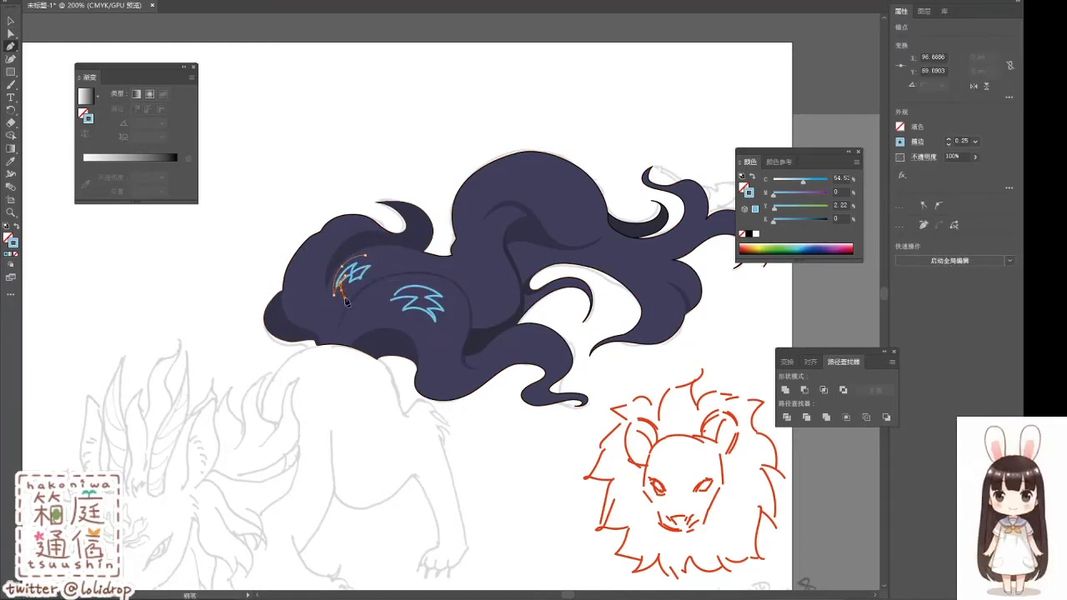
pyautogui.press('2')
pyautogui.press('5')
pyautogui.hotkey('ctrl', 'shift', 'a')
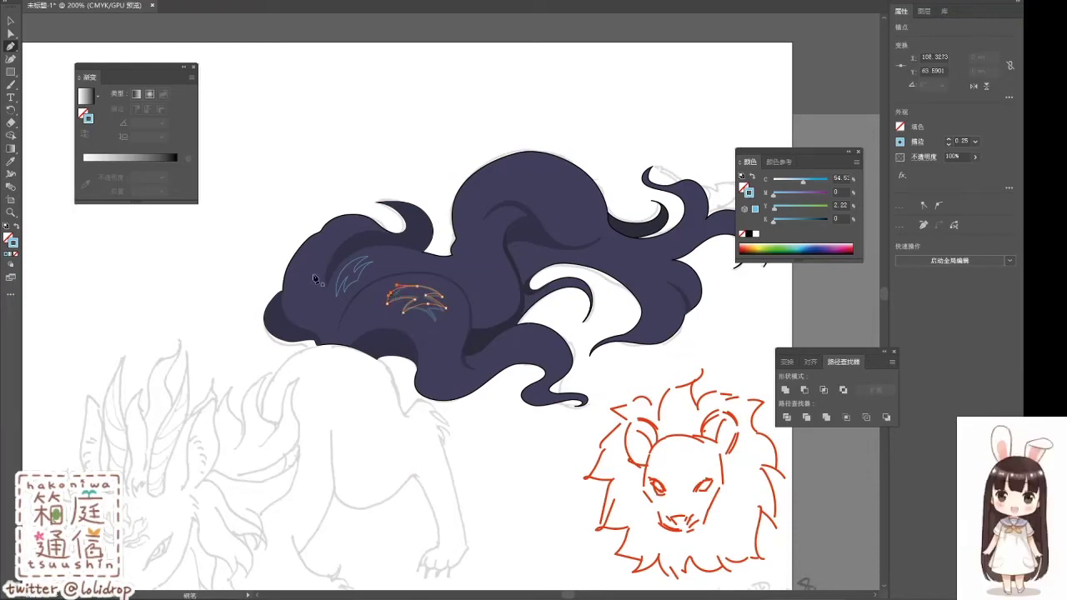
# Step: Finish the second marking shape, dim it, and shift the view up and right
pyautogui.click(345, 274)
pyautogui.press('2')
pyautogui.press('5')
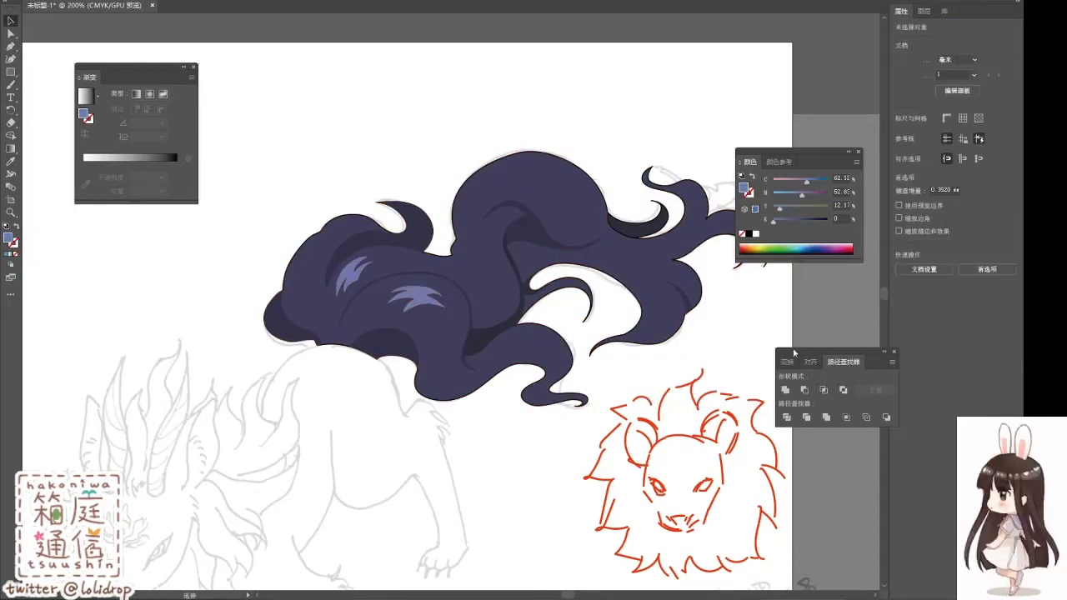
pyautogui.moveTo(501, 376); pyautogui.dragTo(663, 225)
pyautogui.click(930, 11)
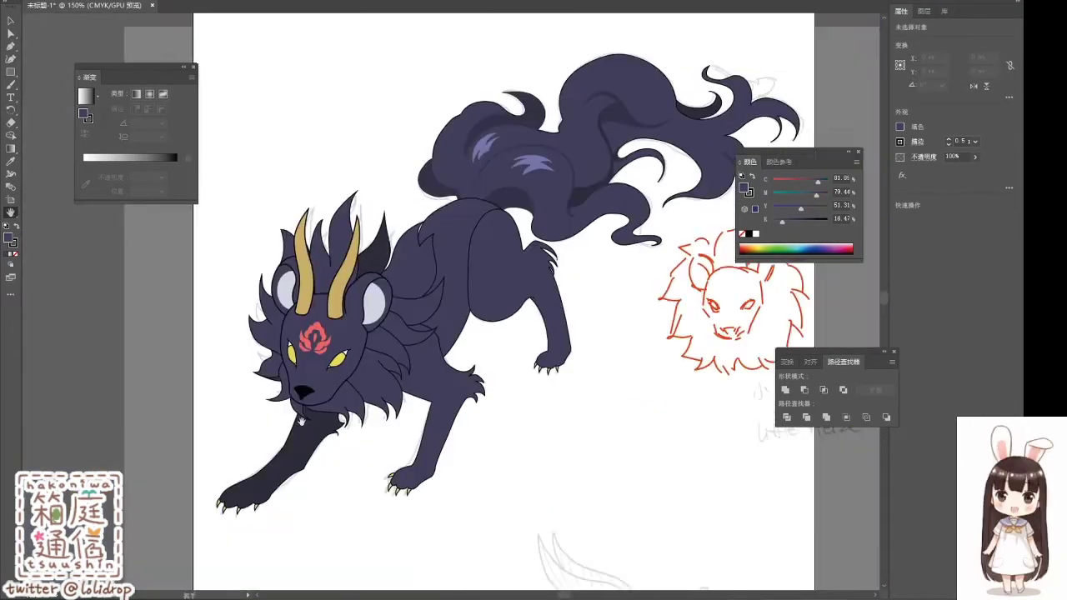
# Step: Pan across the beast's body to review the finished coloured drawing
pyautogui.moveTo(498, 384); pyautogui.dragTo(474, 406)
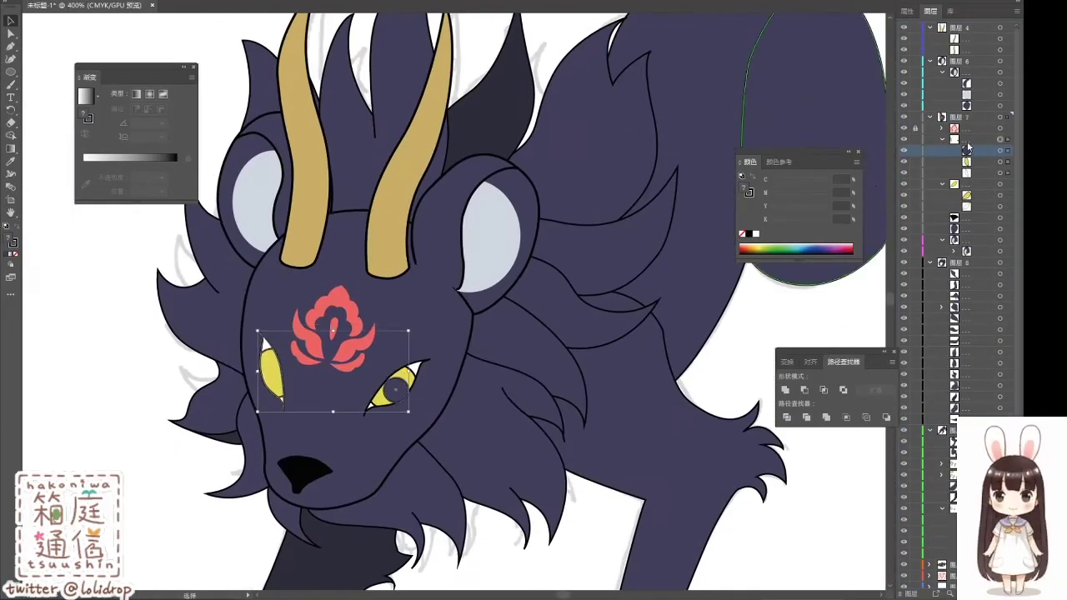
# Step: Reposition the right pupil, colour both pupils yellow, and add a small highlight ellipse
pyautogui.moveTo(398, 395); pyautogui.dragTo(416, 382)
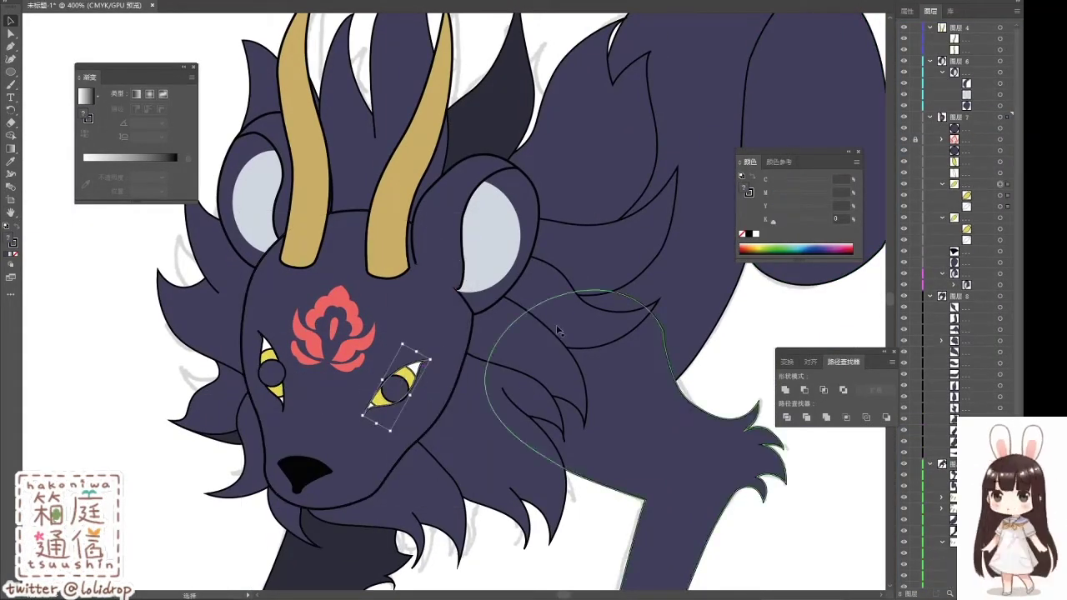
pyautogui.click(405, 392)
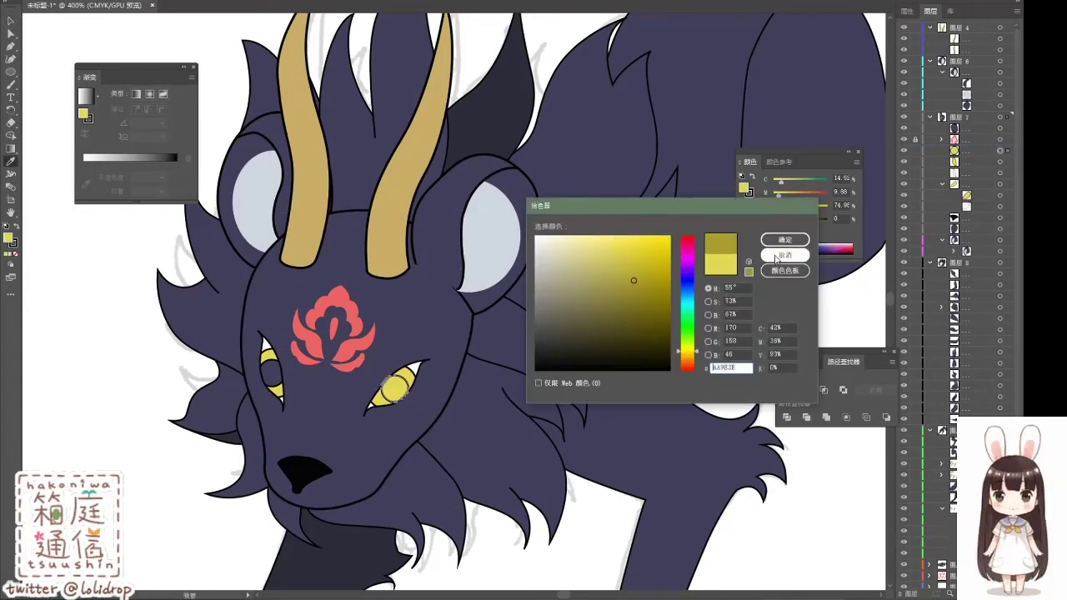
pyautogui.click(418, 385)
pyautogui.click(8, 31)
pyautogui.moveTo(388, 395); pyautogui.dragTo(402, 379)
# Step: Give the face a purple gradient fill with its left stop moved to about 10%
pyautogui.hotkey('ctrl', '0')
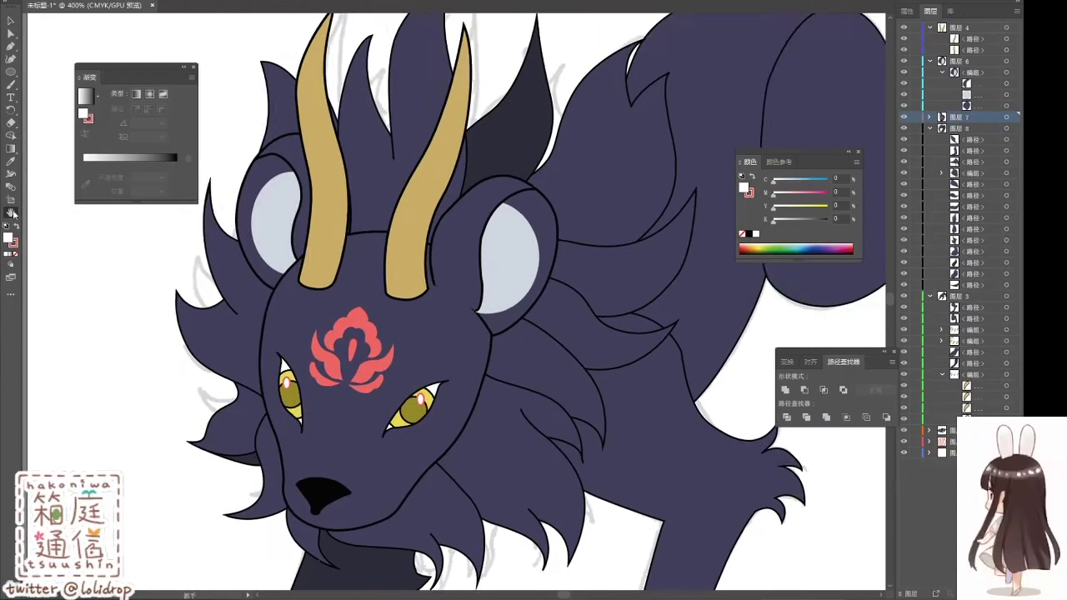
pyautogui.click(250, 245)
pyautogui.press('i')
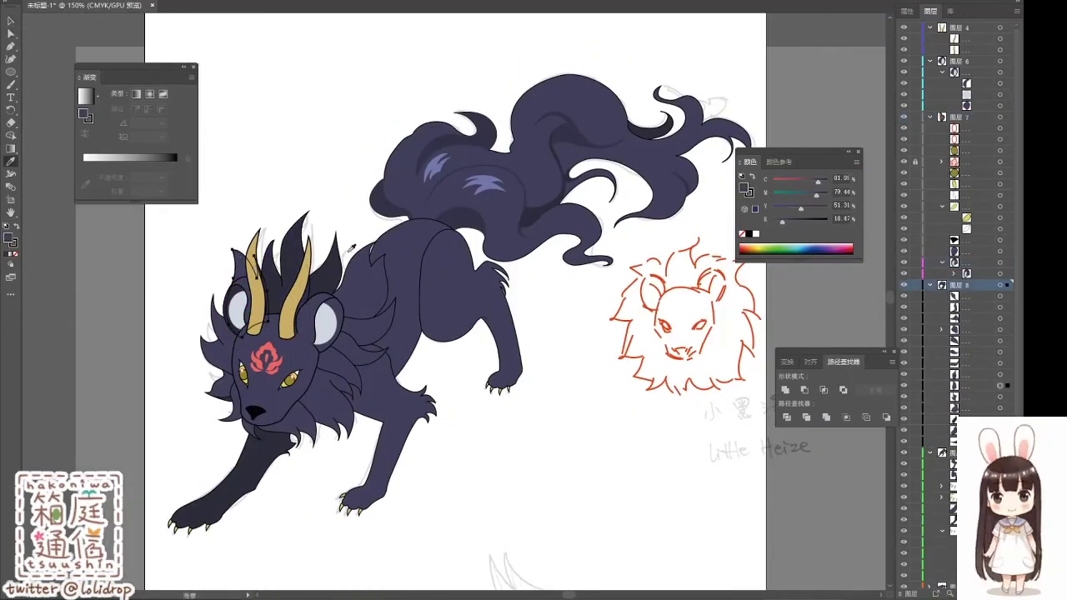
pyautogui.moveTo(463, 379); pyautogui.dragTo(482, 366)
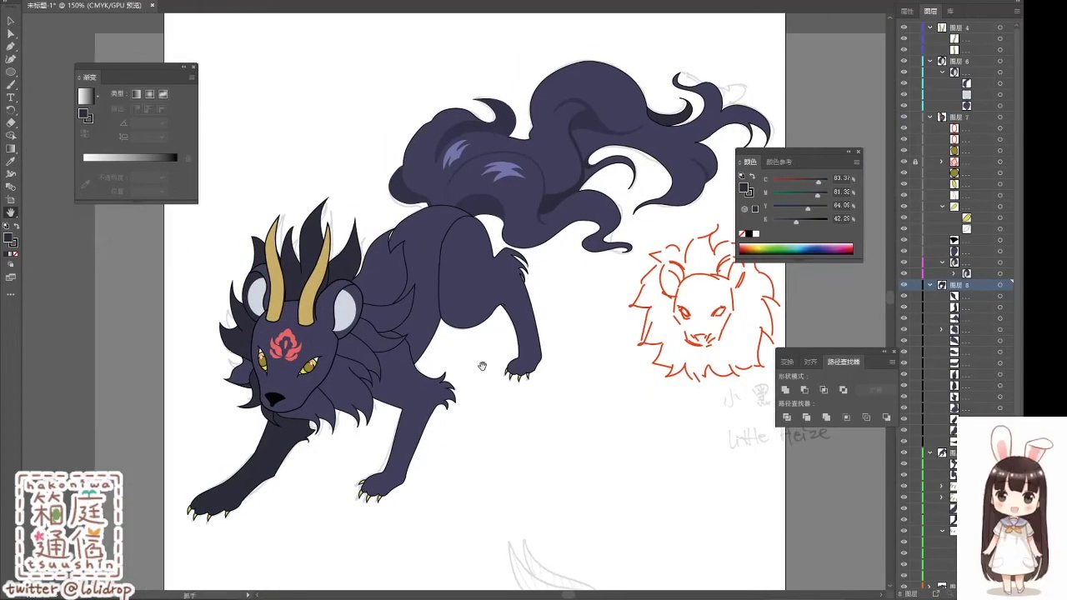
pyautogui.press('g')
pyautogui.moveTo(278, 415); pyautogui.dragTo(306, 289)
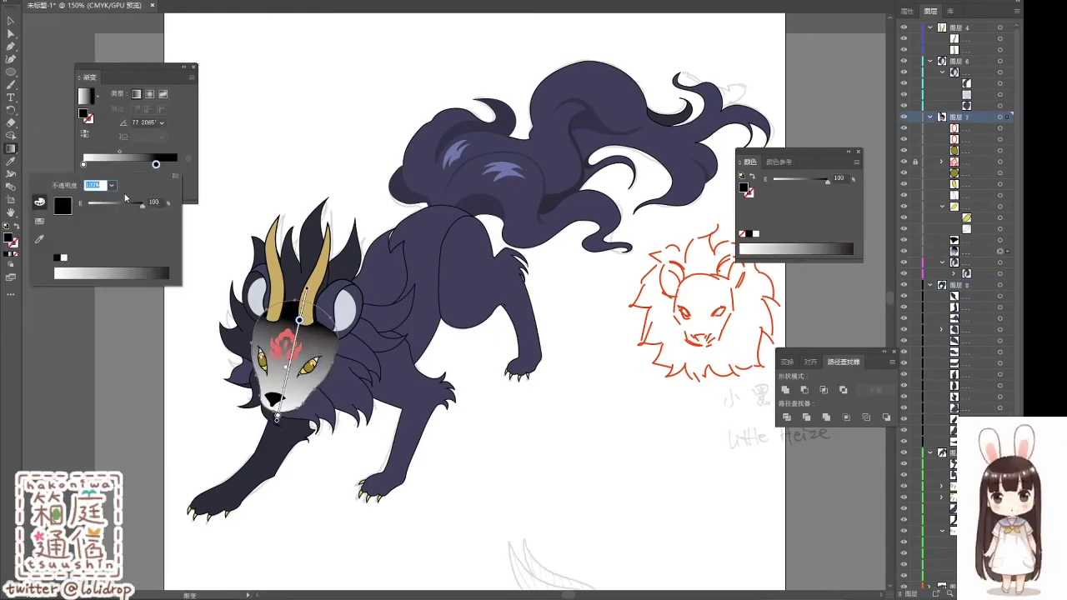
pyautogui.doubleClick(84, 164)
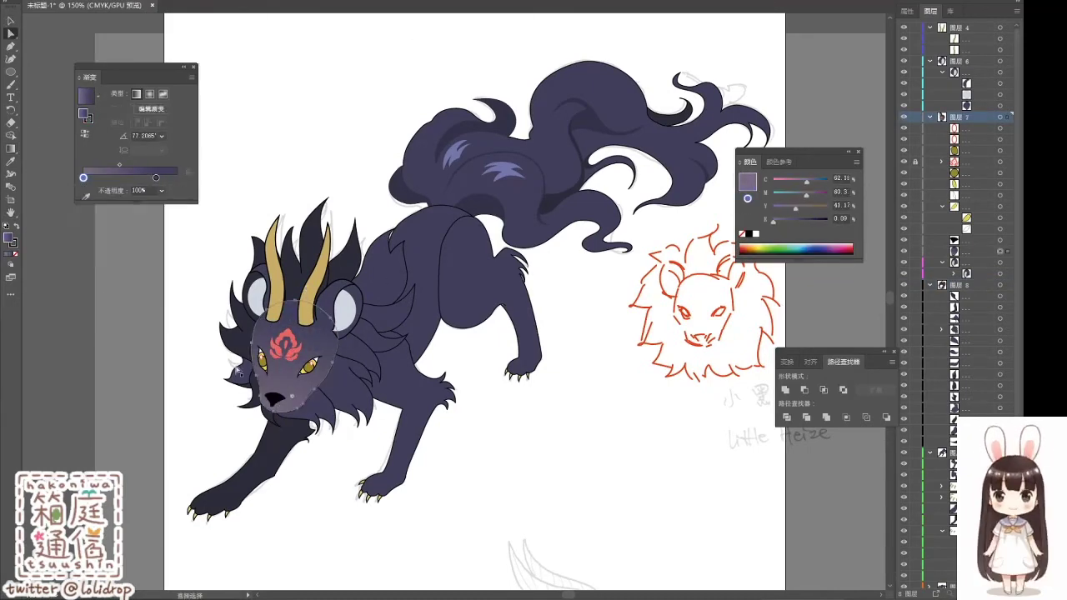
pyautogui.moveTo(83, 164); pyautogui.dragTo(93, 164)
# Step: Apply purple gradients to the tail diagonally, the spike between the horns, and the head
pyautogui.moveTo(482, 239); pyautogui.dragTo(672, 65)
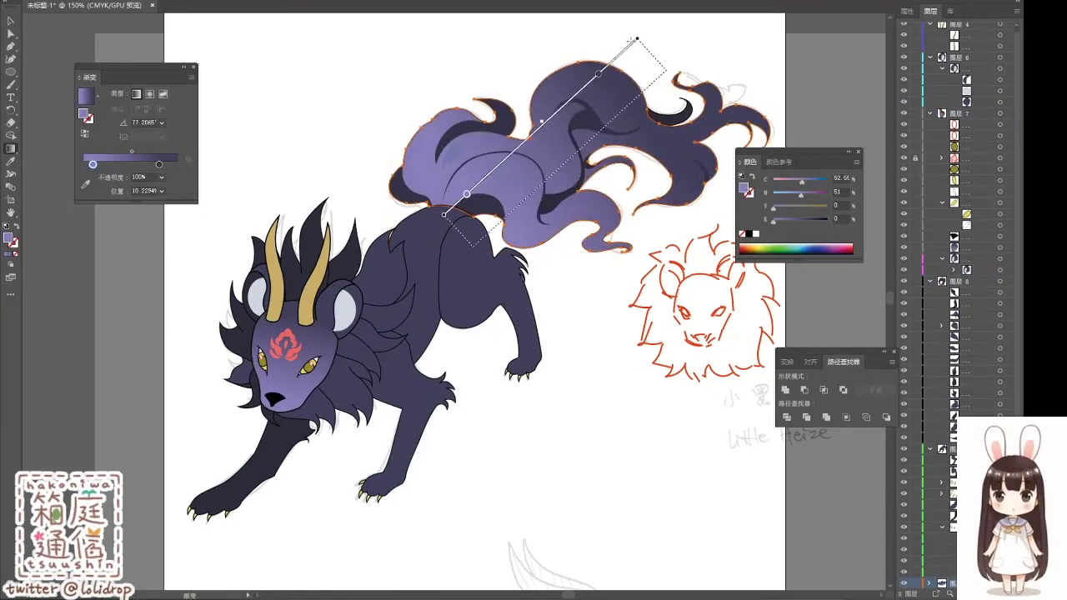
pyautogui.hotkey('ctrl', 'shift', 'a')
pyautogui.moveTo(299, 135); pyautogui.dragTo(233, 160)
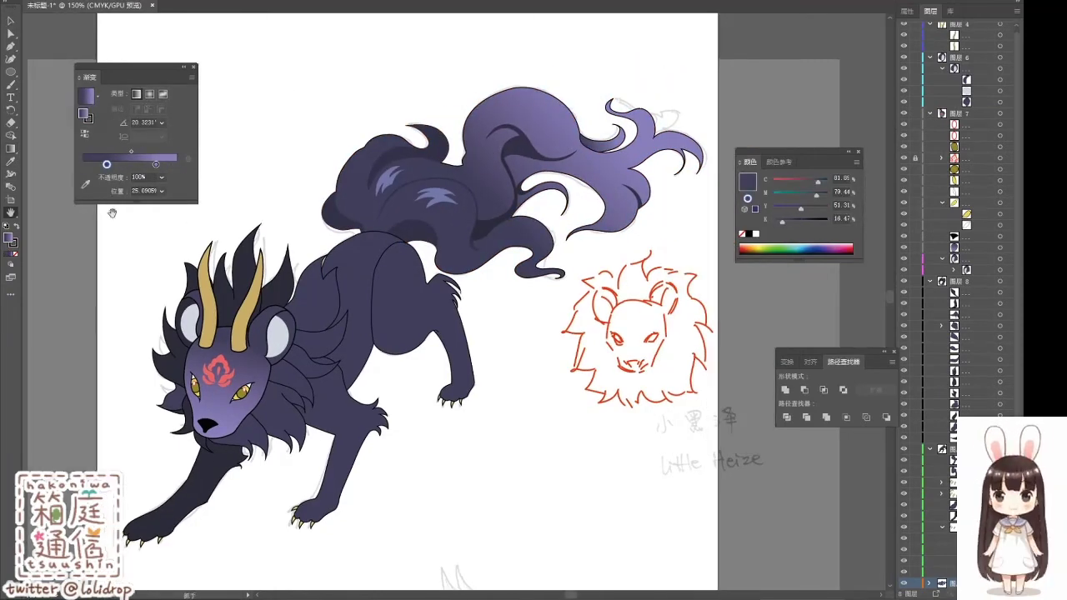
pyautogui.moveTo(238, 312); pyautogui.dragTo(249, 220)
pyautogui.hotkey('ctrl', 'shift', 'a')
pyautogui.moveTo(215, 412); pyautogui.dragTo(254, 450)
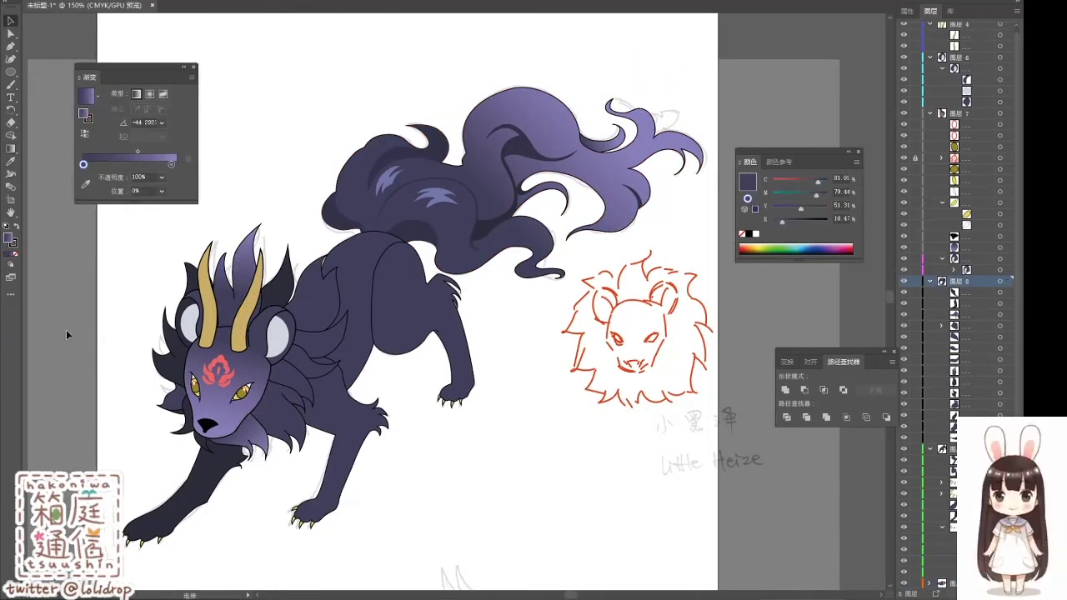
# Step: Fill the neck mane with a lighter purple gradient, lengthen the shoulder fur gradient, and re-aim the face gradient
pyautogui.click(284, 400)
pyautogui.moveTo(265, 382); pyautogui.dragTo(317, 382)
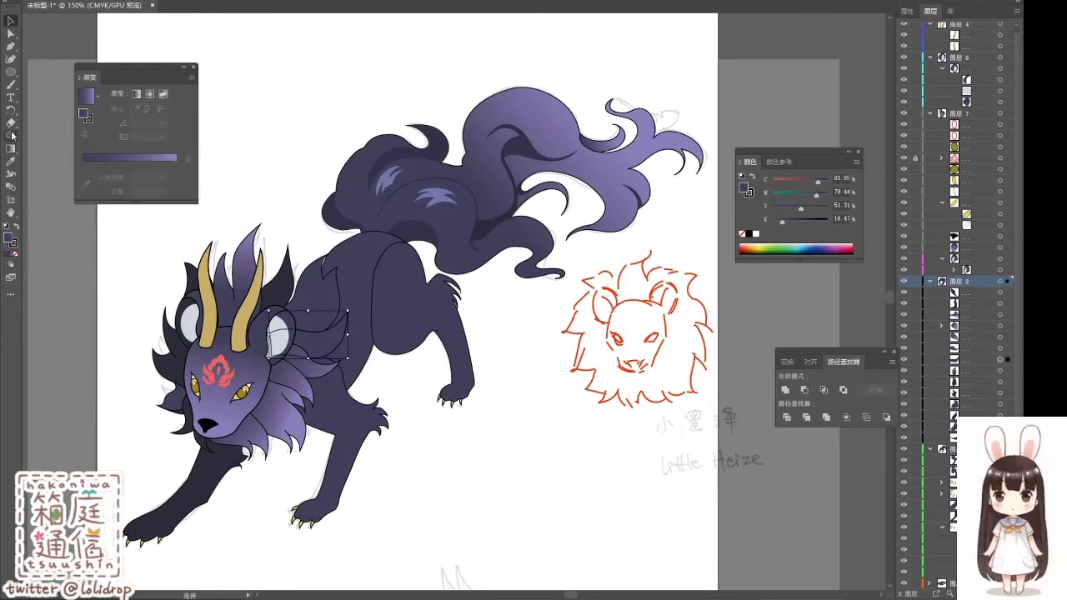
pyautogui.moveTo(265, 348); pyautogui.dragTo(349, 268)
pyautogui.press('g')
pyautogui.moveTo(203, 385); pyautogui.dragTo(176, 438)
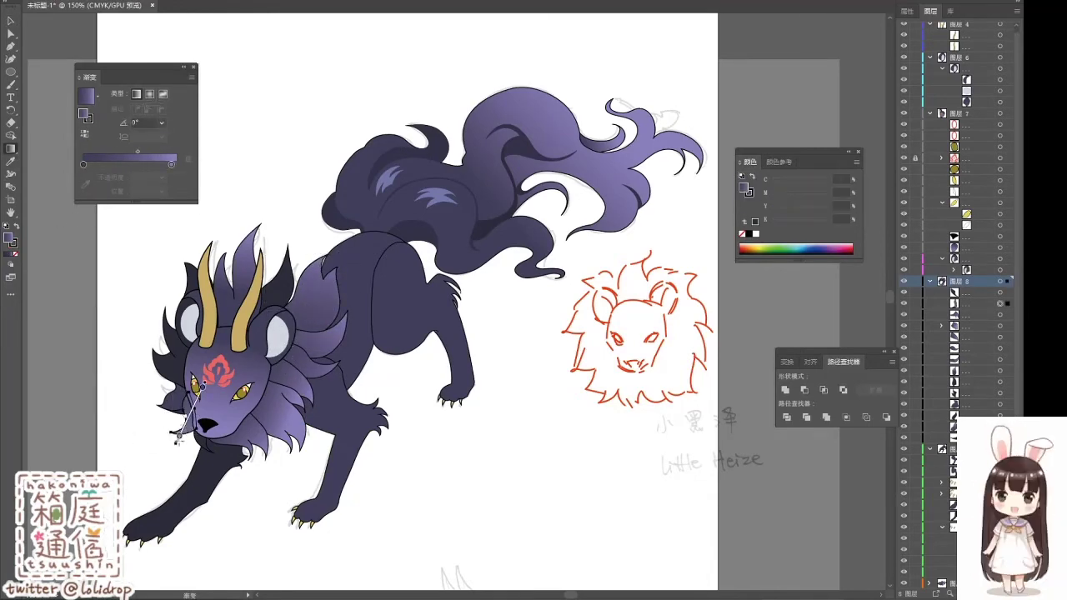
# Step: Give the thigh a purple gradient aimed diagonally
pyautogui.press('a')
pyautogui.click(340, 372)
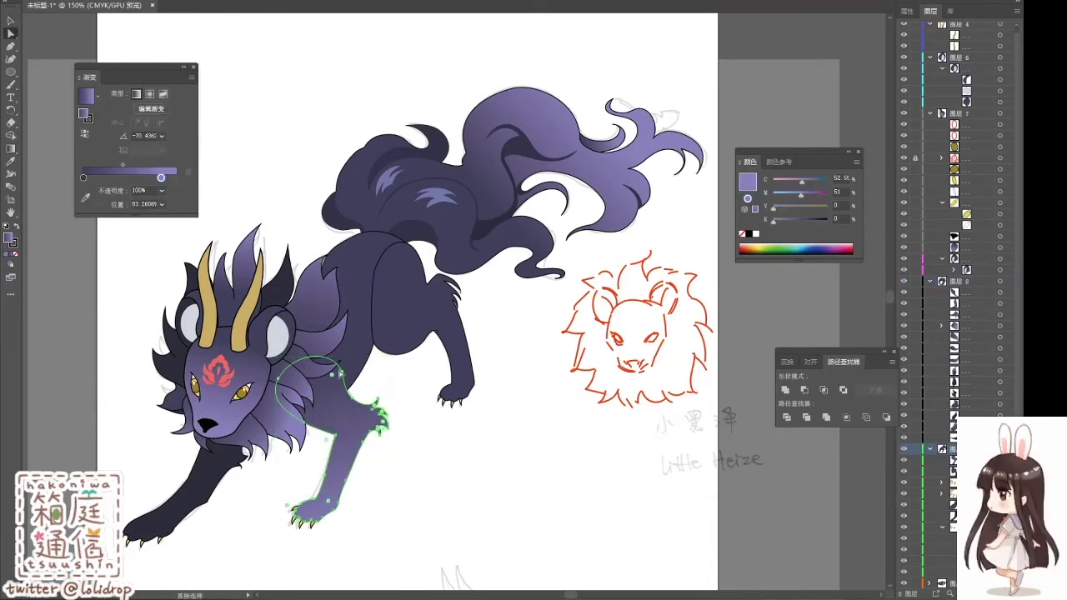
pyautogui.press('v')
pyautogui.click(453, 429)
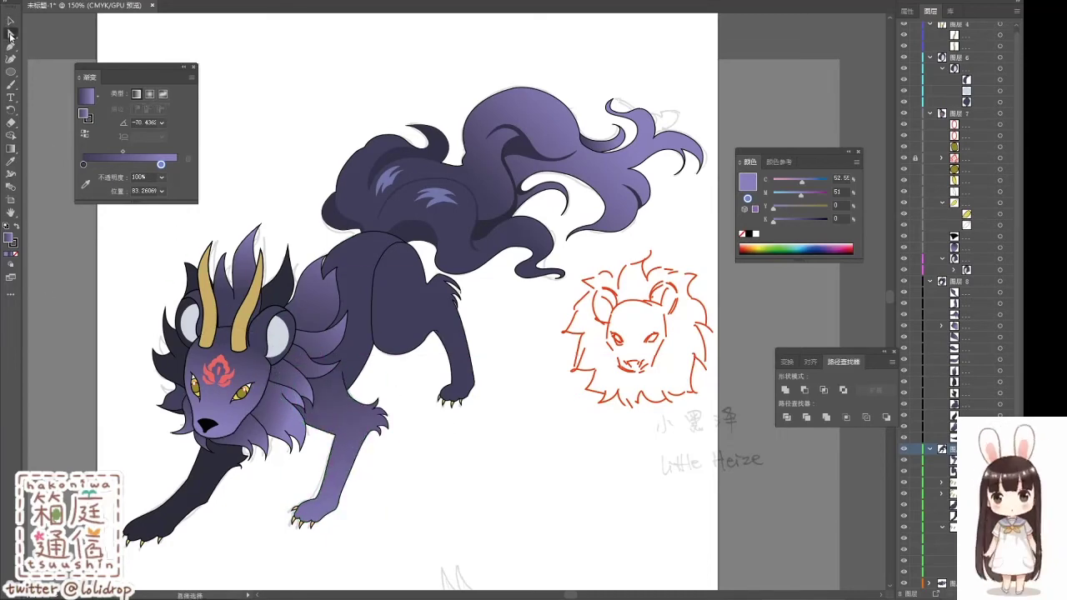
pyautogui.click(208, 417)
pyautogui.press('g')
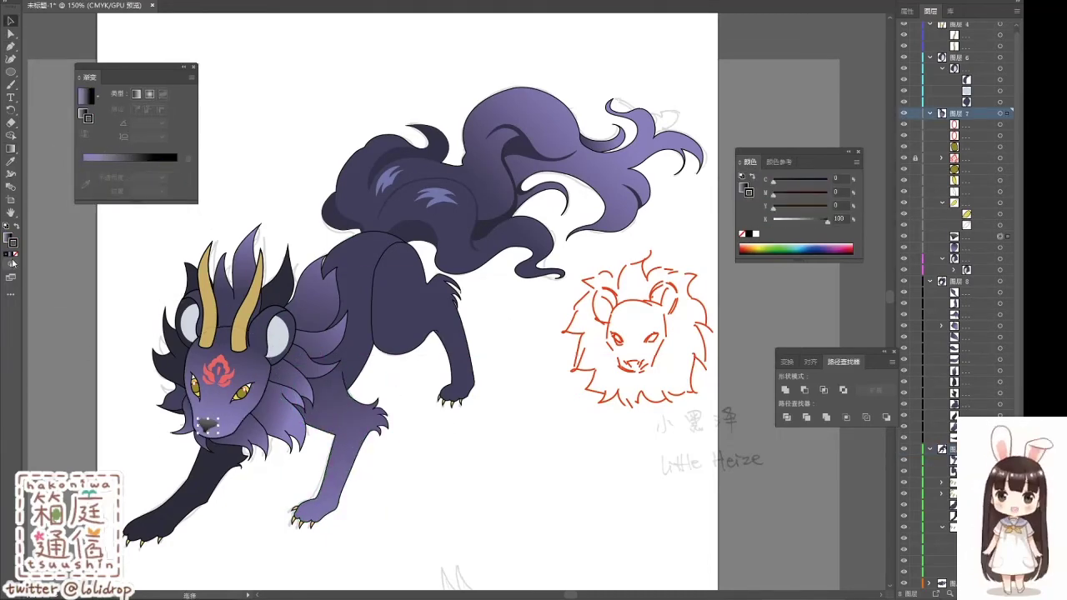
pyautogui.click(400, 292)
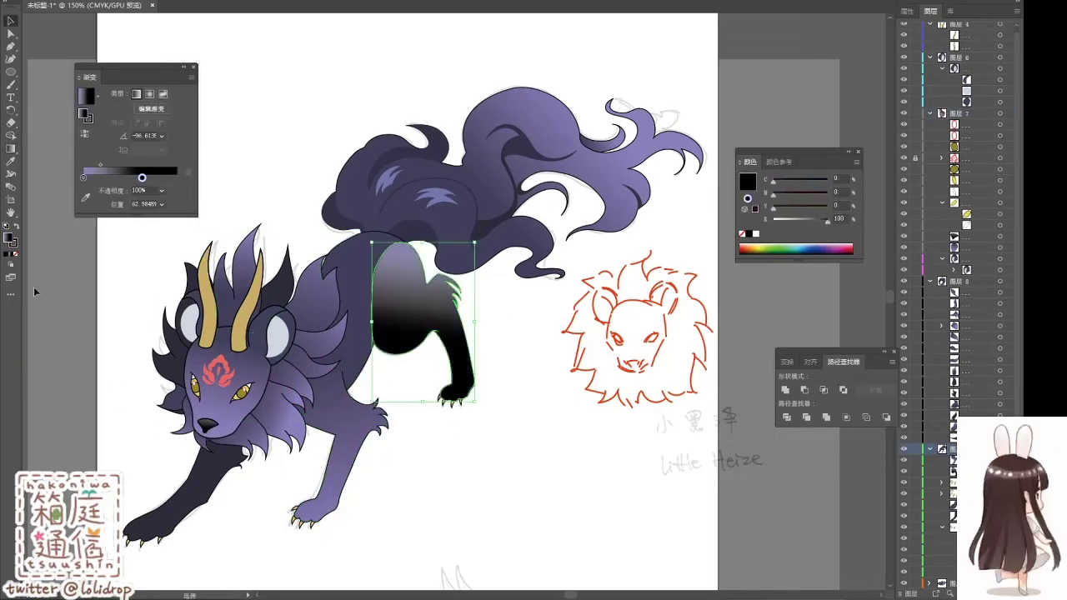
pyautogui.click(13, 253)
pyautogui.moveTo(496, 413); pyautogui.dragTo(454, 279)
# Step: Recolour the forehead mark light blue
pyautogui.press('v')
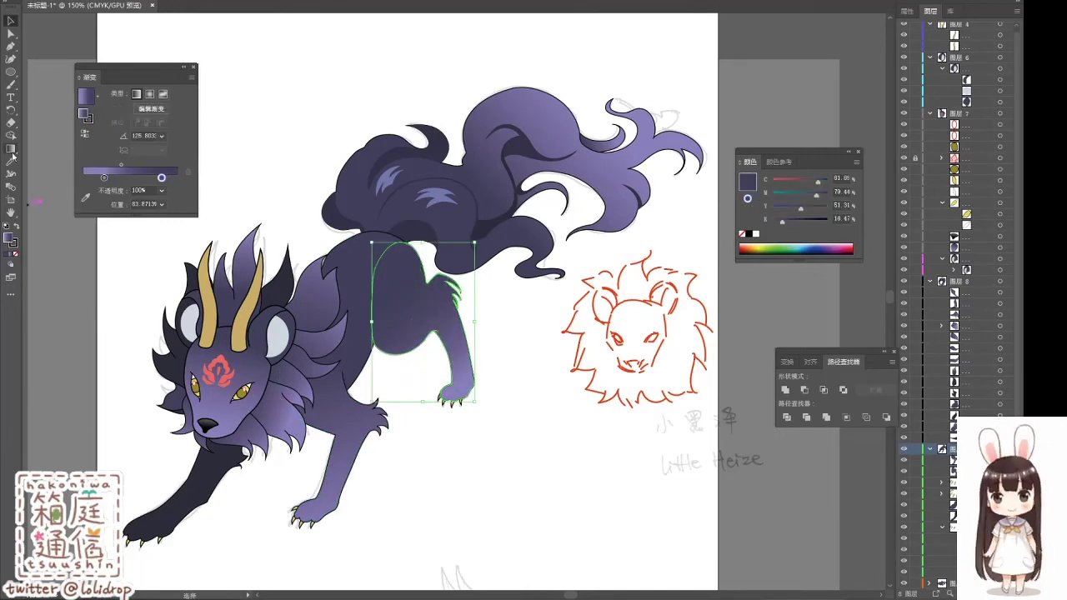
pyautogui.click(168, 267)
pyautogui.click(218, 367)
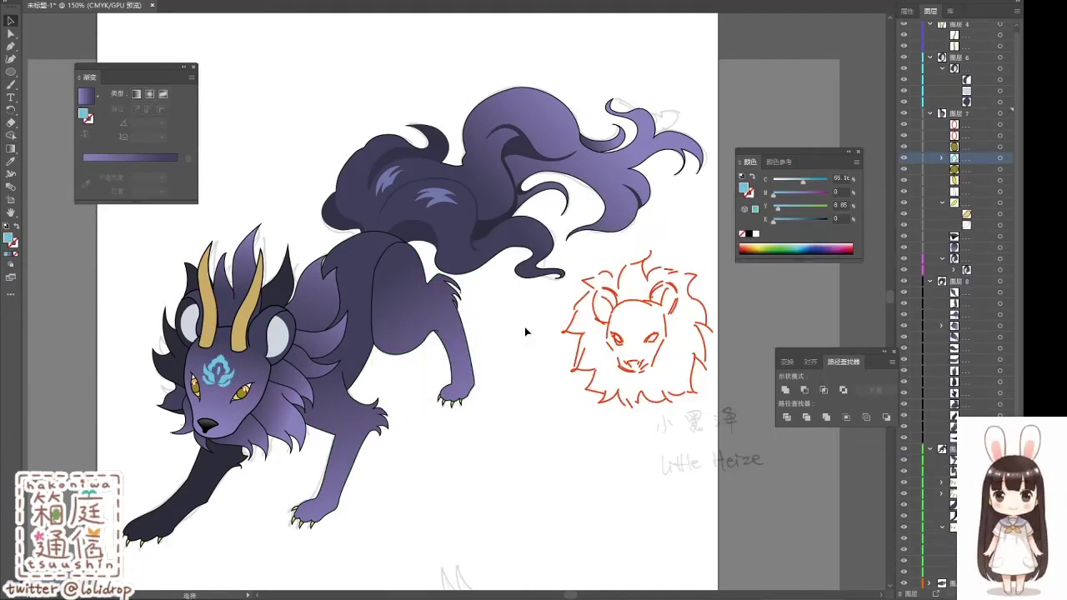
pyautogui.moveTo(235, 359); pyautogui.dragTo(263, 353)
pyautogui.press('v')
pyautogui.click(234, 287)
# Step: Apply a gold gradient to the left horn, darkening its first stop at 7.6%
pyautogui.press('g')
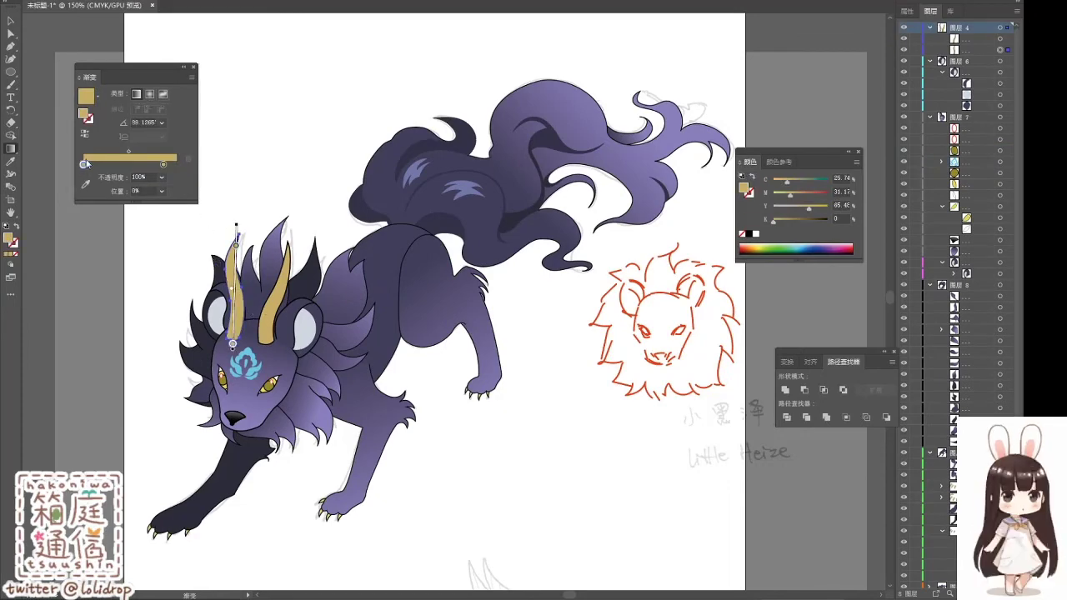
pyautogui.moveTo(84, 165); pyautogui.dragTo(90, 164)
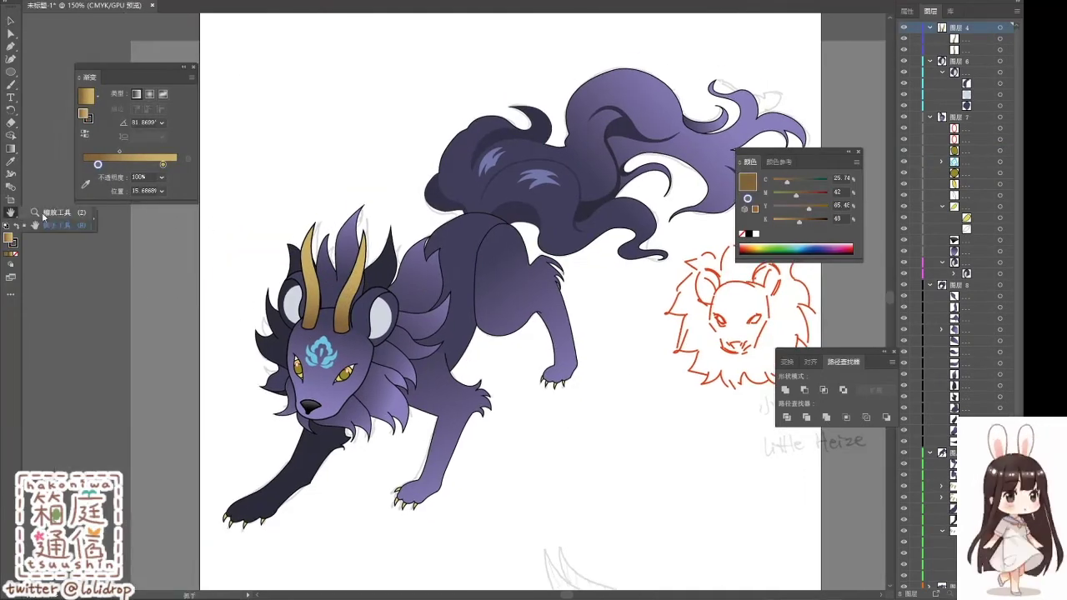
pyautogui.click(479, 316)
# Step: Pull the leg's upper-left anchor up so its outline flows into the body
pyautogui.scroll(5, 512, 296)
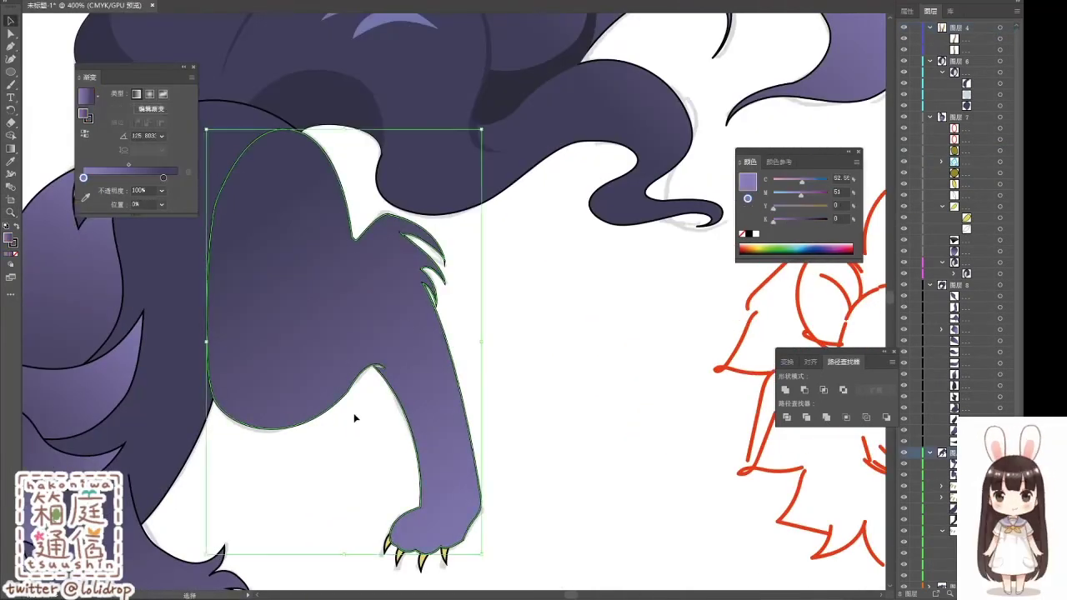
pyautogui.moveTo(219, 401); pyautogui.dragTo(219, 204)
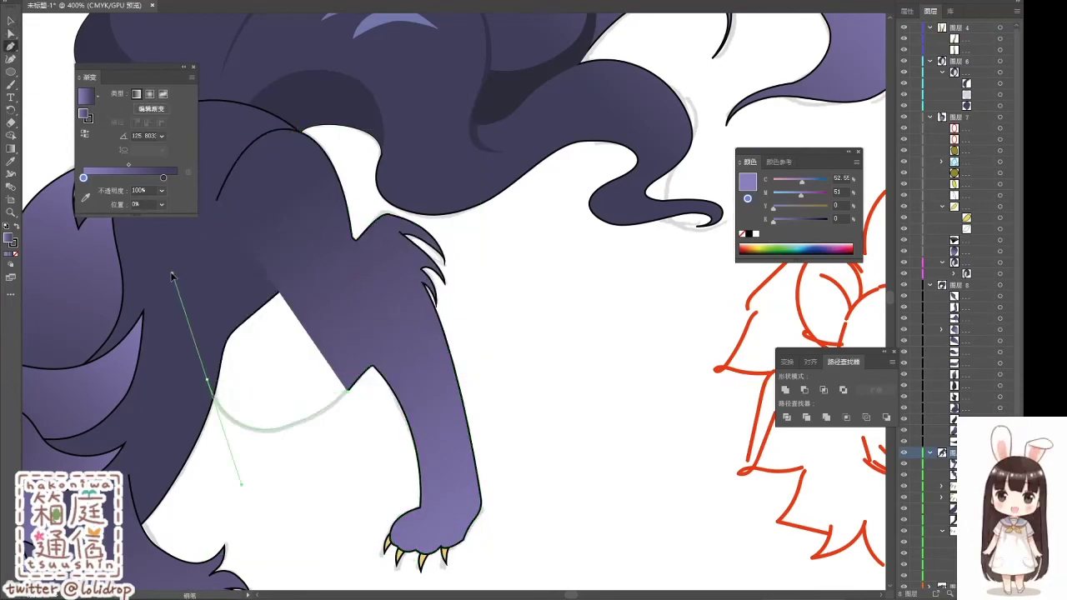
pyautogui.scroll(-5, 583, 185)
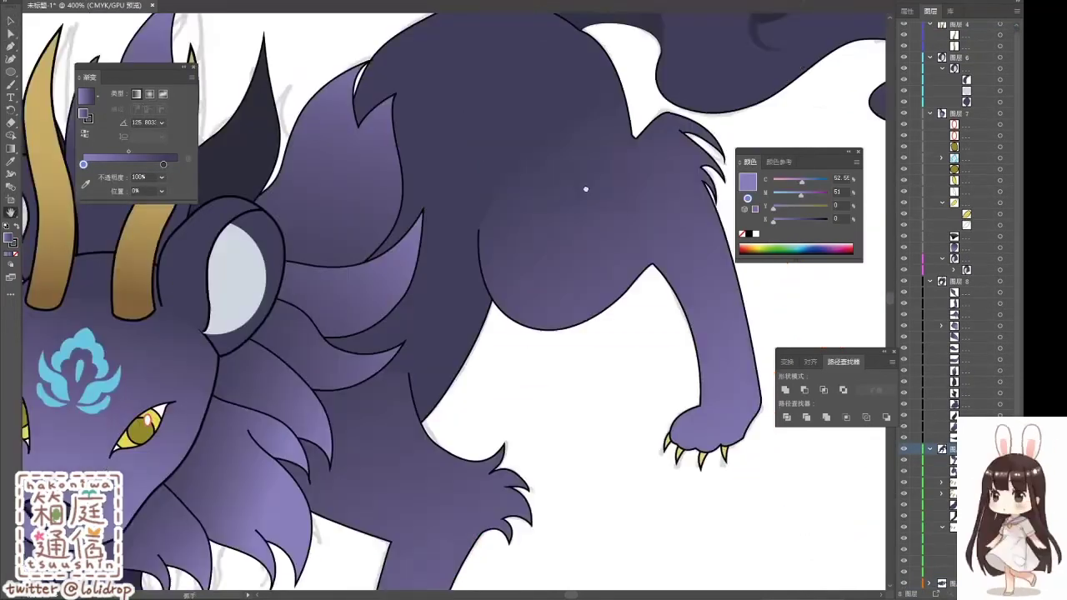
pyautogui.press('p')
pyautogui.scroll(5, 431, 319)
pyautogui.press('v')
pyautogui.click(431, 319)
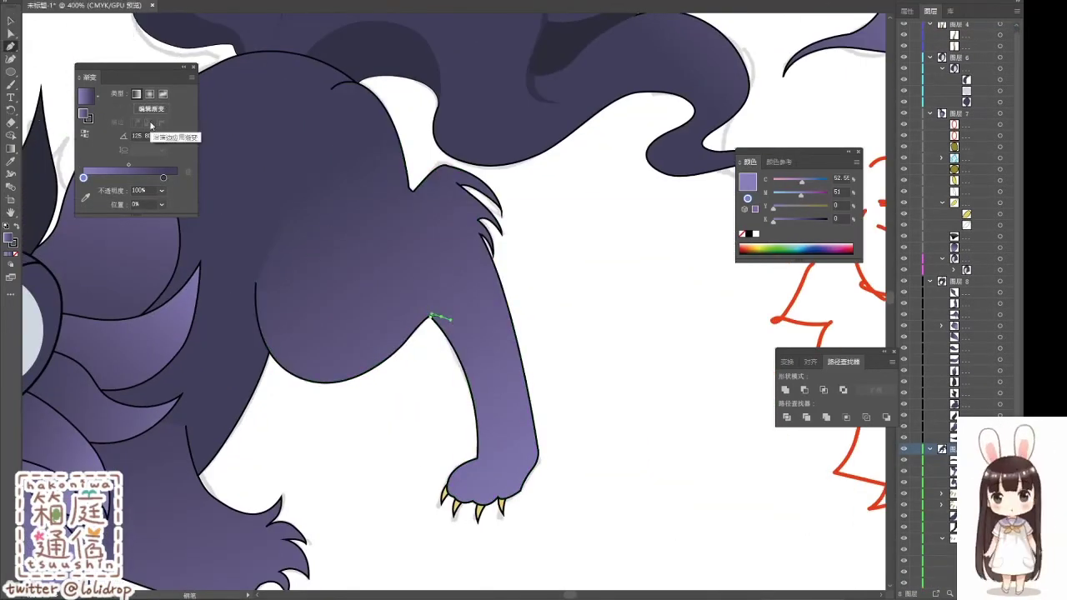
pyautogui.scroll(-1, 945, 437)
pyautogui.scroll(5, 466, 346)
# Step: Change the right eye iris gradient stops to a warmer amber gold
pyautogui.click(425, 327)
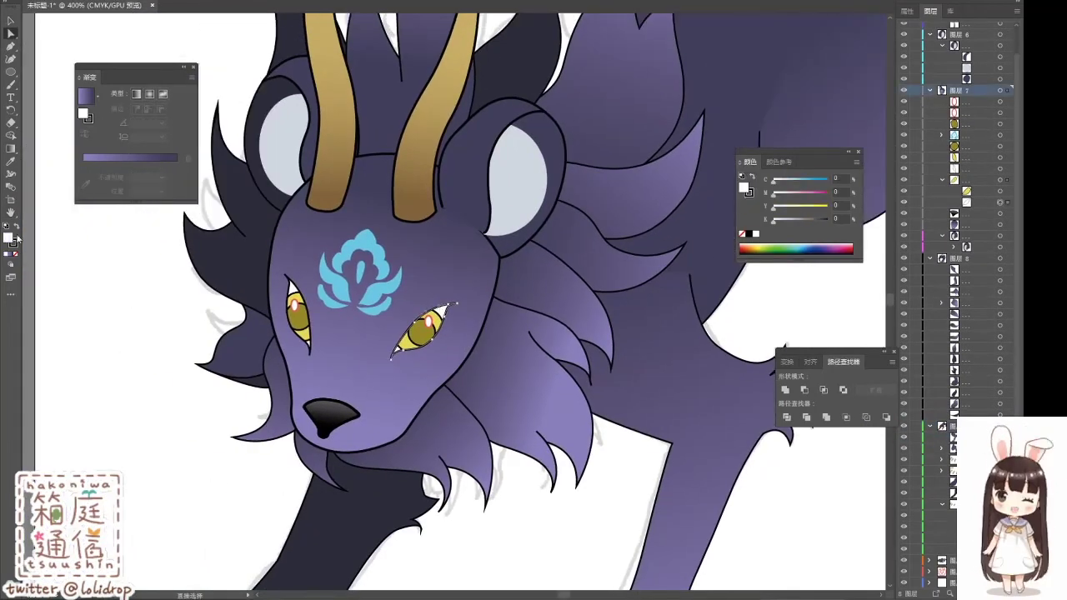
pyautogui.doubleClick(163, 164)
pyautogui.press('Escape')
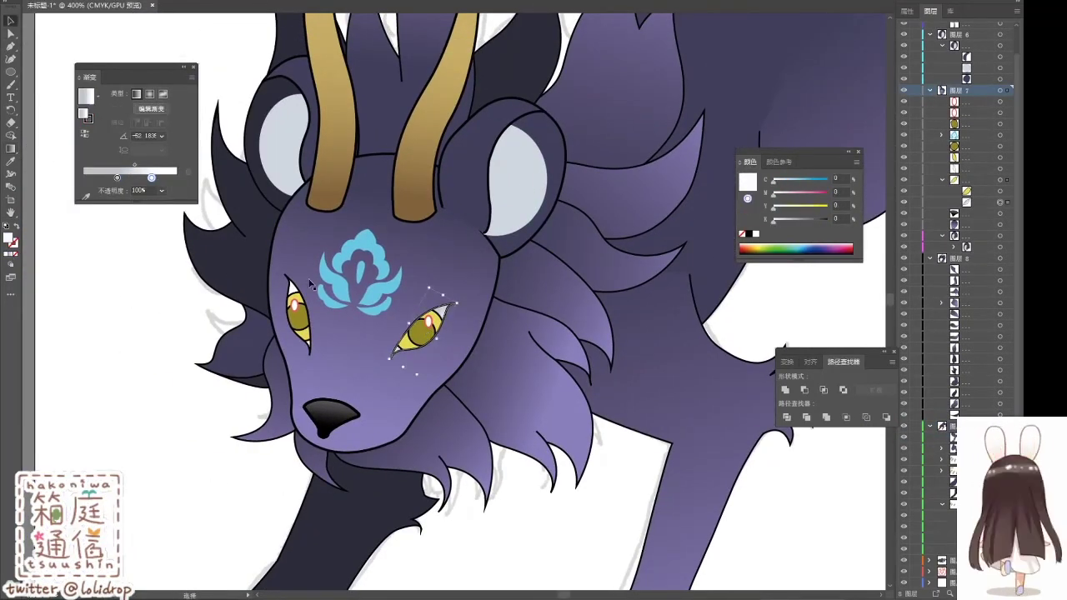
pyautogui.press('a')
pyautogui.click(434, 289)
pyautogui.click(425, 326)
pyautogui.press('g')
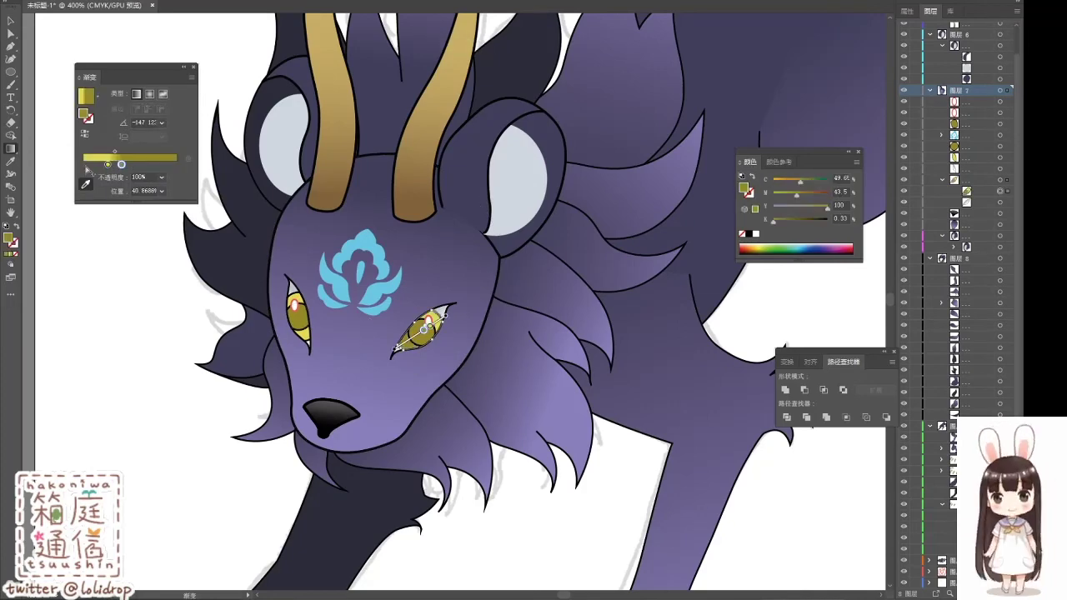
pyautogui.press('v')
# Step: Recolour the left eye iris gradient to amber gold, check outlines, and zoom out
pyautogui.click(297, 315)
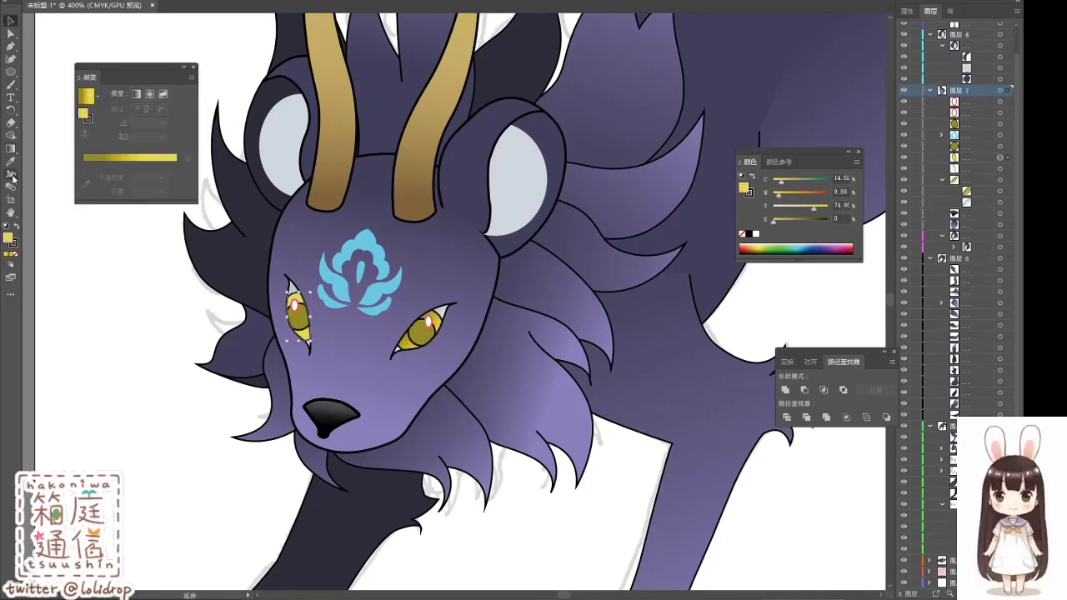
pyautogui.click(296, 315)
pyautogui.press('x')
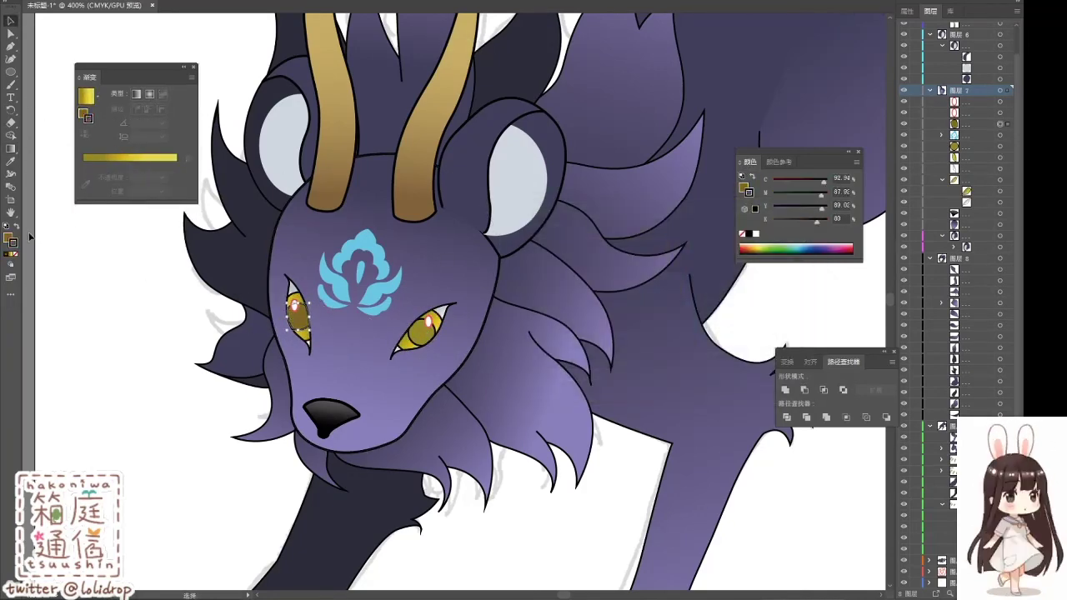
pyautogui.press('x')
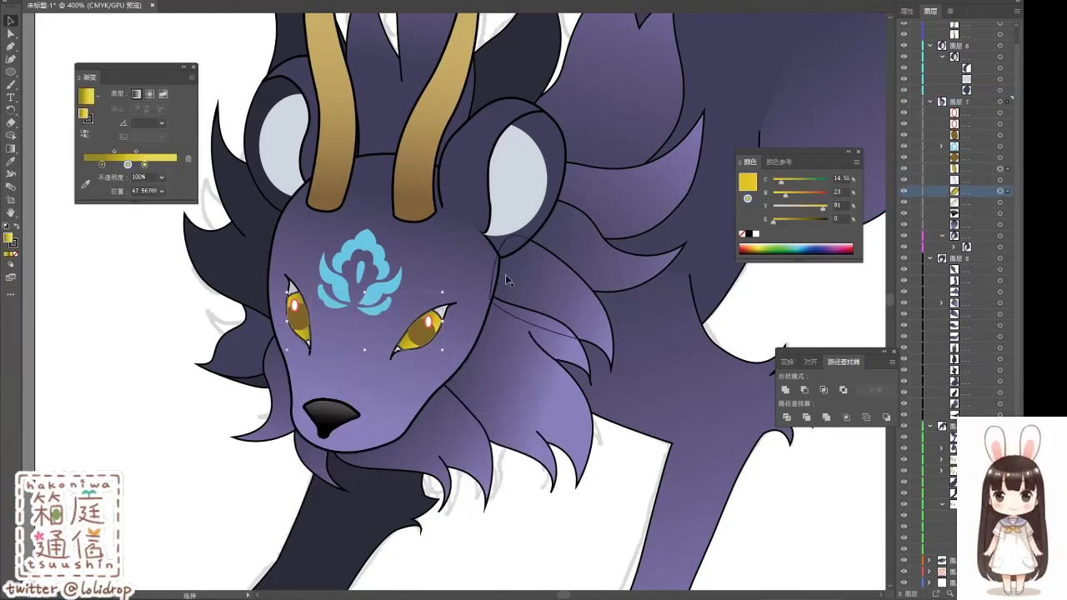
pyautogui.click(973, 167)
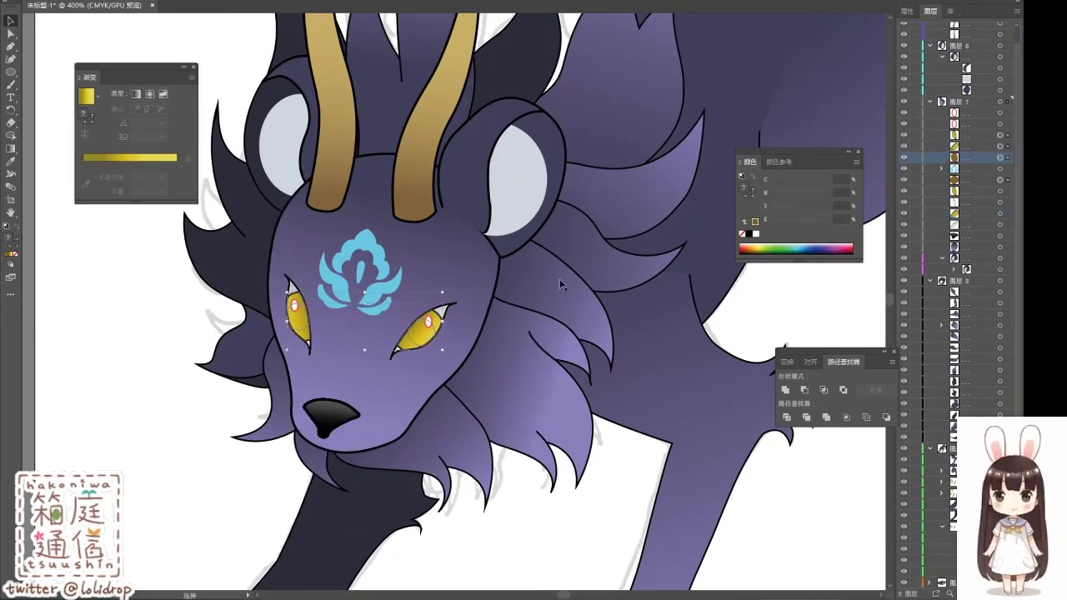
pyautogui.click(957, 158)
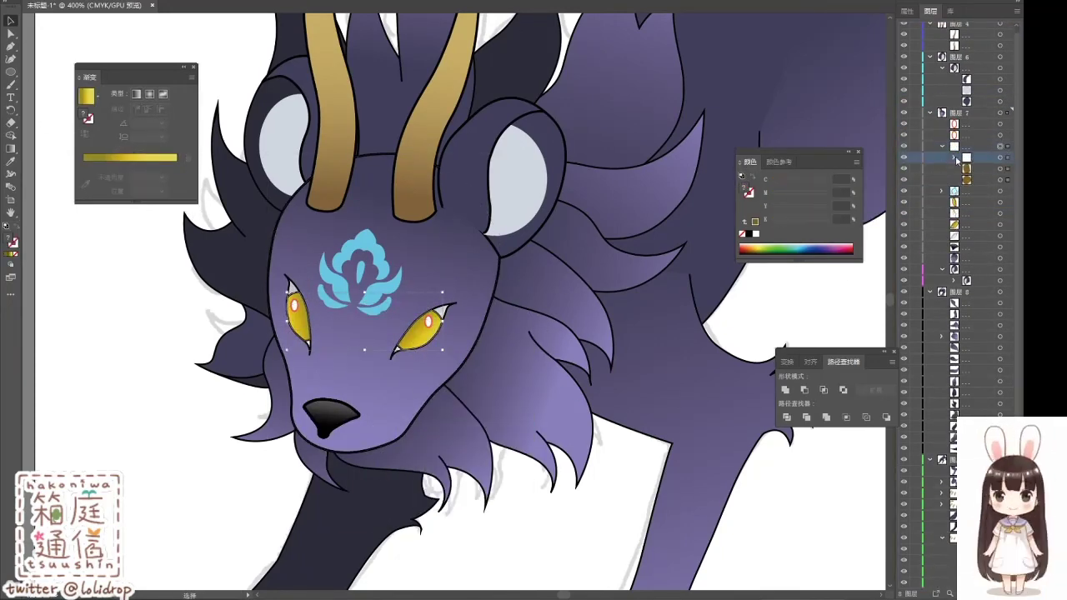
pyautogui.click(637, 364)
pyautogui.click(425, 330)
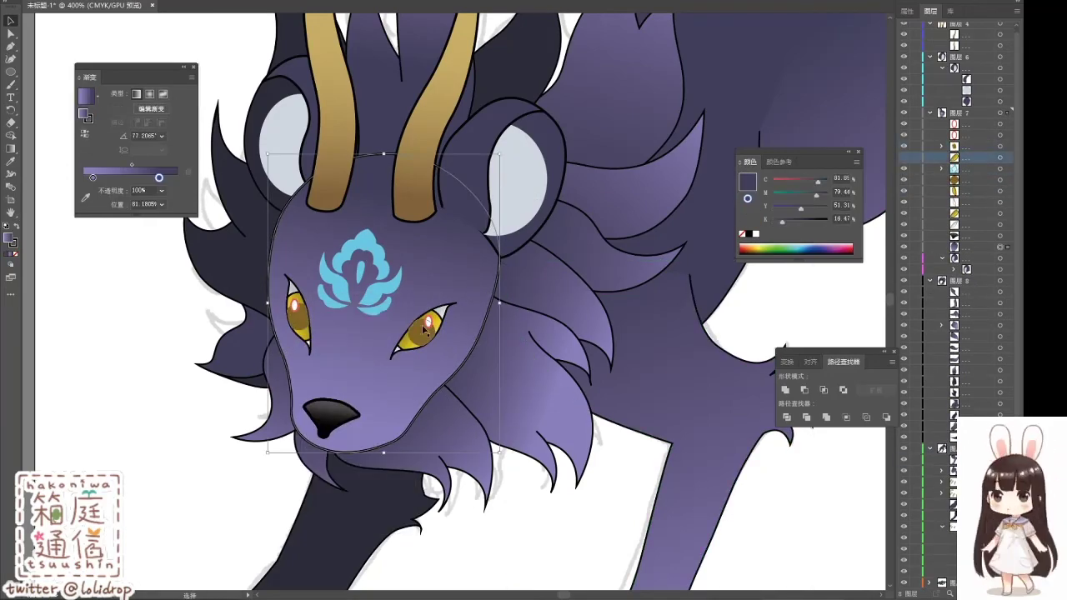
pyautogui.hotkey('ctrl', 'y')
pyautogui.hotkey('ctrl', 'y')
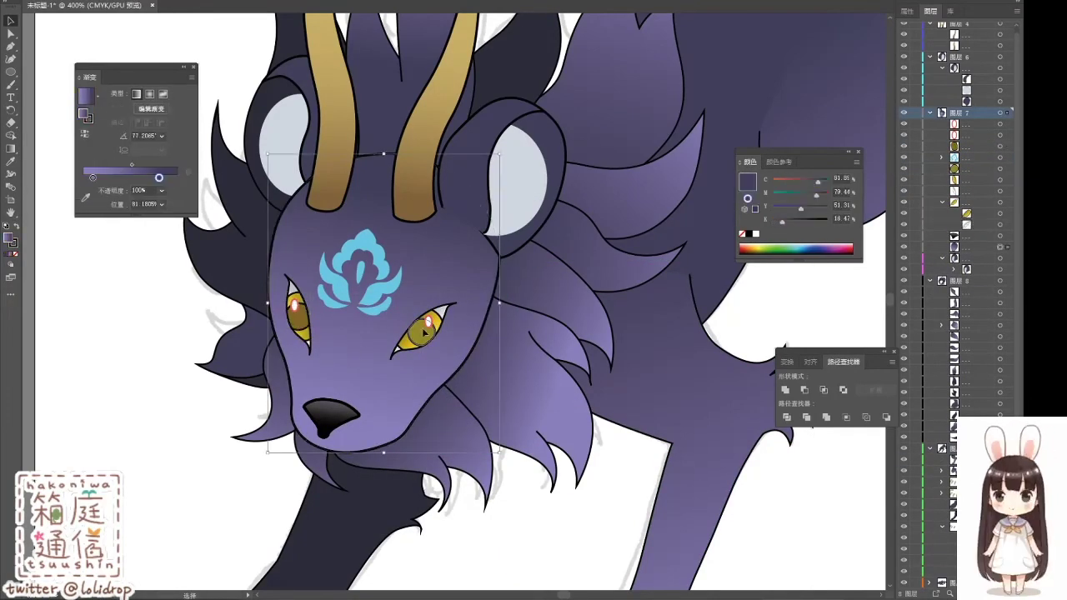
pyautogui.hotkey('ctrl', 'shift', 'a')
pyautogui.hotkey('ctrl', '-')
pyautogui.hotkey('ctrl', '-')
# Step: Draw a curved ridge line across the right horn near its tip
pyautogui.press('p')
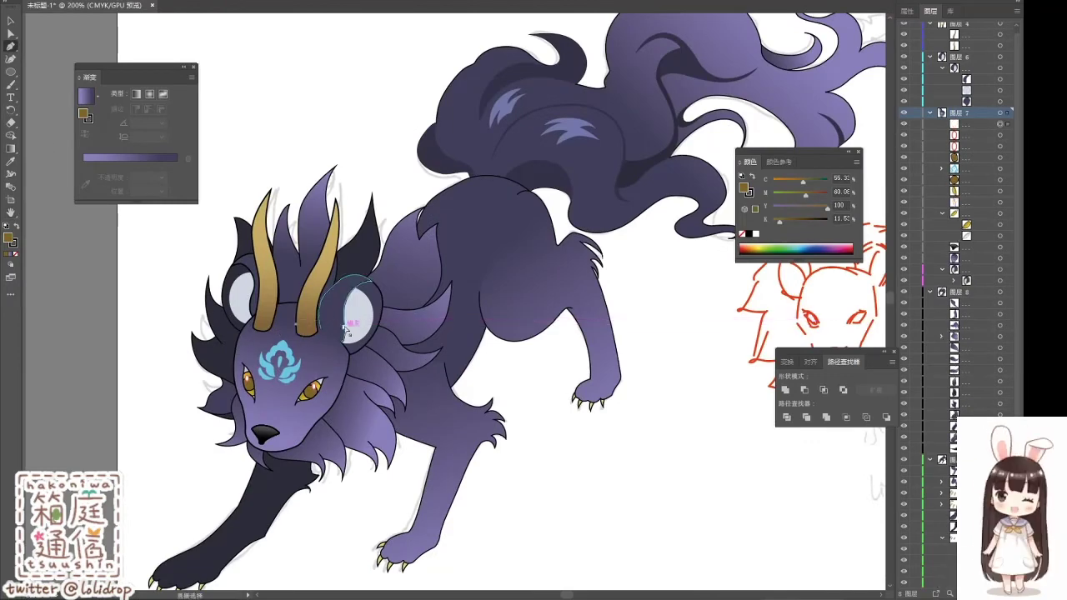
pyautogui.click(304, 315)
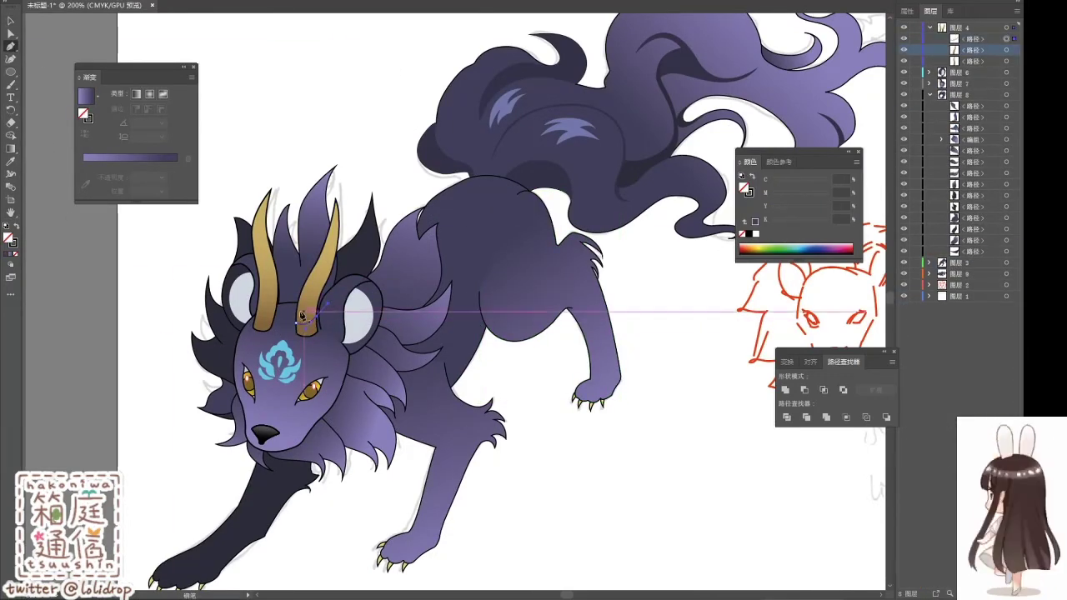
pyautogui.moveTo(336, 218); pyautogui.dragTo(340, 219)
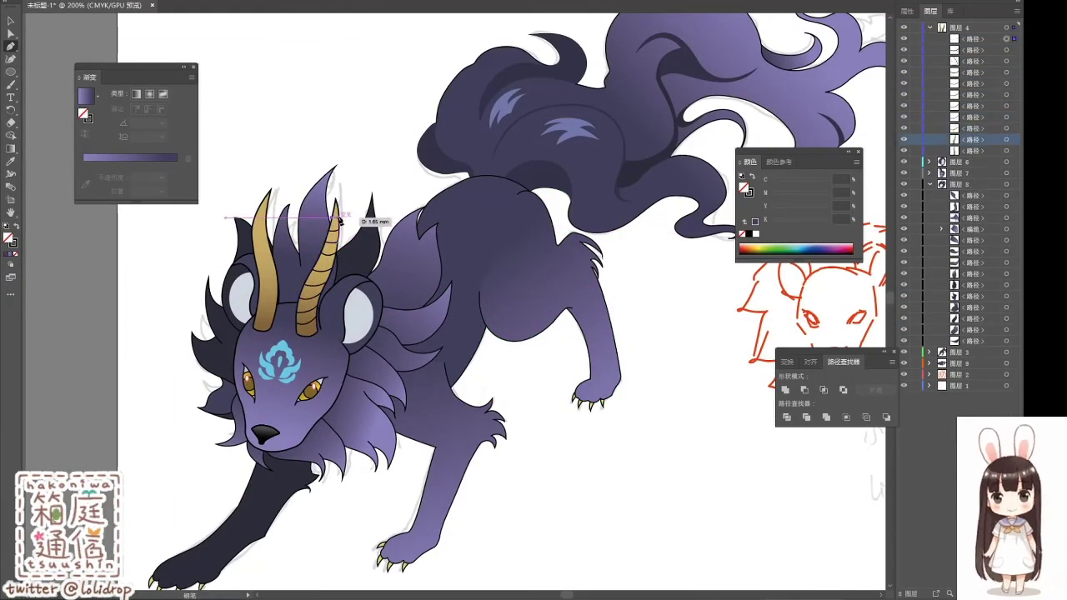
pyautogui.hotkey('ctrl', '+')
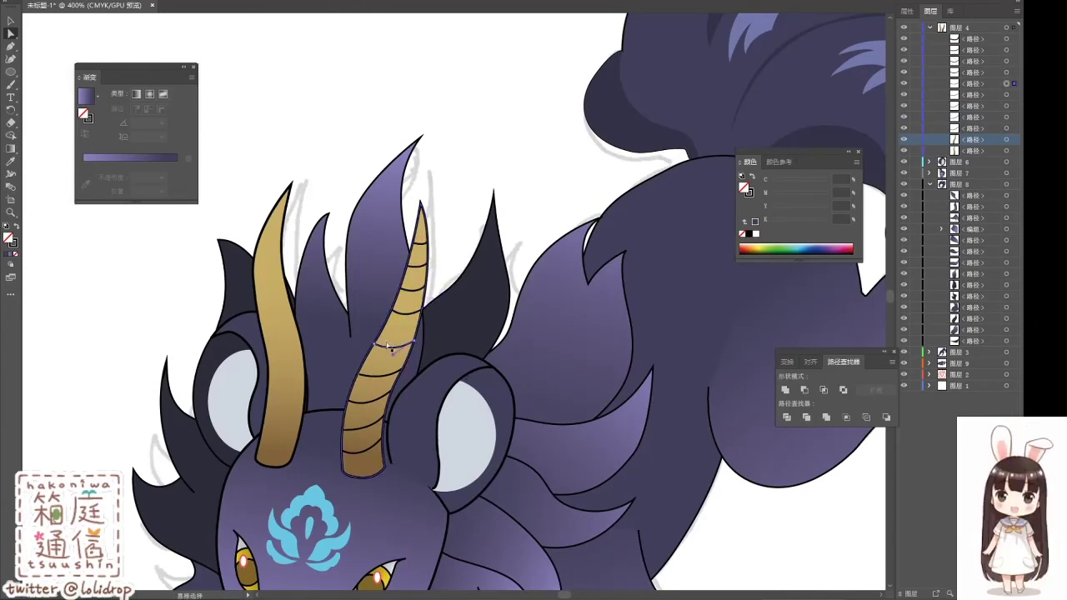
# Step: Add a pale gold highlight shape on the right horn and group its ridge lines
pyautogui.click(379, 469)
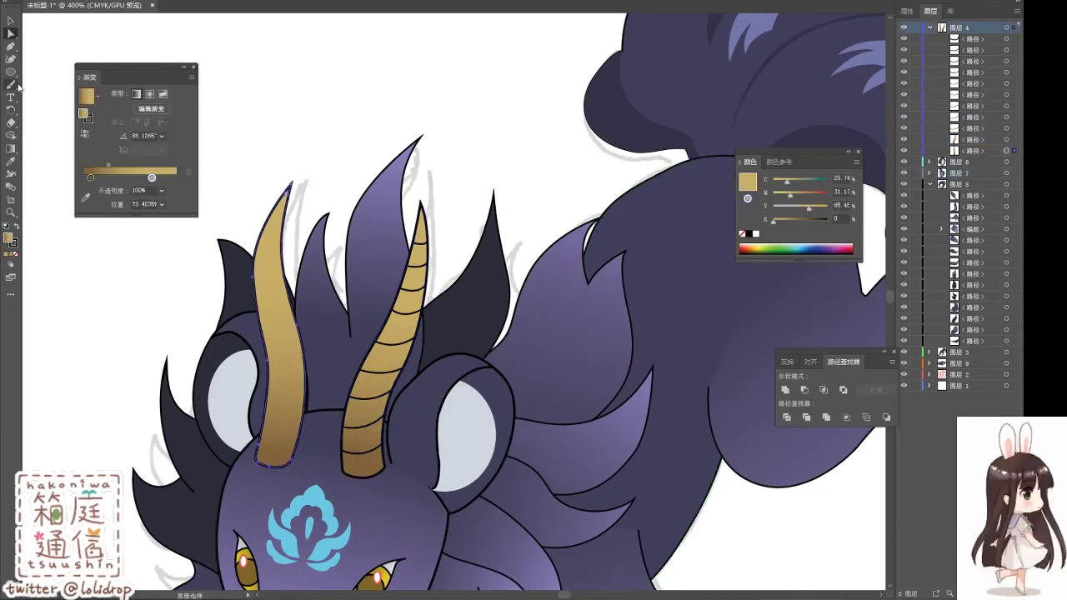
pyautogui.press('p')
pyautogui.click(357, 412)
pyautogui.click(405, 283)
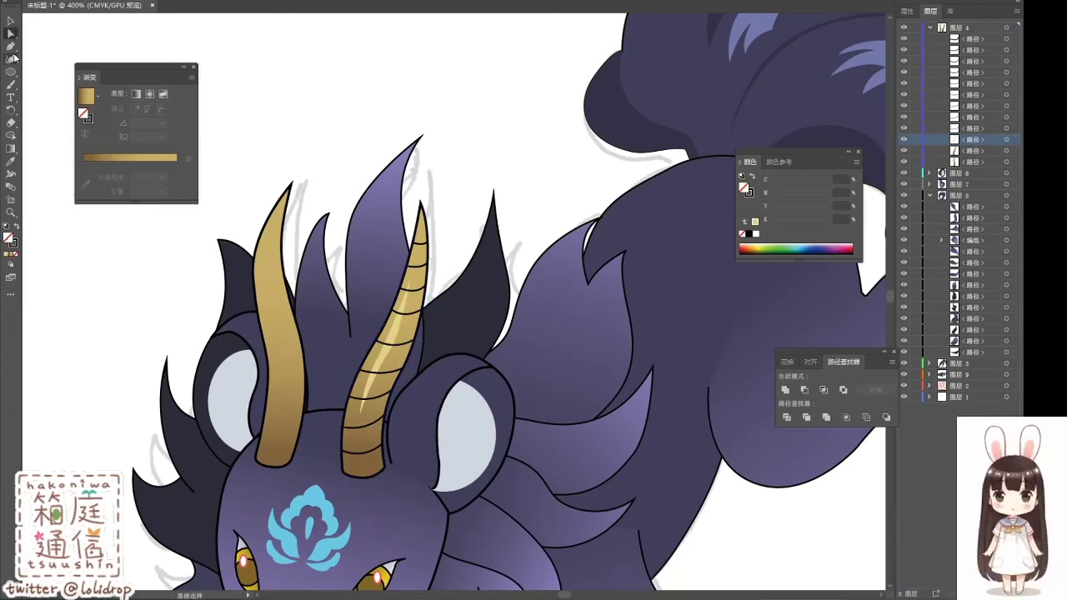
pyautogui.hotkey('ctrl', 'g')
pyautogui.hotkey('ctrl', 'shift', 'a')
pyautogui.click(395, 334)
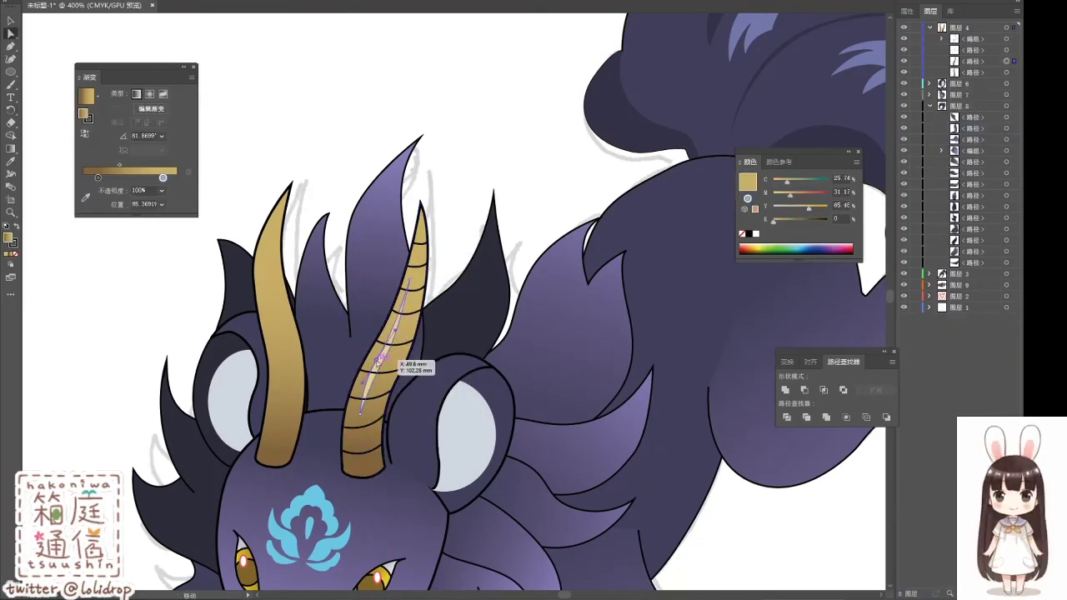
pyautogui.keyDown('shift'); pyautogui.click(260, 329); pyautogui.keyUp('shift')
# Step: Draw two ridge bands across the left horn, one at the base and one higher
pyautogui.click(260, 440)
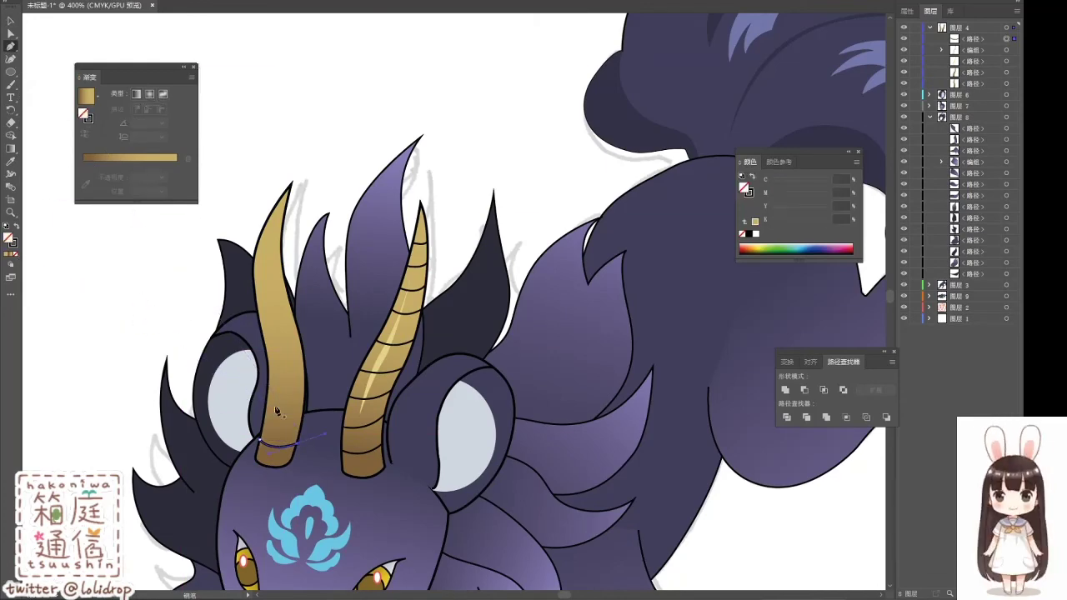
pyautogui.click(264, 340)
pyautogui.click(302, 329)
pyautogui.click(302, 318)
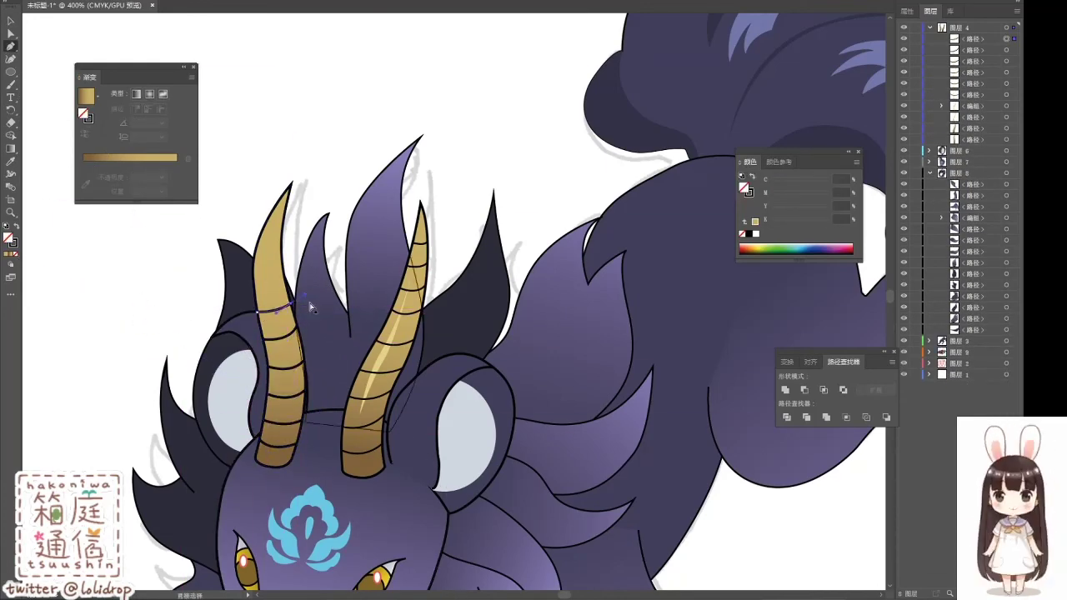
pyautogui.click(254, 285)
pyautogui.click(292, 280)
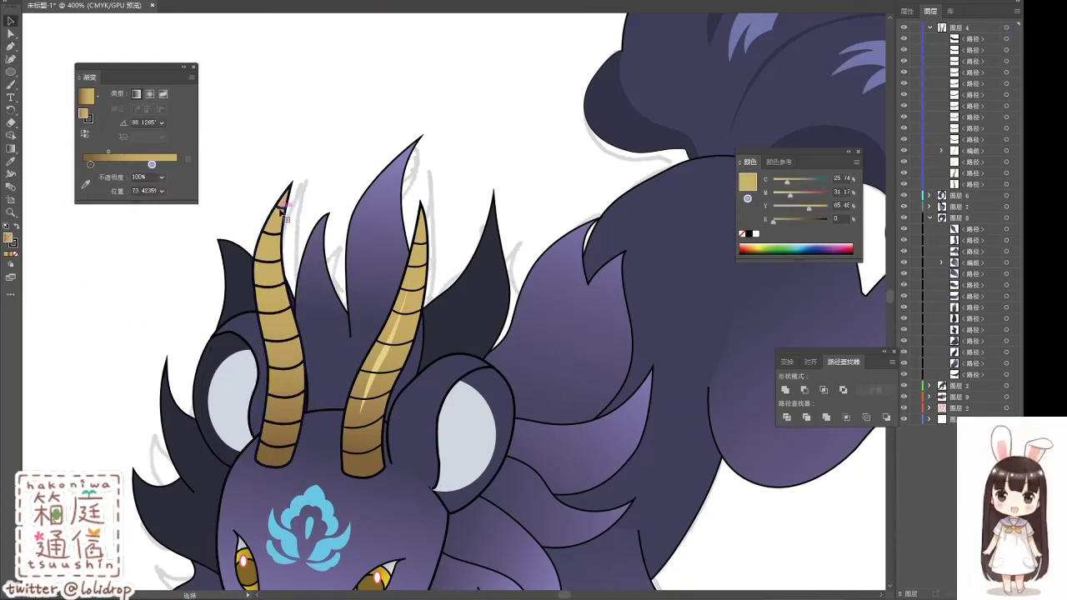
# Step: Start a highlight shape on the left horn, then reveal the hidden sketch layers
pyautogui.press('p')
pyautogui.click(269, 271)
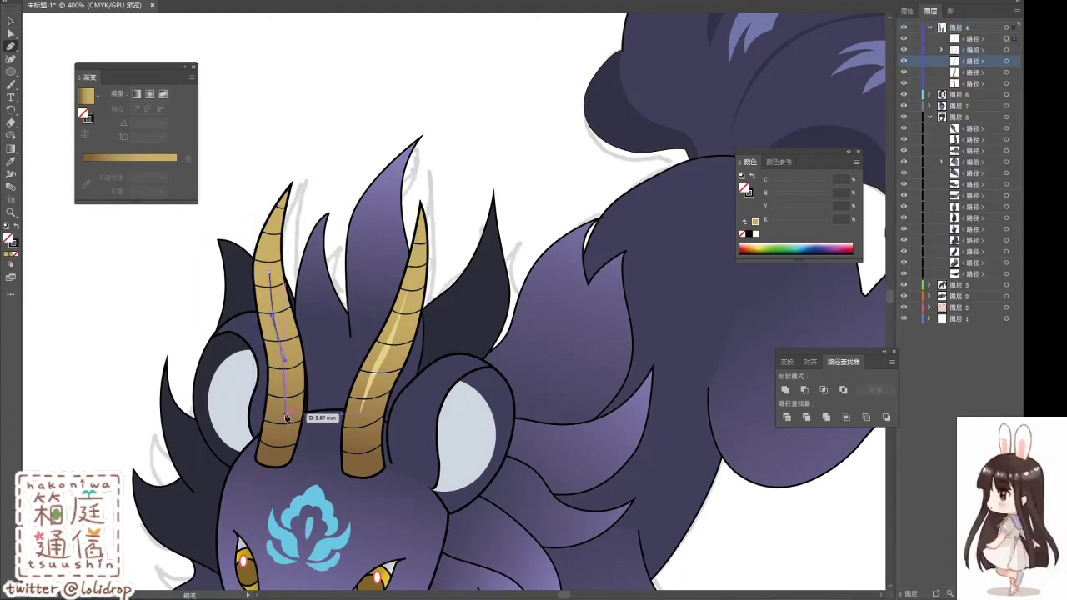
pyautogui.hotkey('ctrl', '1')
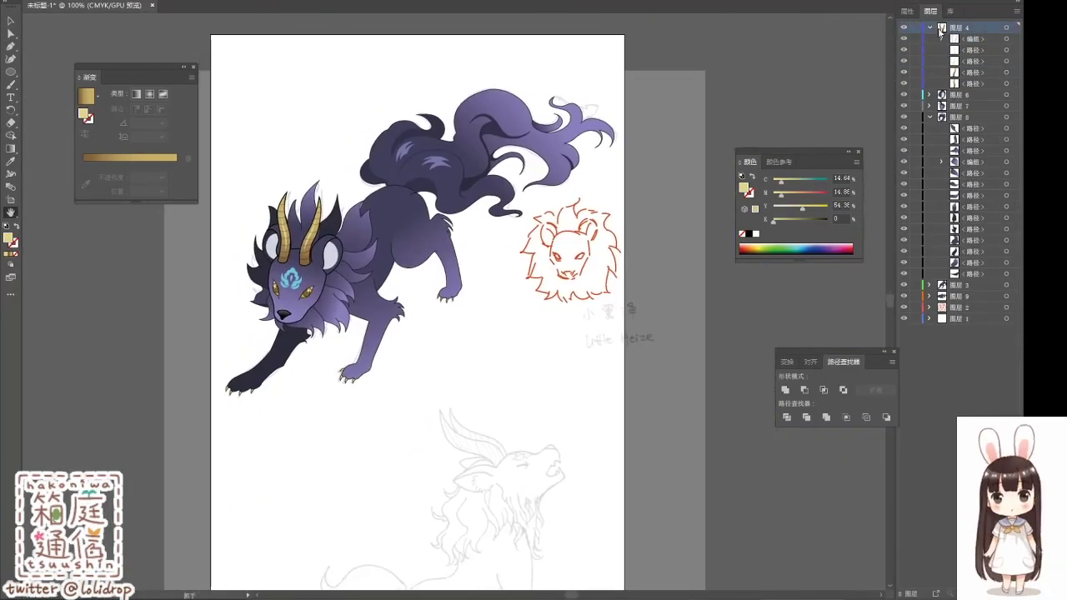
pyautogui.moveTo(904, 27); pyautogui.dragTo(904, 83)
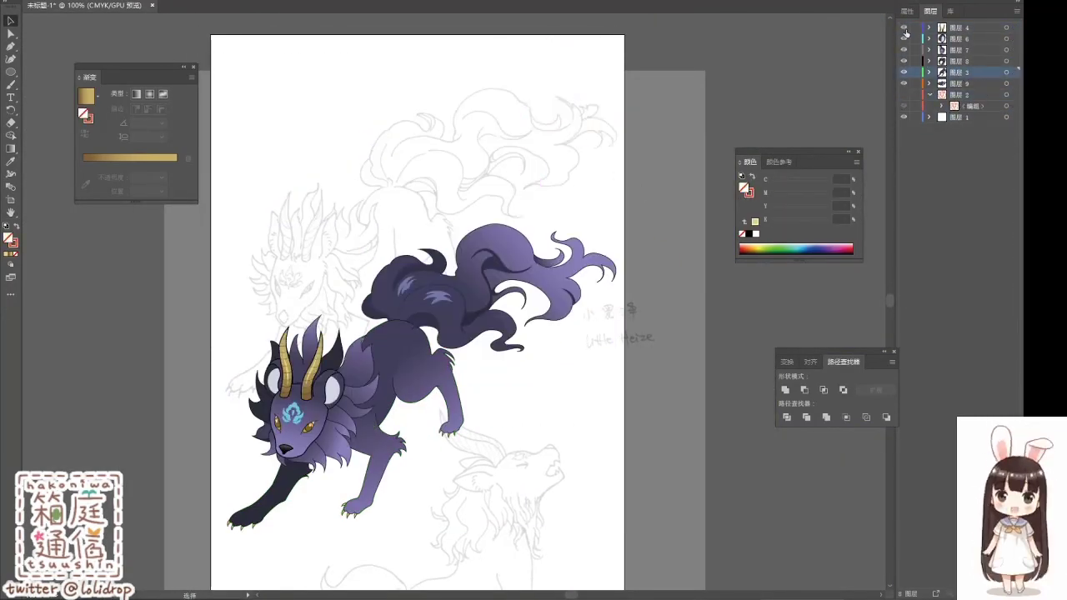